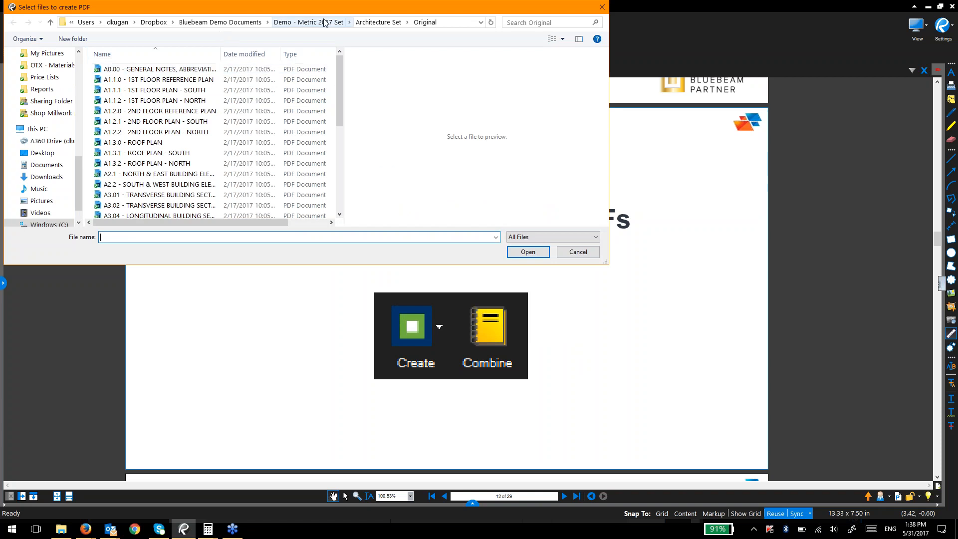
Step: From Desktop > Batch Features - Webinar > Combine, Create, Split, pick drawings A1.1.1, A1.1.2, A1.2.1 and A1.2.2 REV 1
click(371, 22)
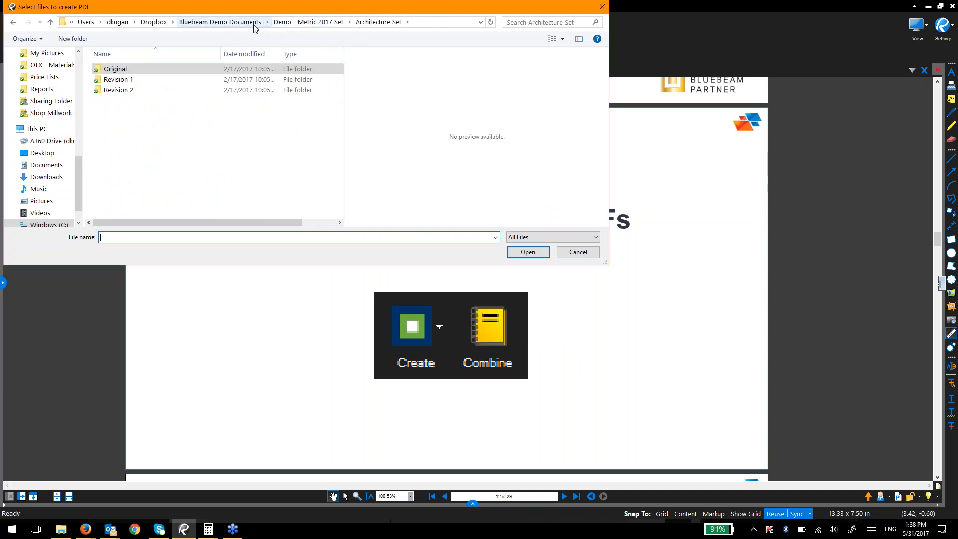
scroll(25, 100, up, 5)
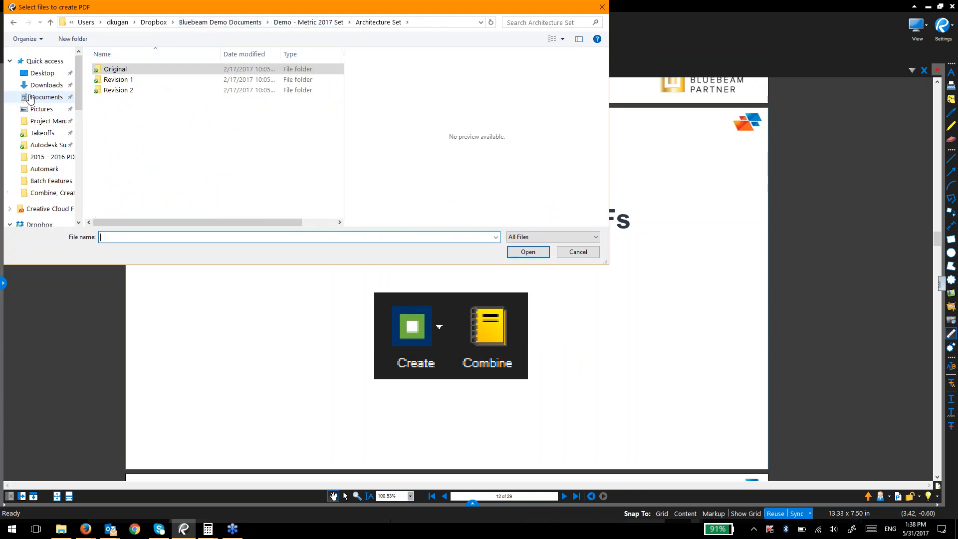
click(35, 72)
click(132, 103)
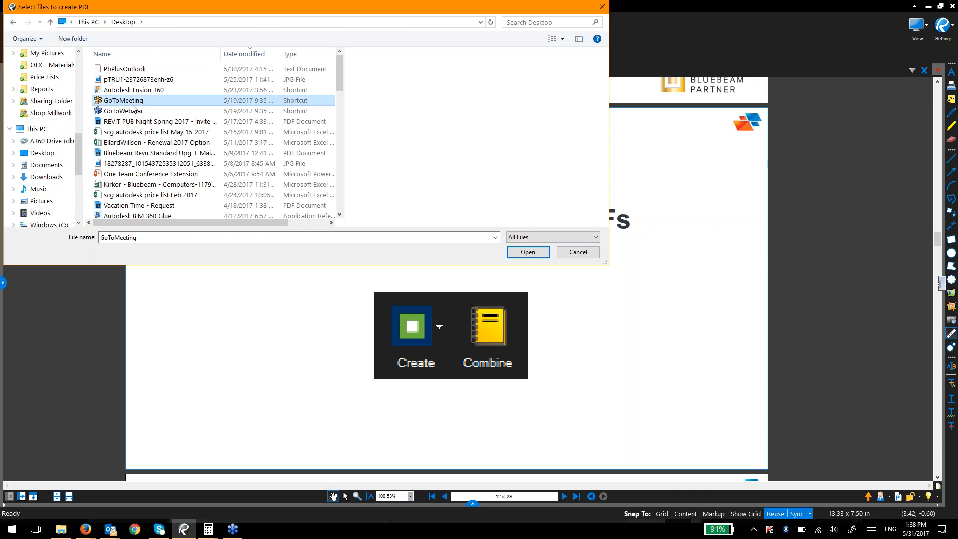
scroll(132, 107, down, 10)
click(137, 181)
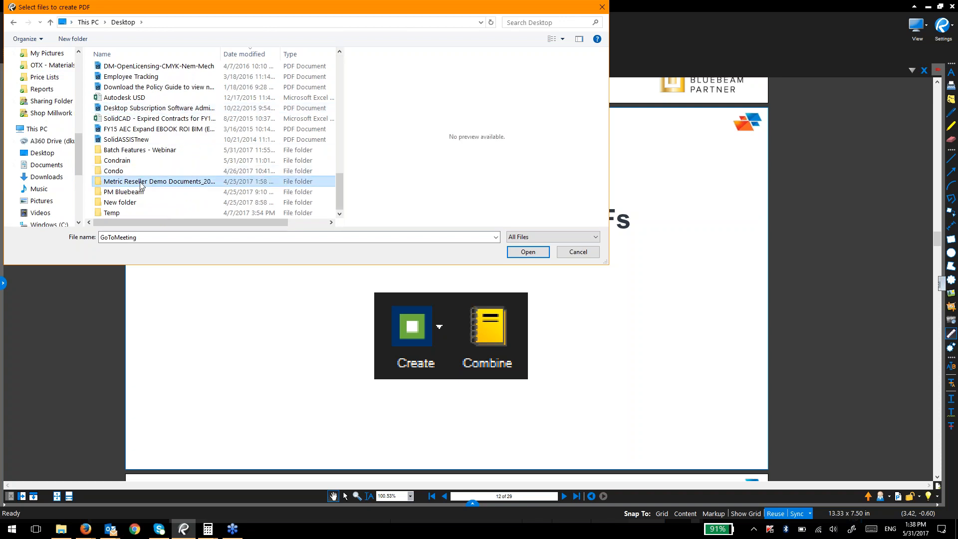
double_click(142, 150)
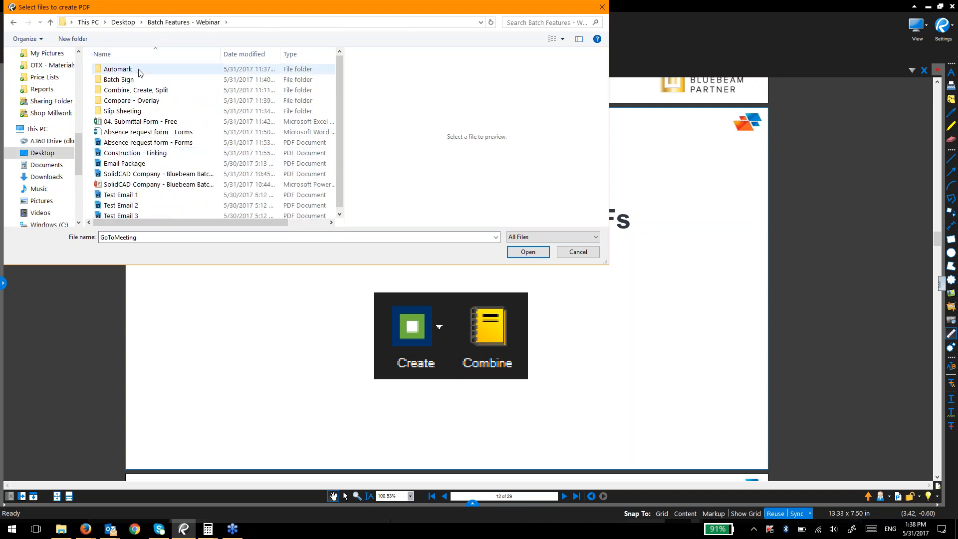
click(153, 93)
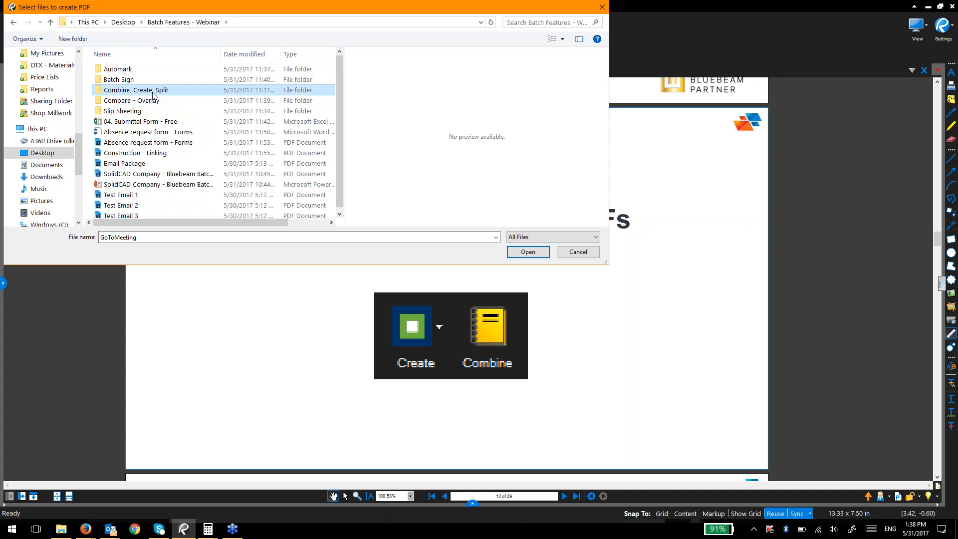
double_click(152, 93)
click(149, 81)
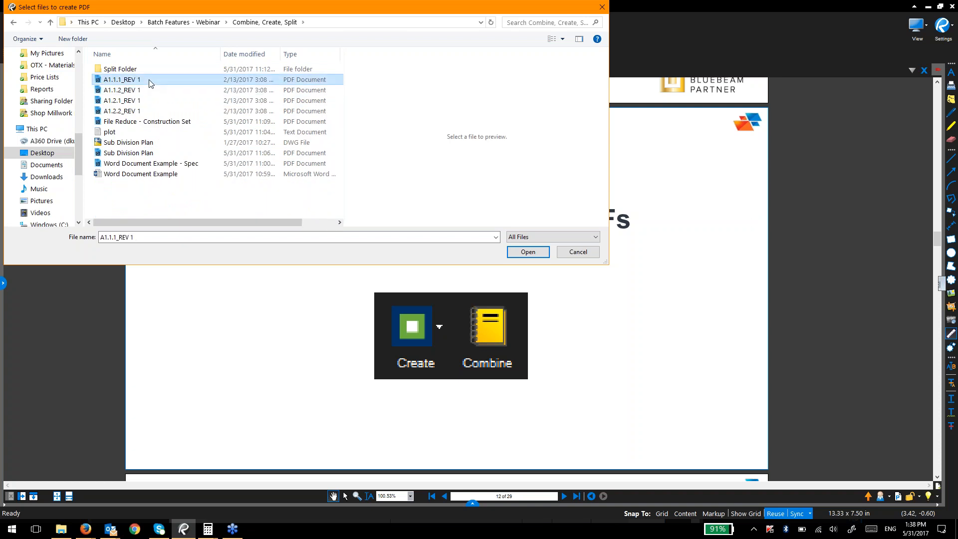
shift+click(147, 111)
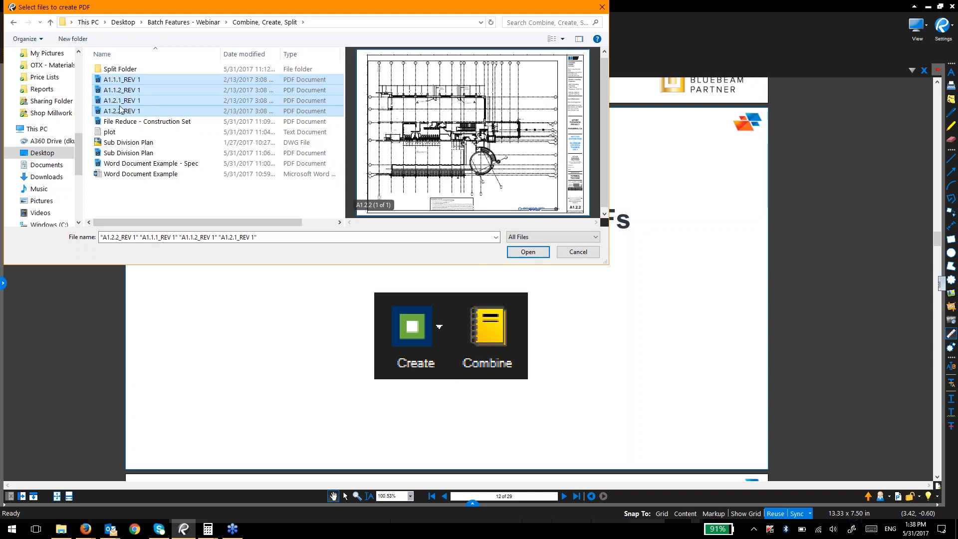
click(543, 255)
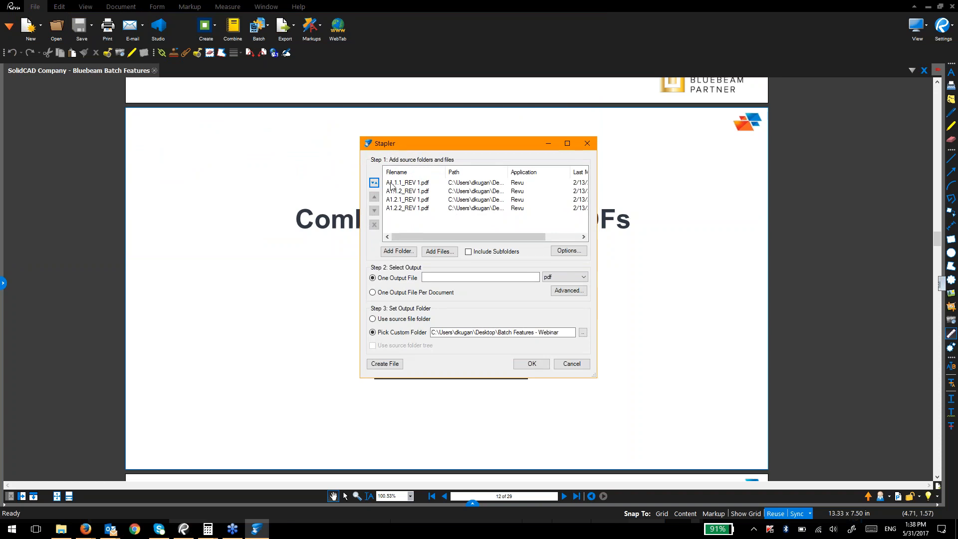
Step: Name the single output file 'Webinar - Test', enable Advanced, and staple the four sheets
mouse_move(470, 237)
mouse_down()
mouse_move(498, 232)
mouse_move(459, 233)
mouse_up()
click(438, 278)
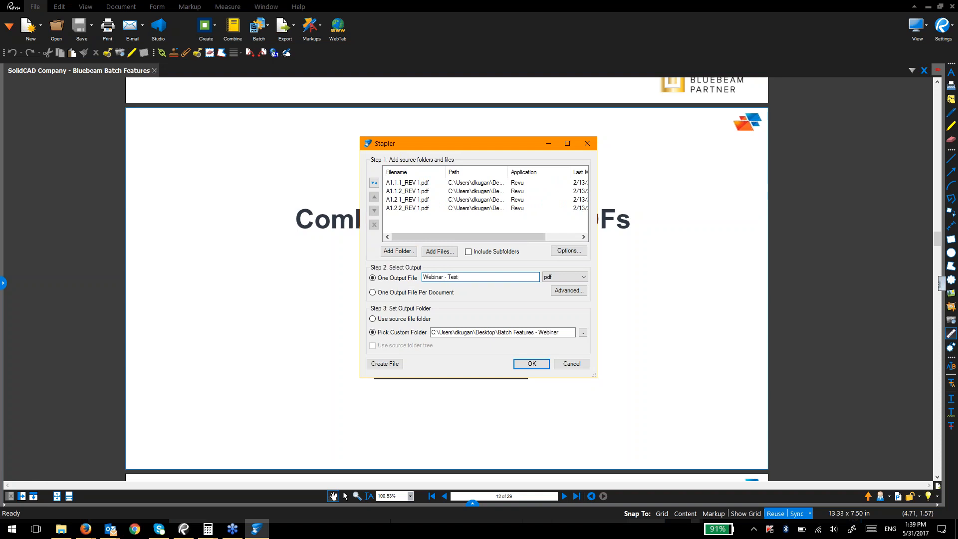
text(Webinar - Test)
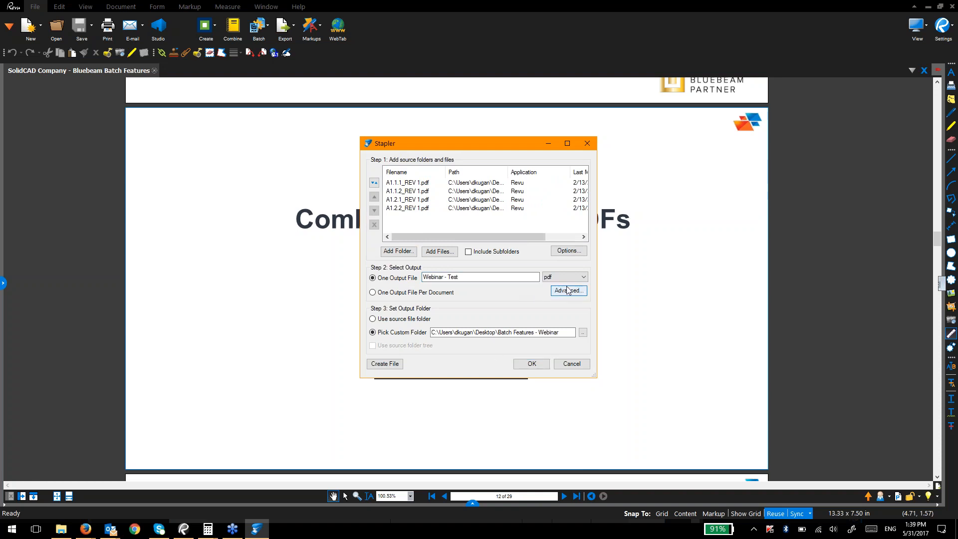
click(568, 290)
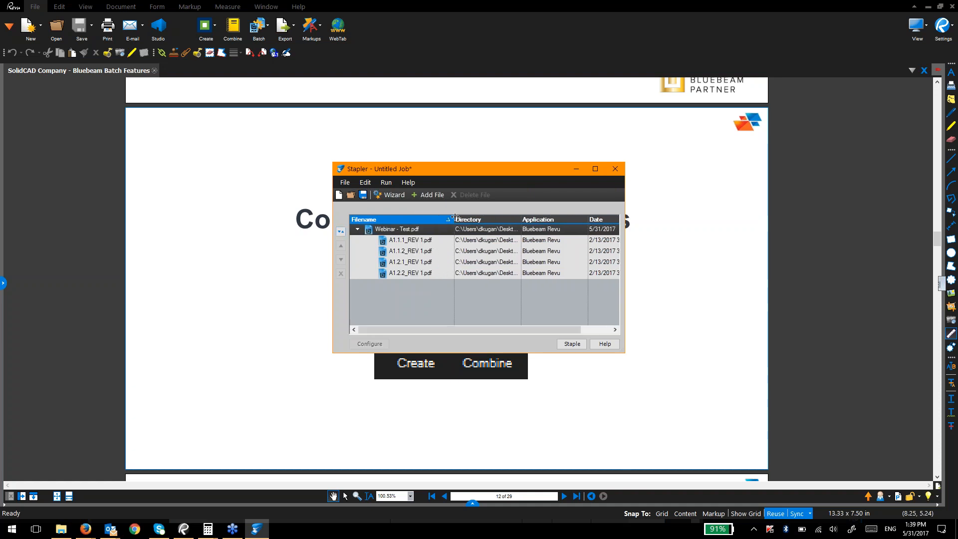
click(572, 343)
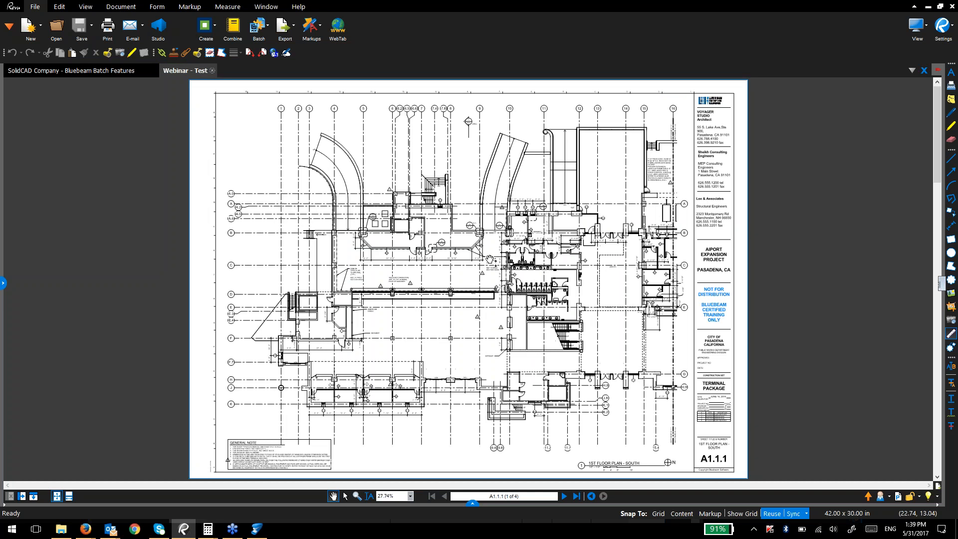
Step: Show and select the four page thumbnails, then start Create > From File
click(2, 283)
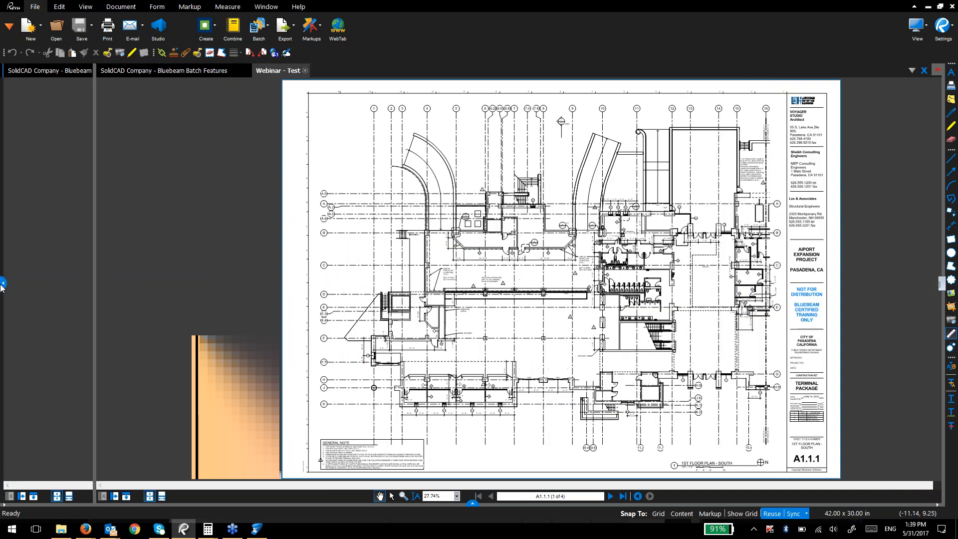
shift+click(55, 339)
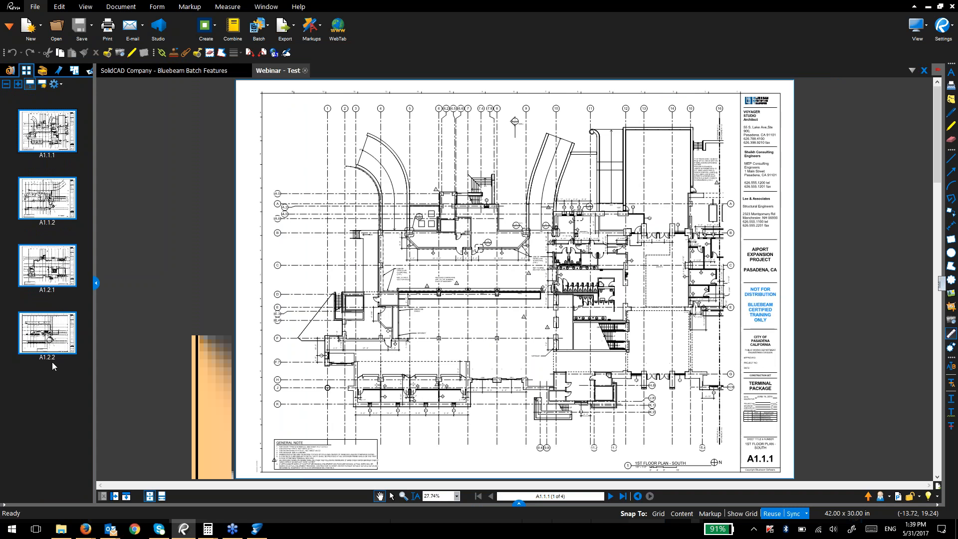
click(215, 25)
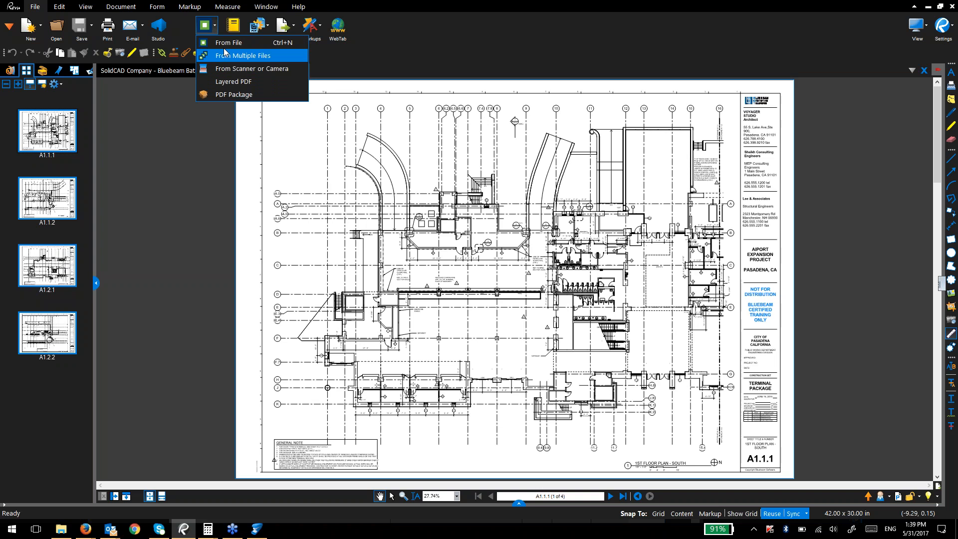
click(224, 43)
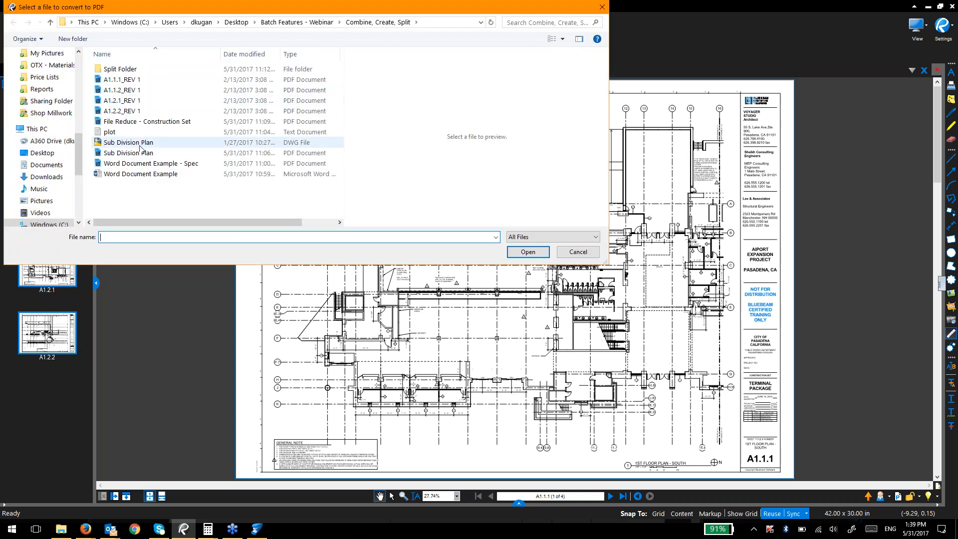
Step: Convert the Sub Division Plan DWG drawing to PDF and check the open document tabs
click(138, 145)
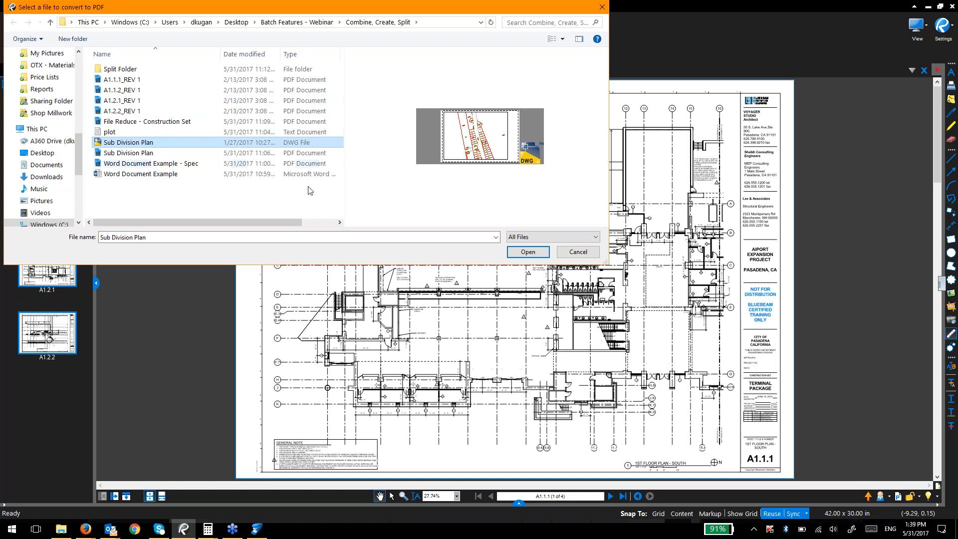
double_click(218, 154)
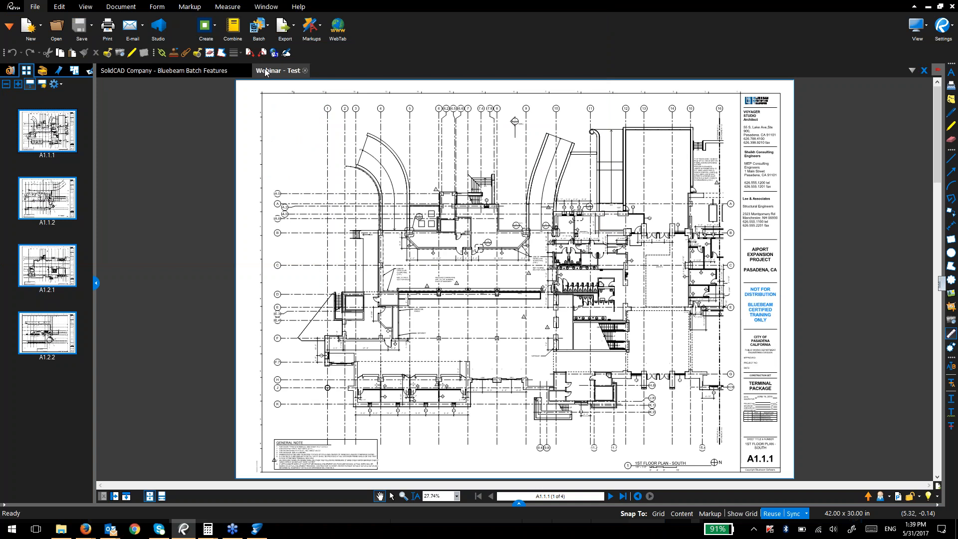
click(167, 74)
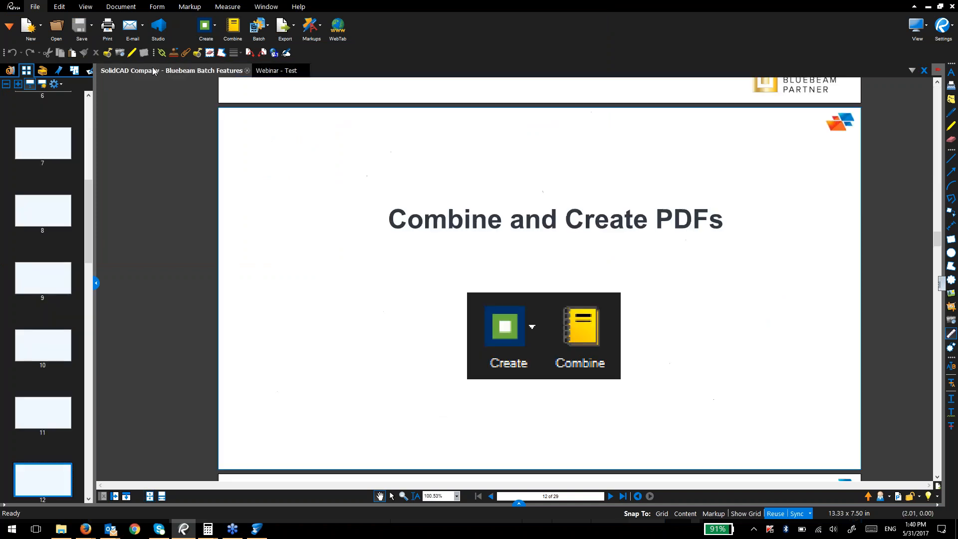
click(277, 71)
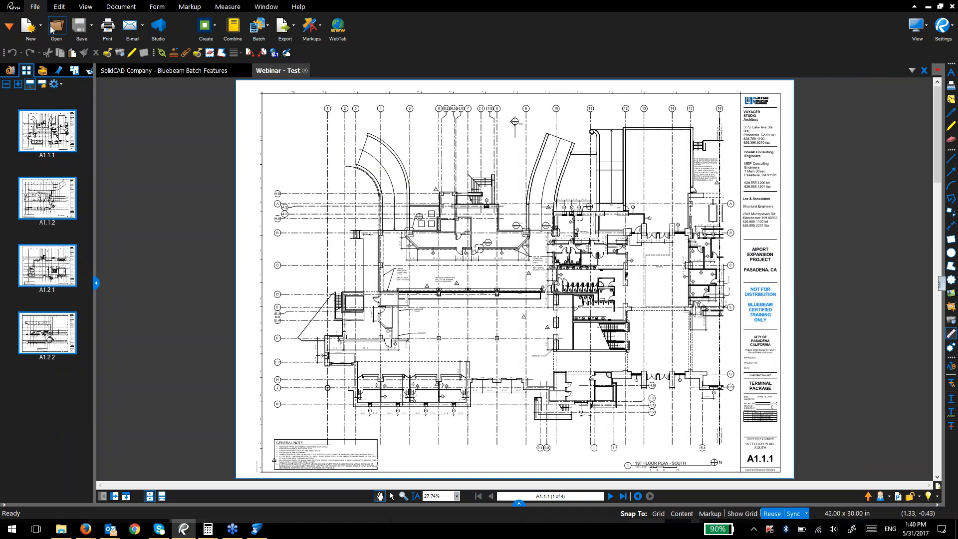
Step: Open the Sub Division Plan PDF from Combine, Create, Split and switch between it and Webinar - Test
click(56, 28)
key(Escape)
key(ctrl+o)
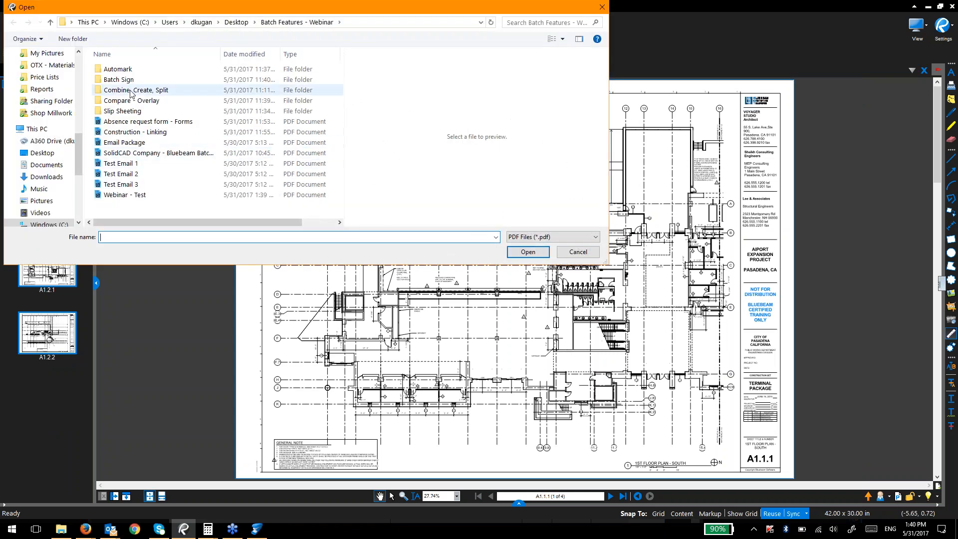
double_click(130, 91)
double_click(128, 132)
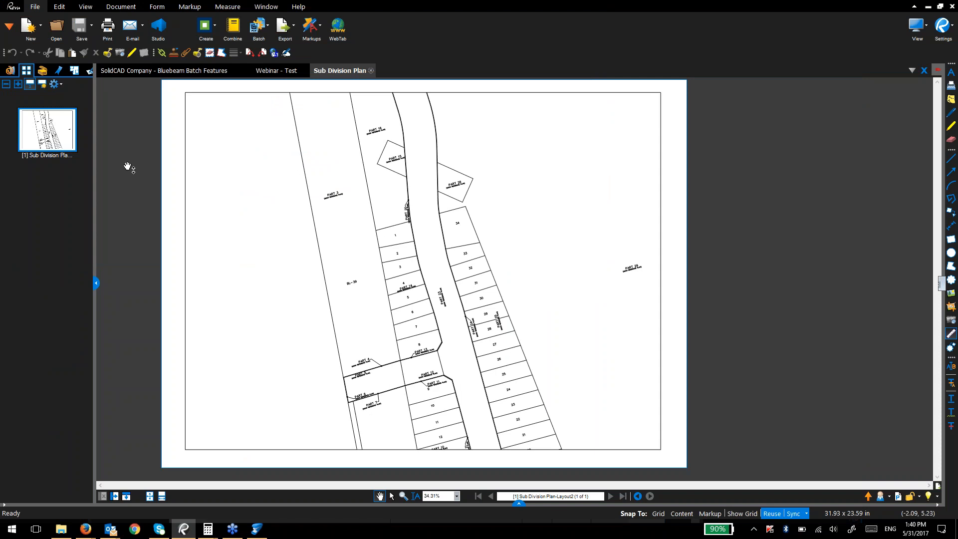
click(284, 72)
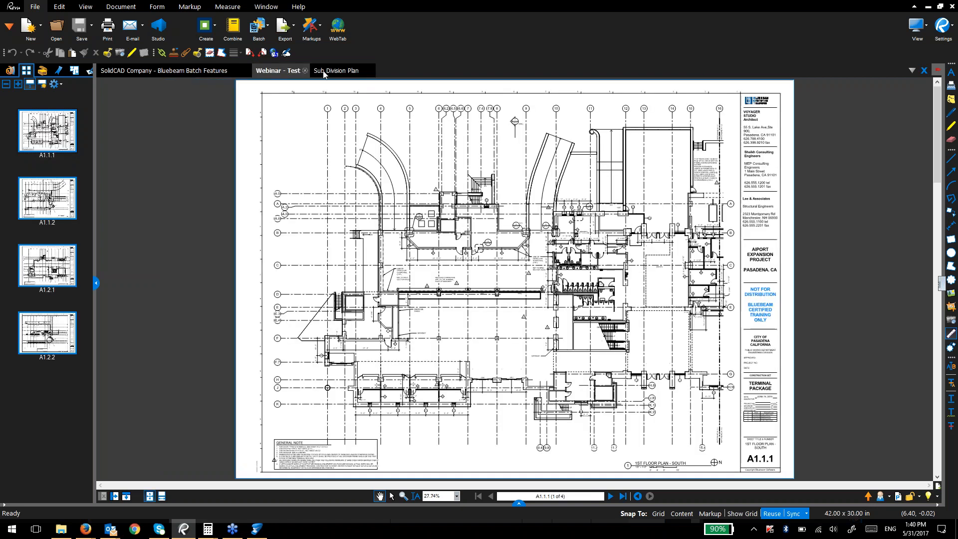
click(323, 73)
Step: Convert the Word Document Example file to PDF with Create > From File
click(214, 28)
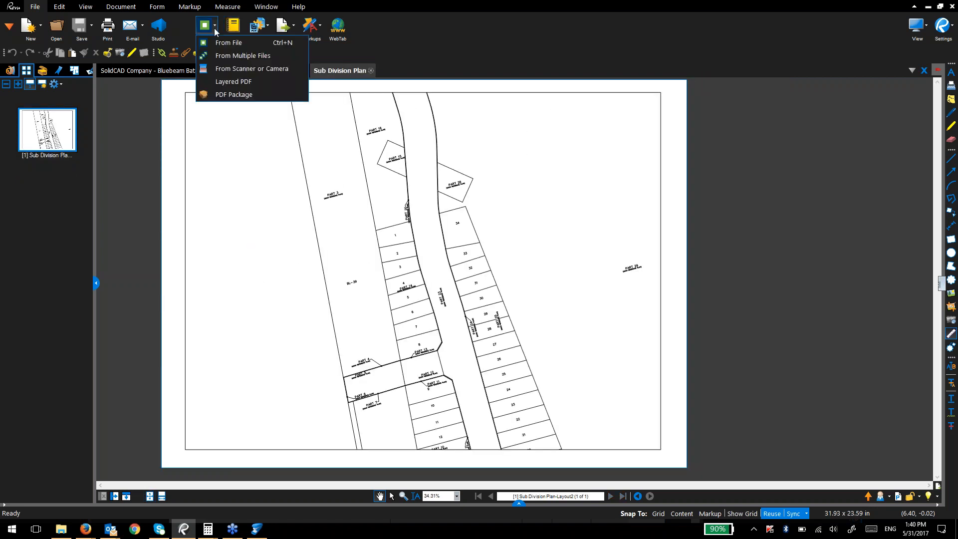
click(219, 55)
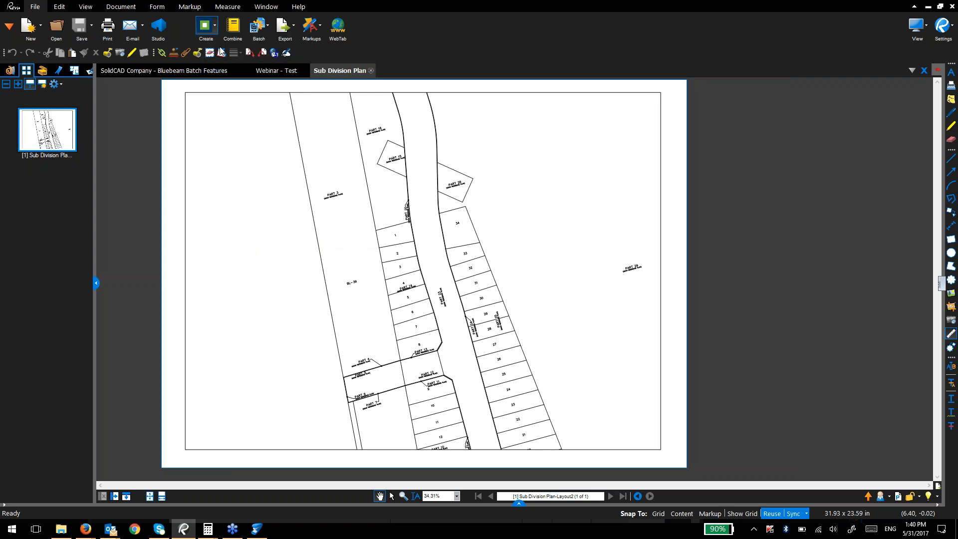
click(156, 173)
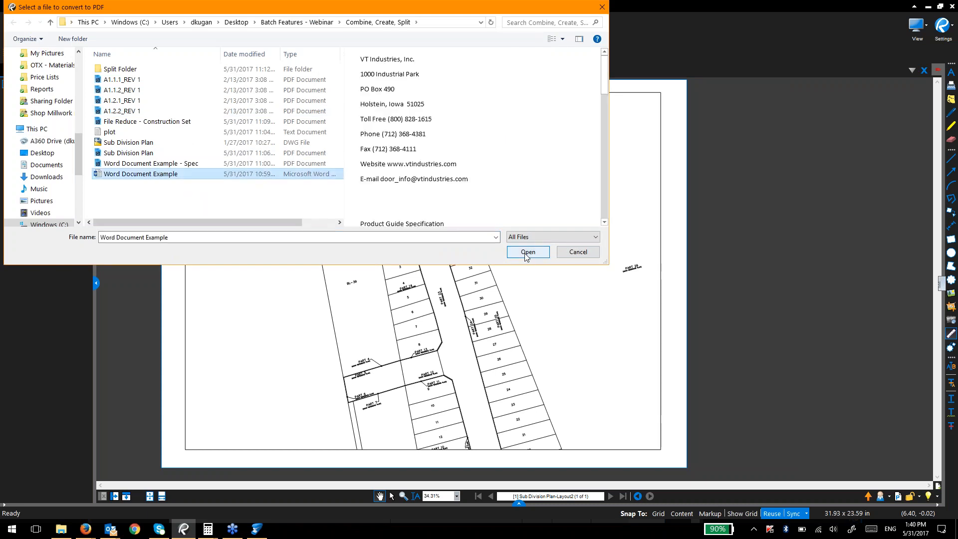
scroll(428, 98, down, 6)
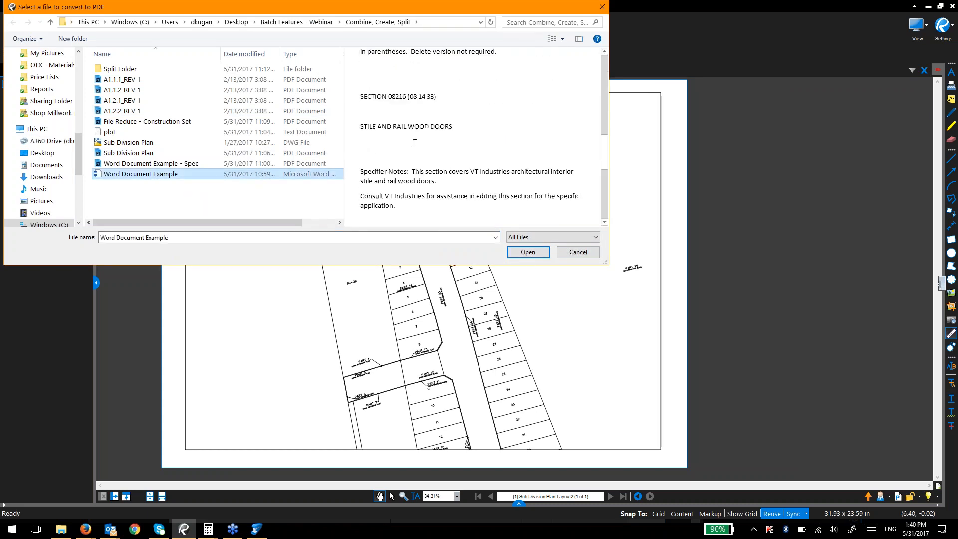
click(520, 253)
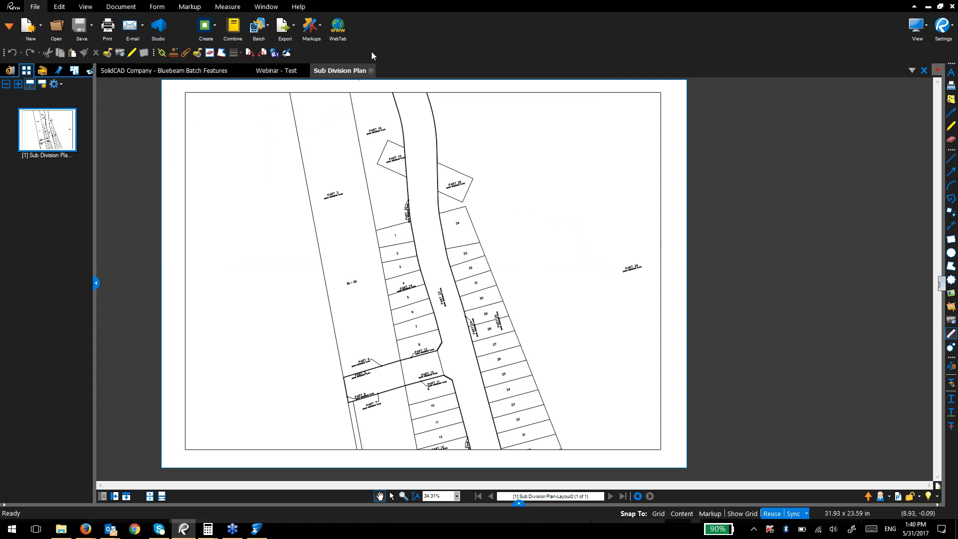
click(215, 26)
click(218, 42)
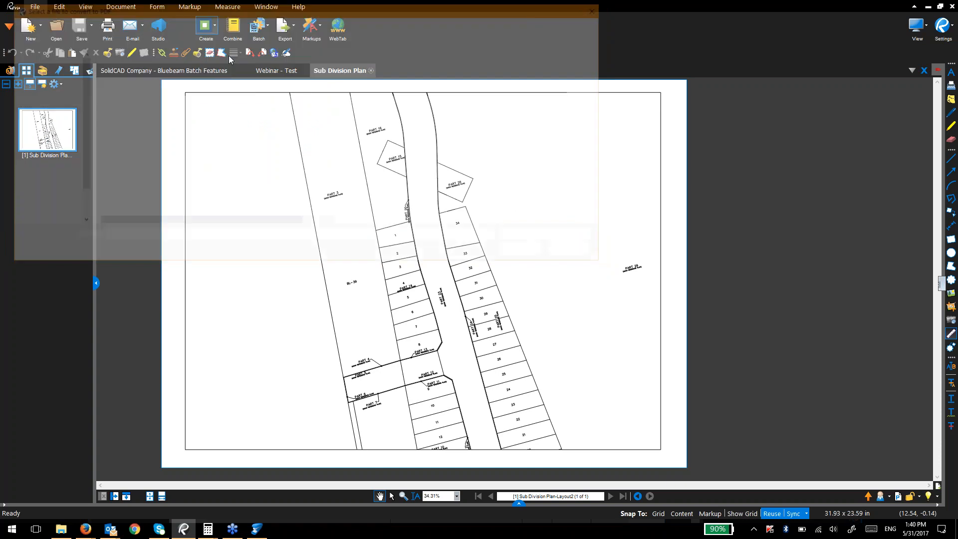
double_click(139, 175)
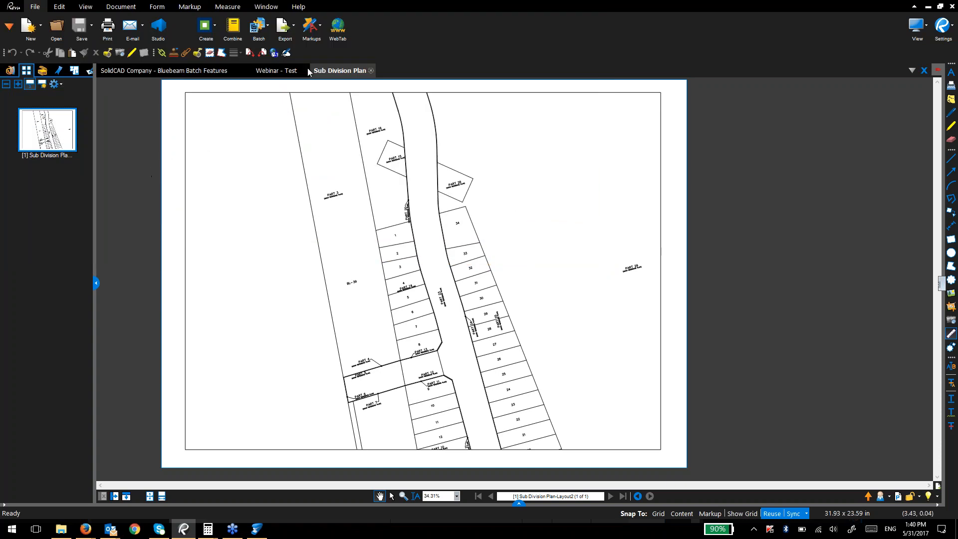
Step: On Webinar - Test, try Create > From Multiple Files and cancel the file picker
click(294, 71)
click(214, 26)
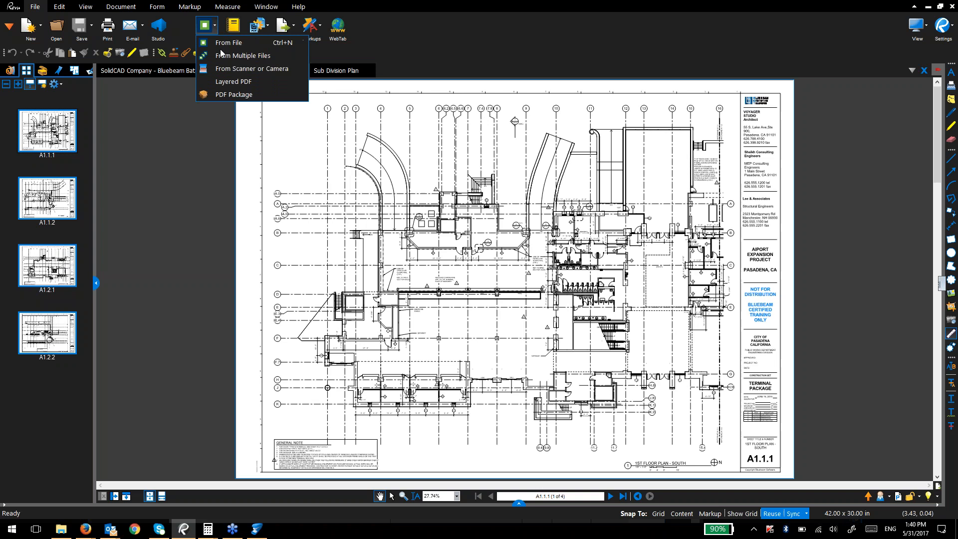
click(236, 56)
click(149, 173)
click(526, 252)
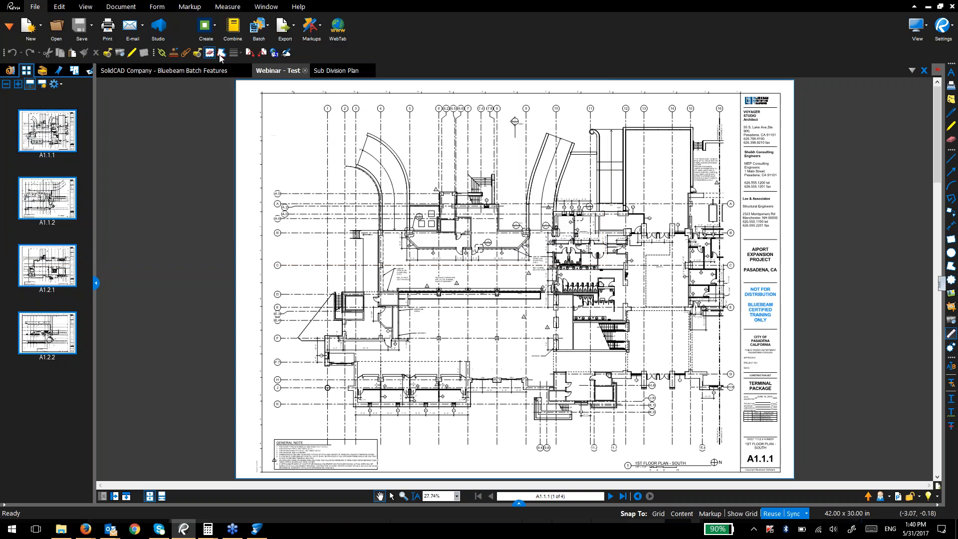
click(215, 26)
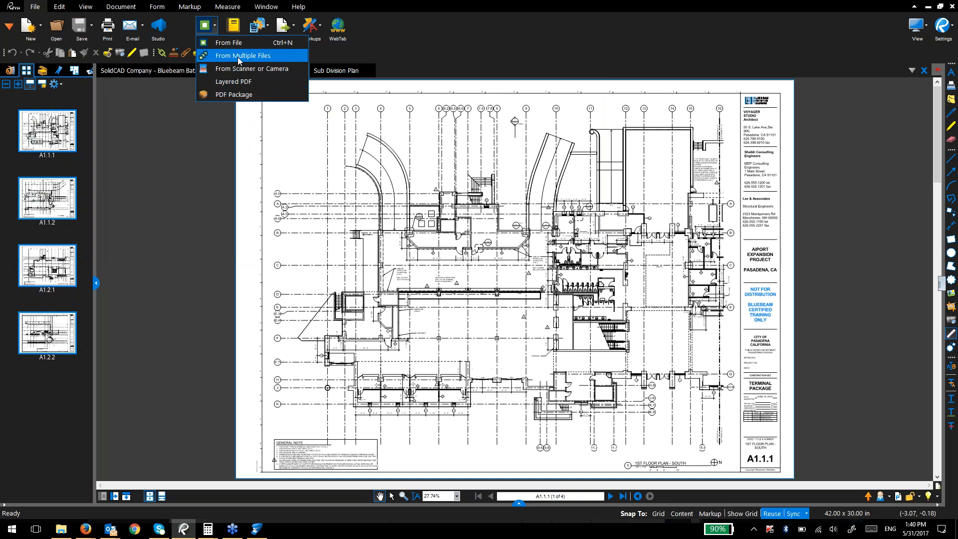
Step: Open the Word Document Example - Spec PDF from the Combine, Create, Split folder and scroll through it
click(60, 529)
double_click(549, 367)
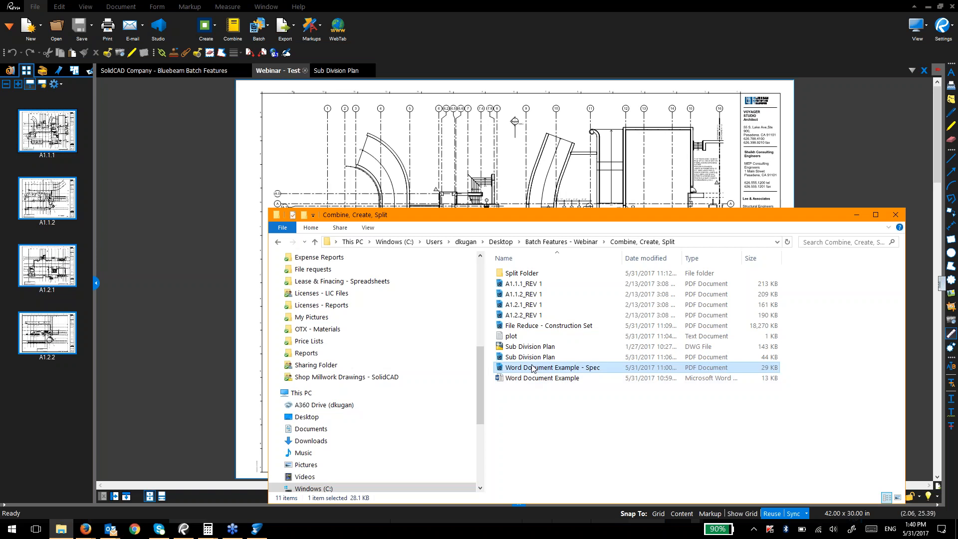
scroll(423, 314, up, 2)
key(ctrl)
scroll(300, 199, down, 3)
scroll(321, 196, up, 3)
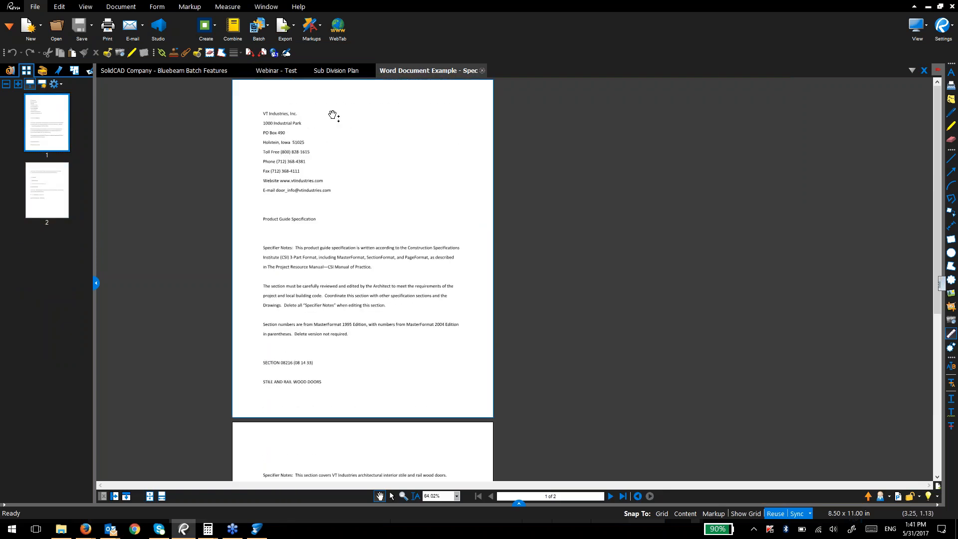
scroll(315, 337, down, 3)
scroll(314, 336, up, 3)
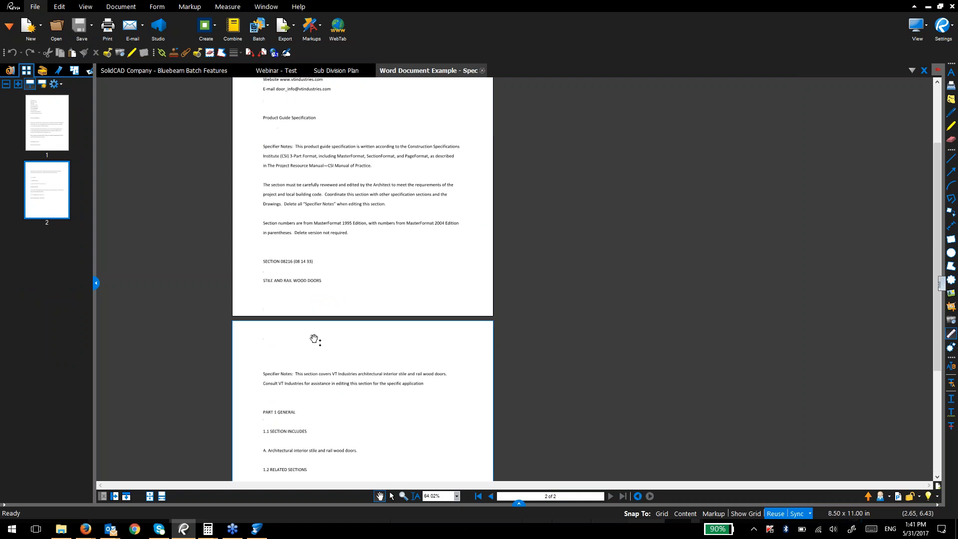
Step: Open Create > From Multiple Files and the Combine dialog, then cancel both without creating anything
click(215, 29)
key(ctrl)
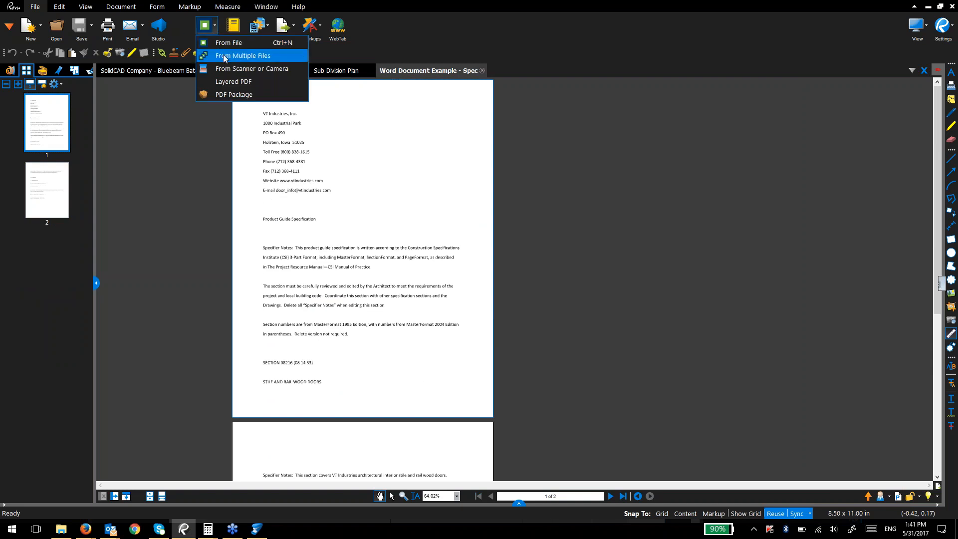
click(224, 58)
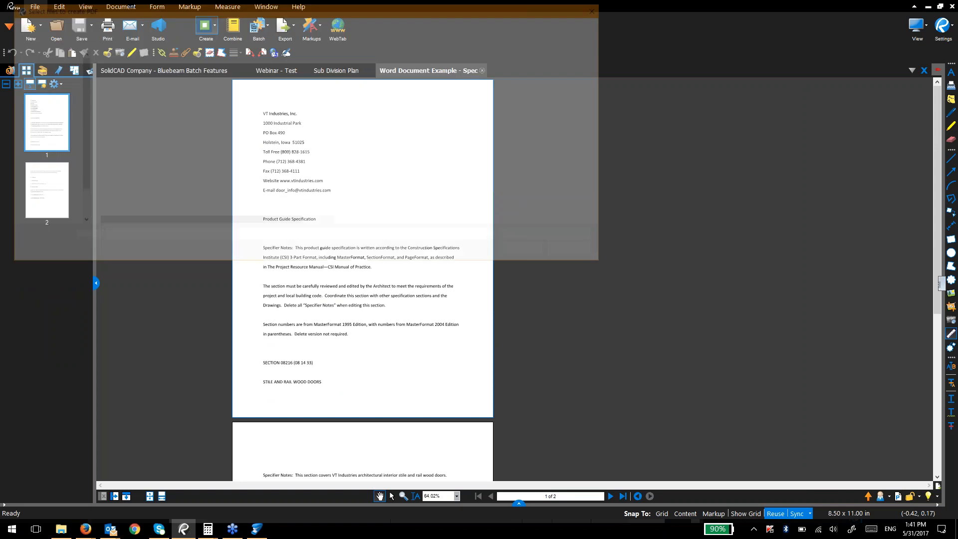
click(141, 174)
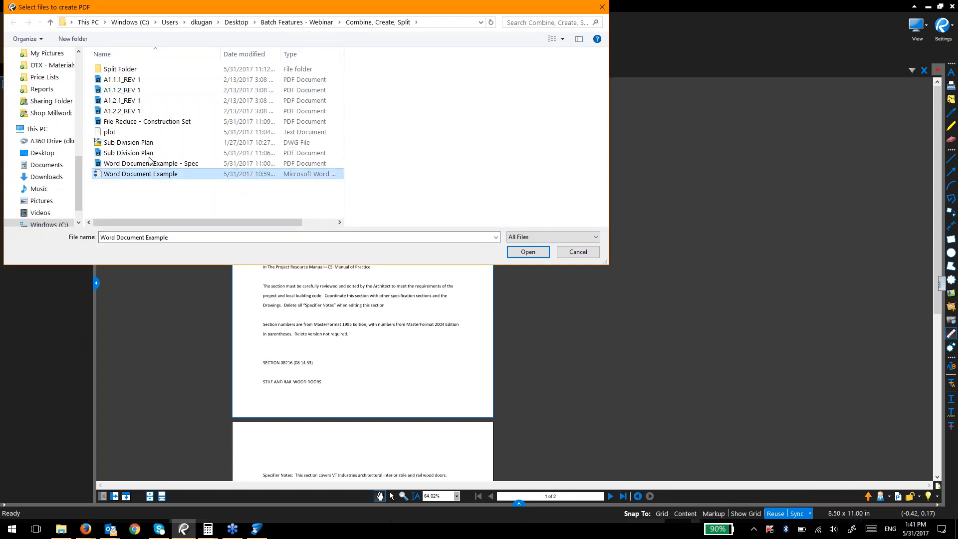
click(155, 143)
key(Escape)
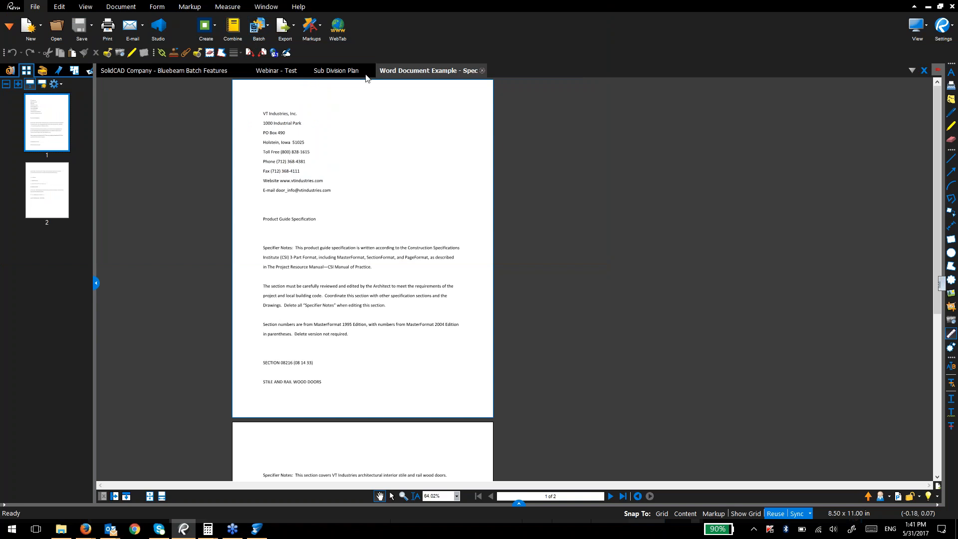
click(233, 28)
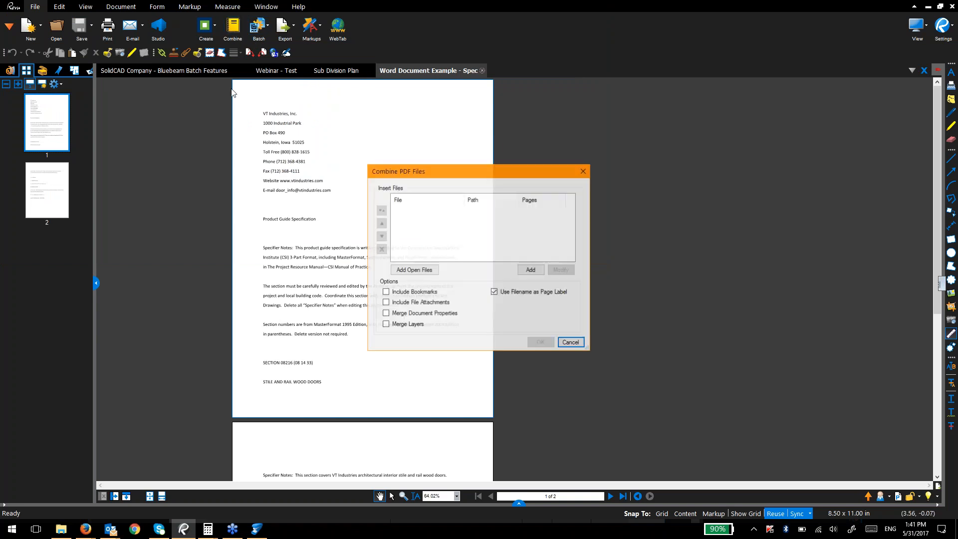
key(Escape)
Step: Close the Webinar - Test, Sub Division Plan and Word Document tabs, then open A1.1.1_REV 1
click(335, 71)
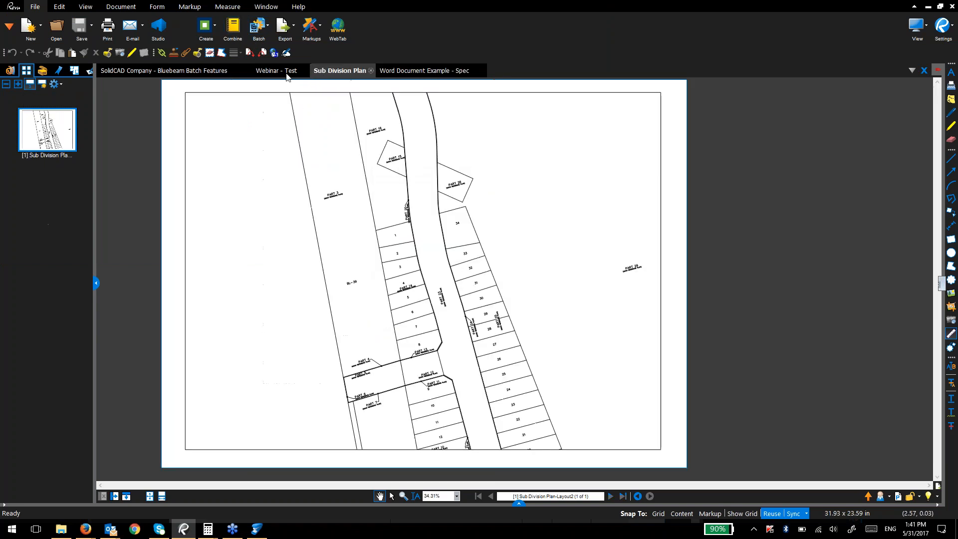
click(307, 71)
click(313, 71)
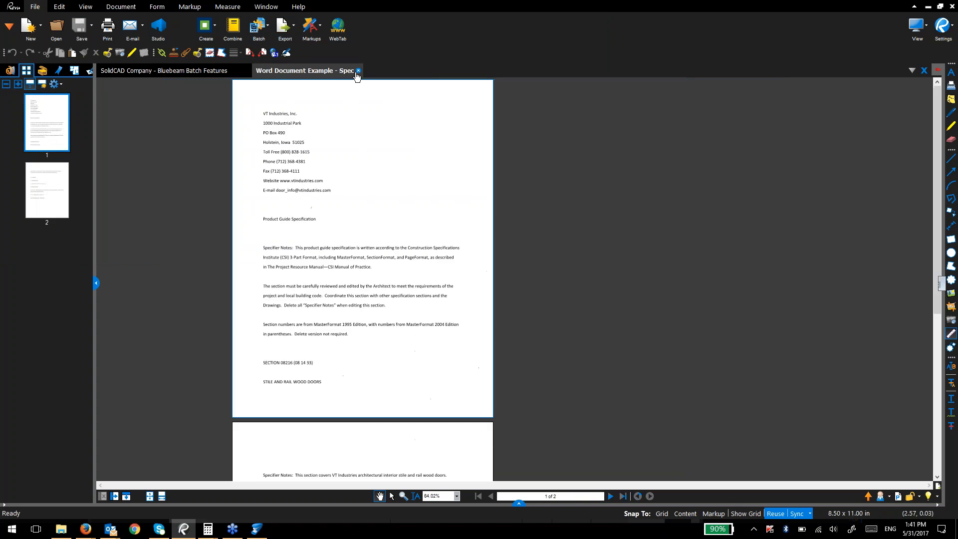
click(358, 70)
key(alt+Tab)
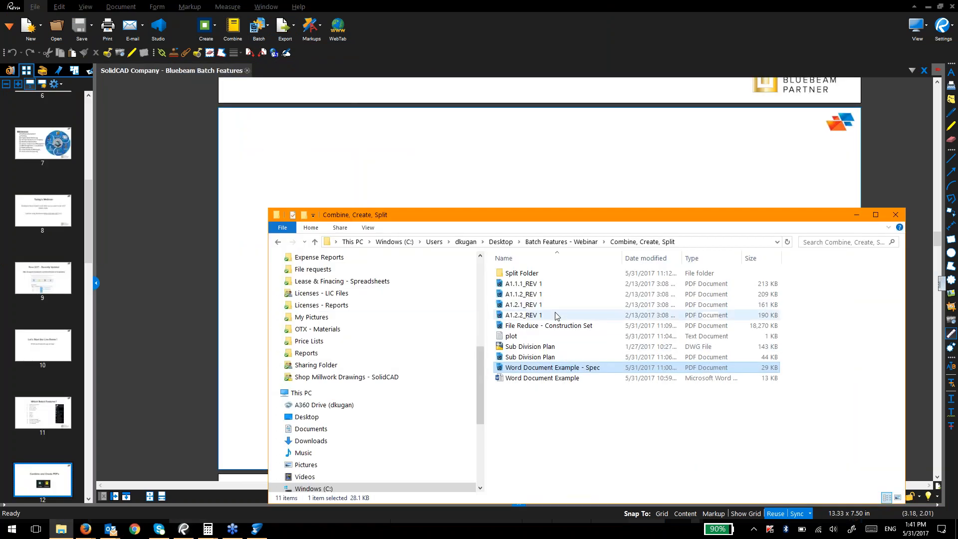
double_click(536, 285)
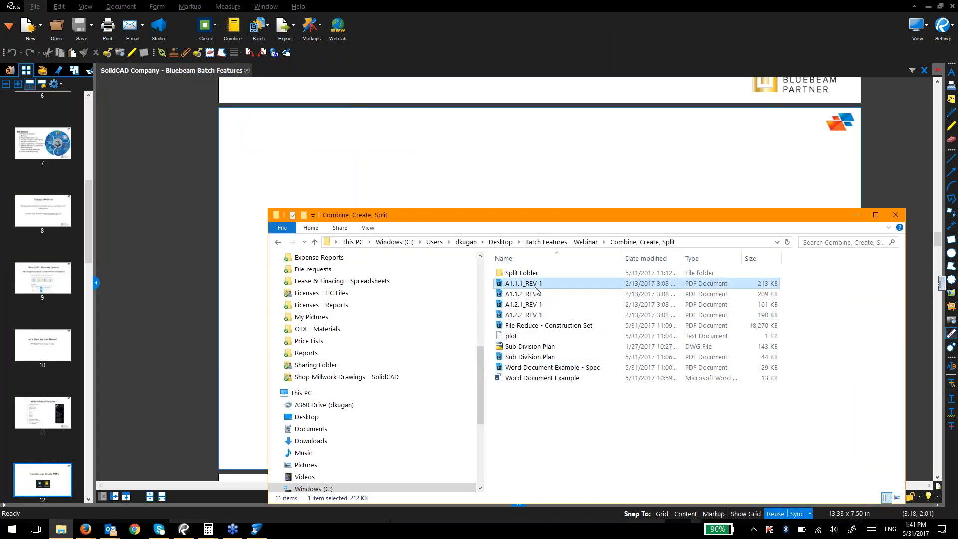
key(alt+Tab)
Step: Open the remaining REV 1 sheets A1.1.2, A1.2.1 and A1.2.2 from the folder
click(524, 294)
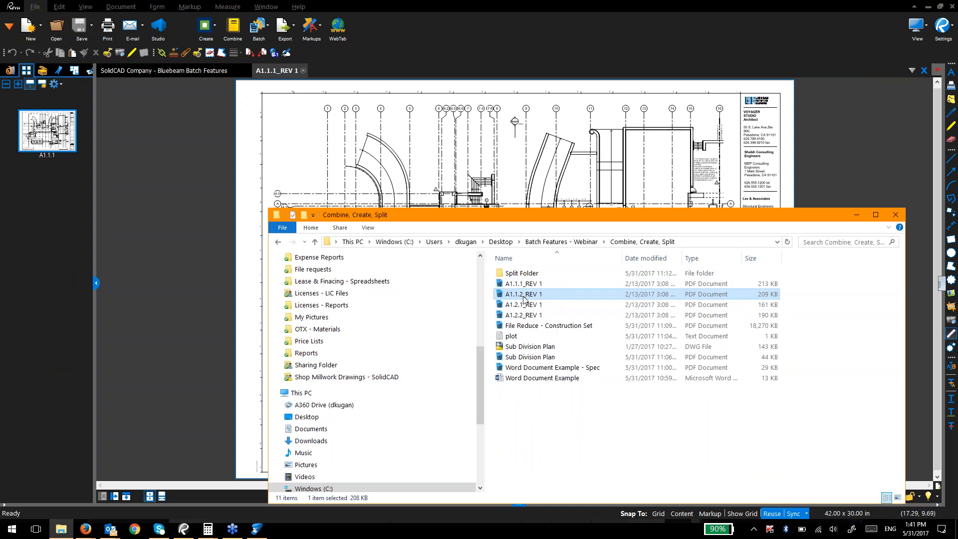
shift+click(524, 314)
double_click(523, 305)
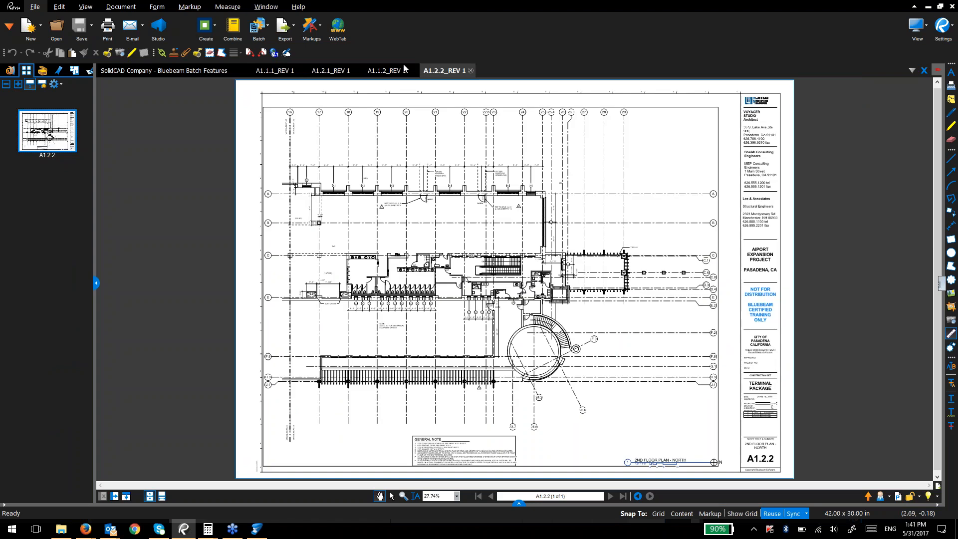
Step: Combine all open files except the SolidCAD Company slides into a new document
click(233, 30)
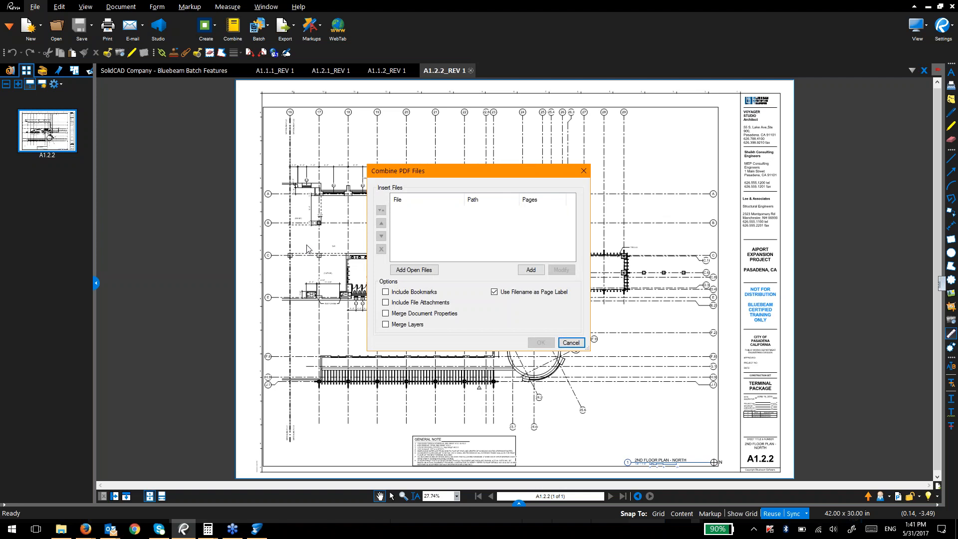
click(412, 270)
click(413, 210)
click(381, 249)
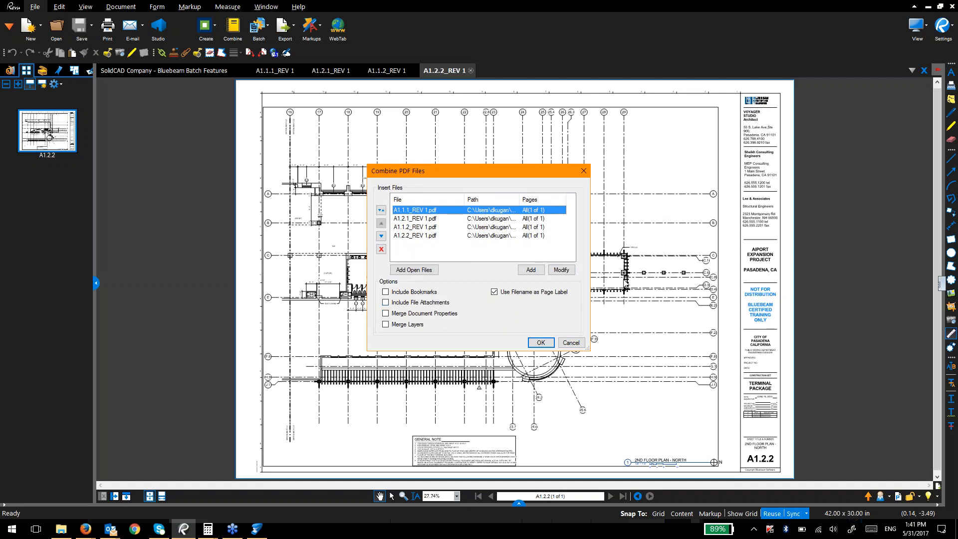
click(530, 346)
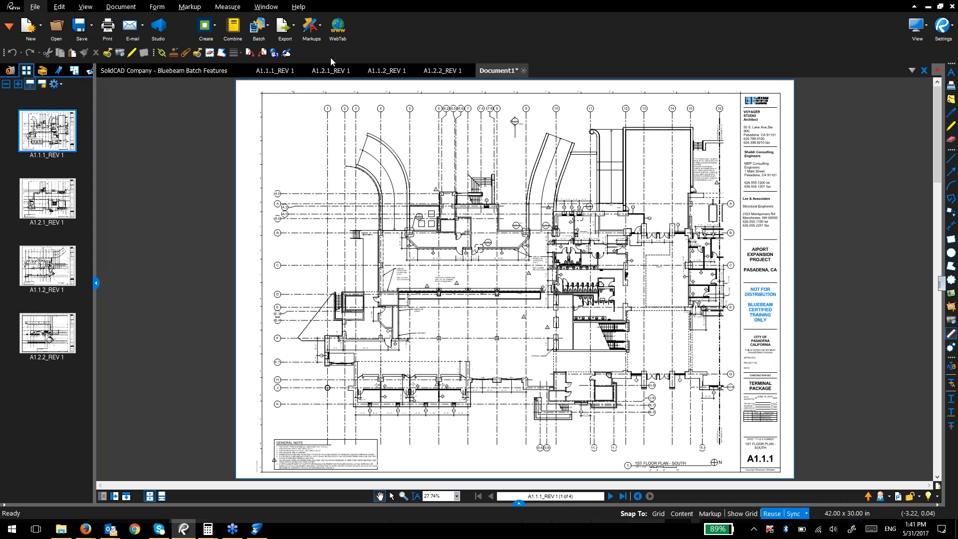
Step: Browse the Document1 tab menu and the saving options without saving anything
right_click(500, 74)
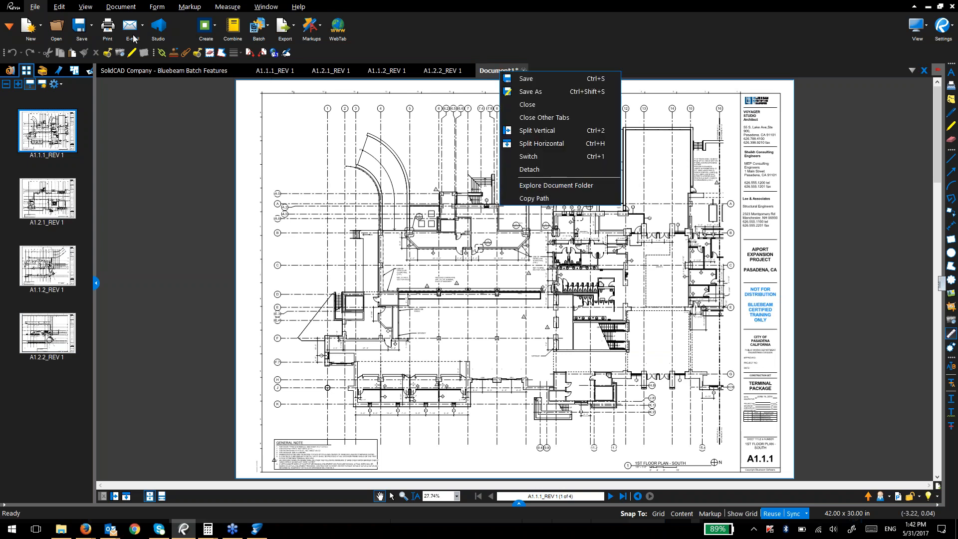
click(92, 28)
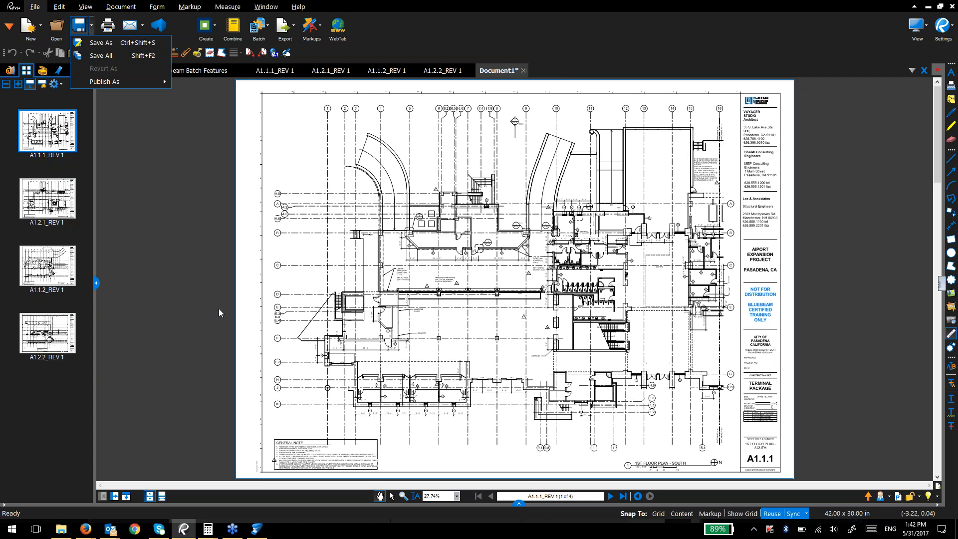
click(229, 287)
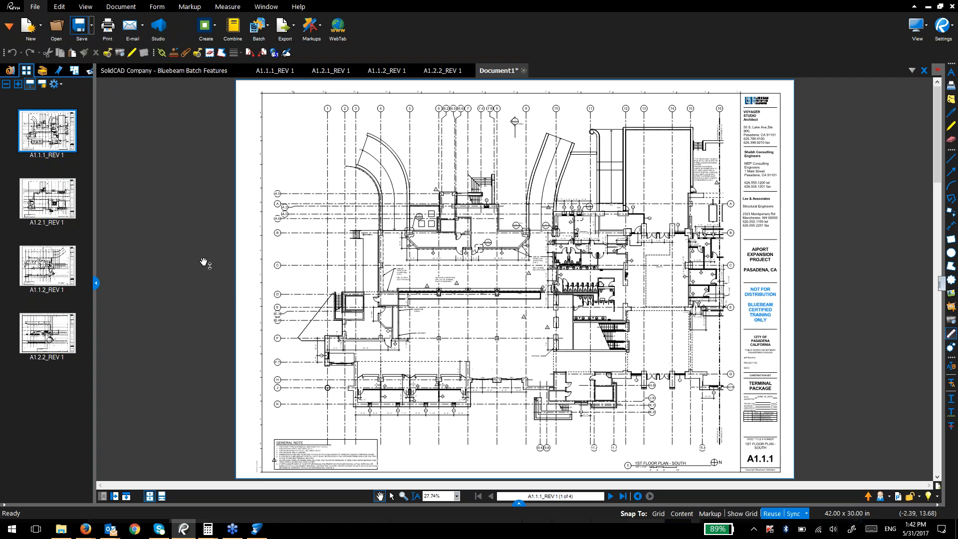
right_click(498, 74)
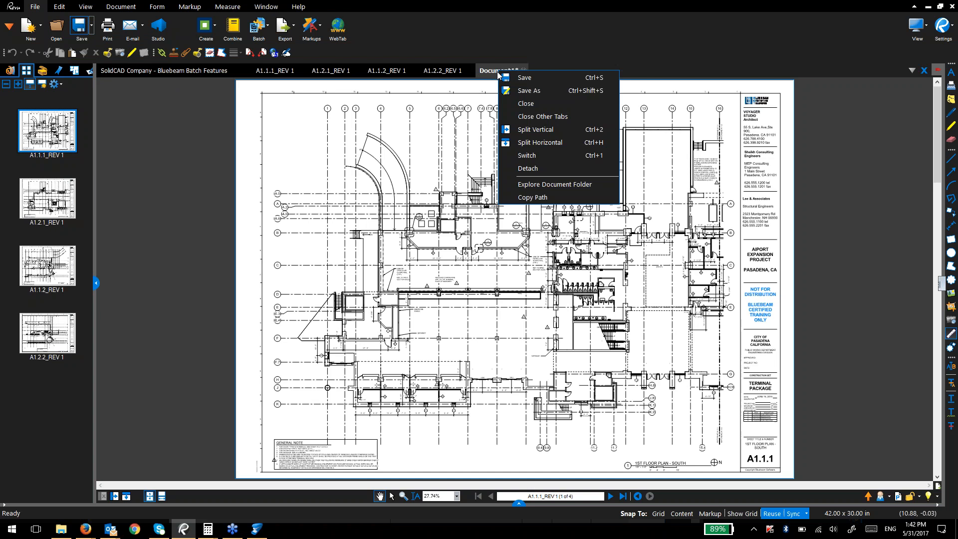
click(494, 71)
Step: Save the combined document as 'Webinar - PDF Set' with Save As
right_click(493, 69)
click(533, 90)
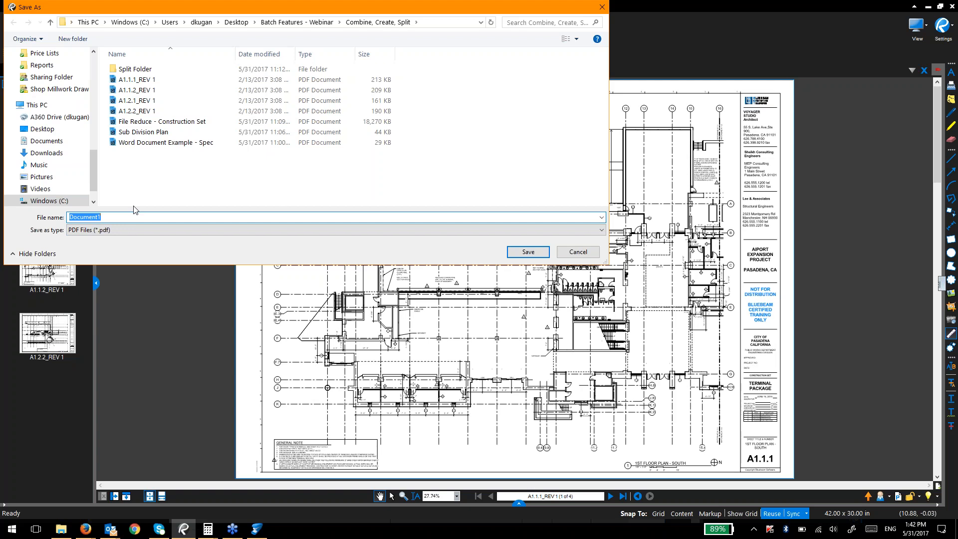
text(W)
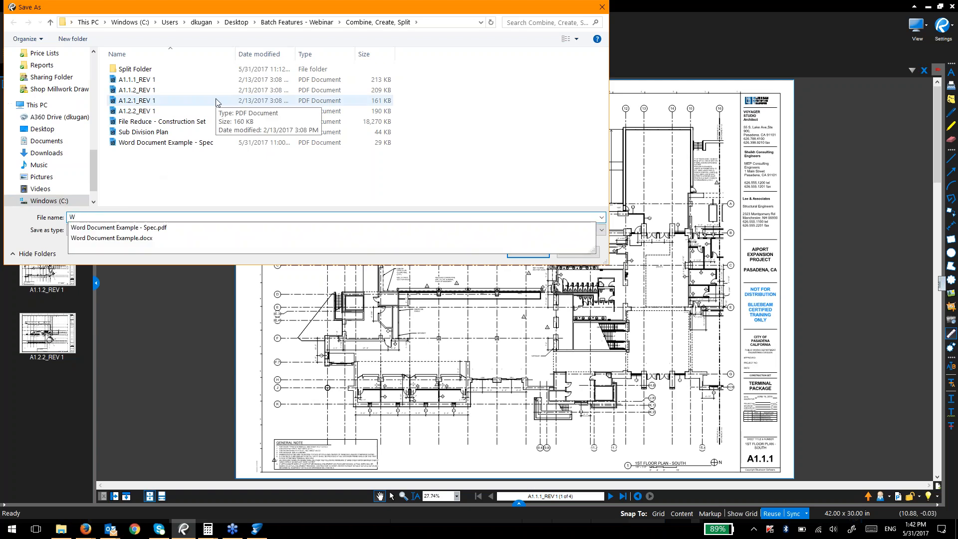
key(Escape)
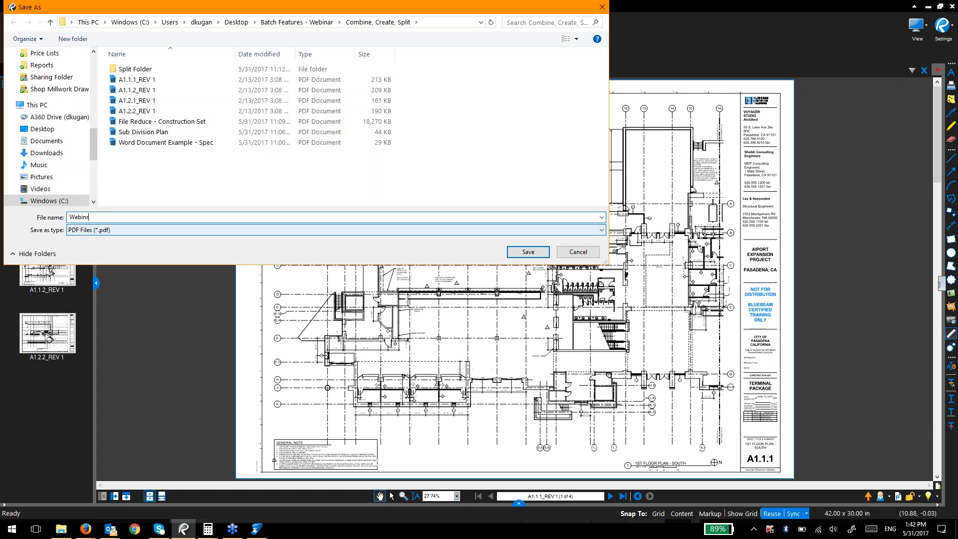
text(ebinar - PDF Set)
key(Return)
right_click(505, 71)
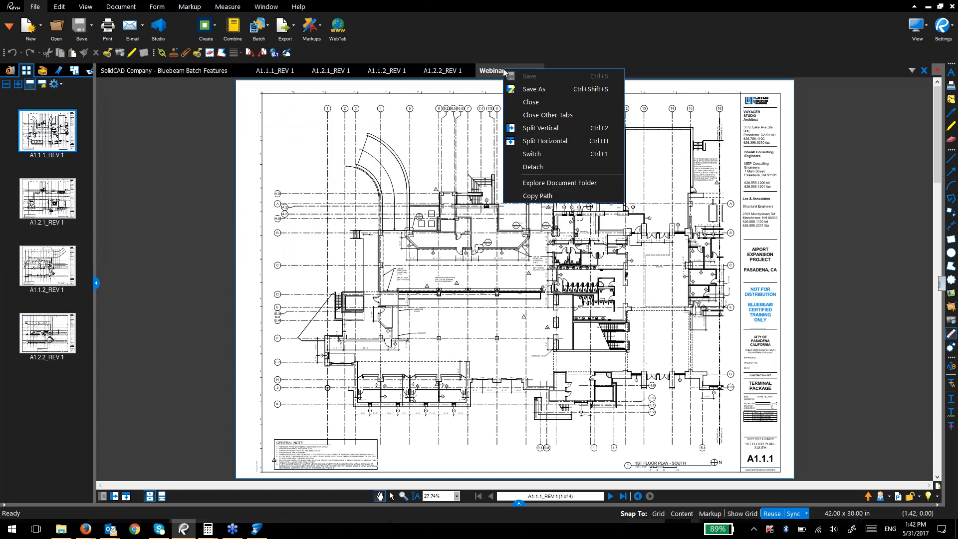
key(Escape)
Step: Return to the SolidCAD Company slides and scroll through them
click(120, 72)
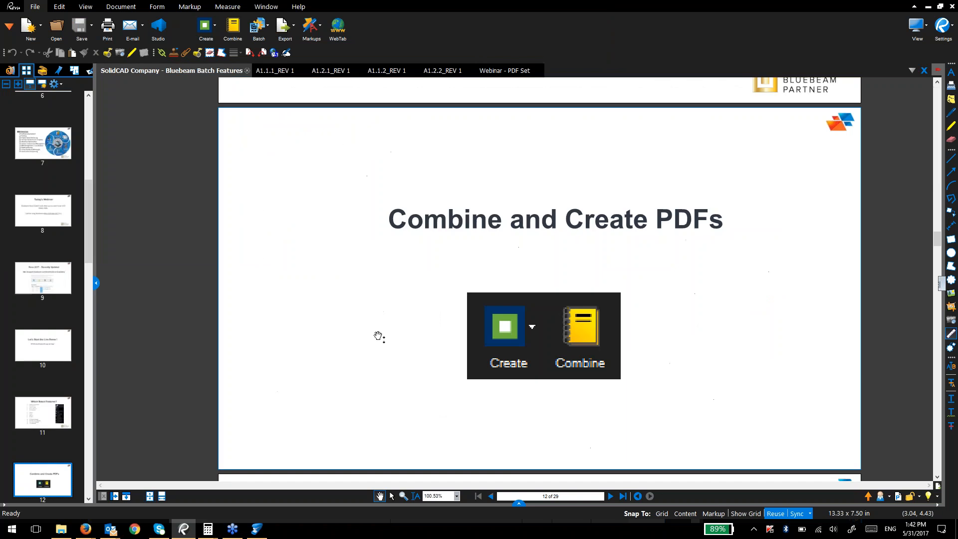
scroll(381, 338, down, 3)
scroll(385, 383, down, 3)
drag(420, 254, 328, 274)
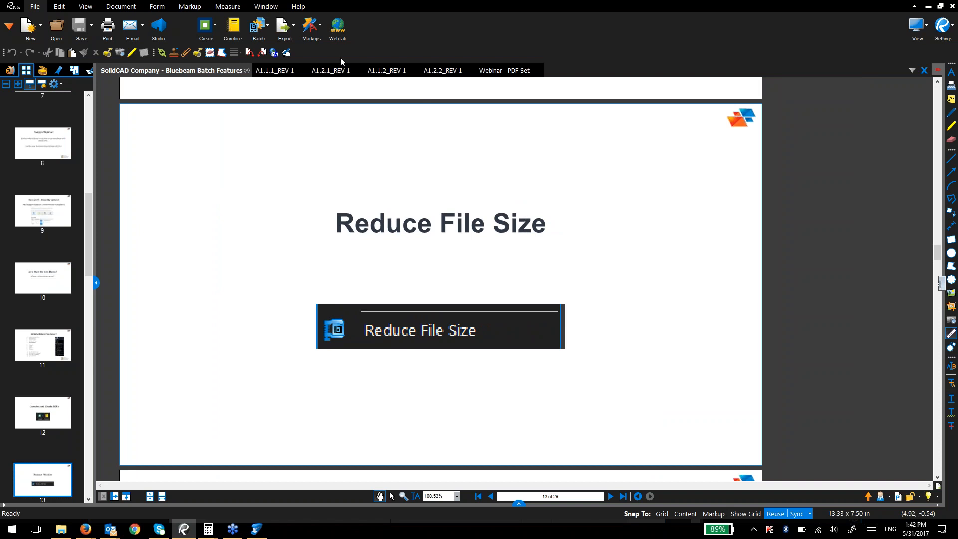
Step: Close the four A1 REV 1 drawings and the Webinar - PDF Set document
click(288, 68)
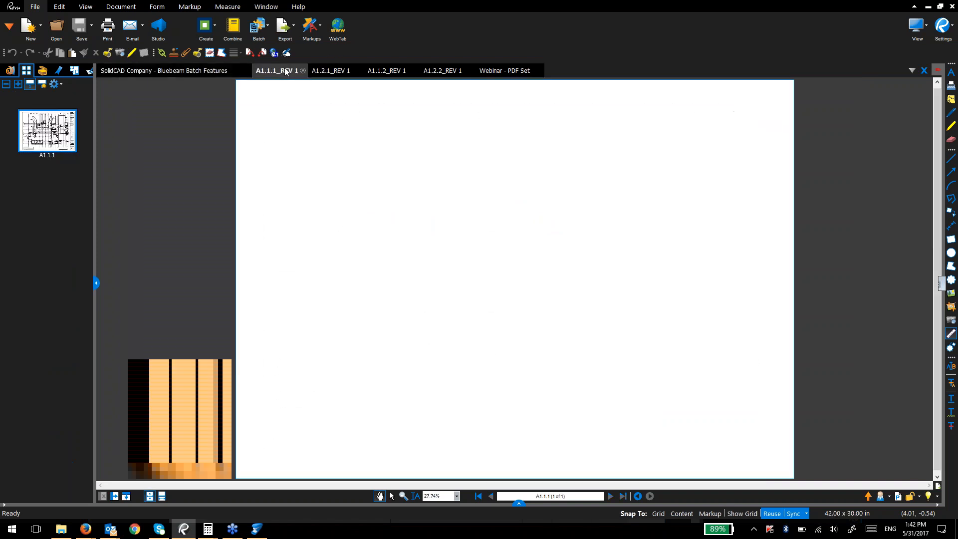
click(302, 70)
click(302, 71)
click(297, 70)
click(302, 70)
click(299, 71)
click(303, 71)
click(310, 71)
click(315, 70)
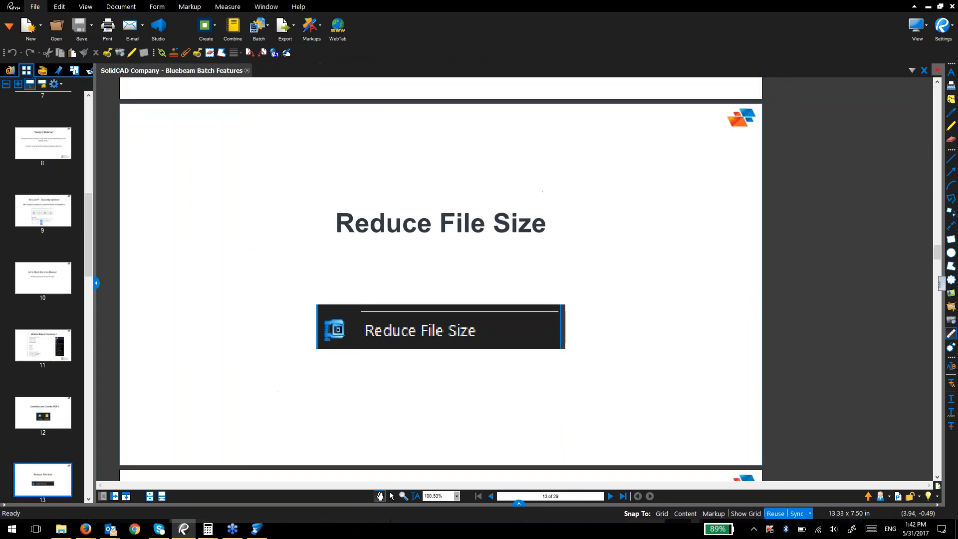
Step: Open File Reduce - Construction Set and view its G0.01 cover sheet
key(alt+Tab)
double_click(530, 325)
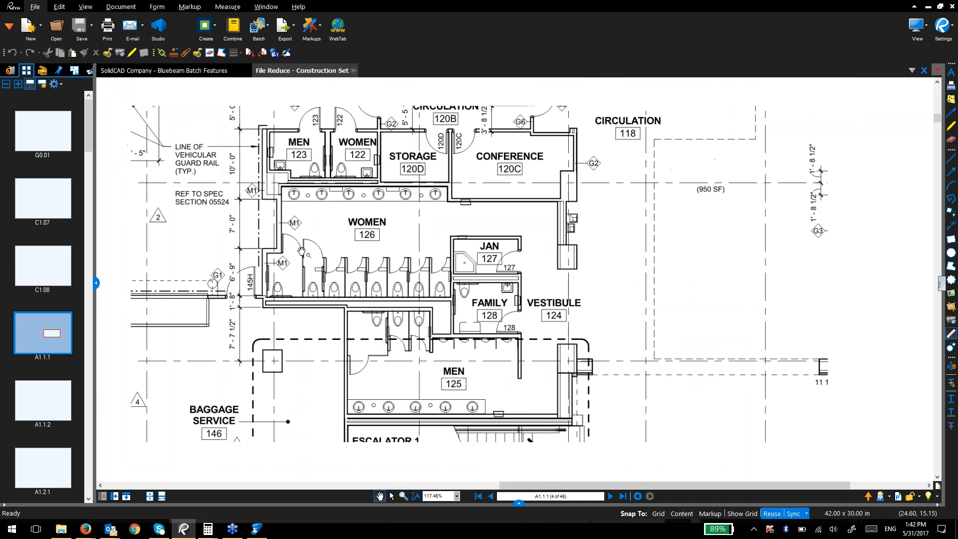
click(35, 150)
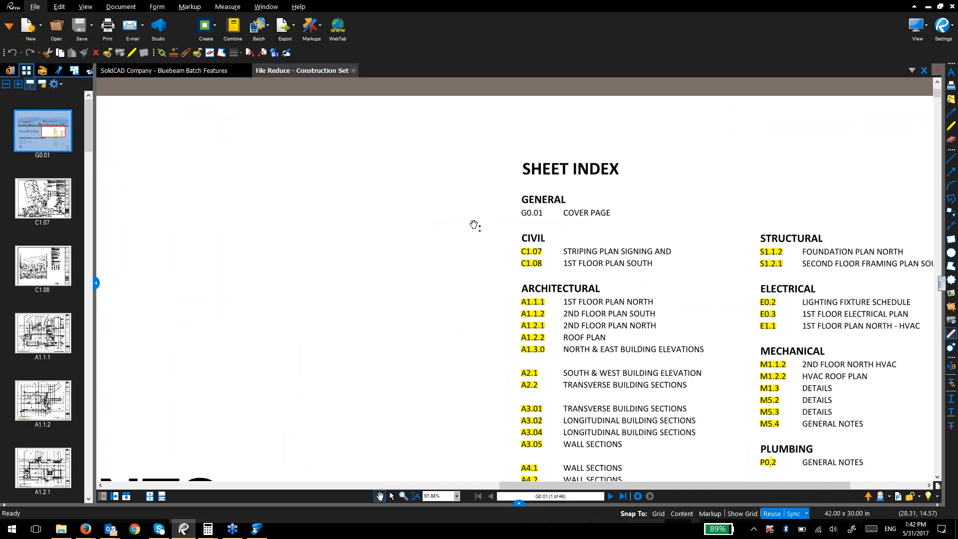
scroll(454, 250, down, 3)
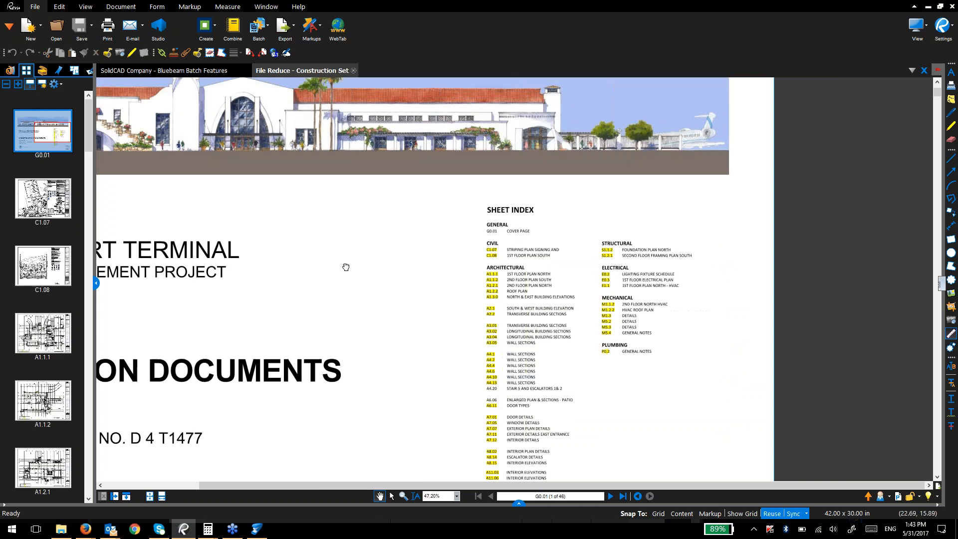
drag(345, 269, 455, 255)
scroll(453, 255, down, 2)
Step: Check in File Explorer Properties that the construction set PDF is 17.8 MB, then return to Revu
key(alt+Tab)
right_click(763, 325)
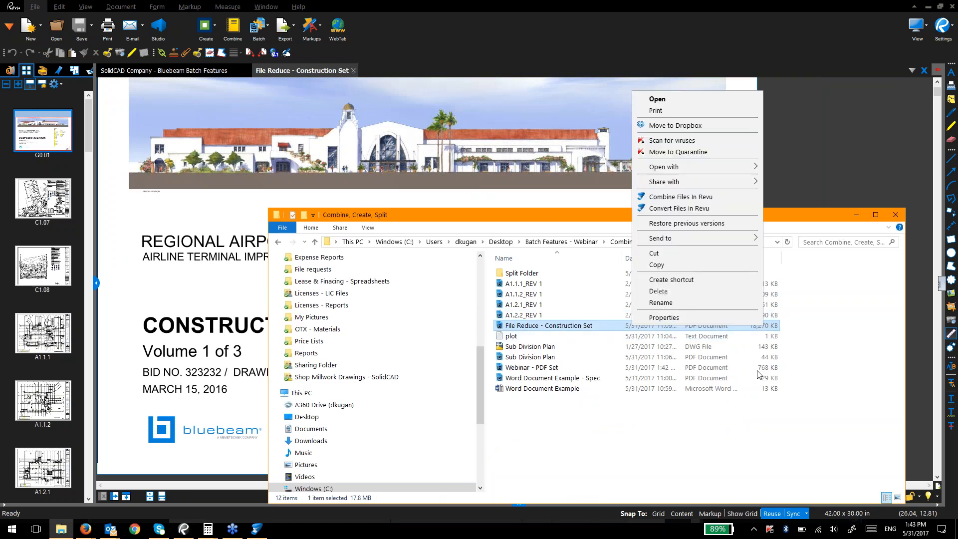
click(714, 317)
drag(796, 269, 372, 190)
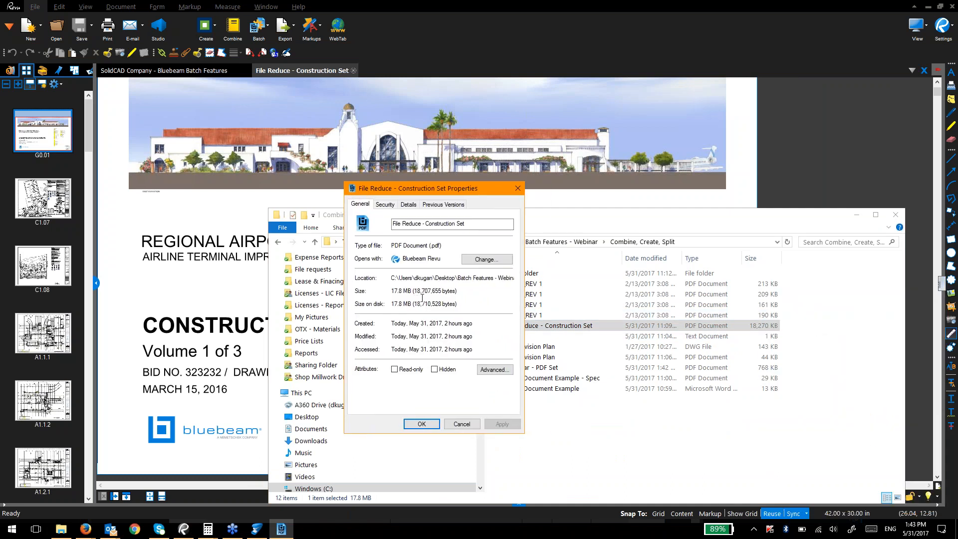
key(Escape)
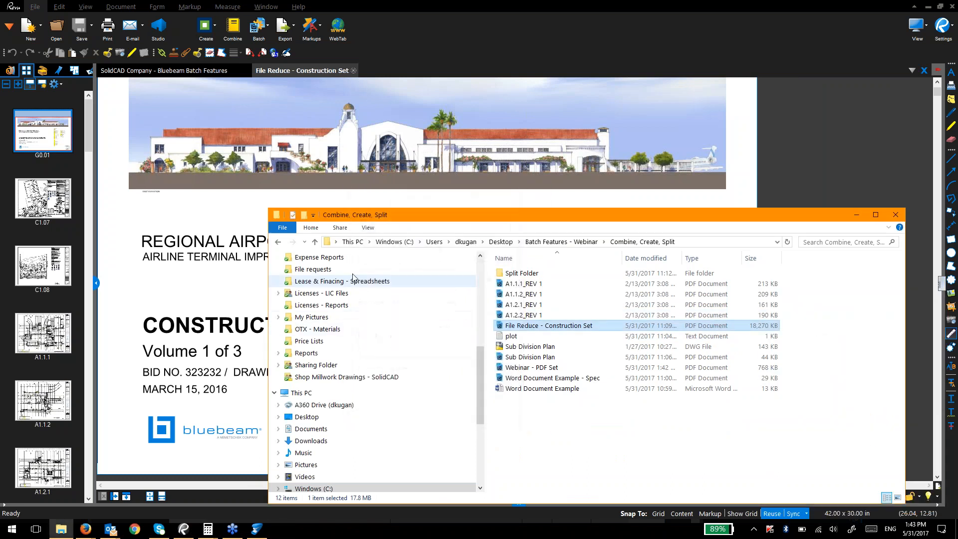
double_click(277, 216)
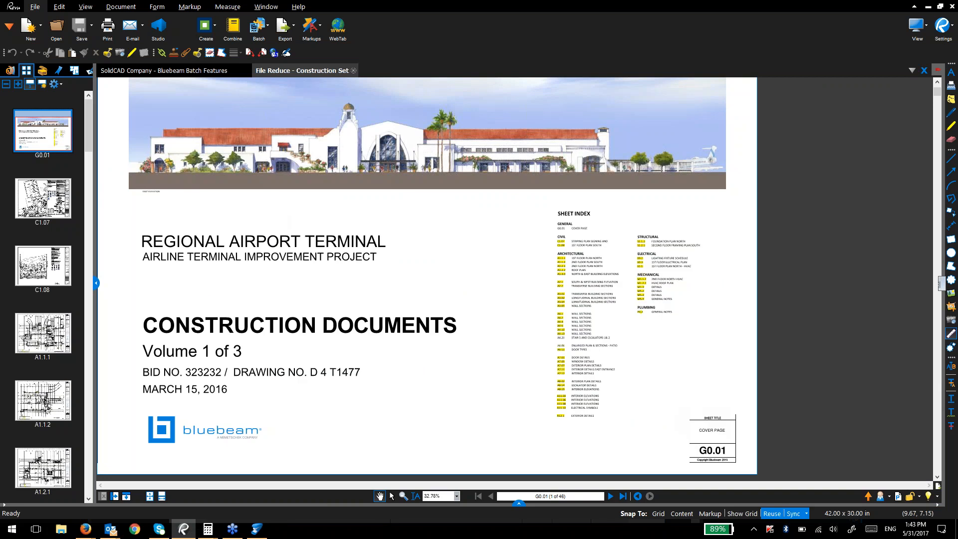
Step: Open Batch > Reduce File Size and close the setup without running it
click(267, 28)
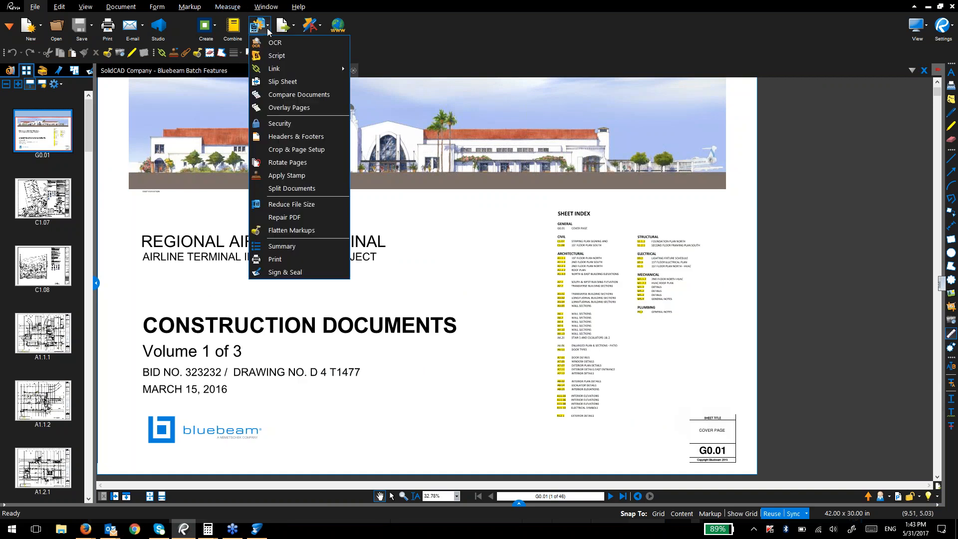
click(267, 27)
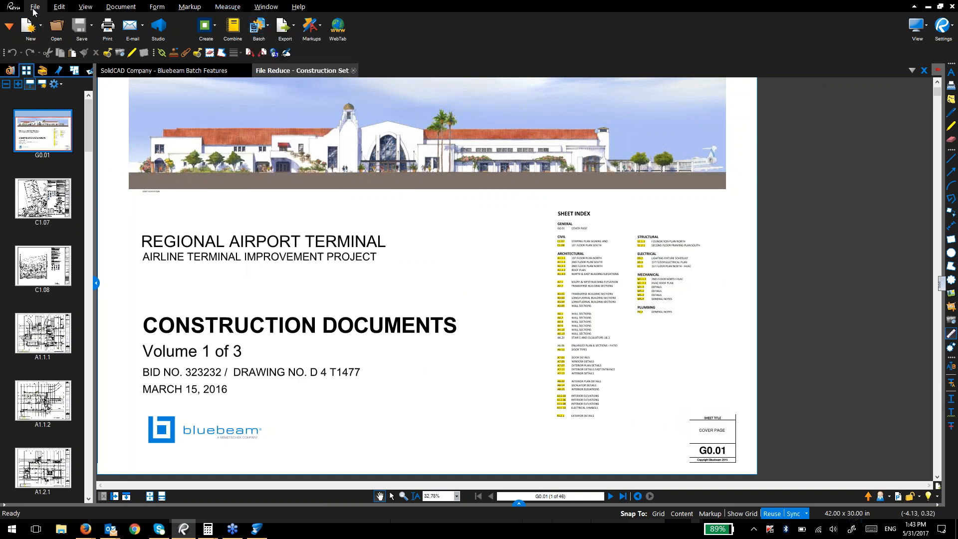
click(266, 28)
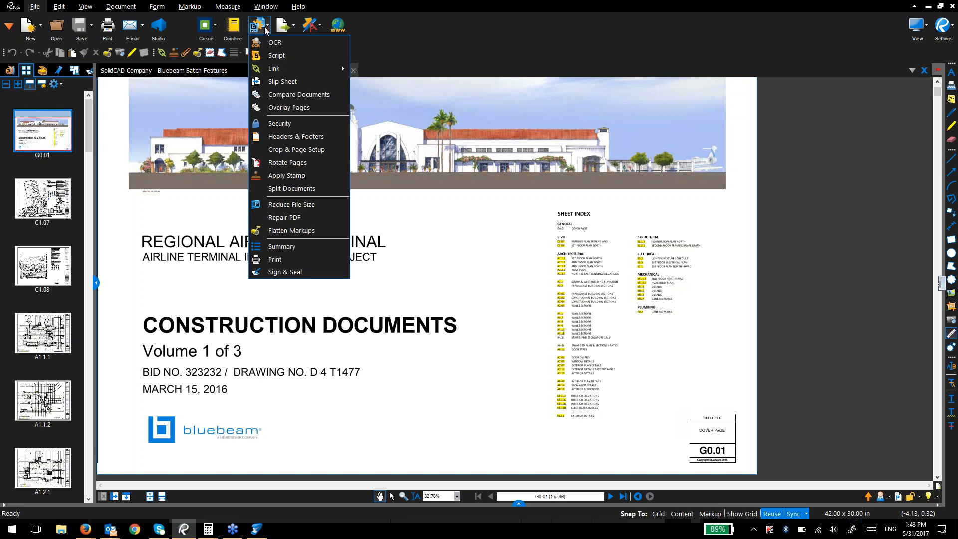
click(302, 206)
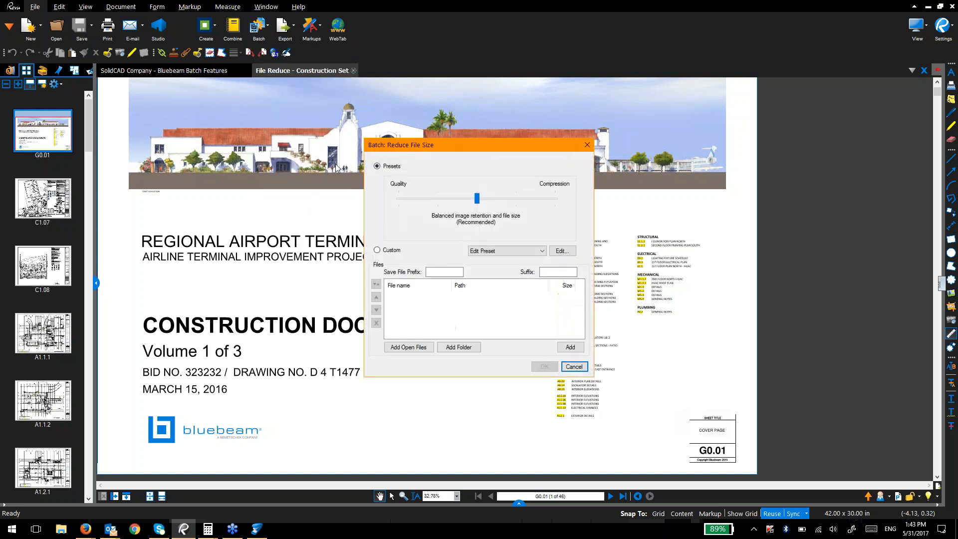
click(587, 144)
Step: Zoom in on the angled parking stalls of site plan sheet C1.07
click(43, 198)
click(239, 384)
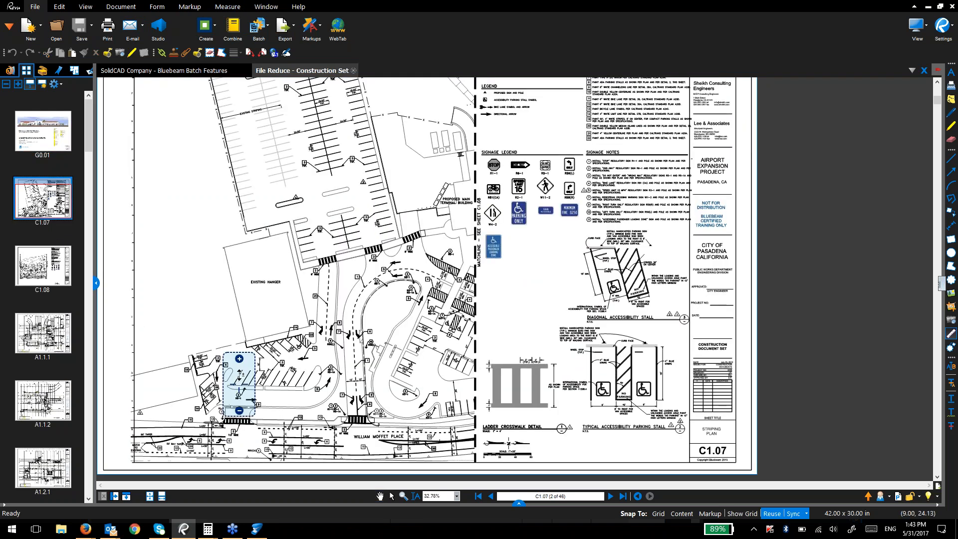
click(241, 356)
drag(241, 357, 249, 282)
drag(152, 385, 193, 359)
Step: Set up batch Reduce File Size at maximum compression on only File Reduce - Construction Set, keeping Presets
click(259, 26)
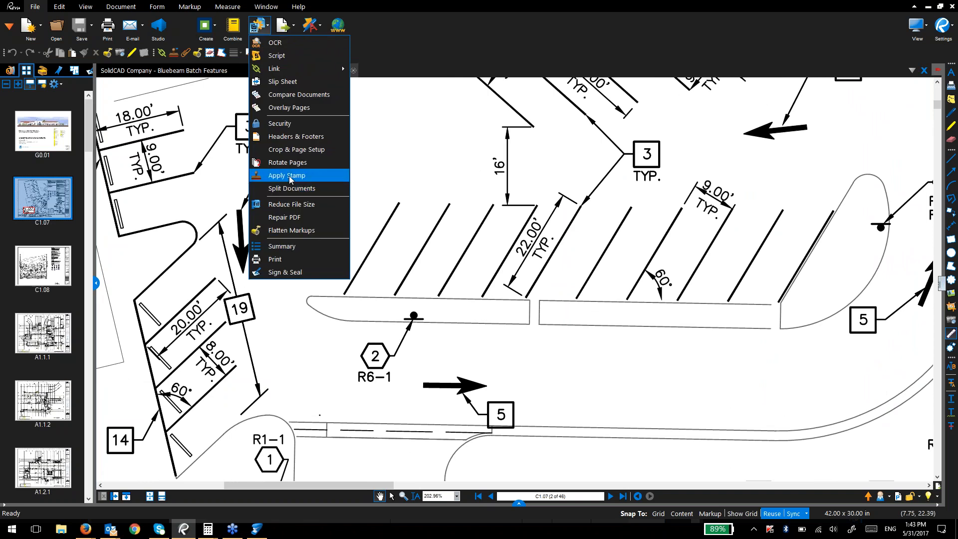
click(286, 207)
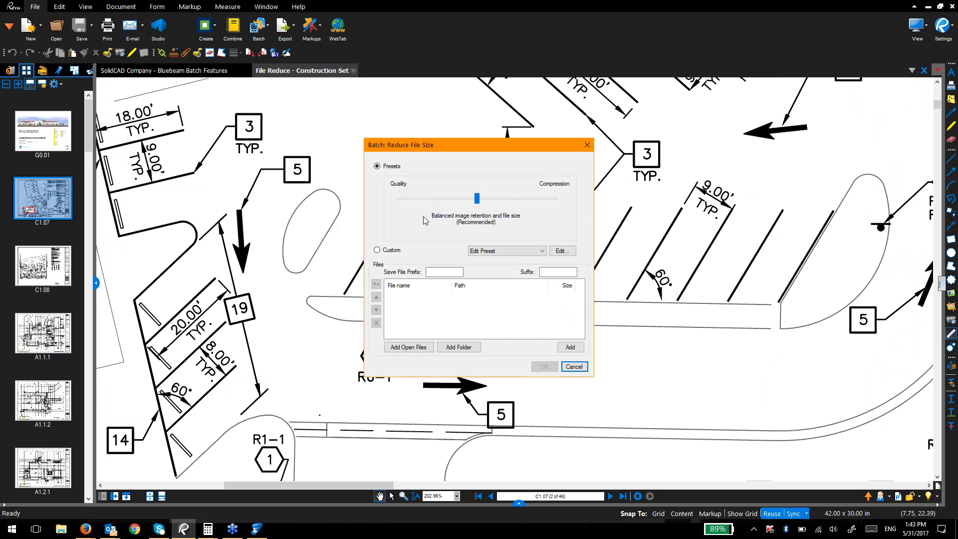
drag(469, 201, 554, 198)
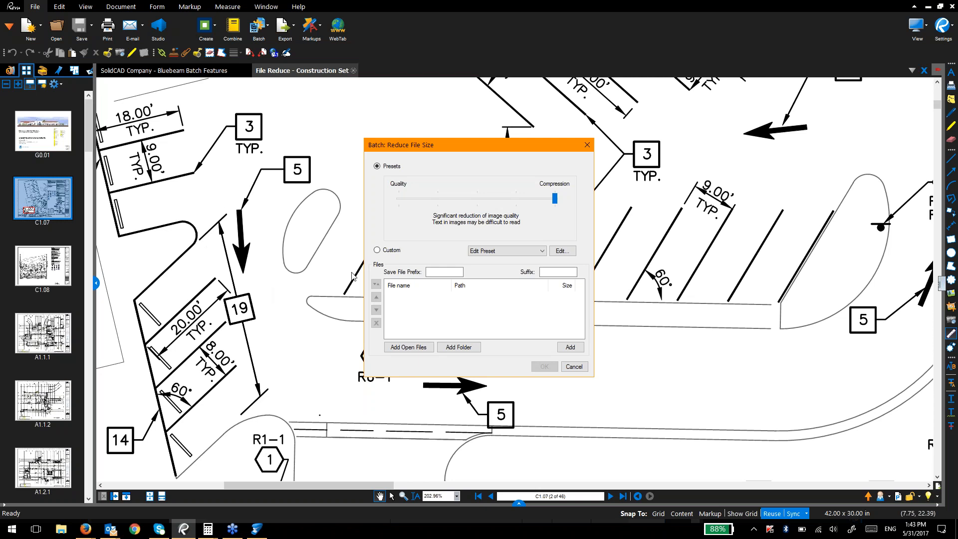
click(408, 347)
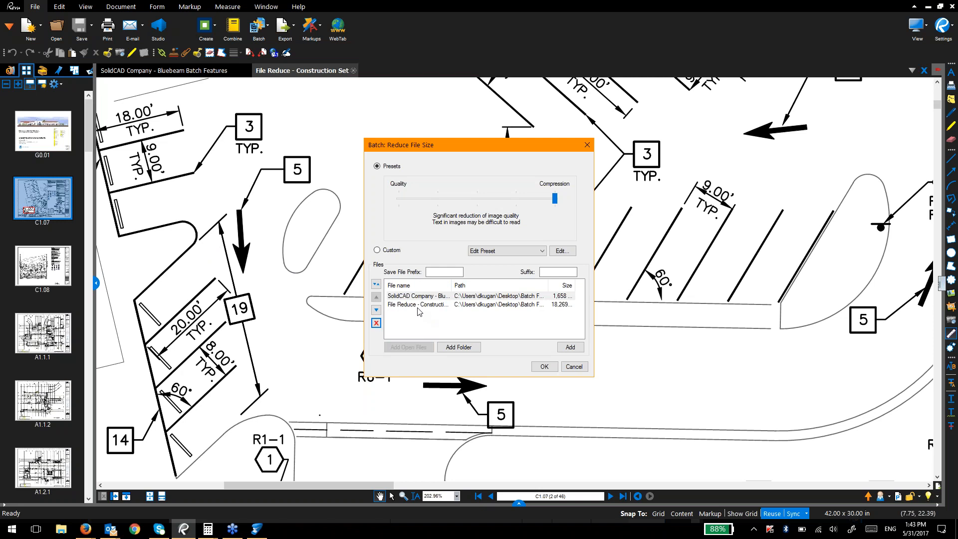
click(406, 297)
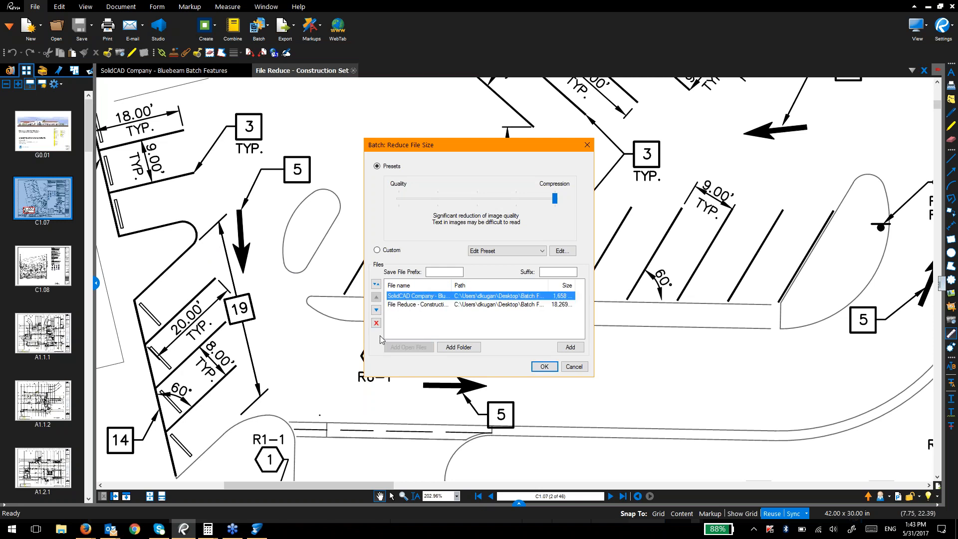
click(376, 323)
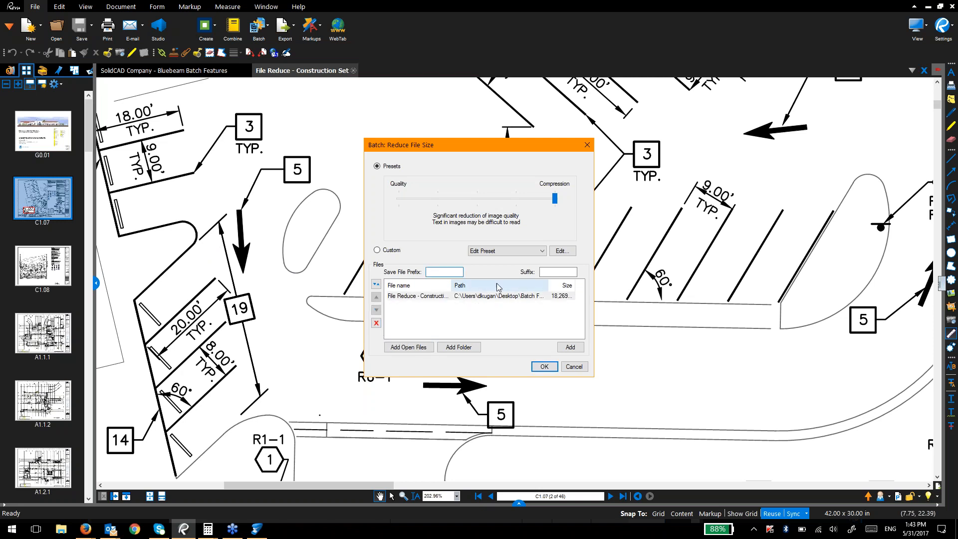
click(572, 251)
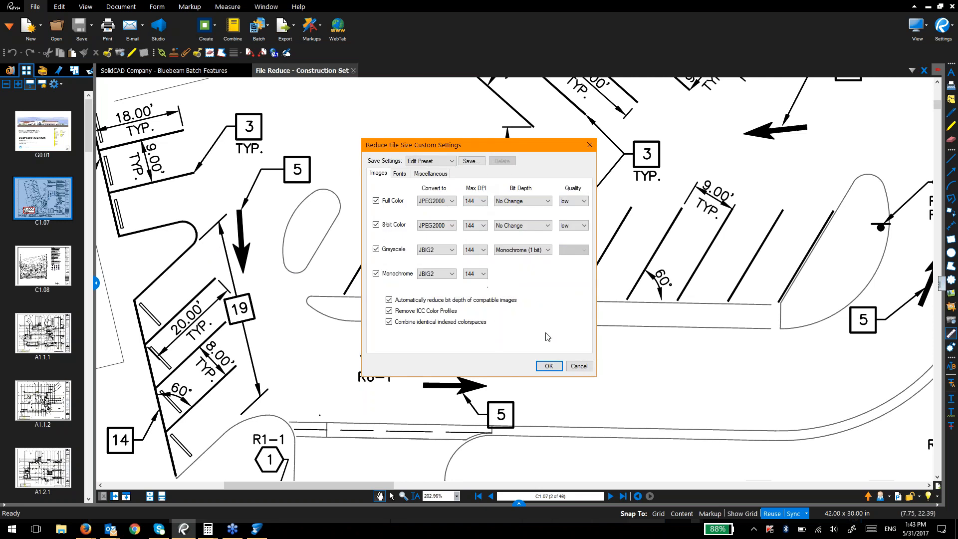
click(579, 366)
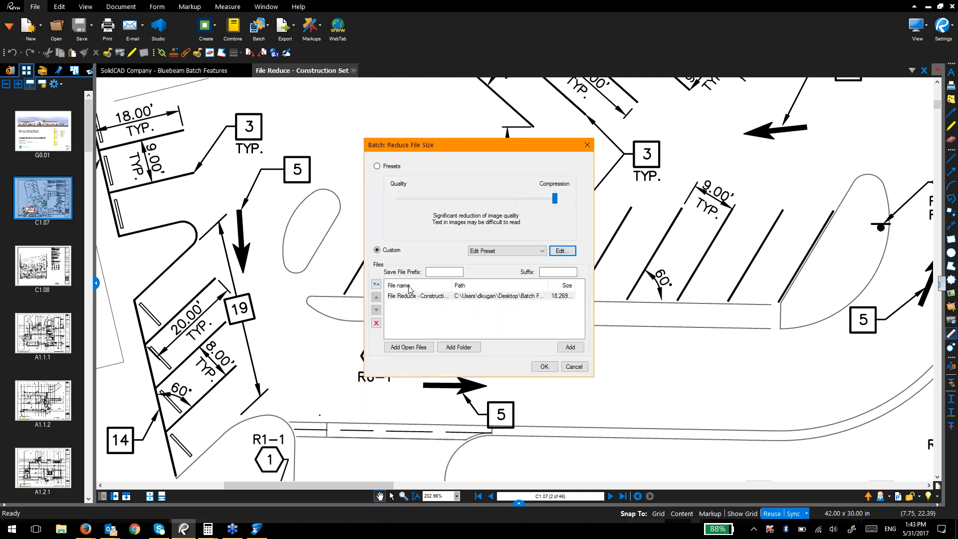
click(402, 168)
Step: Run the construction set reduction, check the 25.4% saving from 18,707,655 bytes, then close the results
click(544, 366)
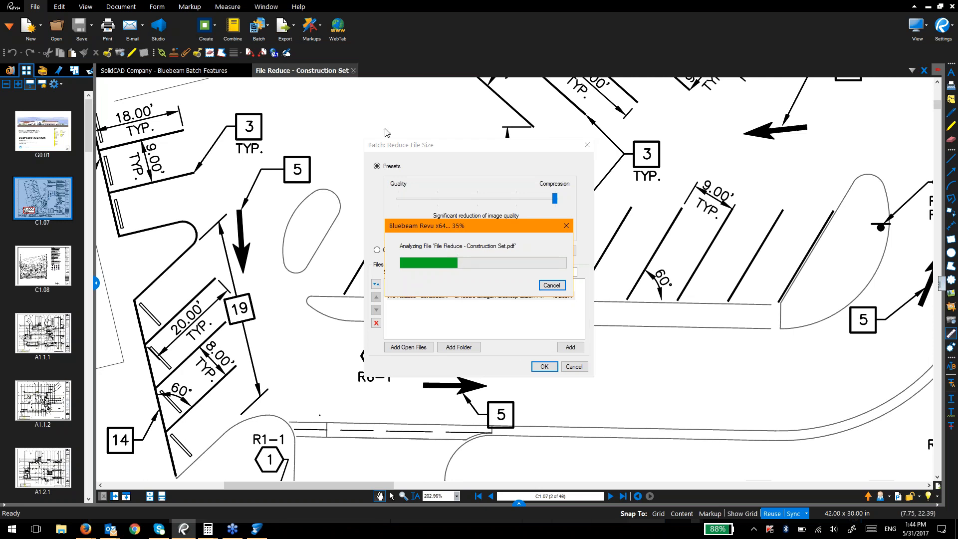
drag(462, 231, 464, 198)
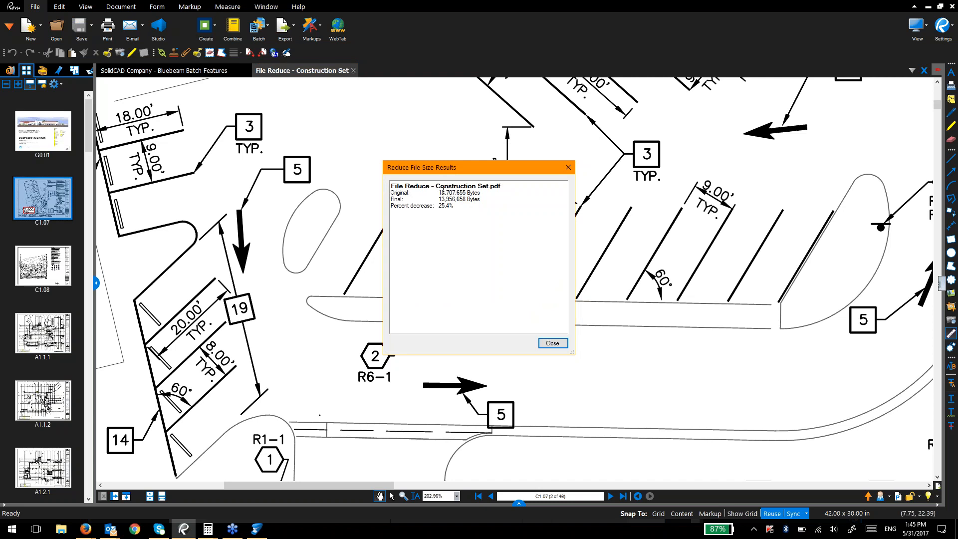
drag(440, 193, 451, 198)
click(552, 343)
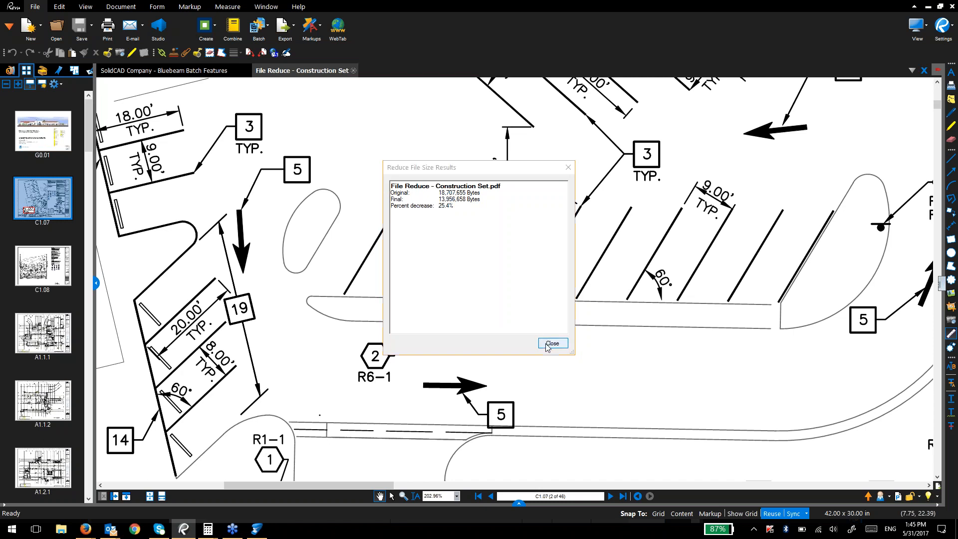
Step: Browse the reduced set's G0.01 cover sheet and the A1.1.1 floor plan
click(68, 130)
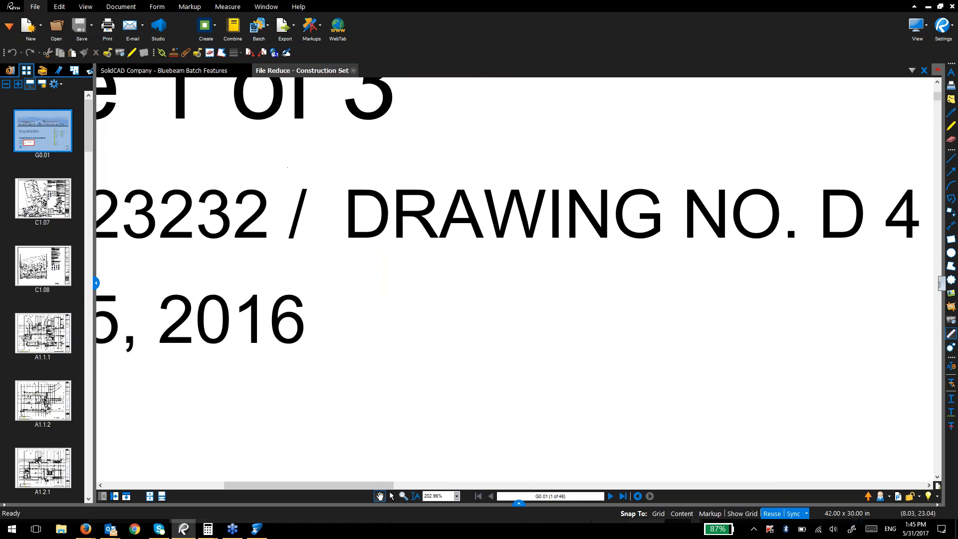
scroll(282, 169, down, 5)
drag(294, 228, 295, 248)
drag(405, 125, 428, 406)
drag(485, 174, 432, 393)
click(42, 335)
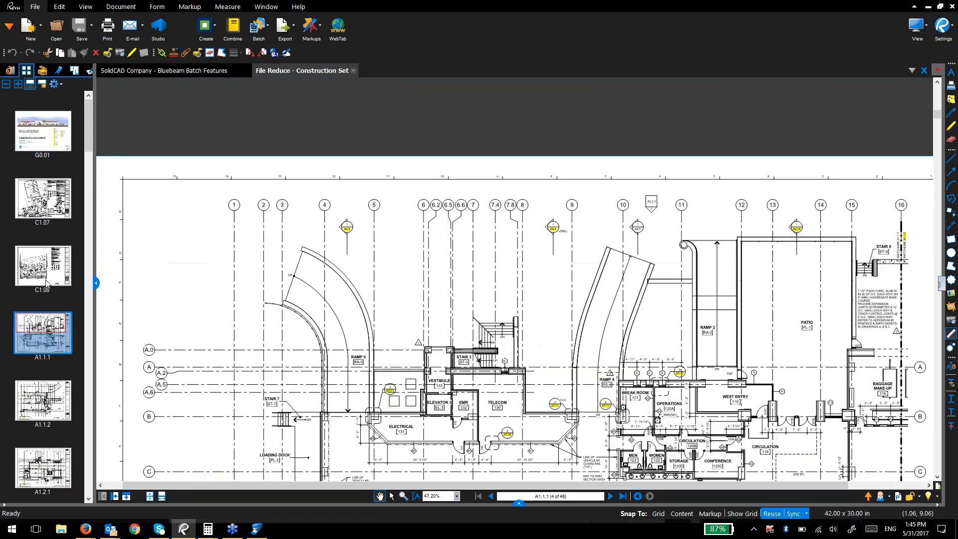
drag(222, 305, 212, 252)
Step: Explore the document's folder to confirm its 13.3 MB size, then return to the presentation
right_click(304, 69)
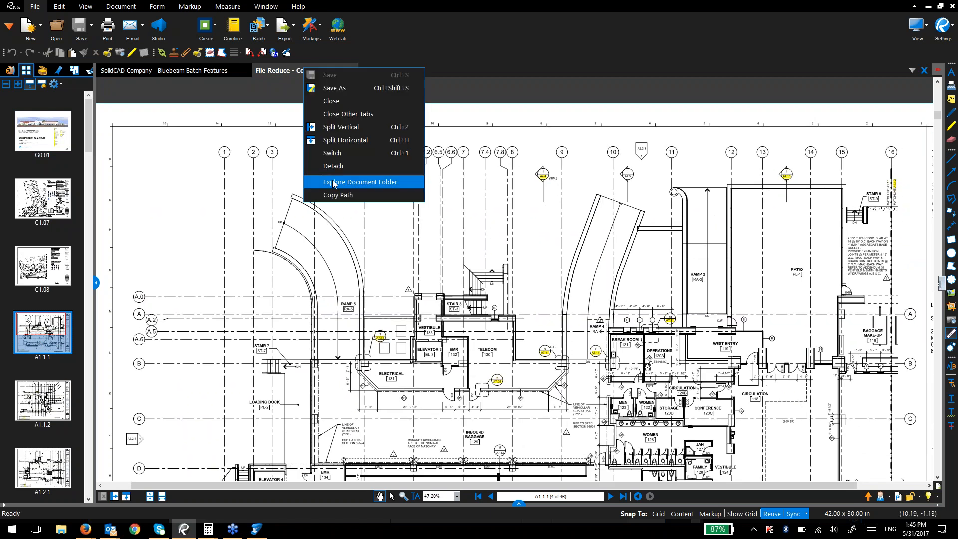
click(348, 182)
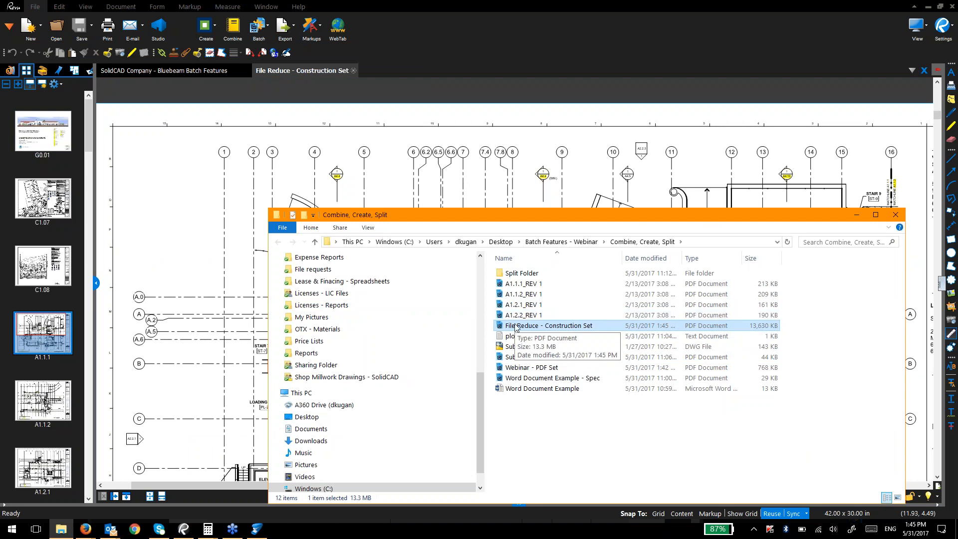
click(187, 74)
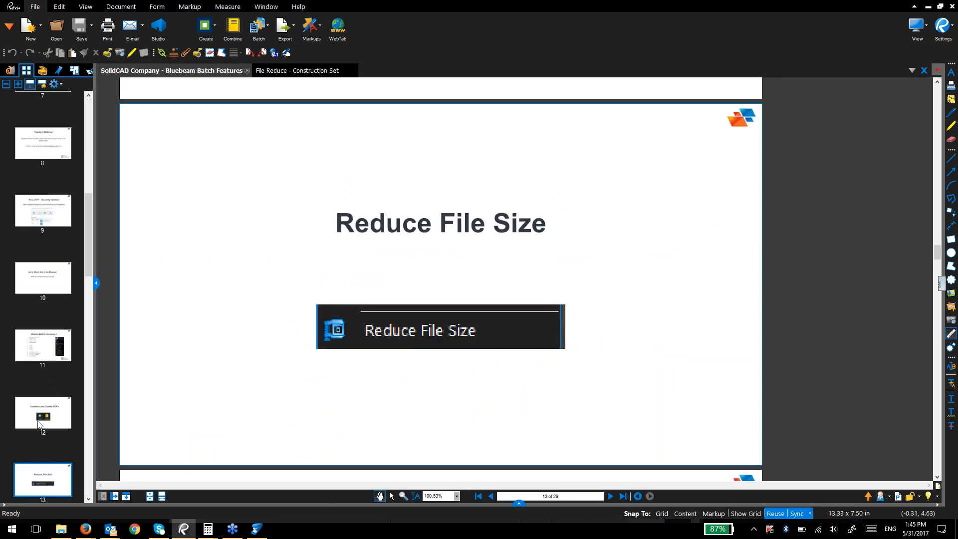
Step: Advance to the Outlook PDF Packages slide and arrange Outlook in a smaller window beside Revu
click(59, 367)
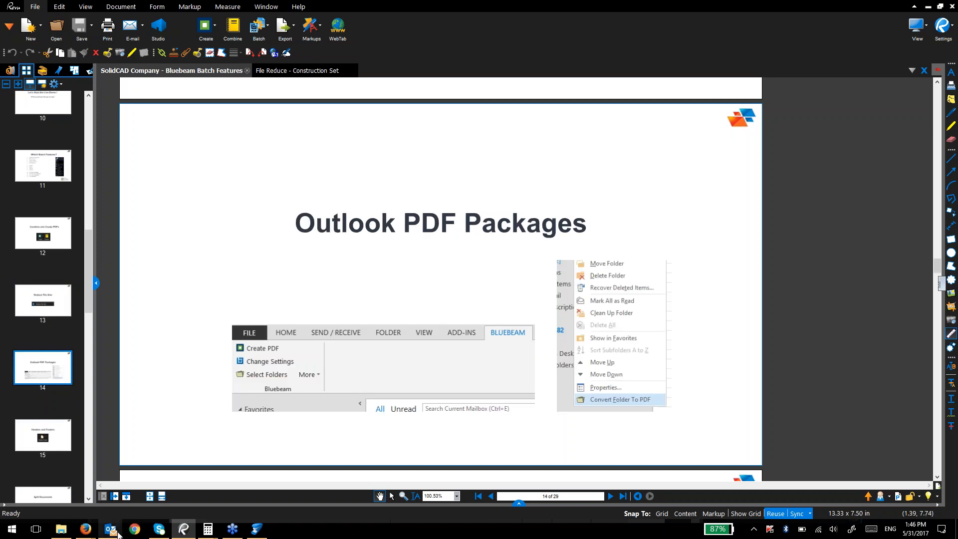
mouse_move(118, 533)
click(93, 504)
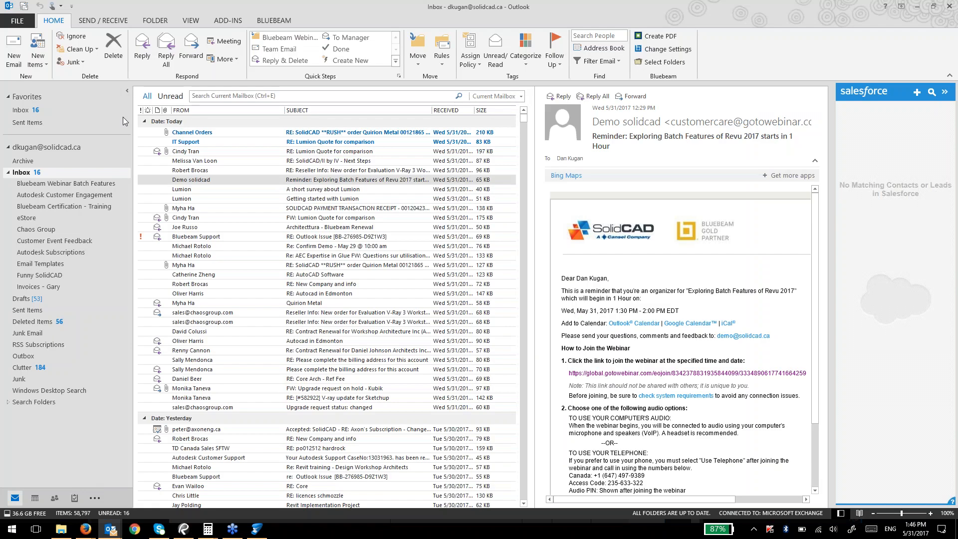
drag(134, 105, 399, 105)
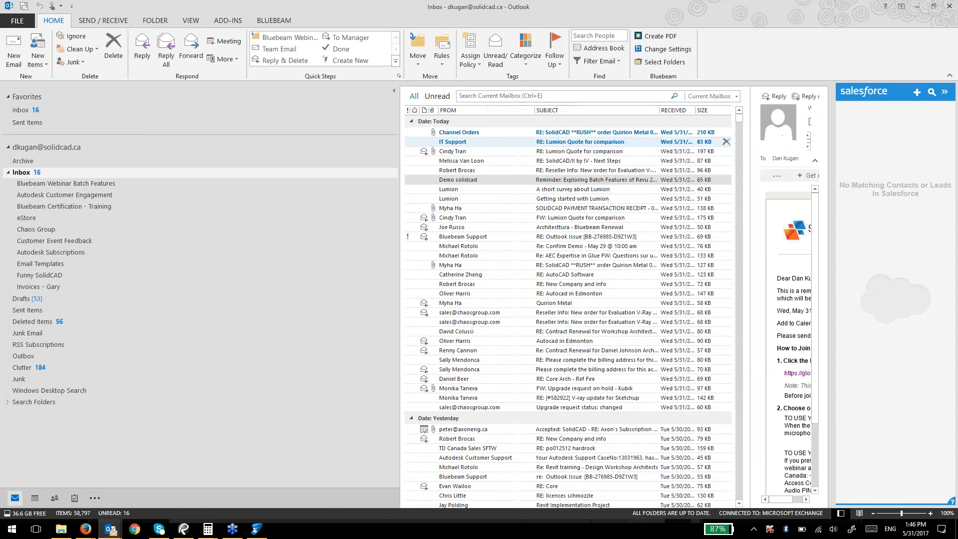
drag(384, 5, 643, 92)
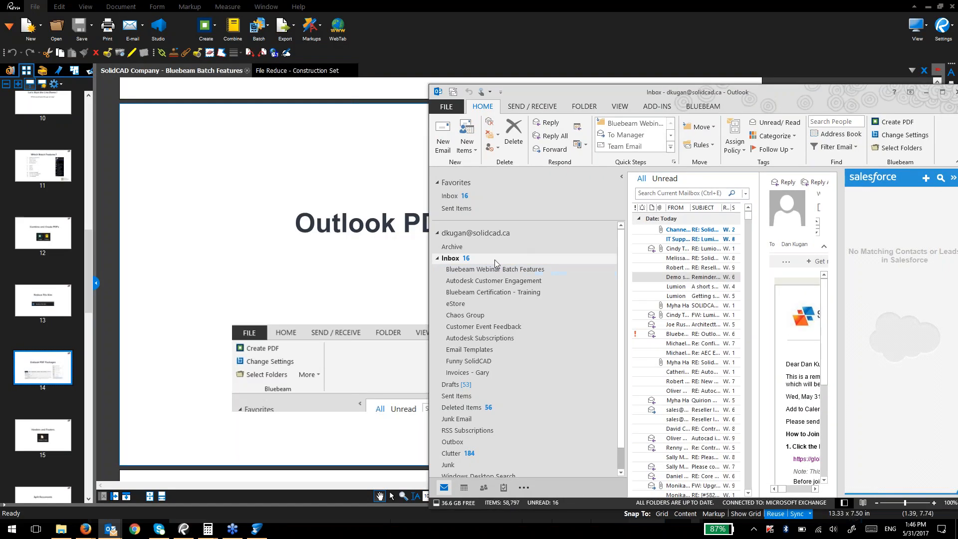
drag(759, 175, 657, 194)
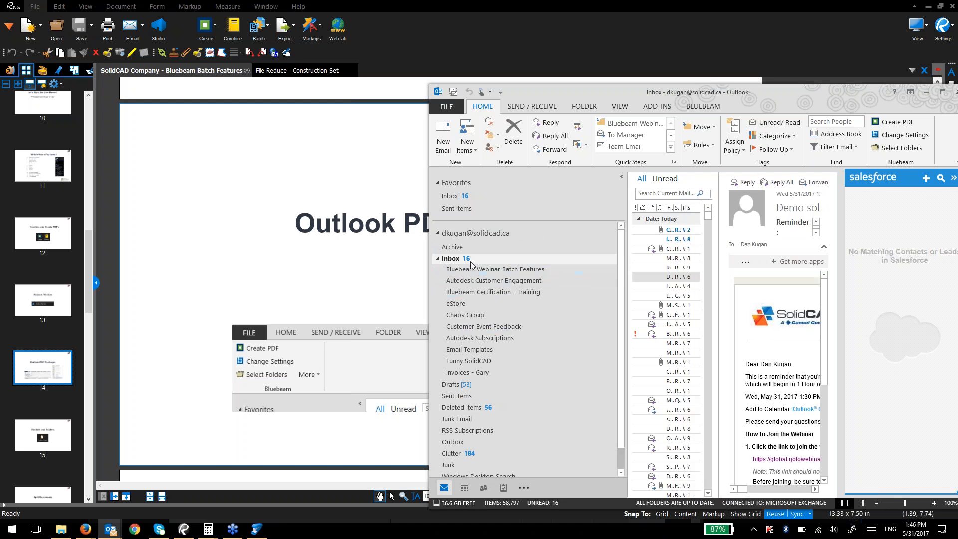
Step: Convert the Bluebeam Webinar Batch Features mail folder to PDF, then return to Revu
right_click(671, 276)
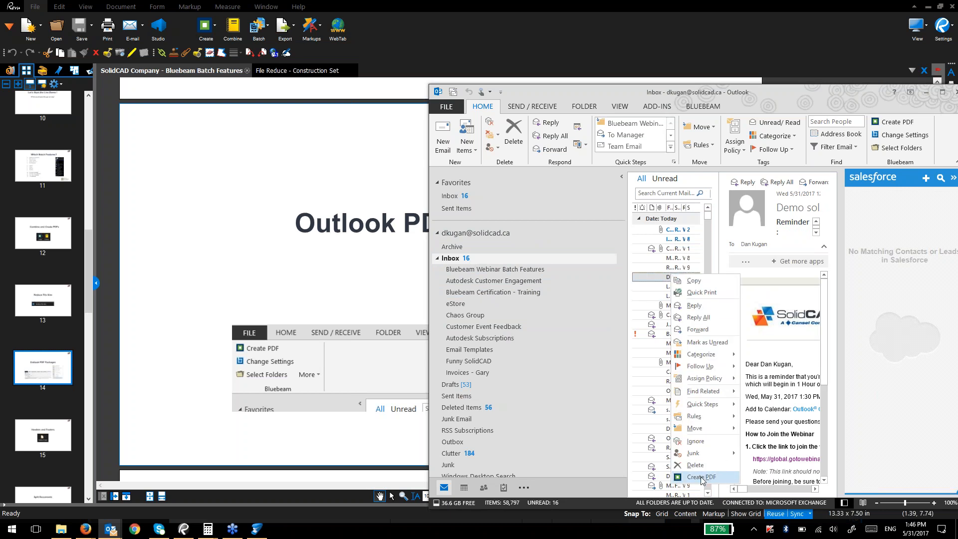
click(474, 271)
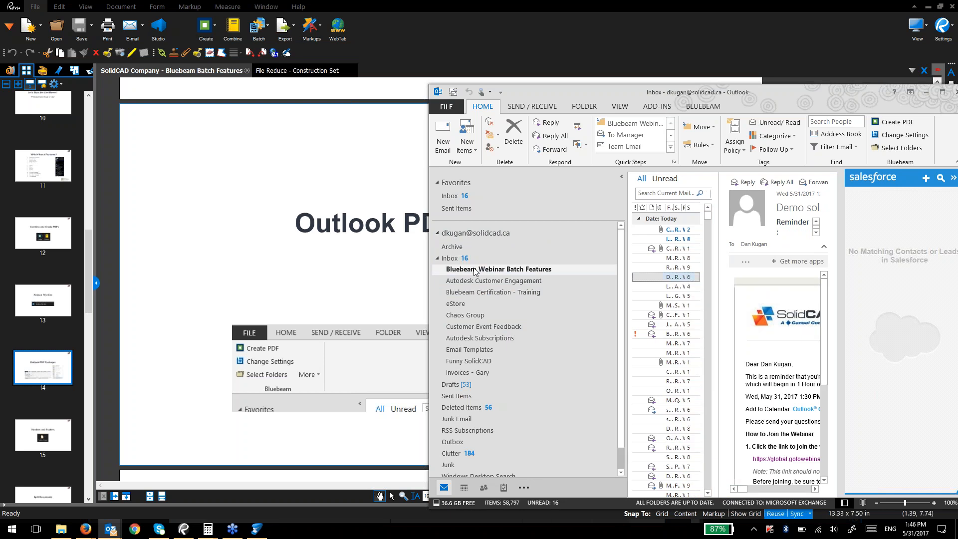
right_click(474, 270)
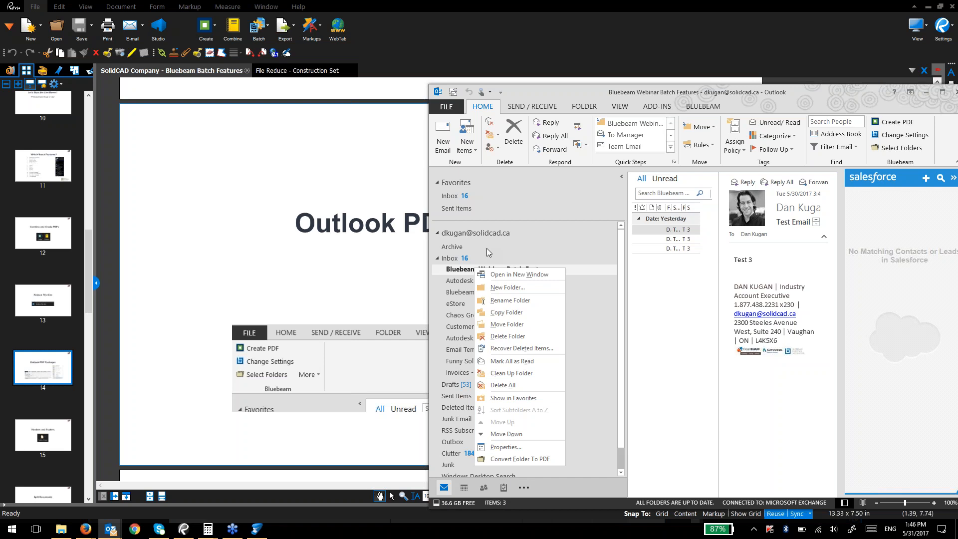
right_click(455, 270)
click(475, 459)
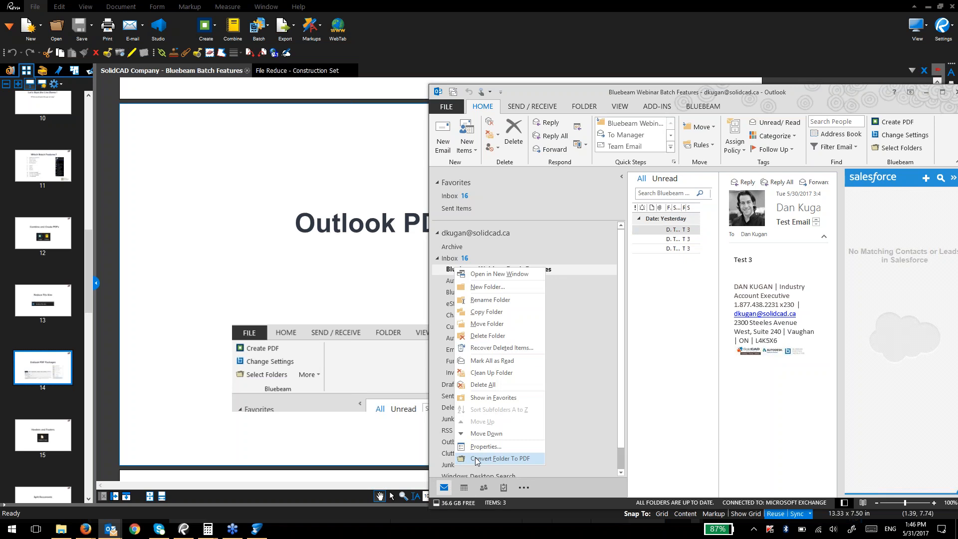
click(305, 352)
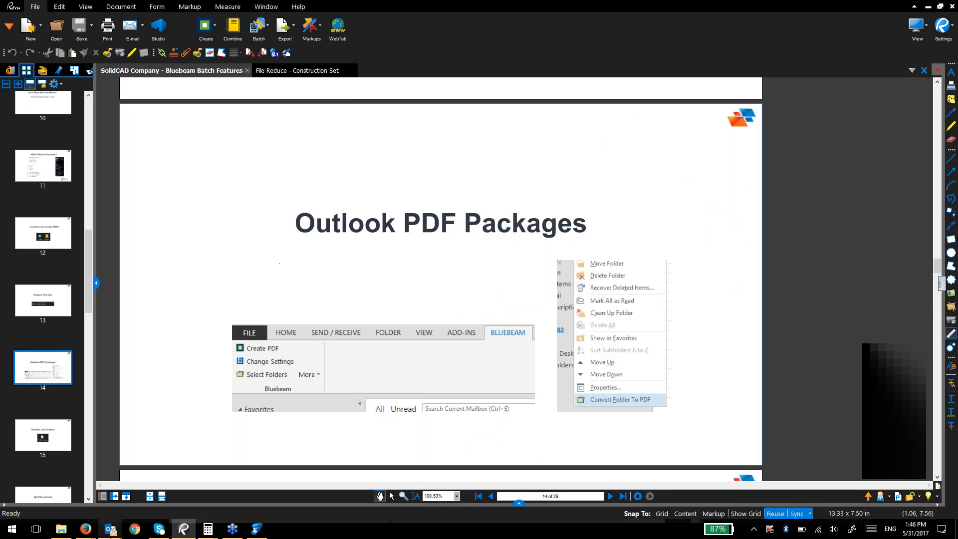
Step: Open Test Email 1, 2 and 3 PDFs in Revu from the Batch Features - Webinar folder
click(61, 529)
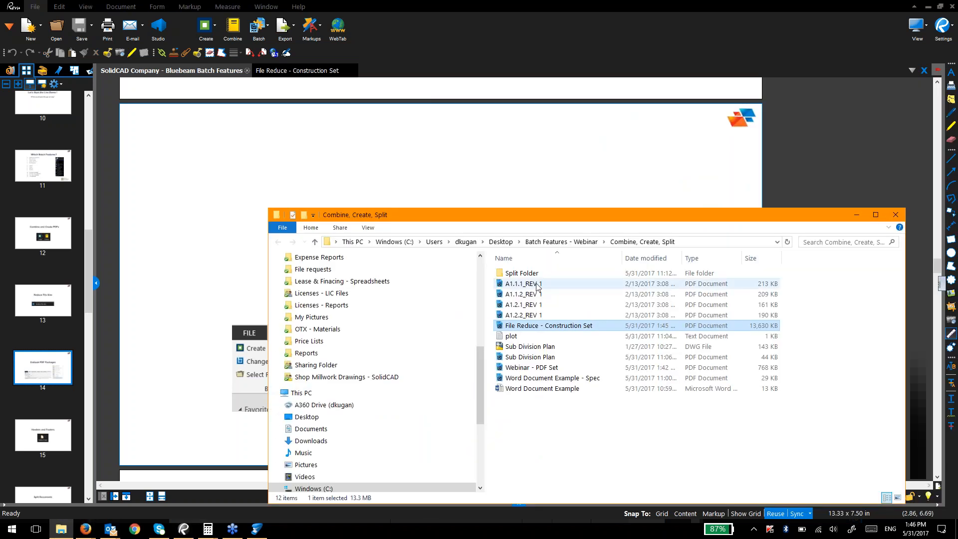
click(560, 242)
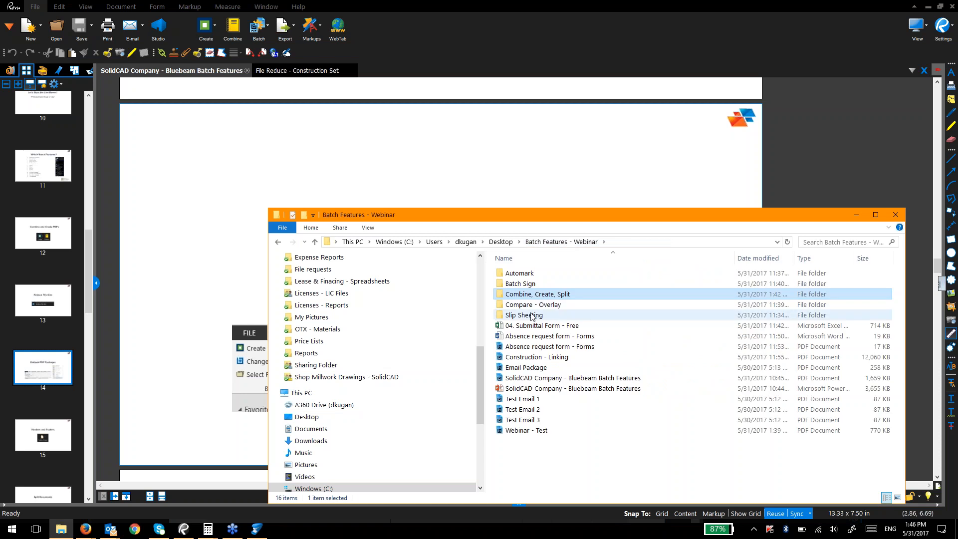
double_click(537, 398)
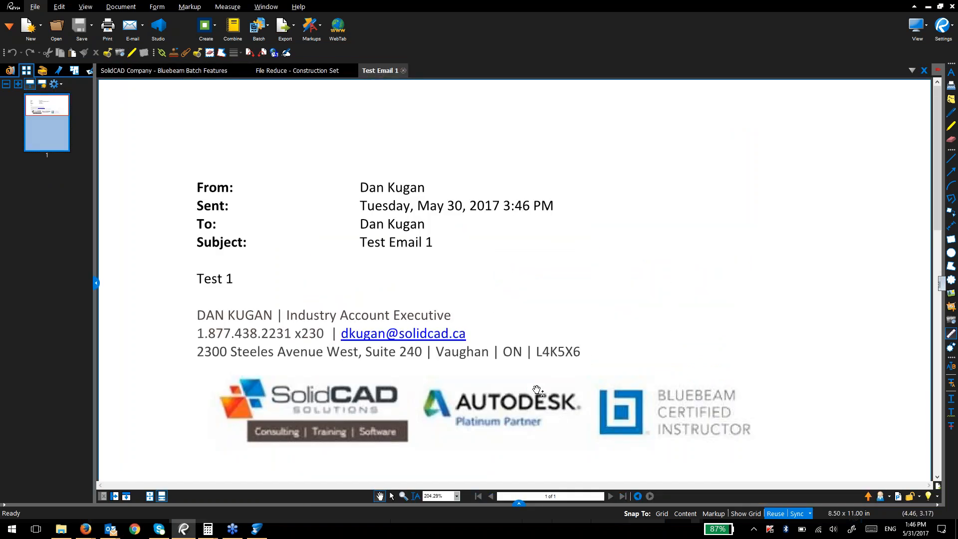
key(alt+Tab)
double_click(537, 413)
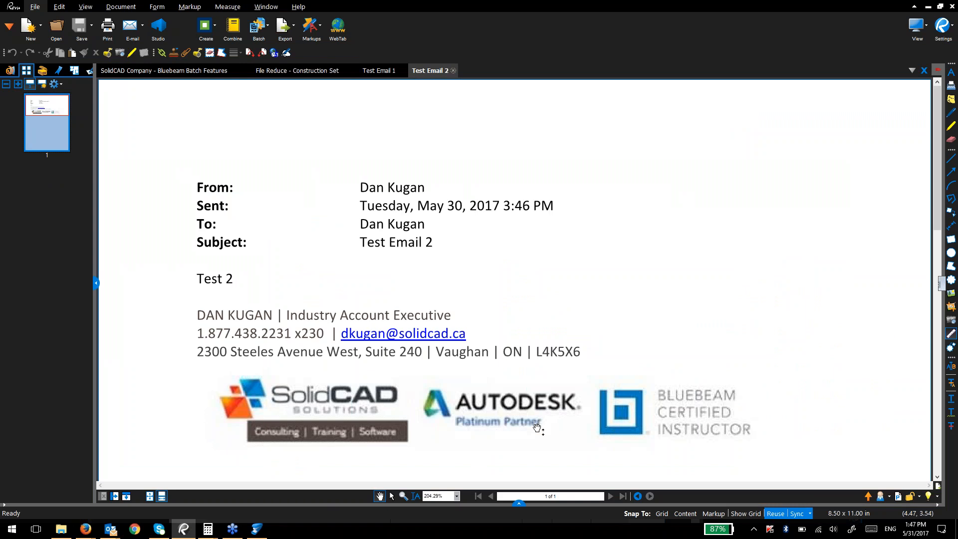
key(alt+Tab)
double_click(537, 428)
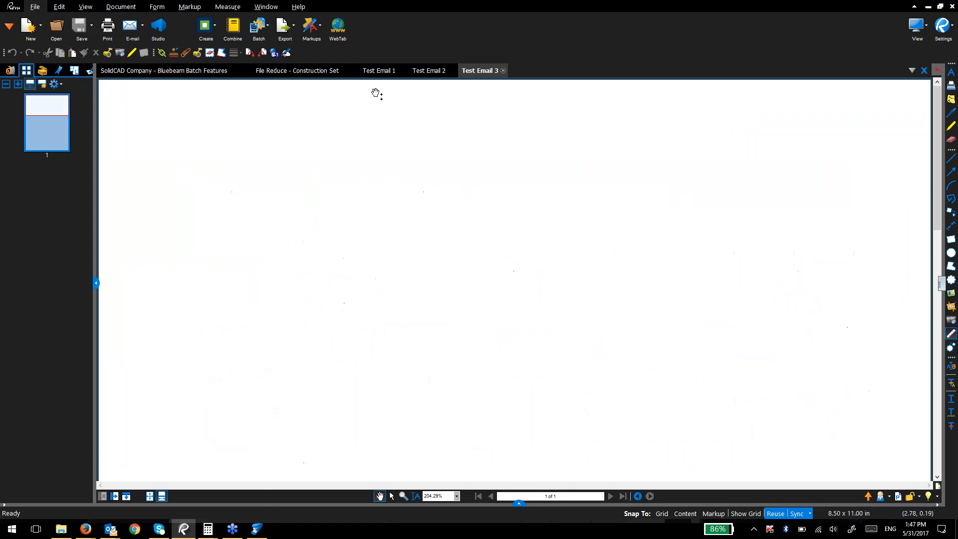
key(alt+Tab)
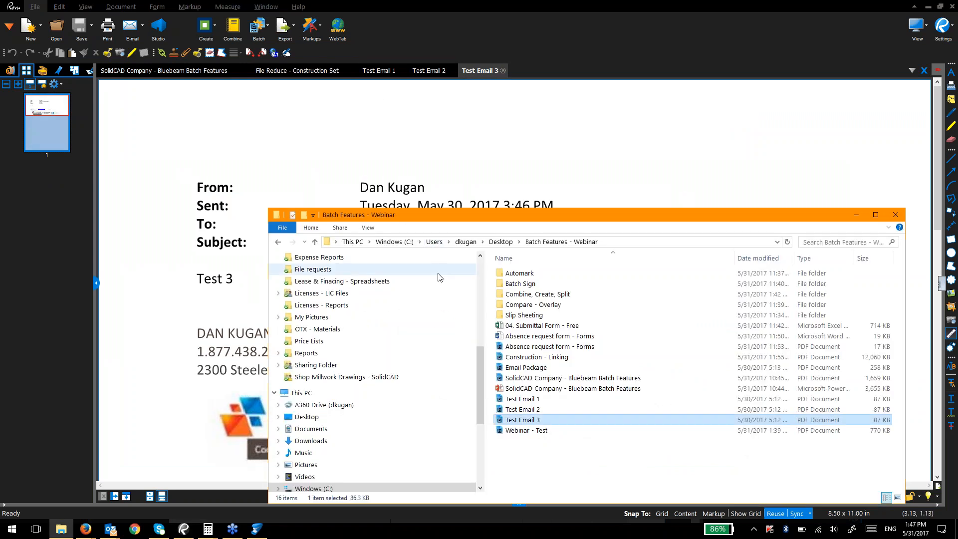
Step: Check the Test 1 email in Outlook, then open Webinar - Test and the Email Package PDF
key(alt+Tab)
click(667, 239)
click(667, 249)
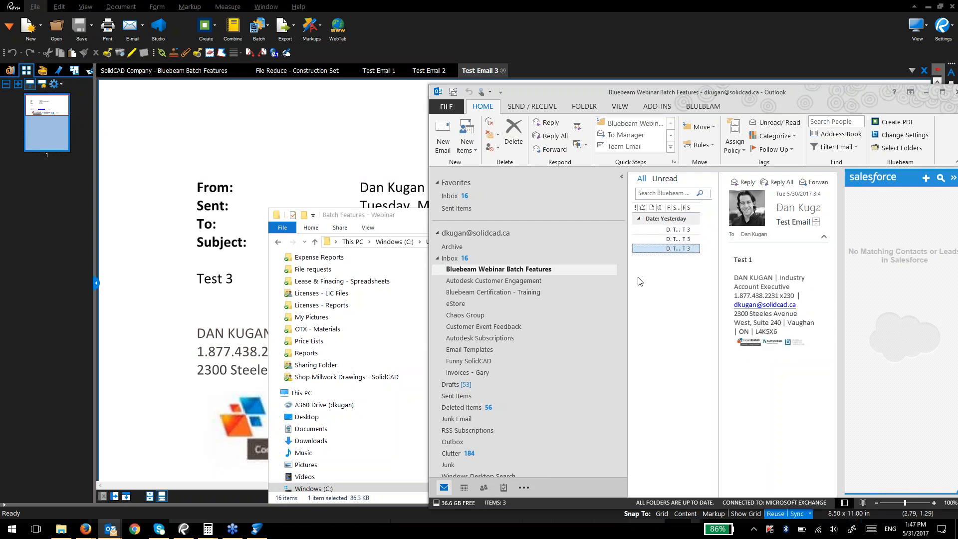
key(alt+Tab)
double_click(548, 432)
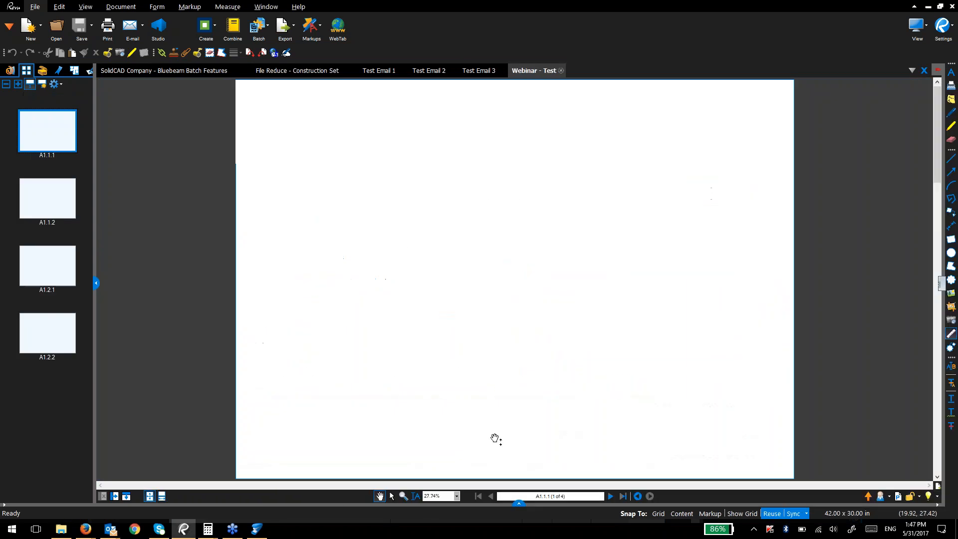
key(alt+Tab)
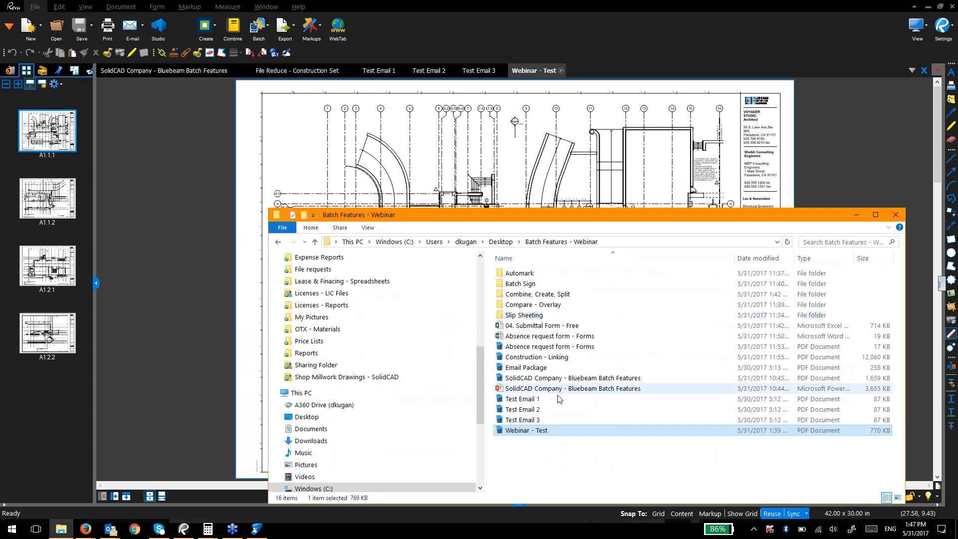
click(539, 368)
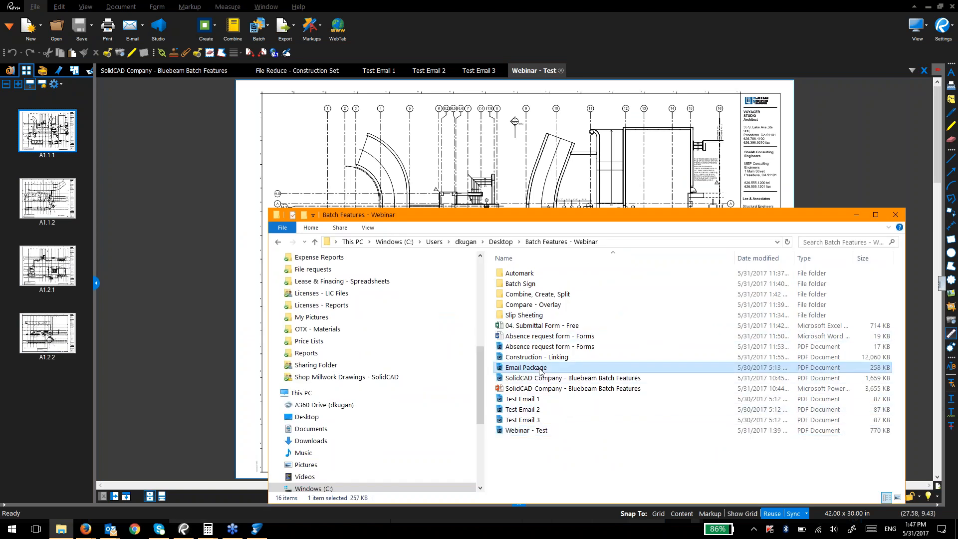
double_click(540, 368)
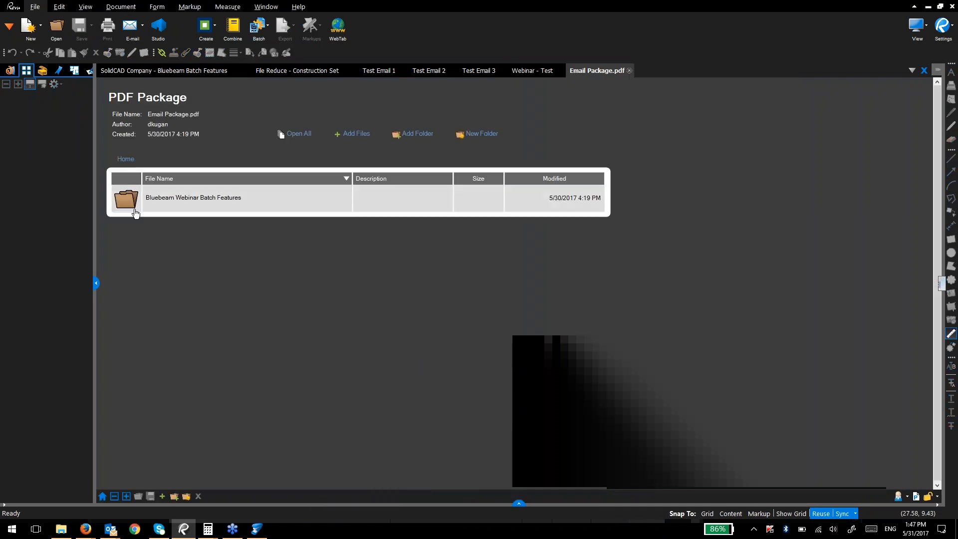
Step: Open Test Email 1.pdf and Test Email 2.pdf from the package folder, then return to the file list
right_click(598, 69)
click(585, 72)
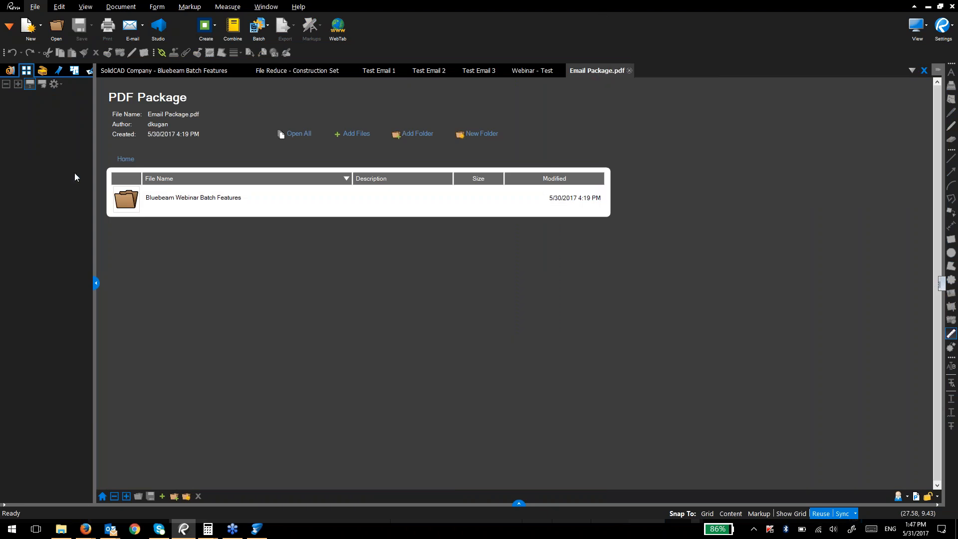
double_click(123, 200)
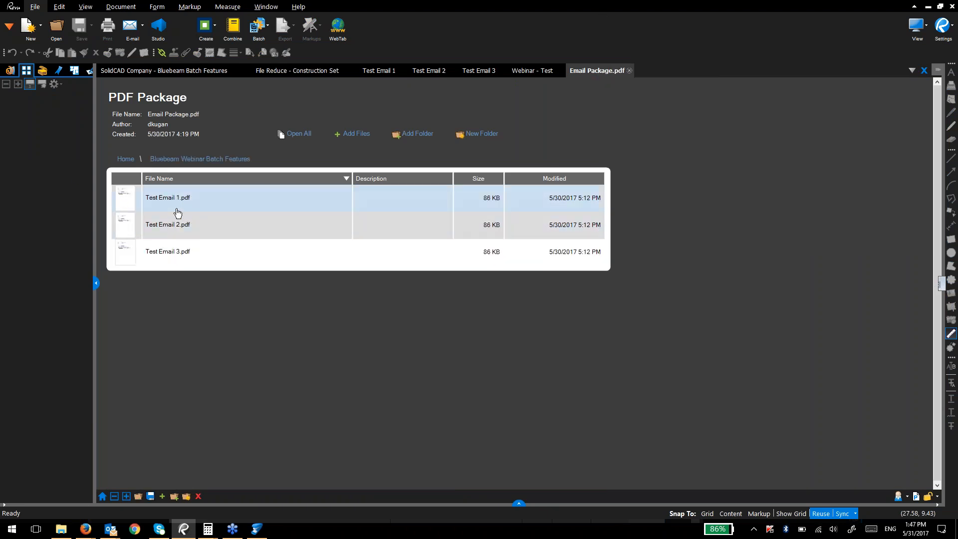
double_click(181, 206)
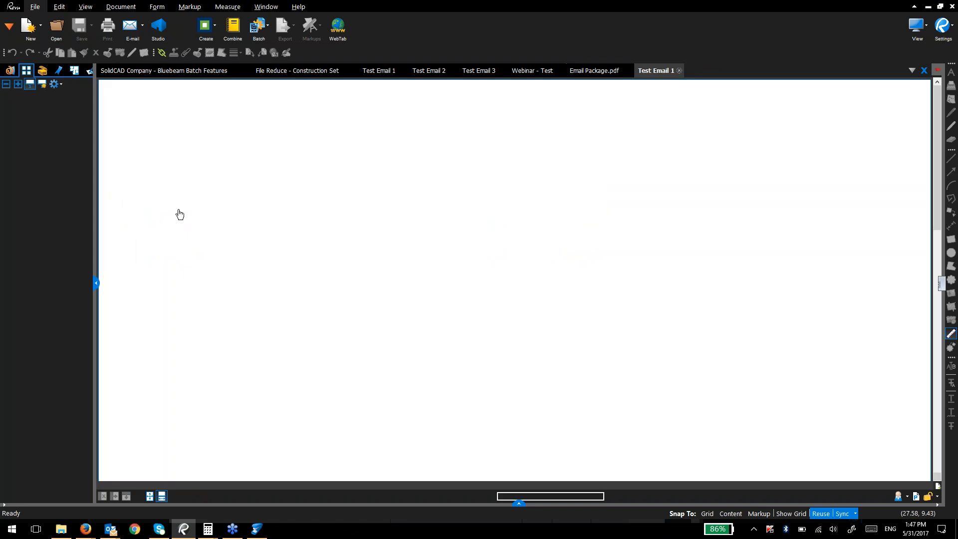
click(578, 73)
double_click(231, 234)
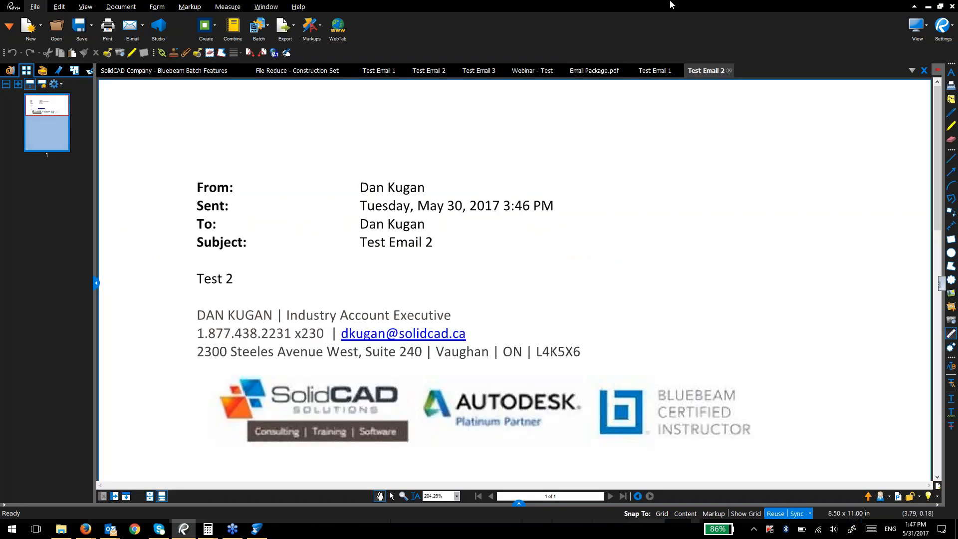
click(650, 70)
click(596, 74)
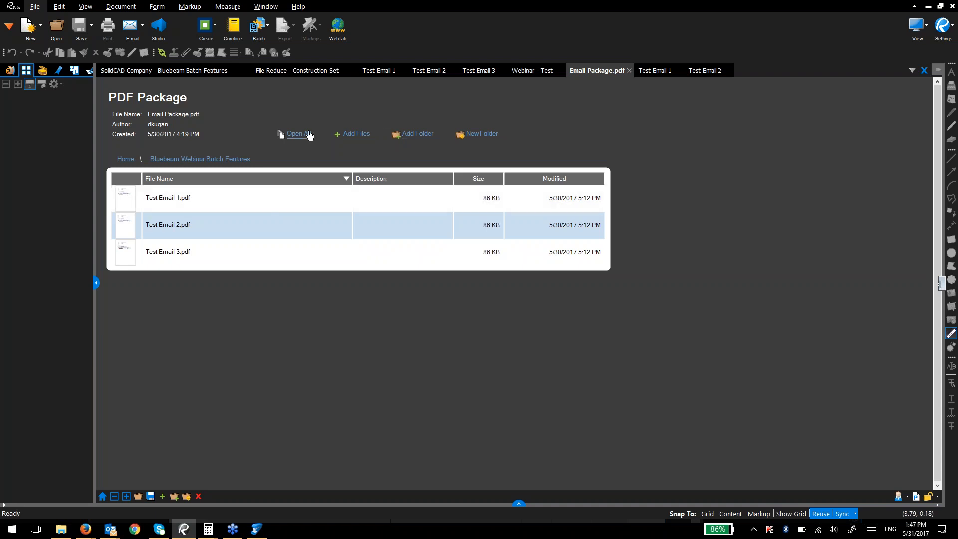
Step: Add Word Document Example.docx to the package's Bluebeam Webinar Batch Features folder
click(339, 140)
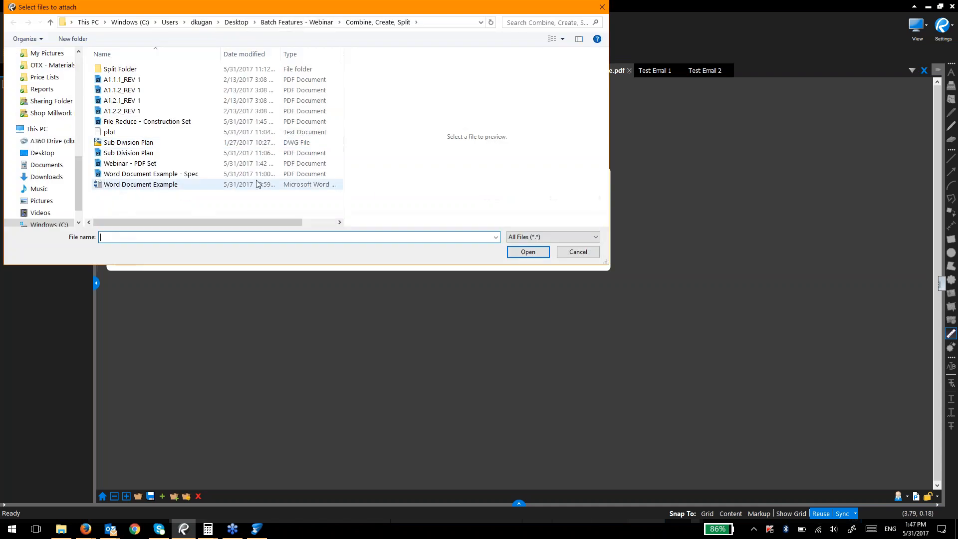
click(232, 188)
double_click(232, 189)
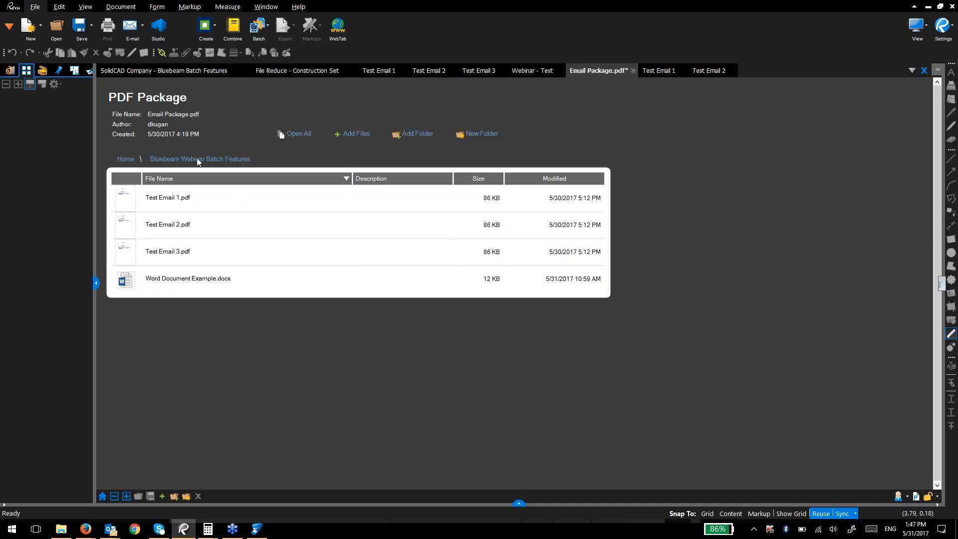
Step: Reopen the Bluebeam Webinar Batch Features folder and add Sub Division Plan.dwg to it
click(126, 159)
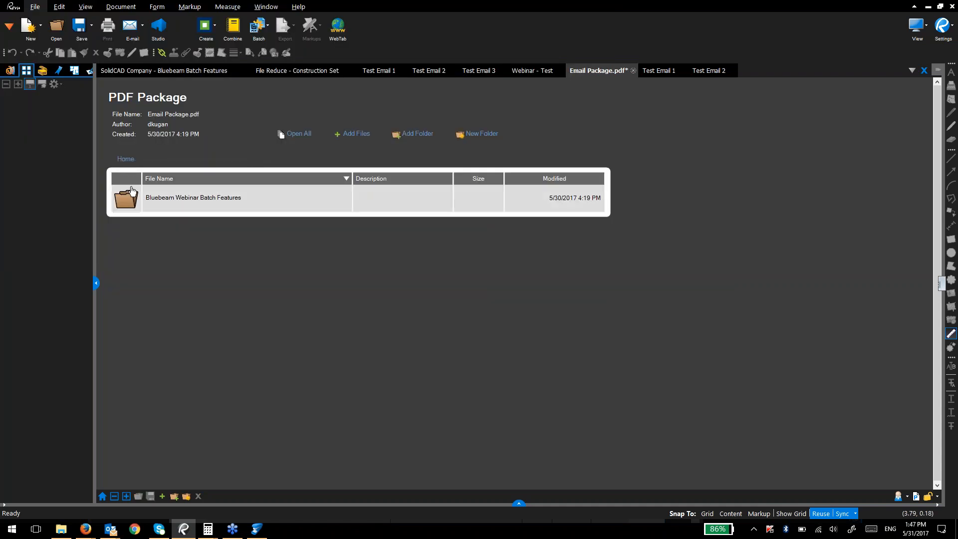
right_click(160, 197)
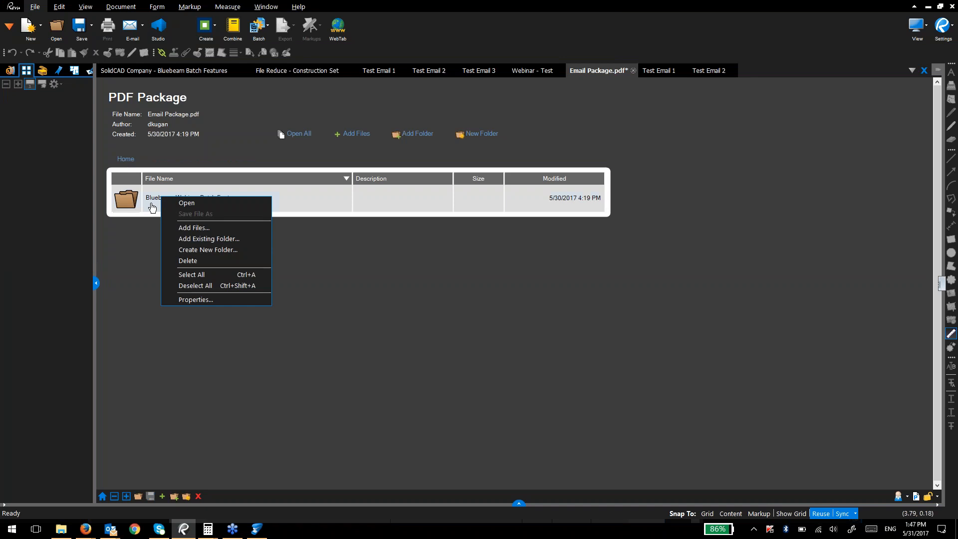
click(135, 276)
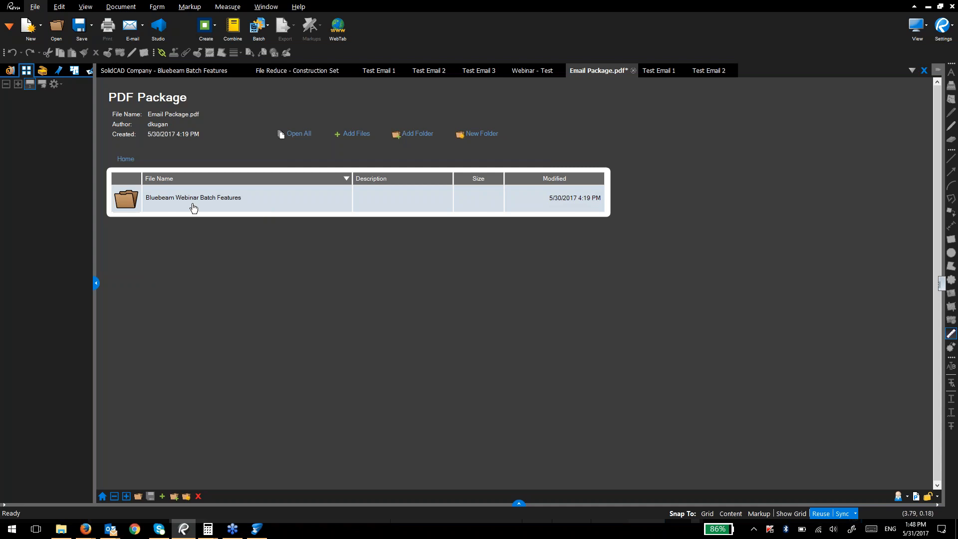
double_click(429, 194)
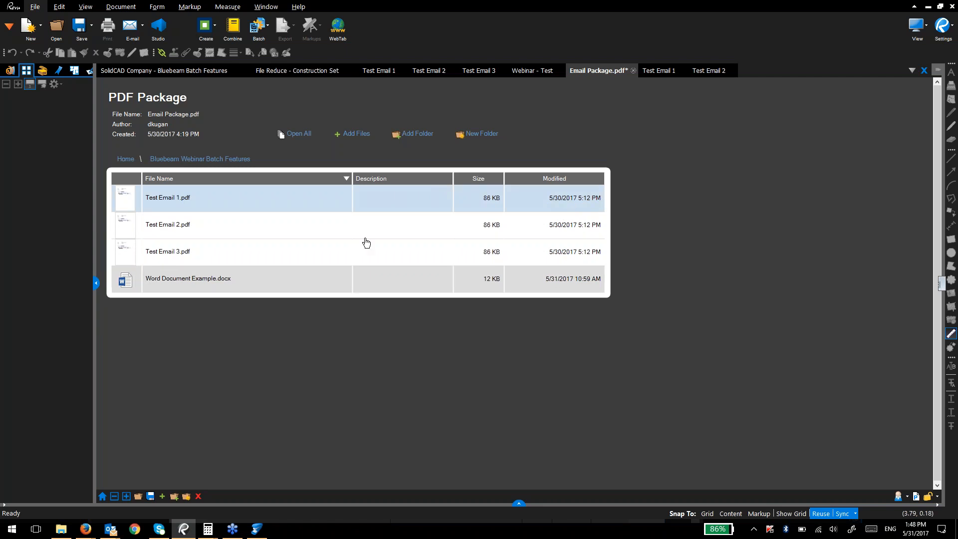
click(356, 133)
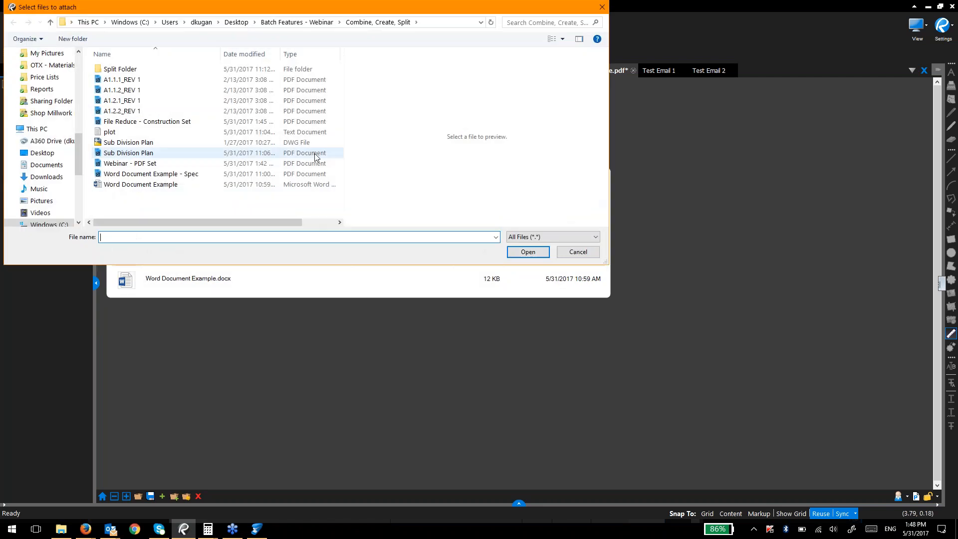
double_click(205, 150)
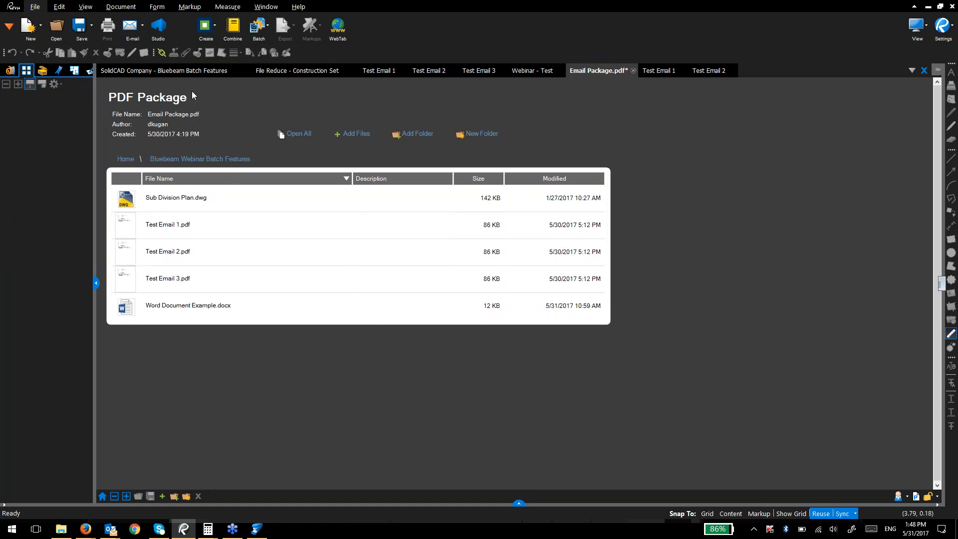
Step: Scroll through the SolidCAD presentation, then view the File Reduce - Construction Set document
click(193, 73)
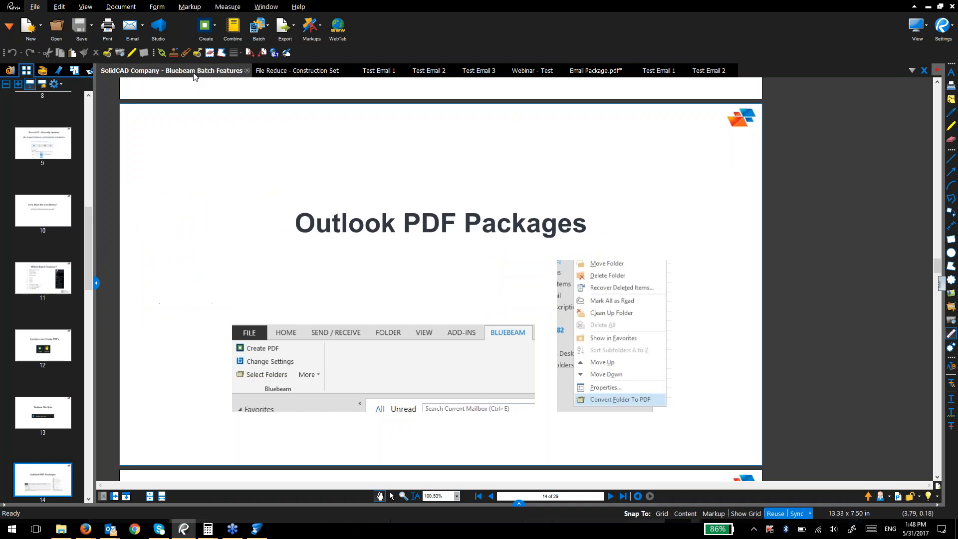
scroll(144, 301, down, 3)
scroll(203, 274, down, 3)
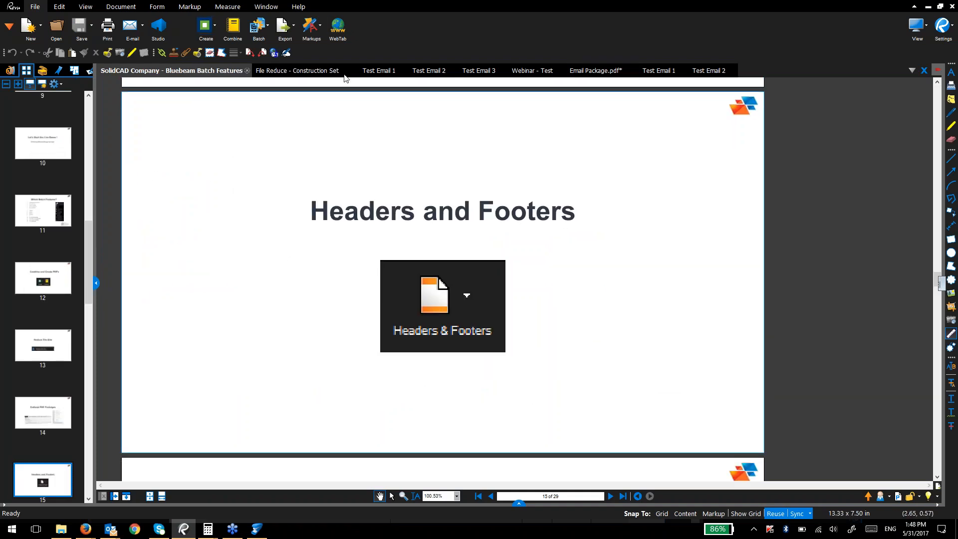
click(323, 69)
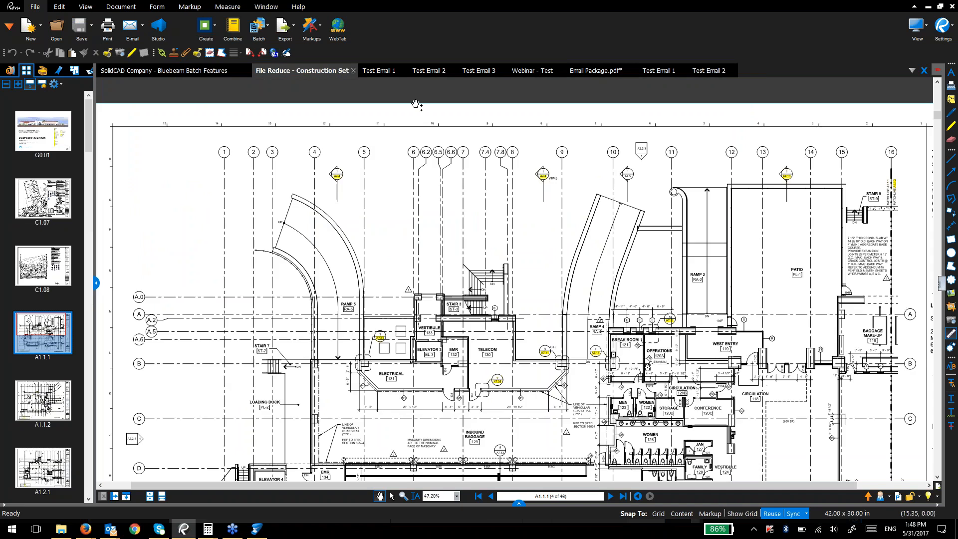
Step: Close Test Email 1, 2, 3, Webinar - Test and the Email Package without saving
click(391, 70)
click(401, 70)
click(399, 71)
click(401, 70)
click(401, 70)
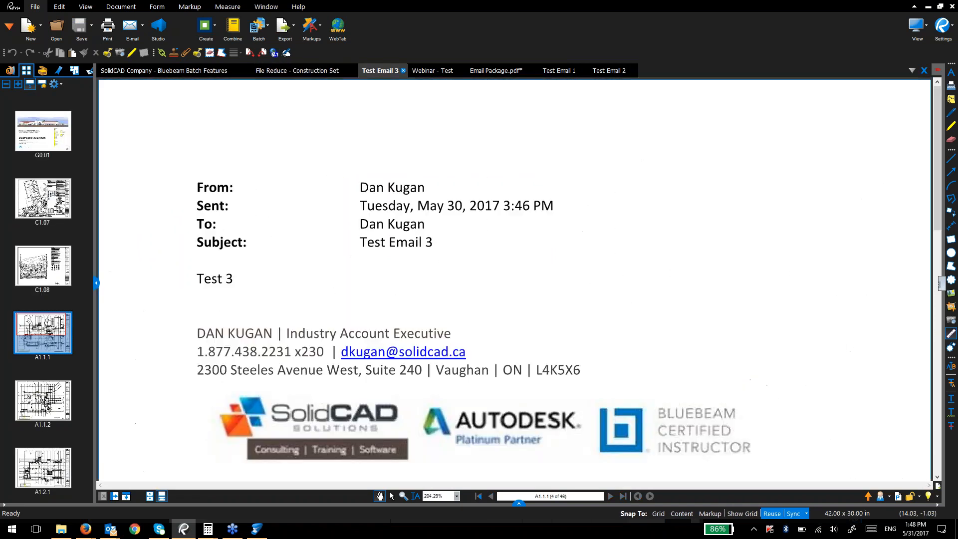
click(401, 70)
click(401, 70)
click(411, 70)
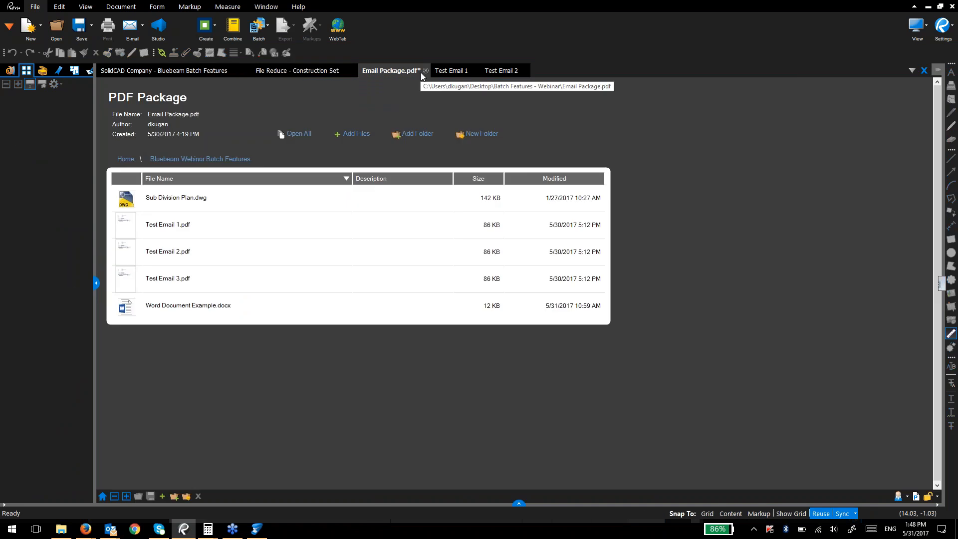
click(425, 71)
key(n)
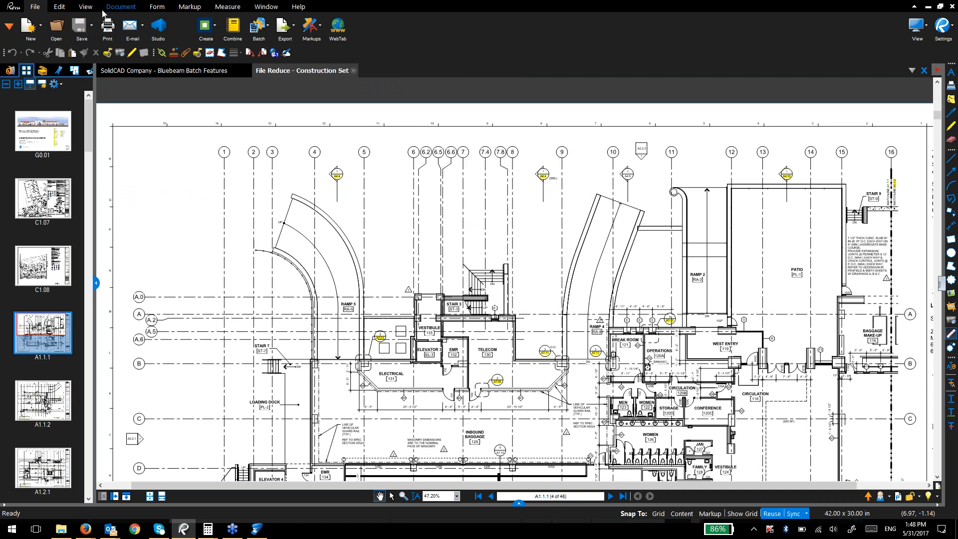
Step: Preview the Headers & Footers settings, cancel them, and start a new blank document
click(107, 8)
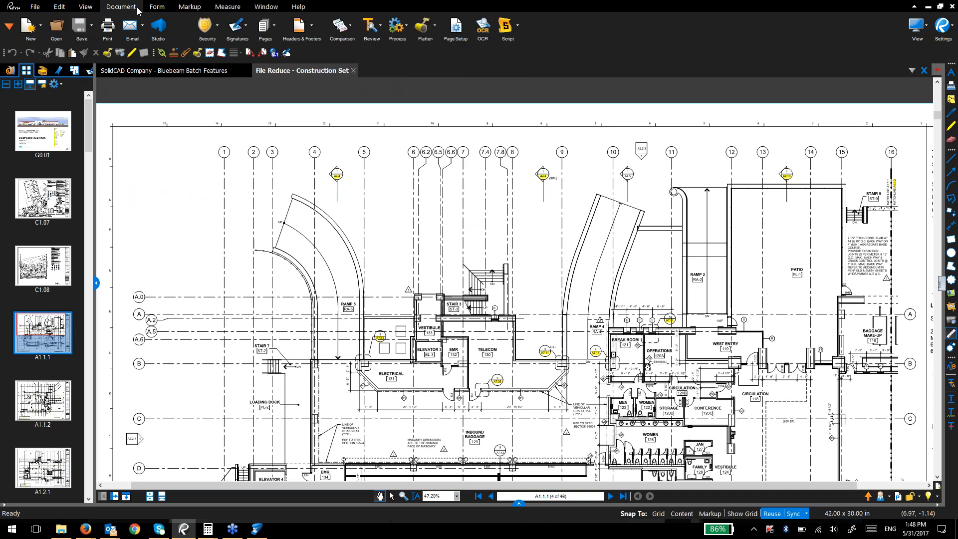
click(292, 30)
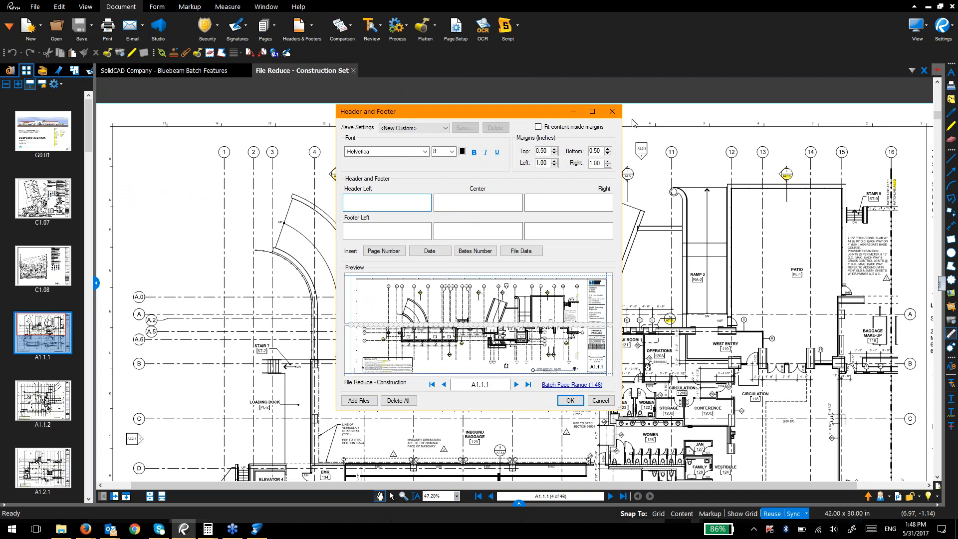
click(611, 111)
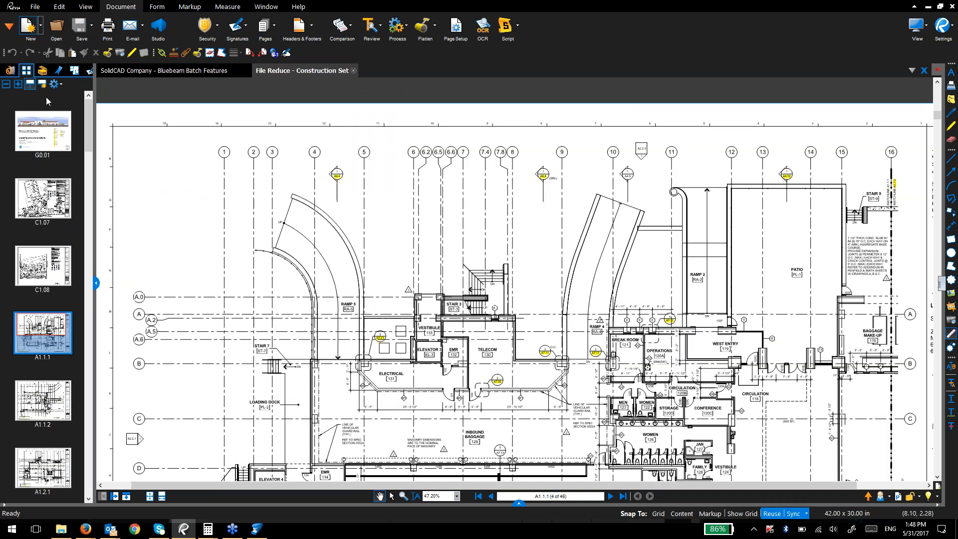
click(28, 28)
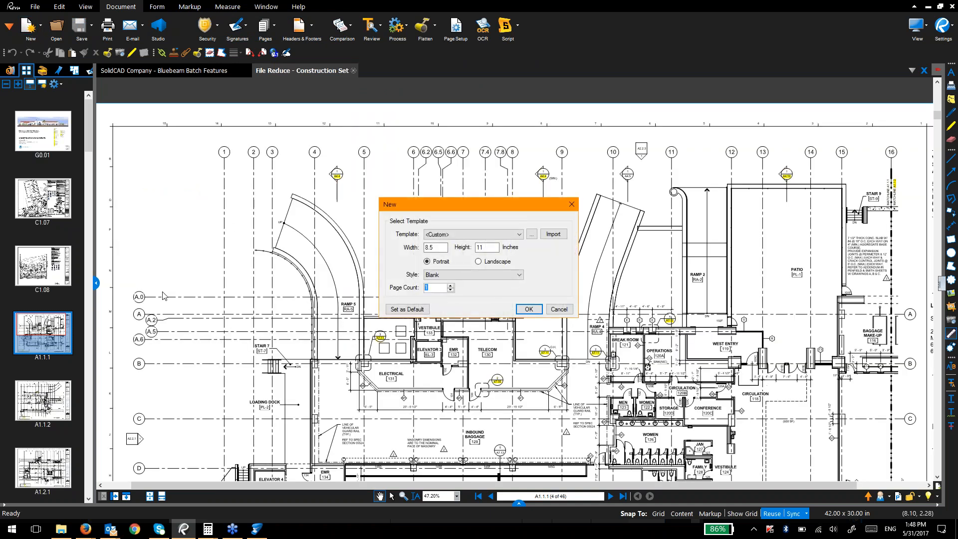
Step: Create the blank document with 10 pages and select its first page
key(Return)
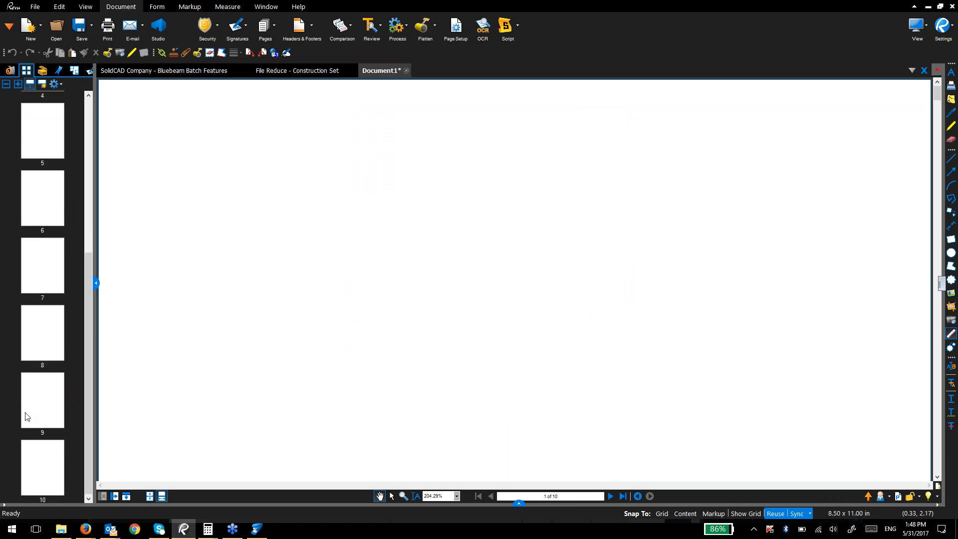
click(36, 118)
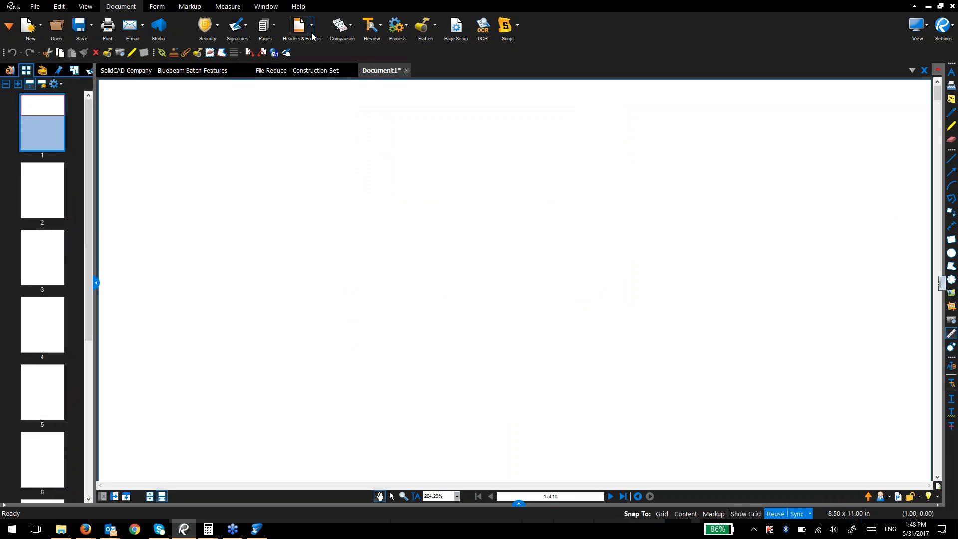
key(ctrl)
key(ctrl)
key(ctrl)
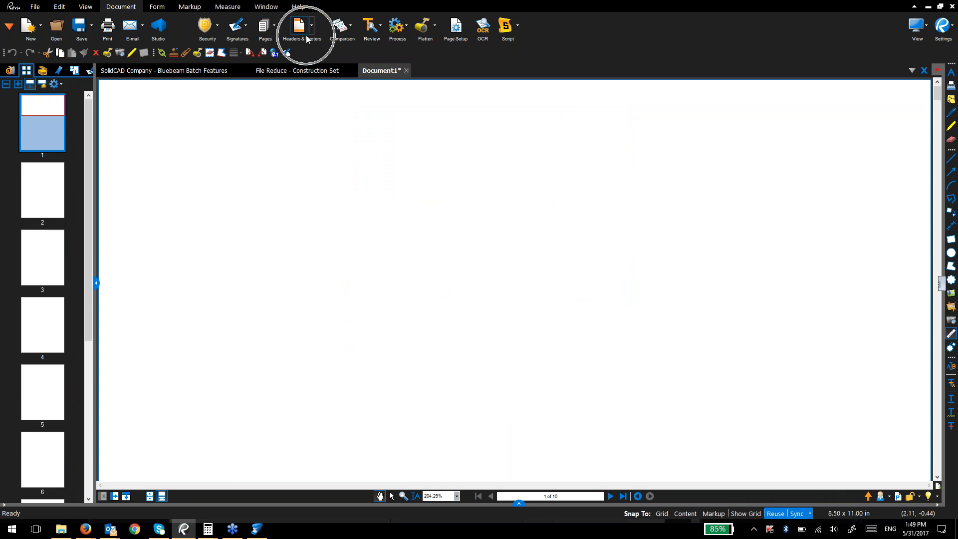
Step: Enter 'SolidCAD Solutions' as the centre header in Headers & Footers
click(309, 30)
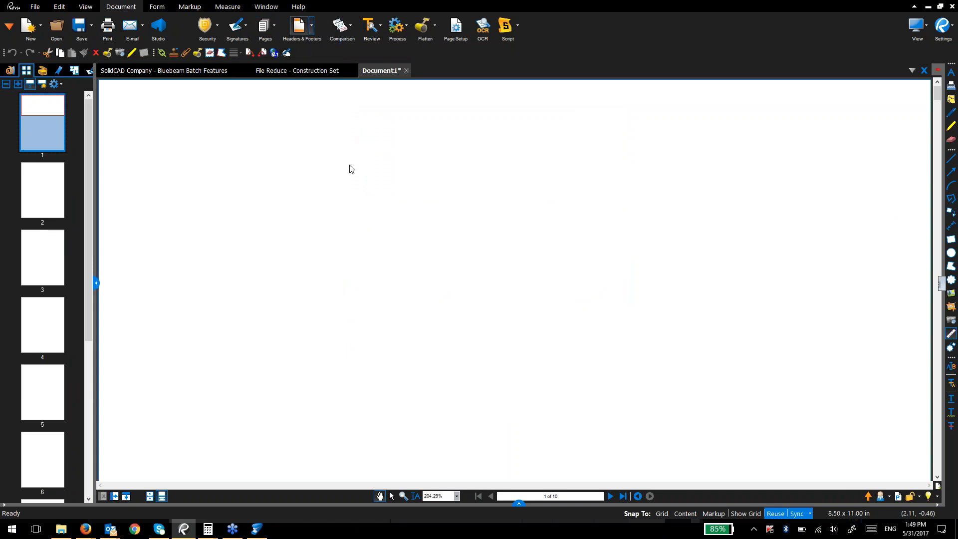
click(445, 201)
text(Solid)
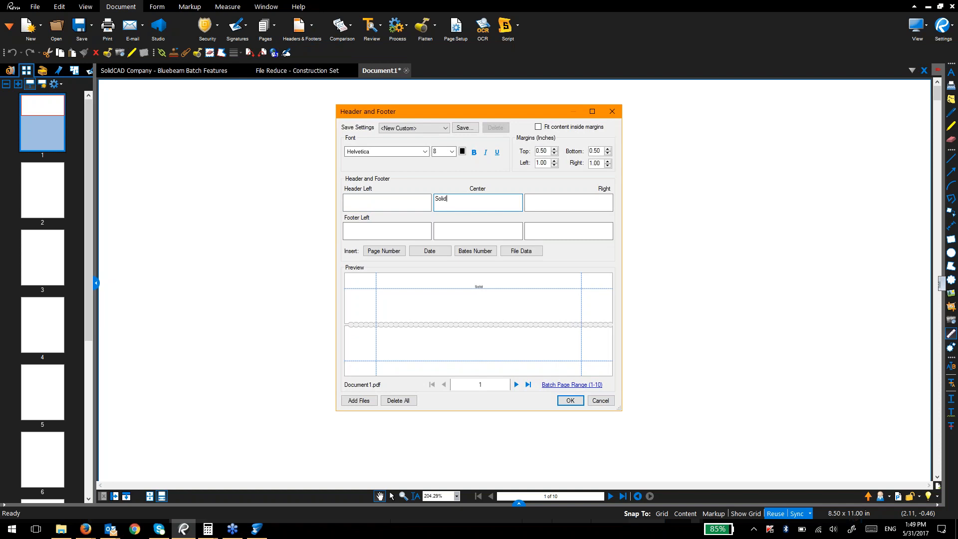
text(CAD Solutions)
key(Tab)
key(Tab)
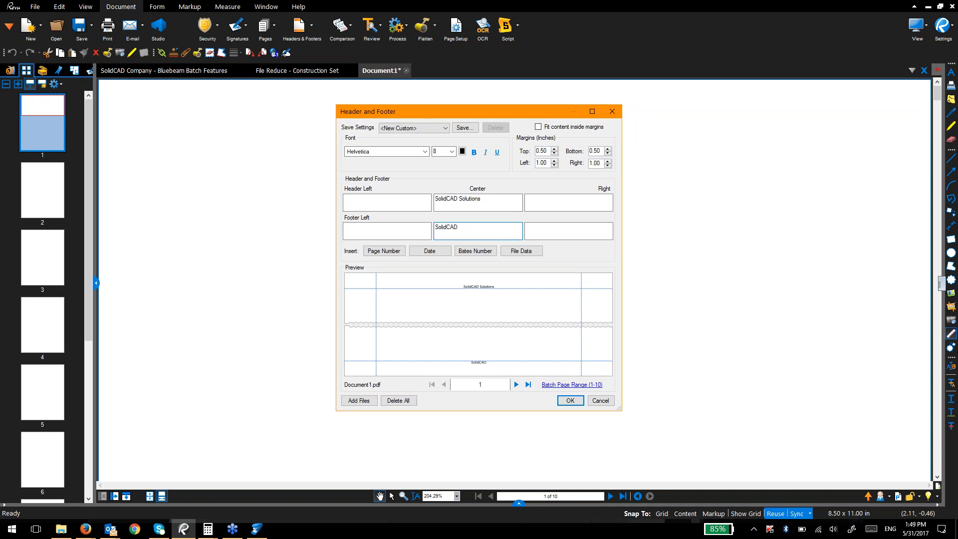
text(SolidCAD Solutions)
Step: Insert a Bates number starting at 3 in the centre footer, trim its suffix, and apply
click(475, 251)
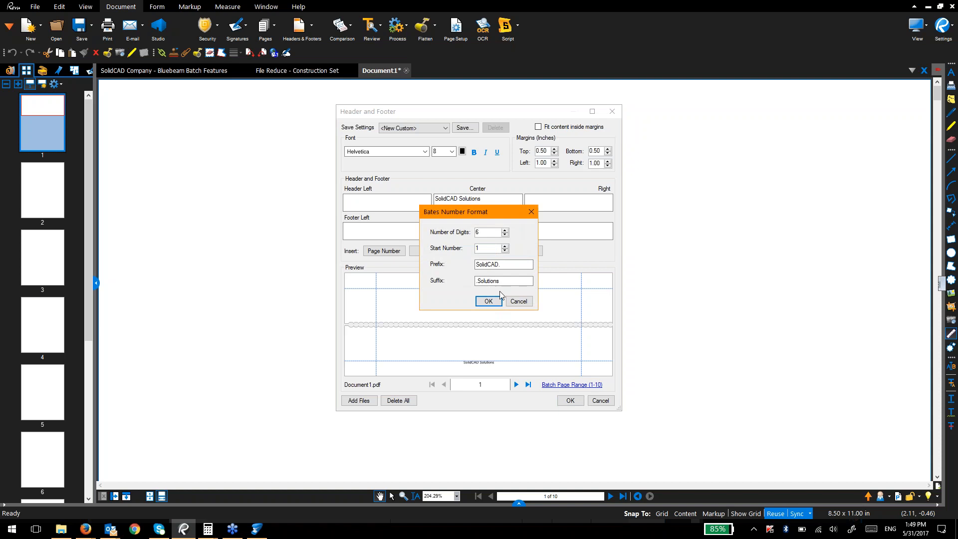
click(502, 265)
click(505, 246)
click(505, 246)
click(488, 301)
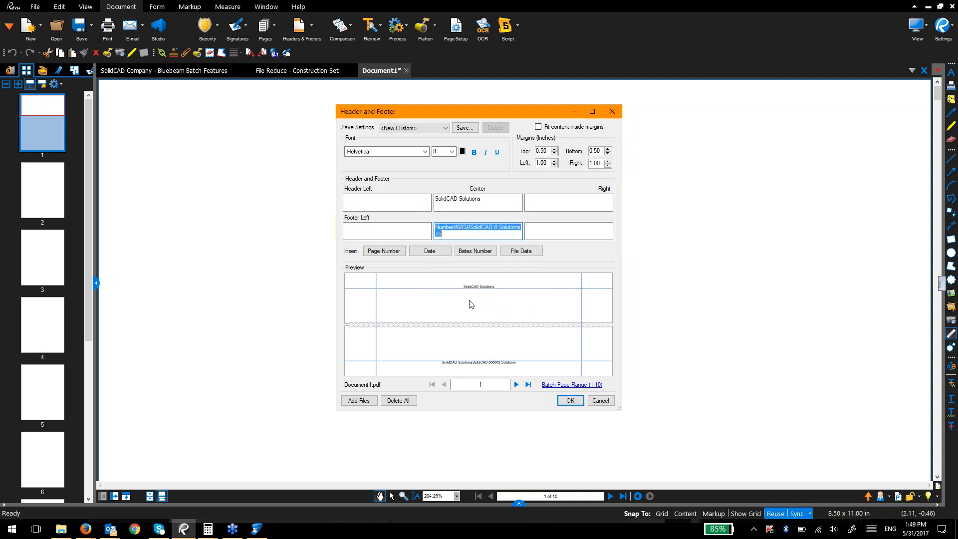
click(488, 232)
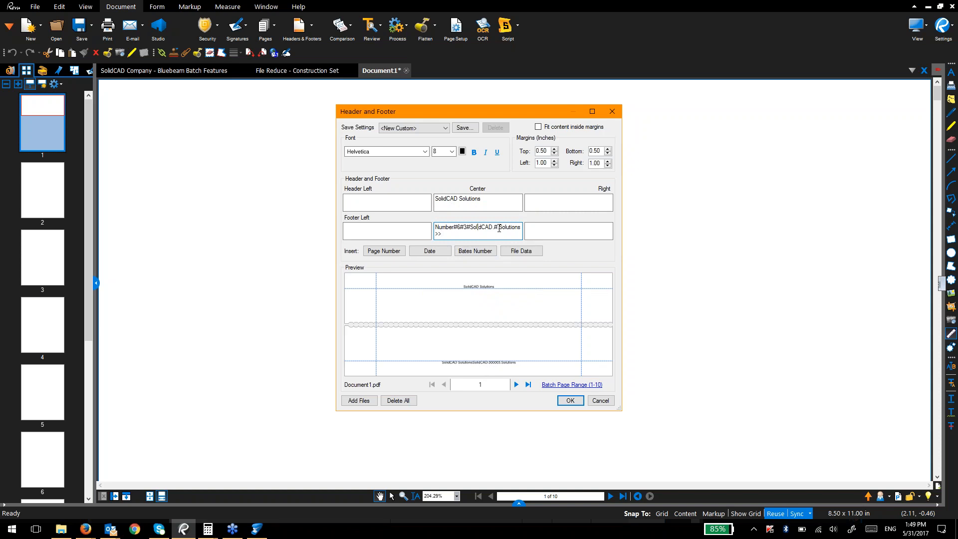
mouse_move(502, 229)
mouse_down()
mouse_move(504, 250)
mouse_move(503, 238)
mouse_up()
key(BackSpace)
key(BackSpace)
key(BackSpace)
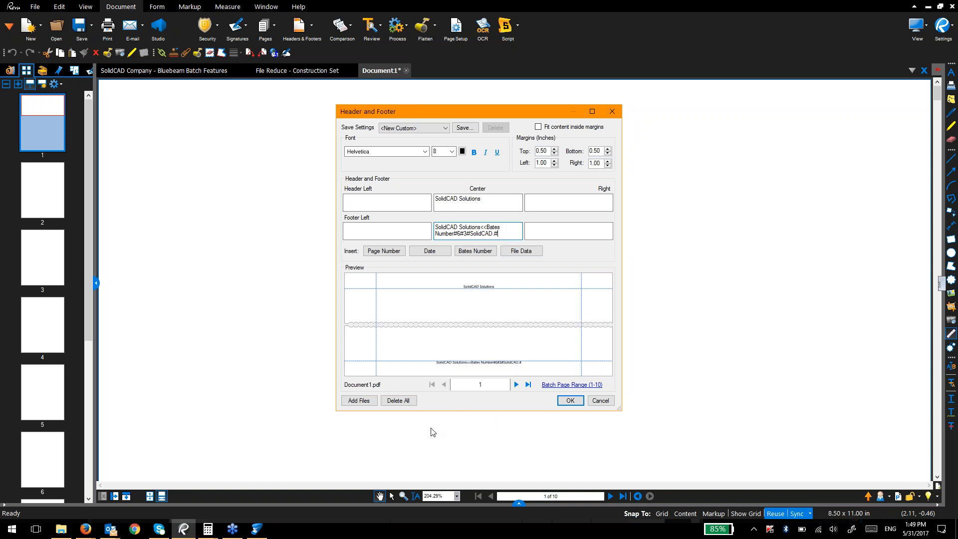
click(563, 404)
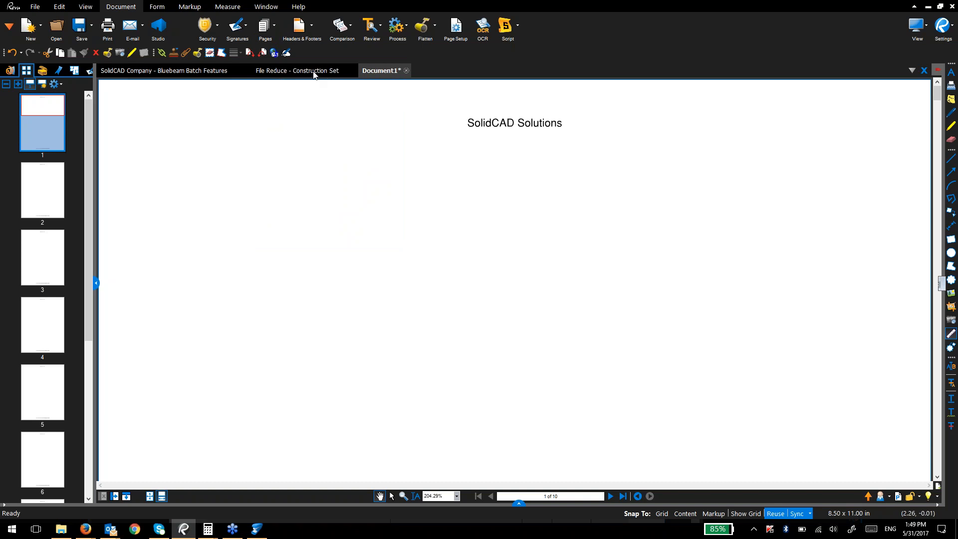
Step: Inspect pages 2 and 1 for the header and Bates footer, then reopen Headers & Footers
click(60, 186)
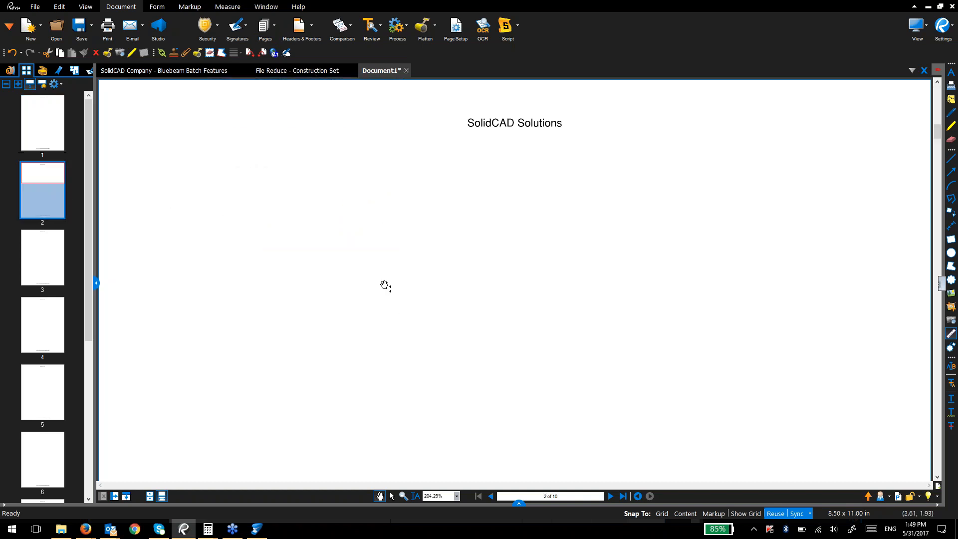
scroll(406, 326, down, 10)
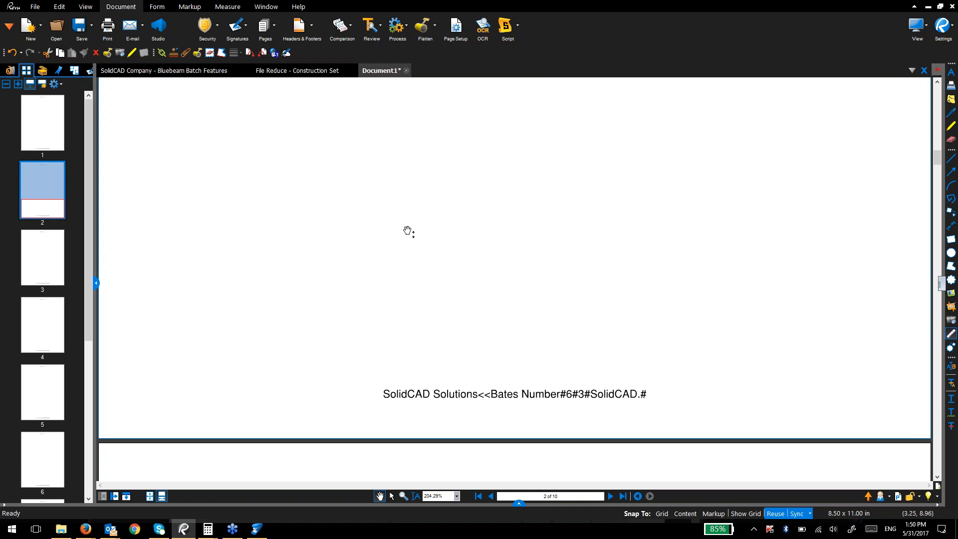
scroll(229, 233, up, 3)
click(42, 133)
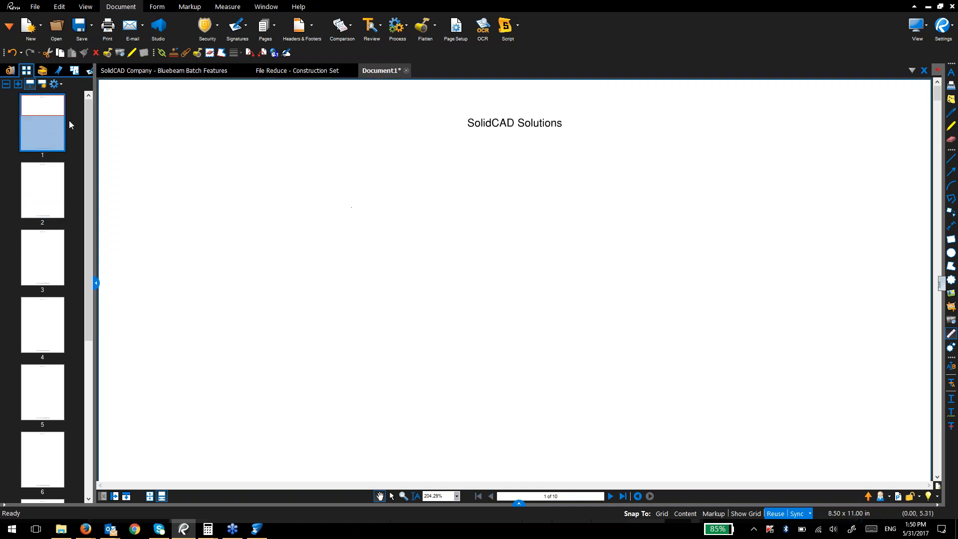
click(290, 39)
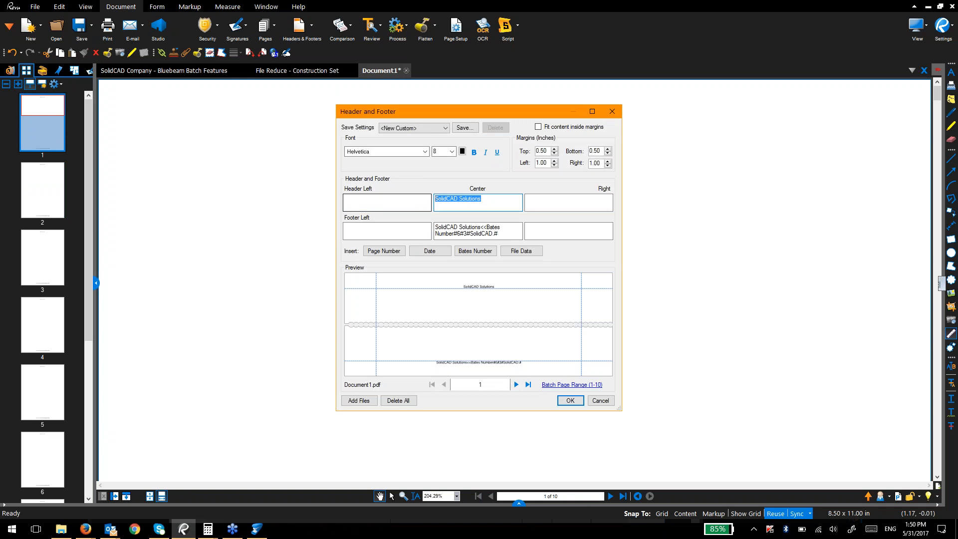
Step: Try Symbol and then Courier as the header and footer font
click(425, 151)
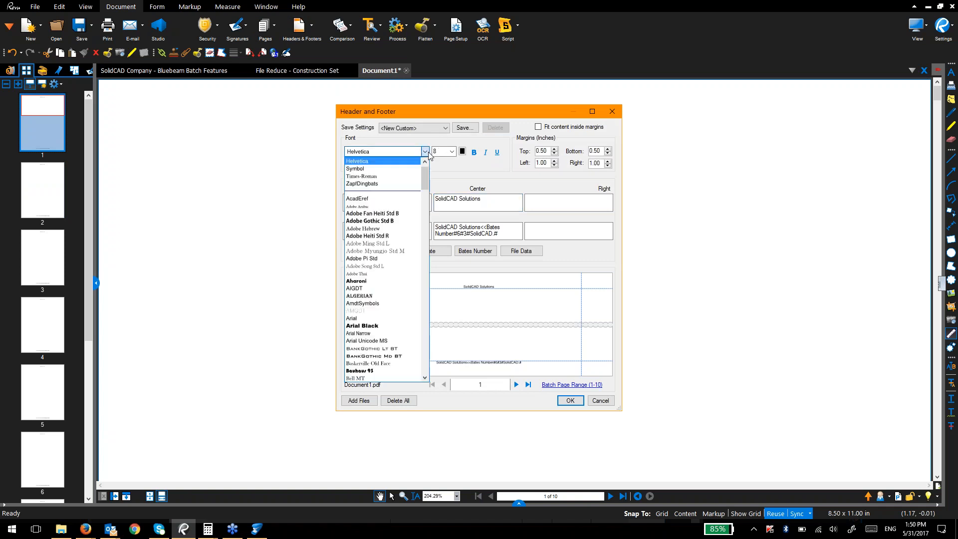
click(406, 169)
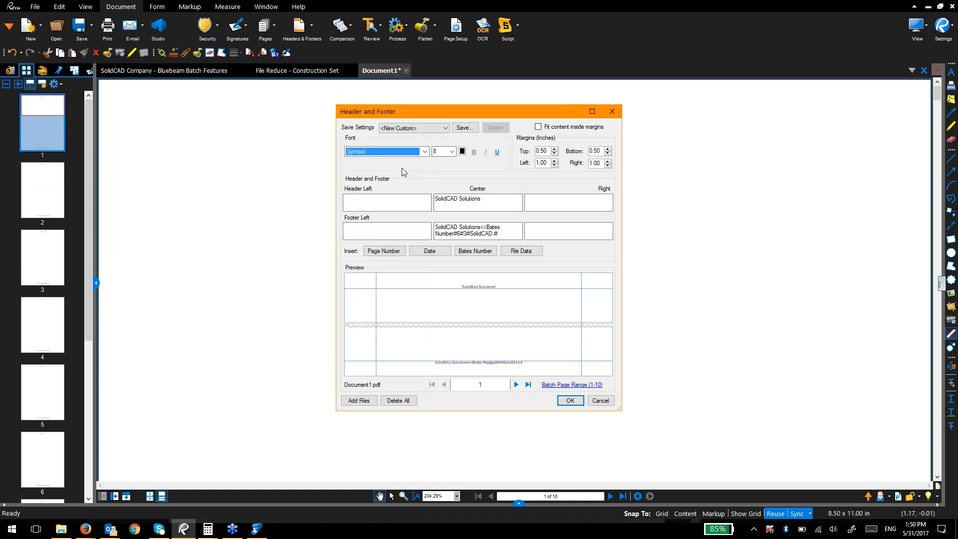
click(416, 153)
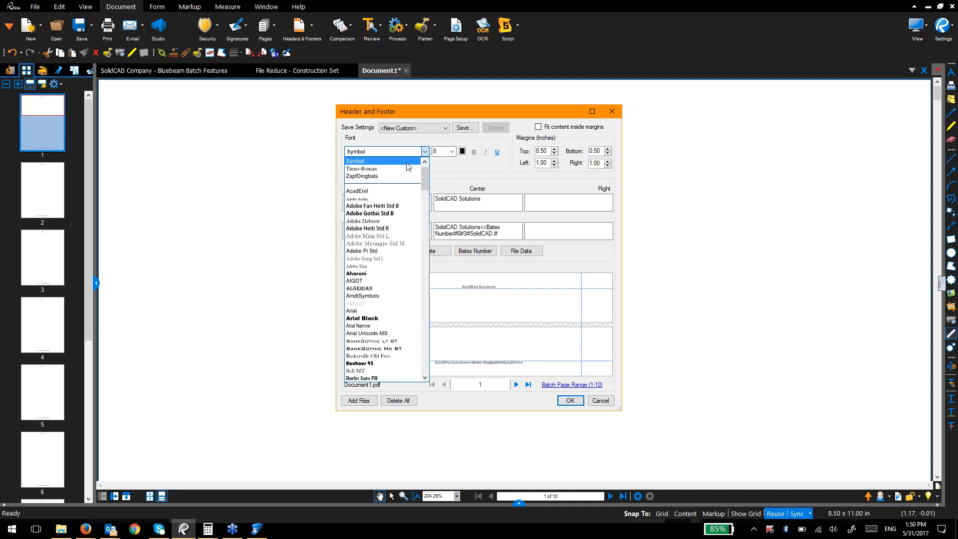
click(405, 161)
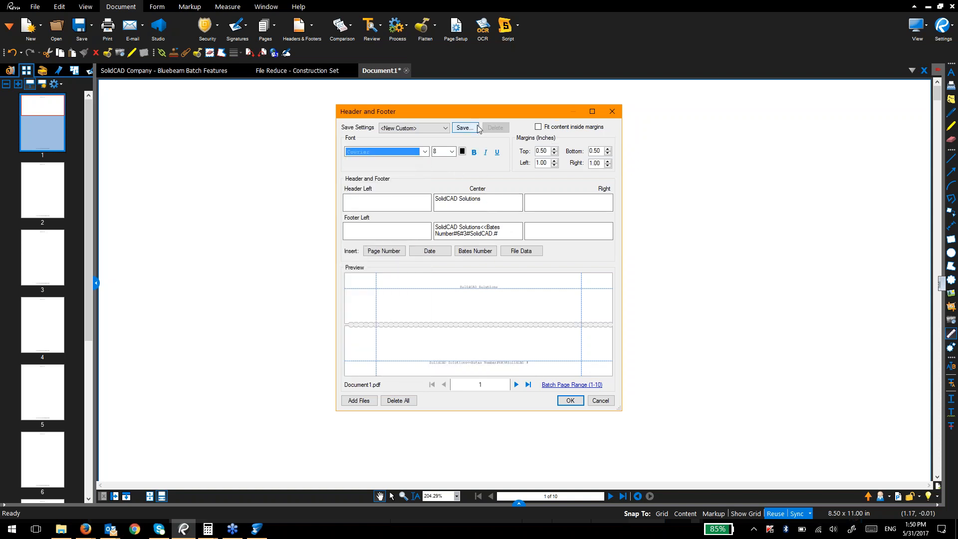
click(416, 128)
click(416, 128)
click(409, 154)
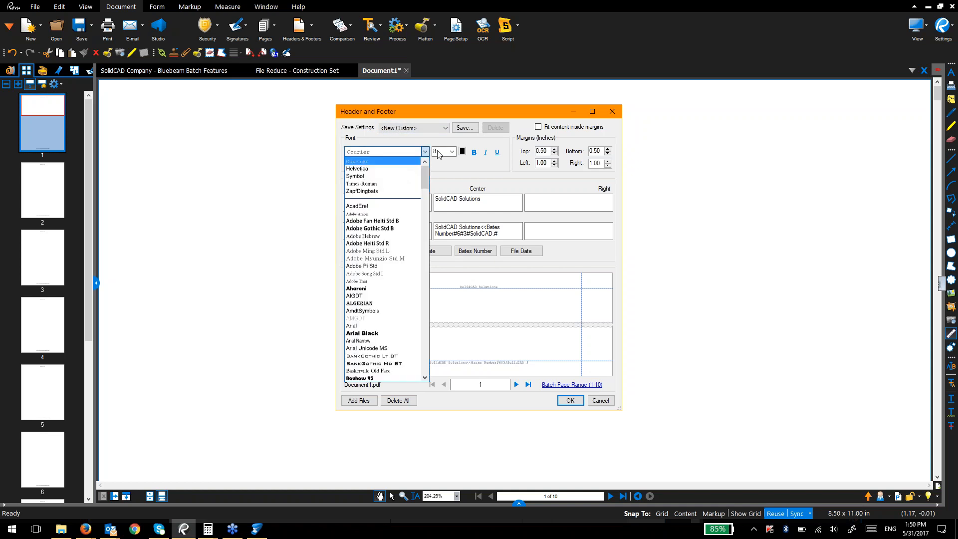
click(462, 154)
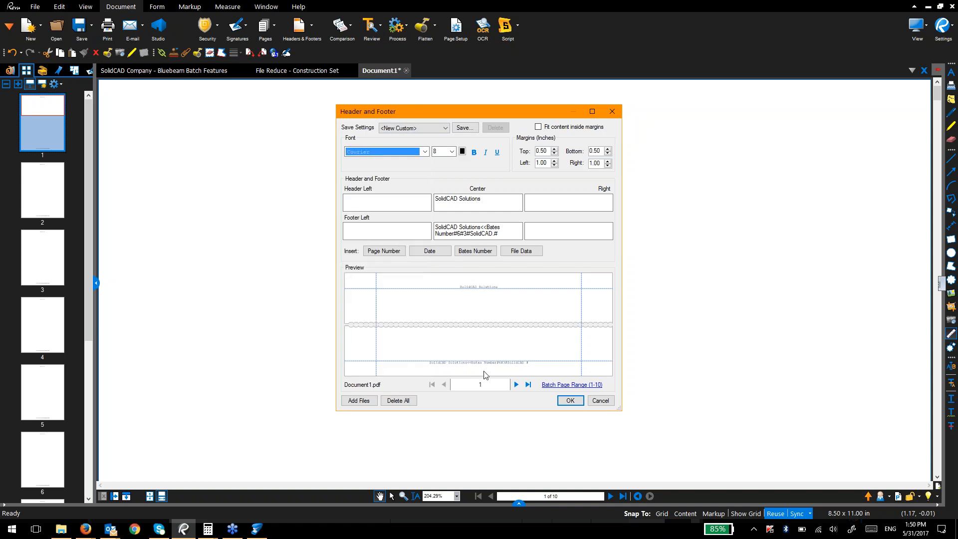
Step: Lower the top margin to 0.10, cancel the dialog, and return to the Batch Features presentation
click(555, 151)
click(554, 153)
click(554, 153)
click(555, 153)
click(554, 153)
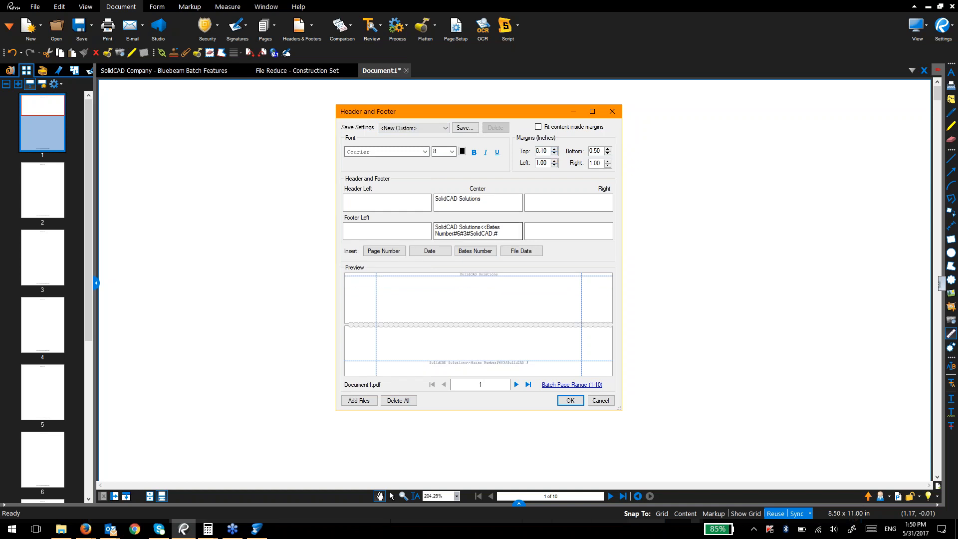
click(596, 399)
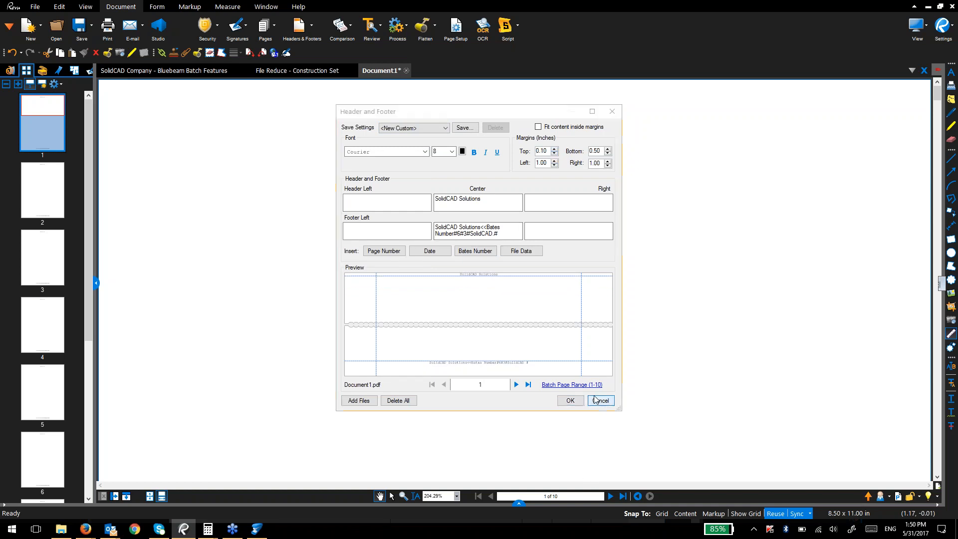
click(113, 73)
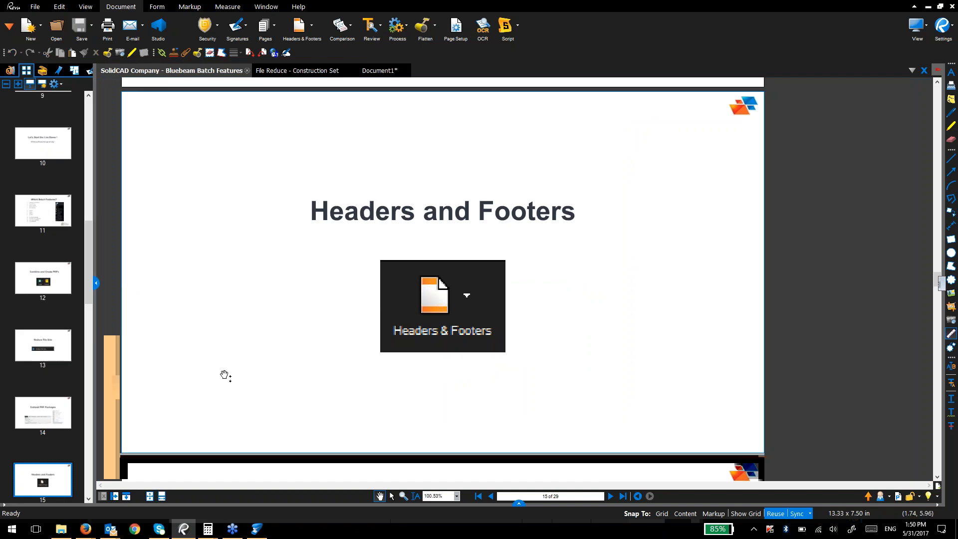
Step: Switch to the File Reduce - Construction Set drawing, showing sheet A1.1.1
scroll(357, 344, down, 6)
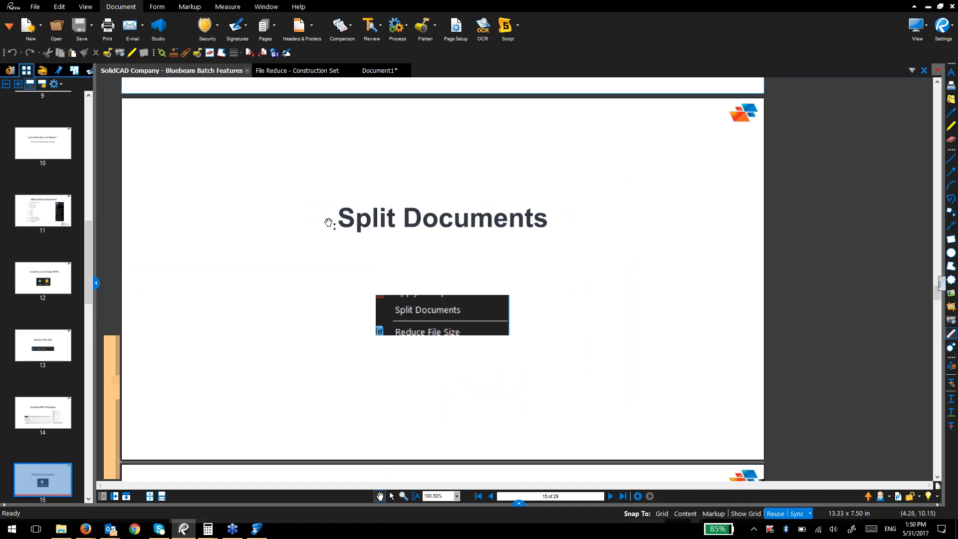
mouse_move(308, 76)
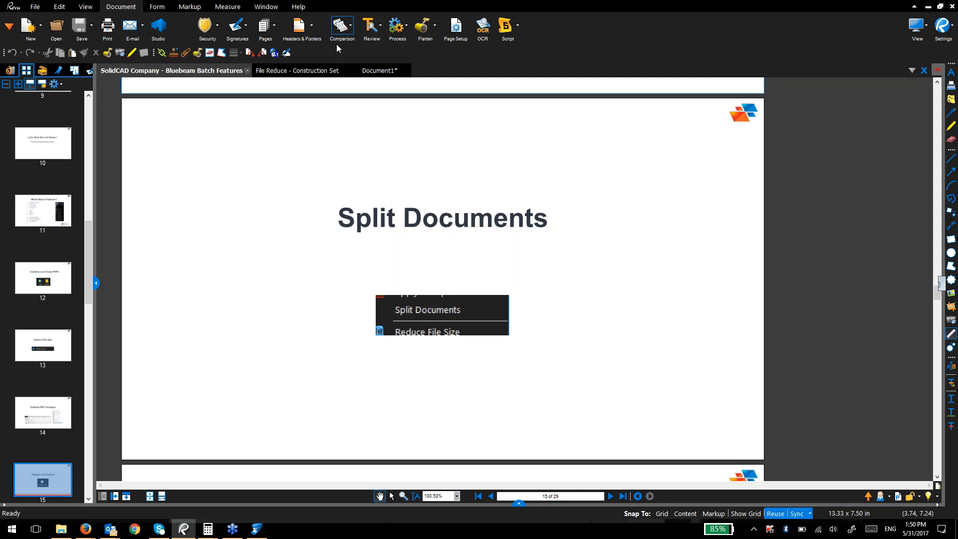
click(323, 70)
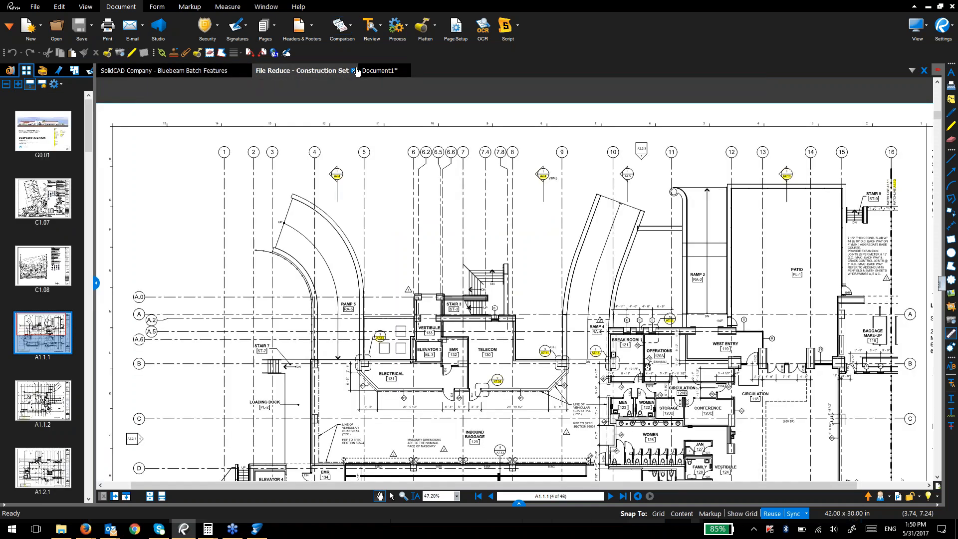
Step: Close the construction set and Document1 without saving, then bring up the Batch Features - Webinar folder
click(354, 70)
click(302, 73)
click(299, 71)
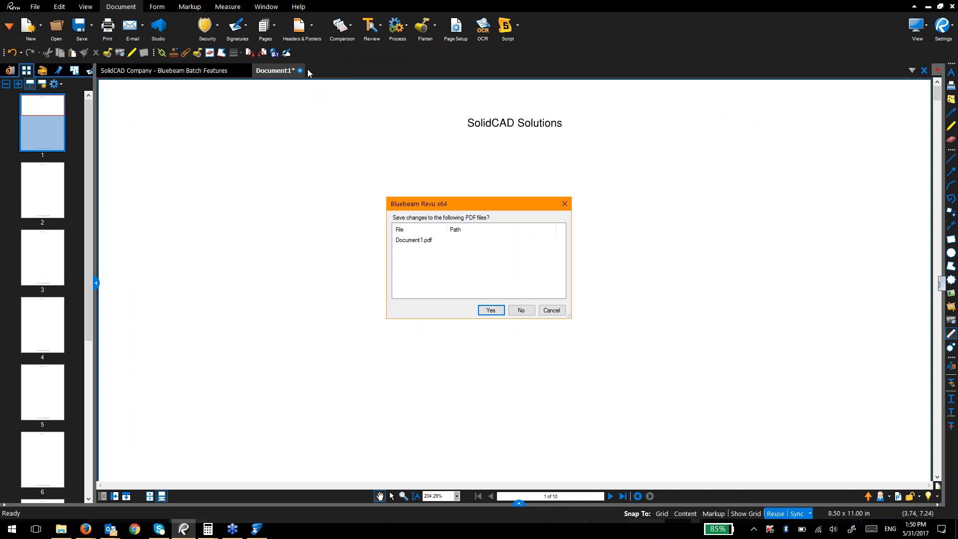
key(n)
key(super+Tab)
key(super+Tab)
key(alt+Tab)
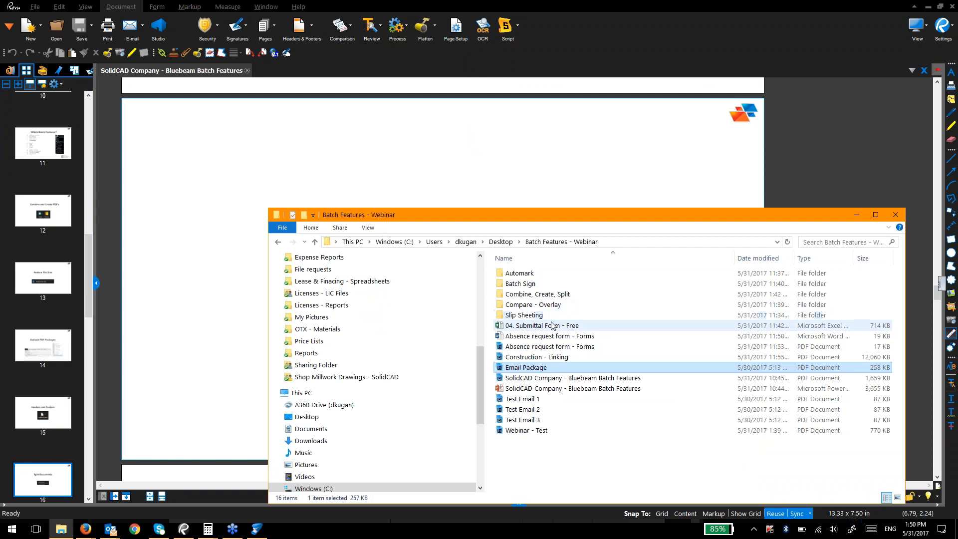
Step: Reopen File Reduce - Construction Set from the Combine, Create, Split folder at cover sheet G0.01
click(555, 294)
key(Down)
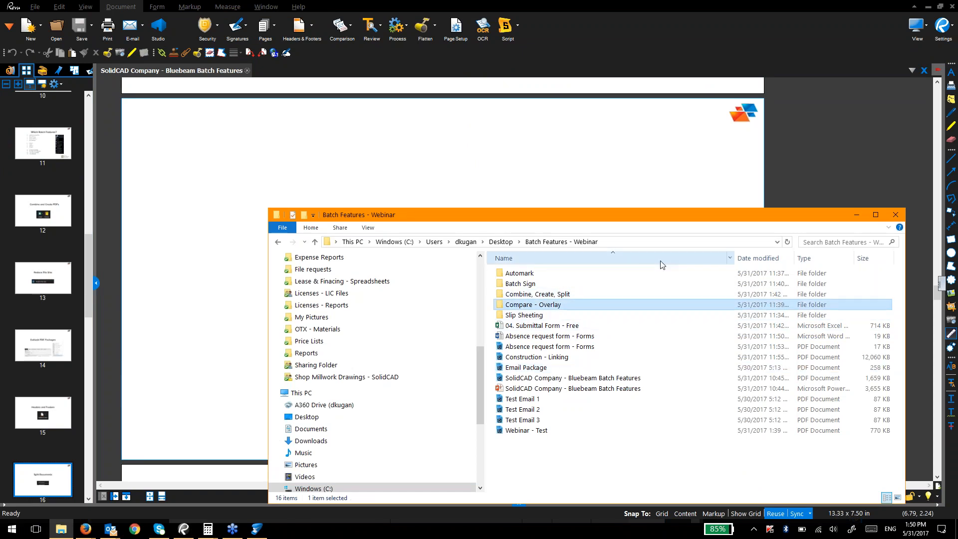
key(Up)
key(Return)
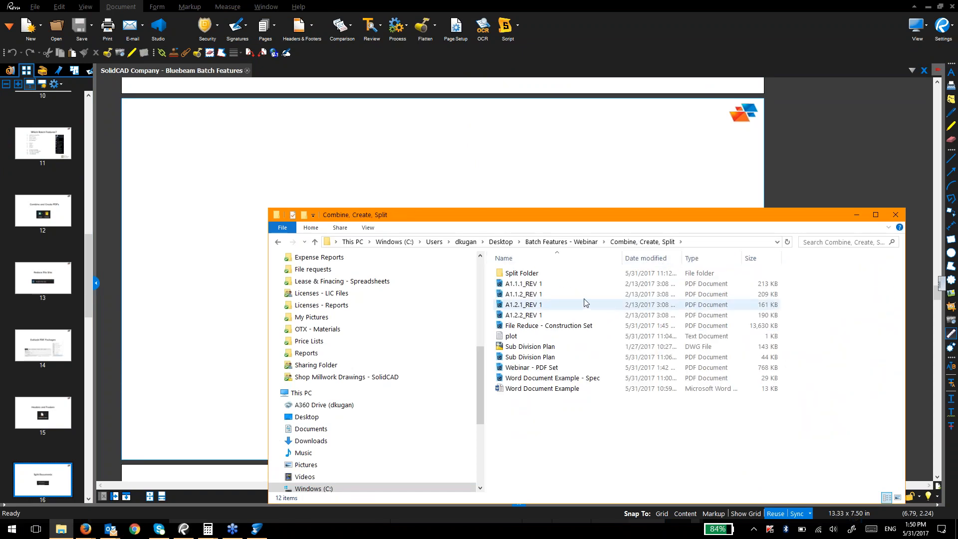
double_click(566, 279)
key(alt+Left)
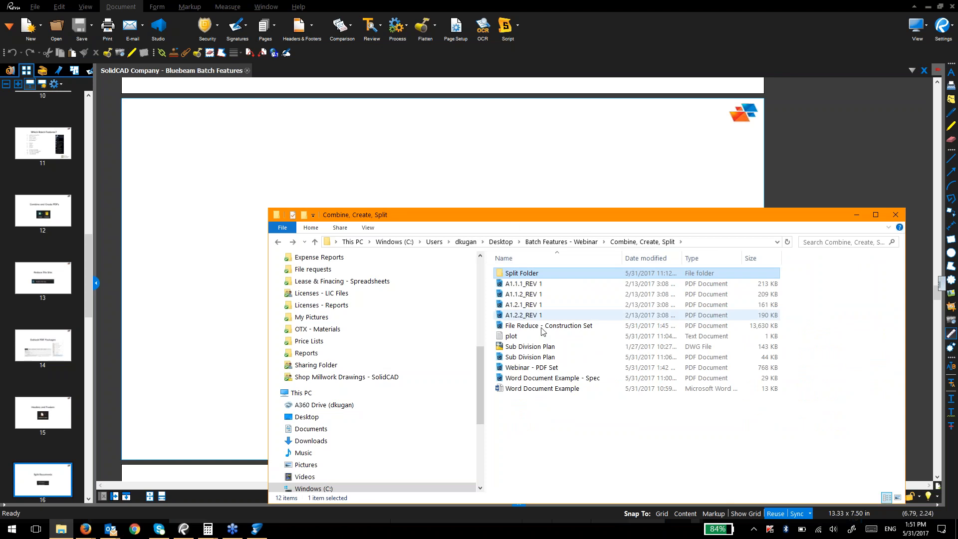
double_click(562, 324)
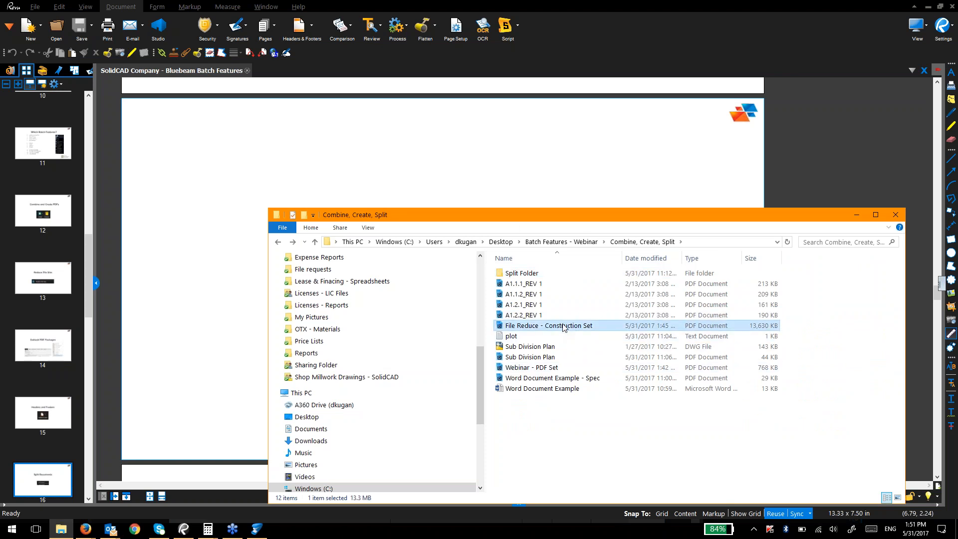
click(33, 146)
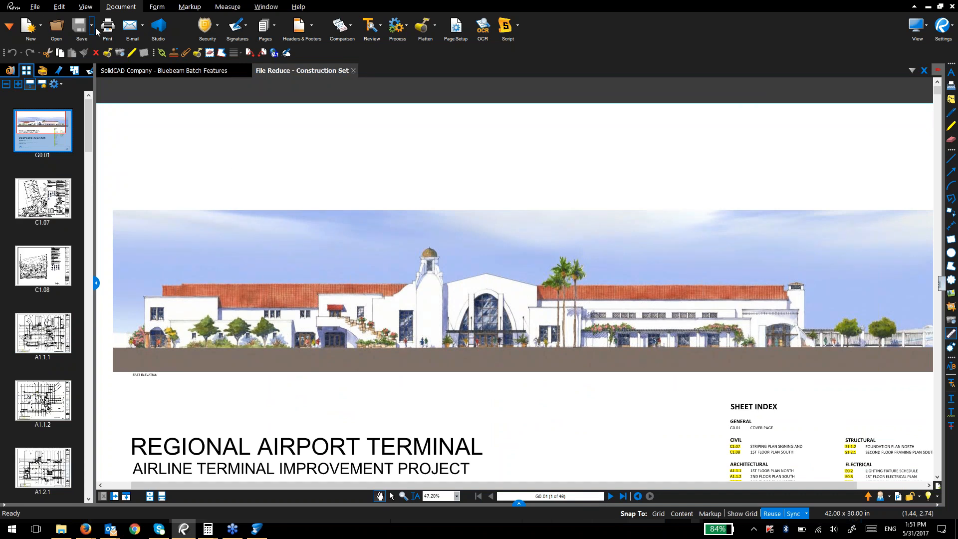
Step: Start a batch Split Documents on only File Reduce - Construction Set.pdf, all 46 pages
click(44, 7)
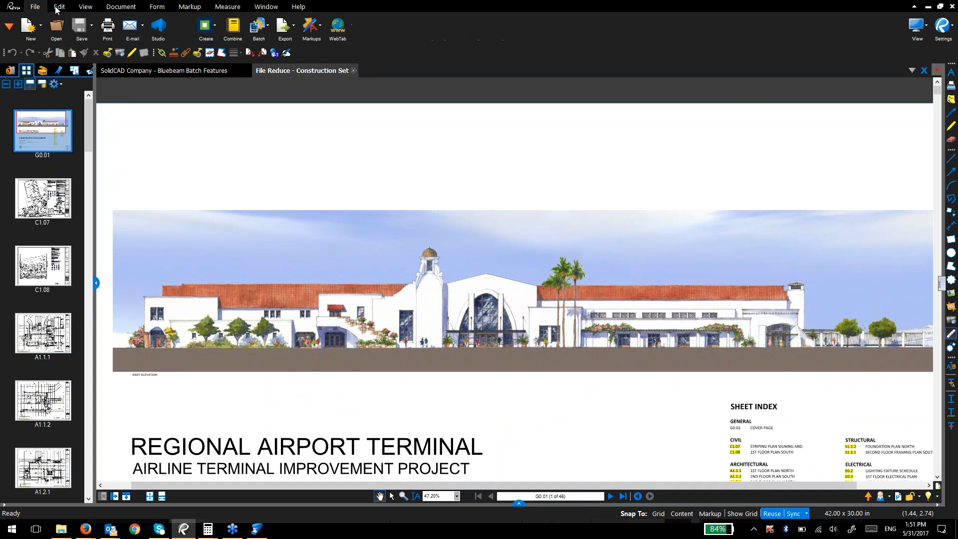
click(265, 27)
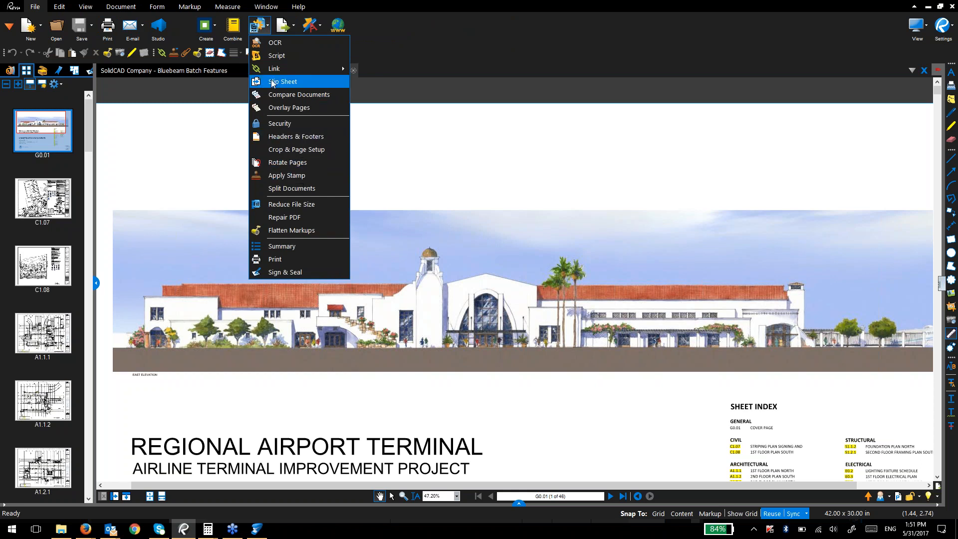
click(306, 189)
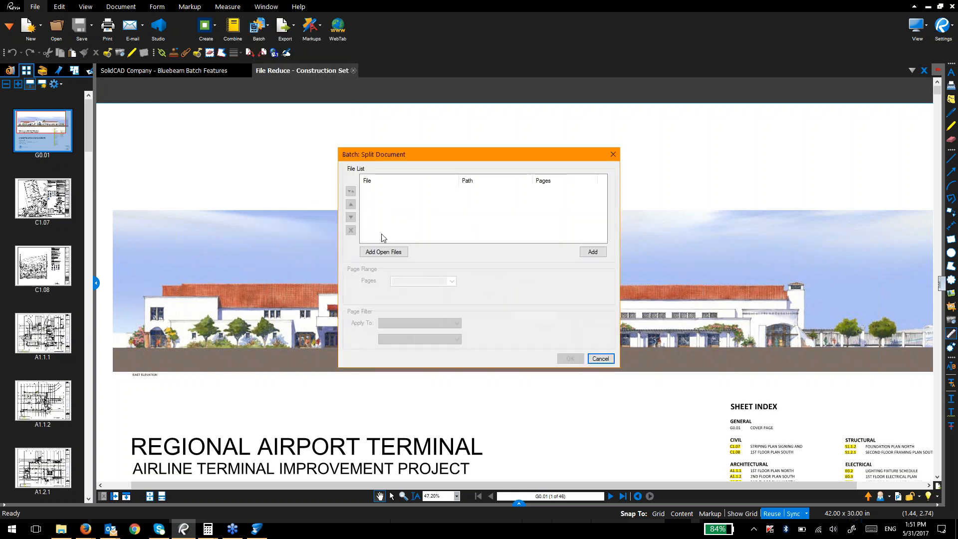
click(383, 252)
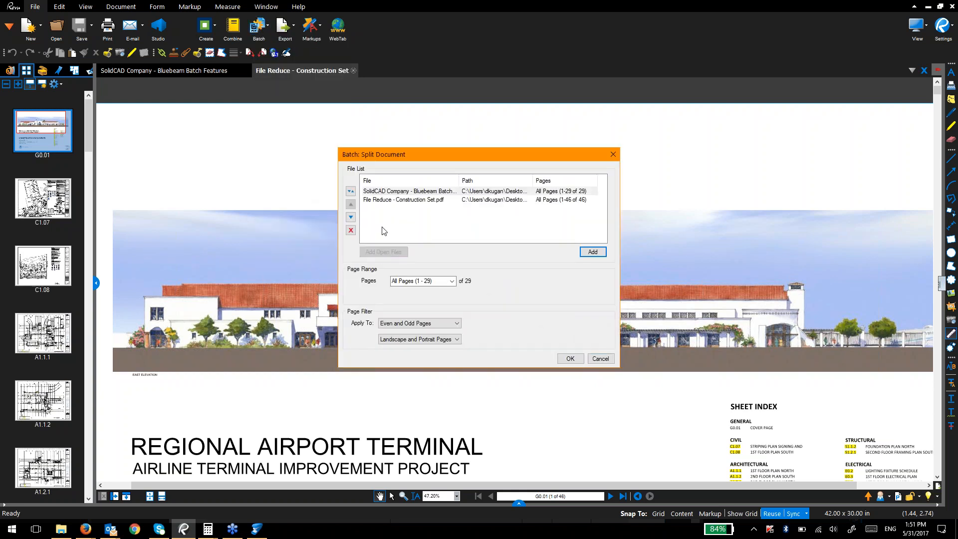
click(371, 193)
click(351, 230)
click(423, 282)
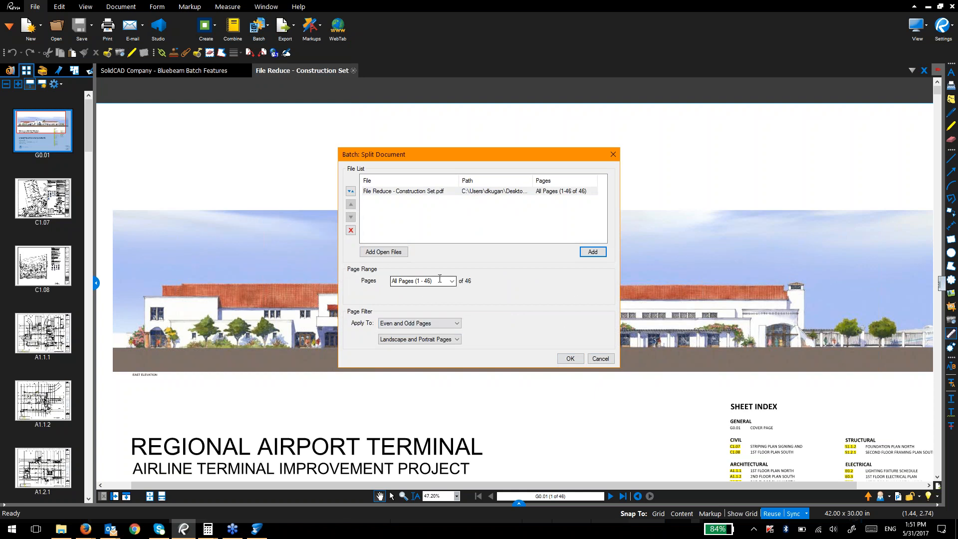
click(568, 360)
click(472, 164)
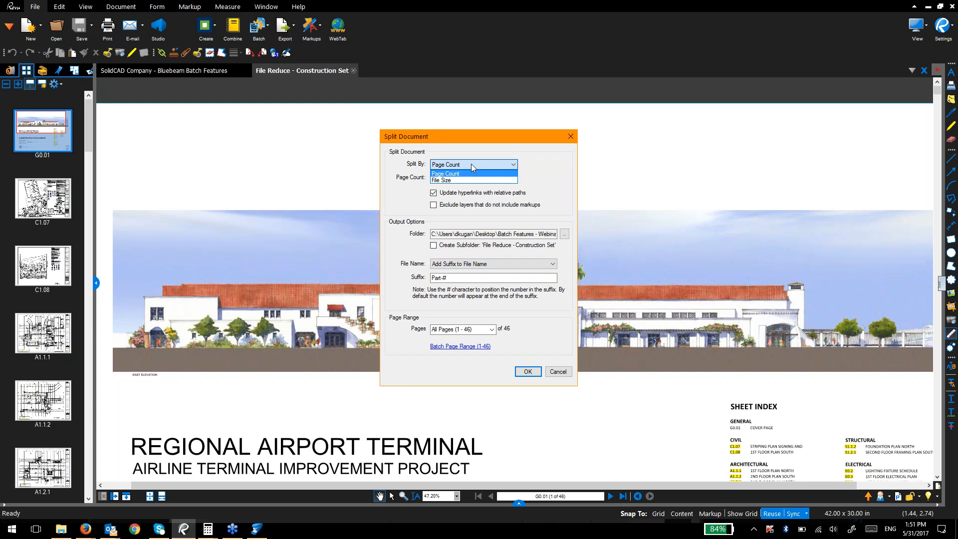
Step: Split the construction set by page count 1 into Split Folder with the Part-# suffix
click(471, 164)
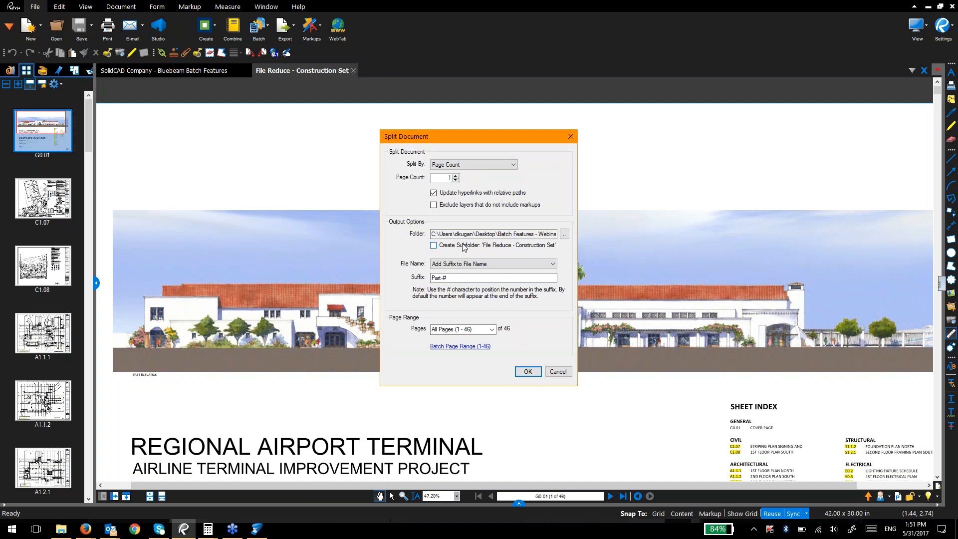
click(522, 233)
click(565, 234)
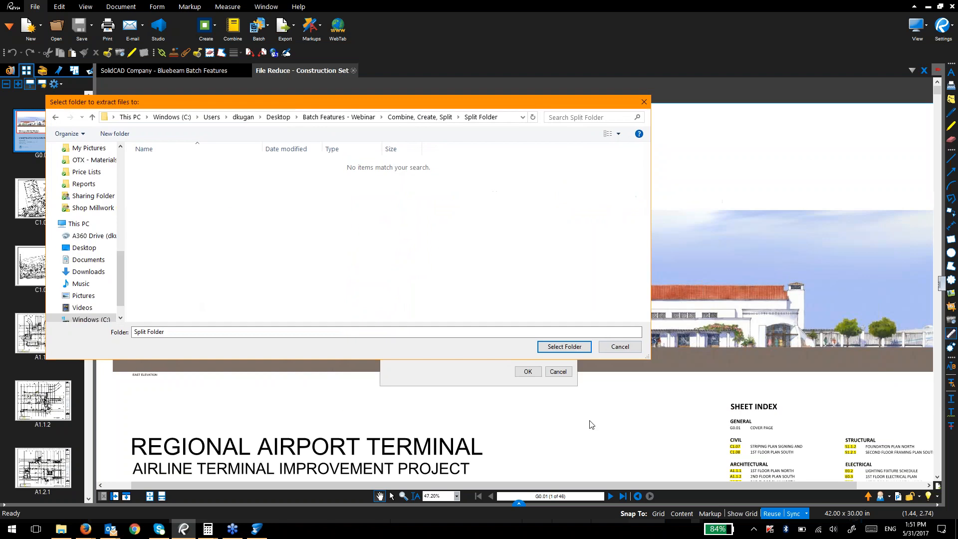
click(565, 346)
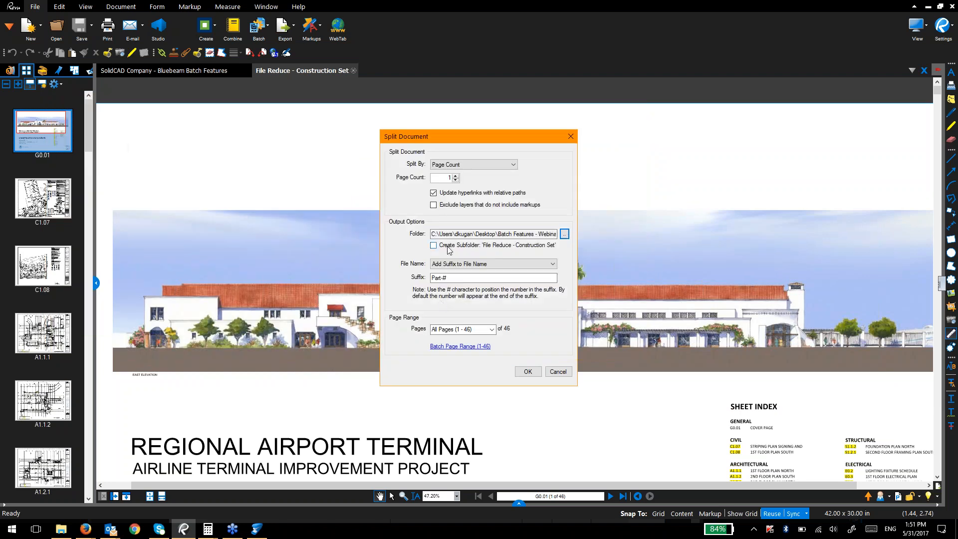
click(463, 278)
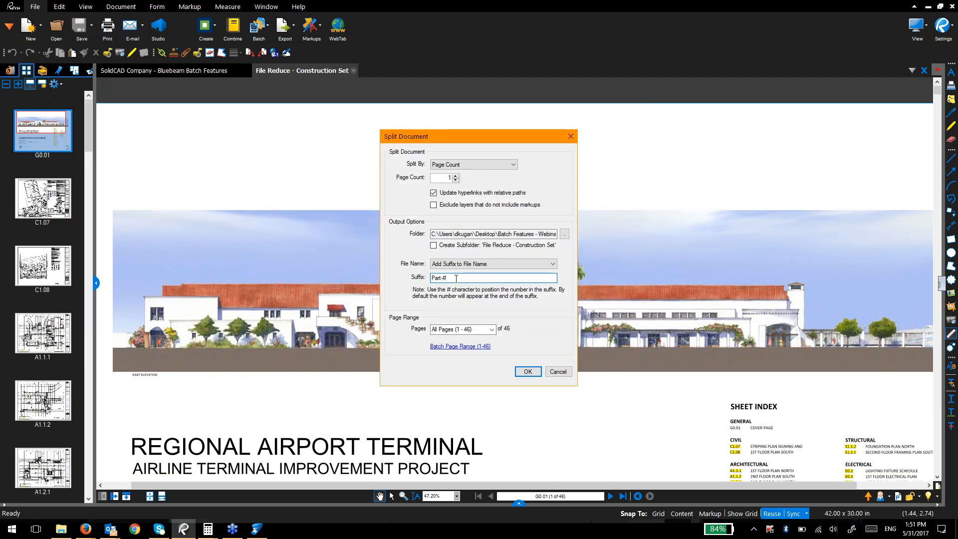
click(466, 265)
click(467, 265)
click(525, 372)
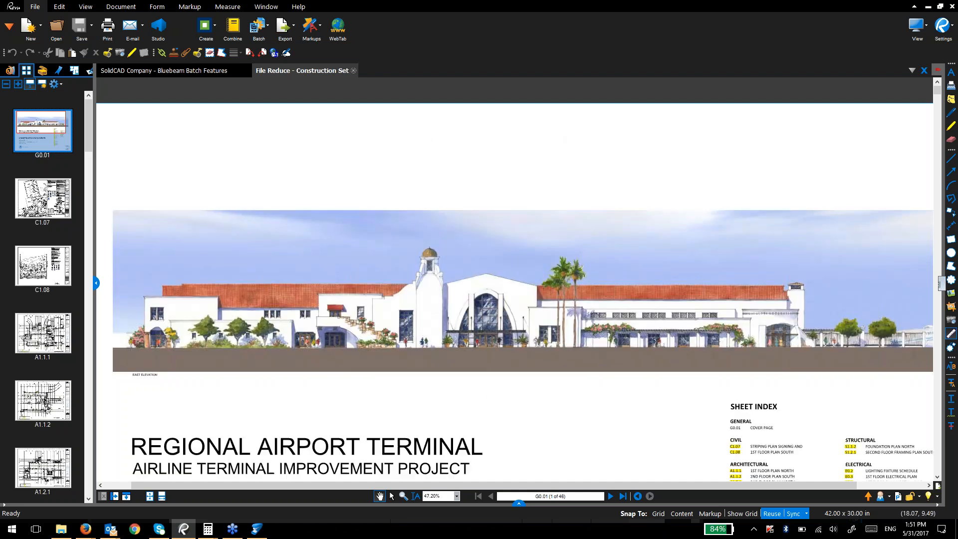
Step: Check the Part-1 to Part-46 files in Split Folder, then return to Revu
key(alt+Tab)
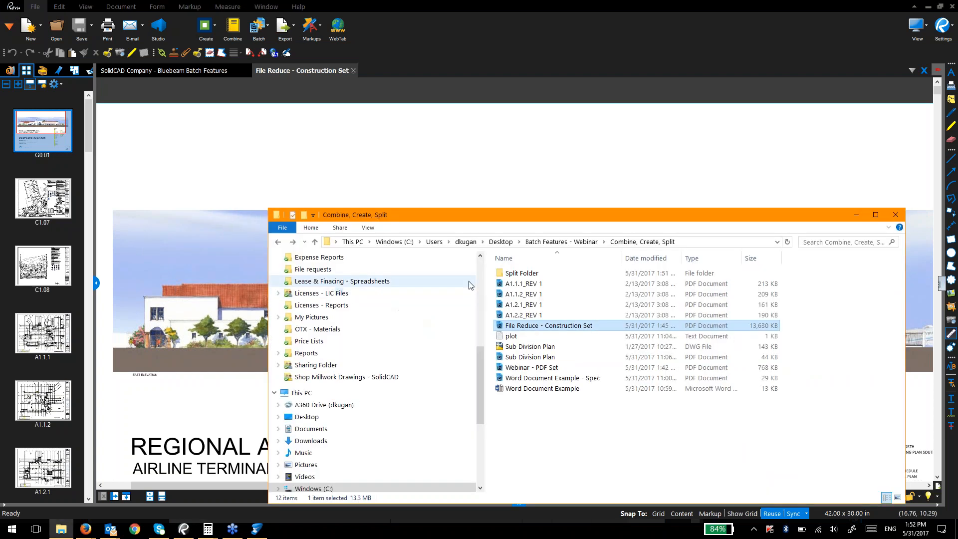
double_click(558, 278)
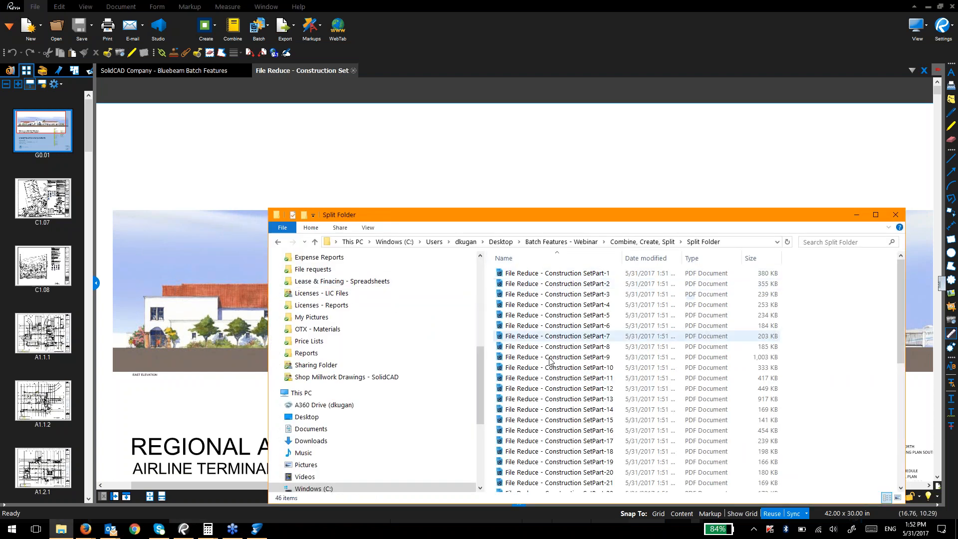
scroll(554, 399, down, 8)
drag(544, 221, 515, 98)
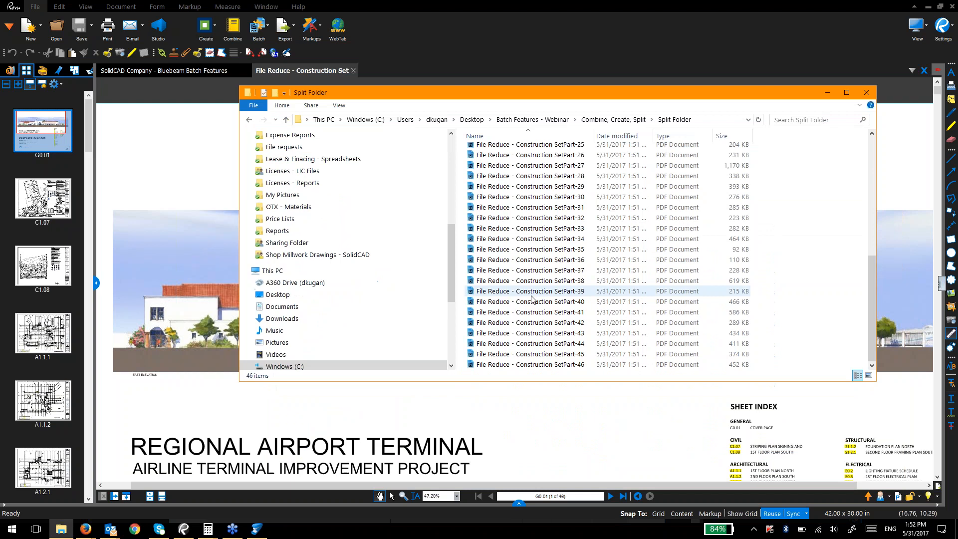
scroll(534, 338, up, 8)
click(54, 140)
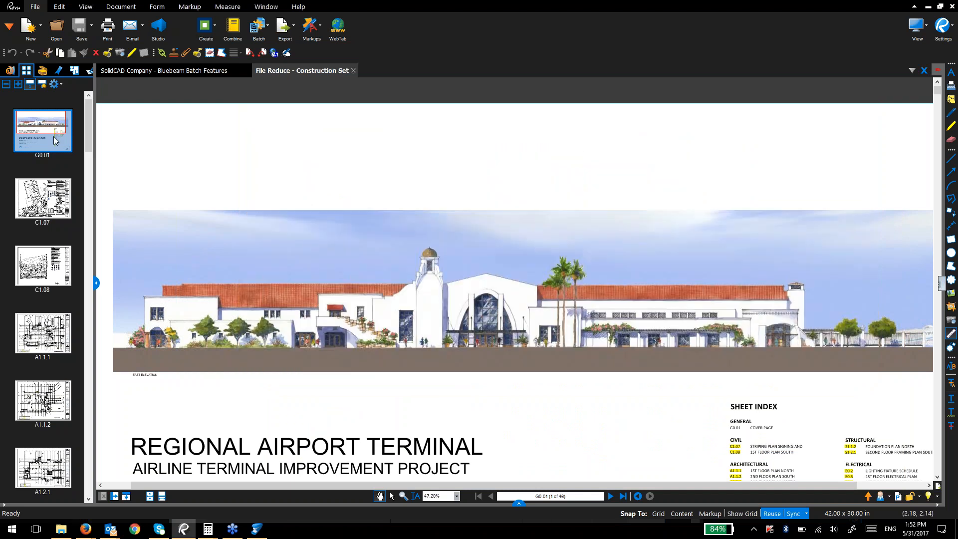
Step: Begin extracting the G0.01 cover page, then cancel and dismiss the page actions menu
right_click(54, 134)
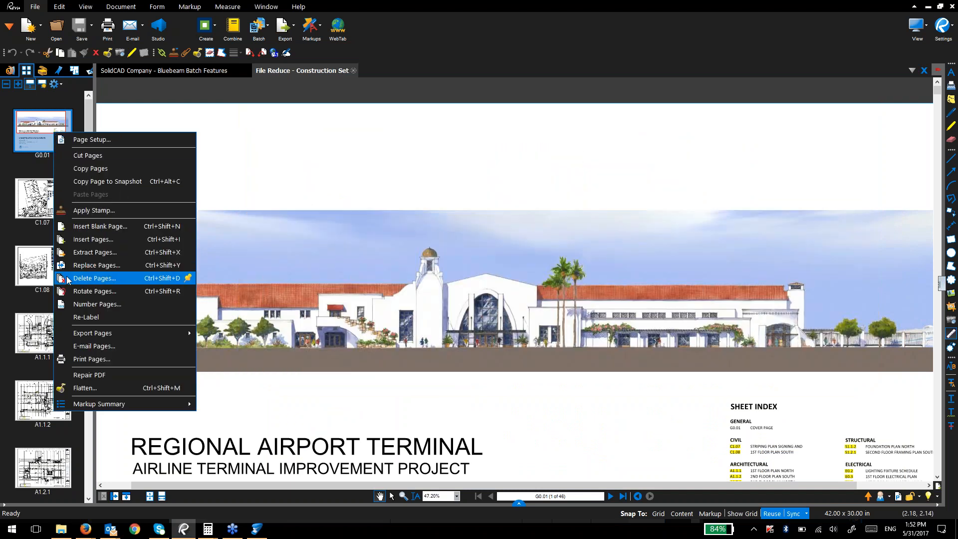
click(75, 252)
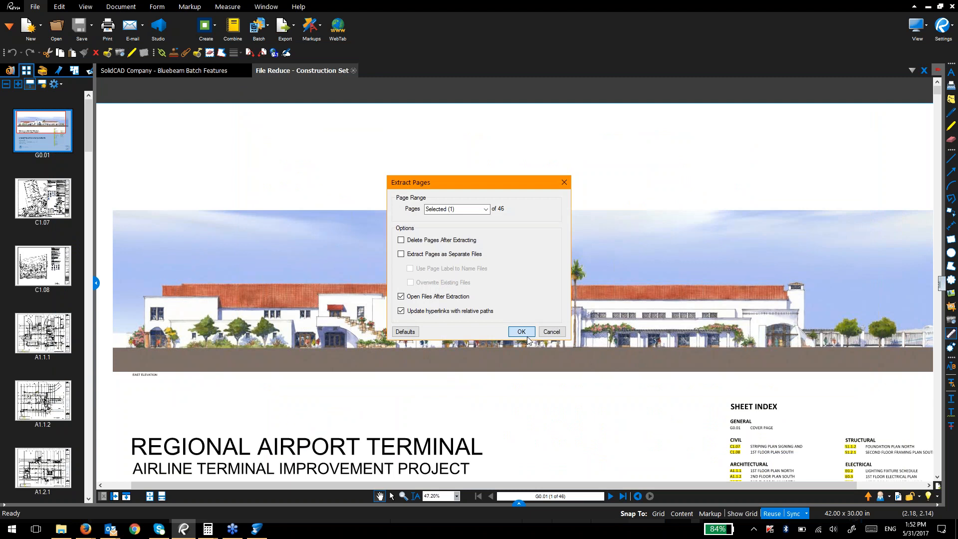
click(520, 330)
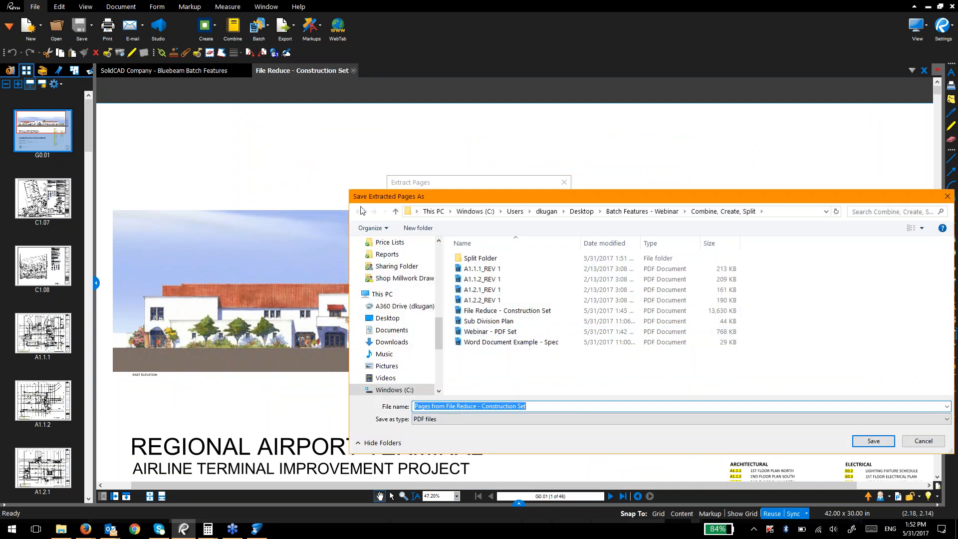
key(Escape)
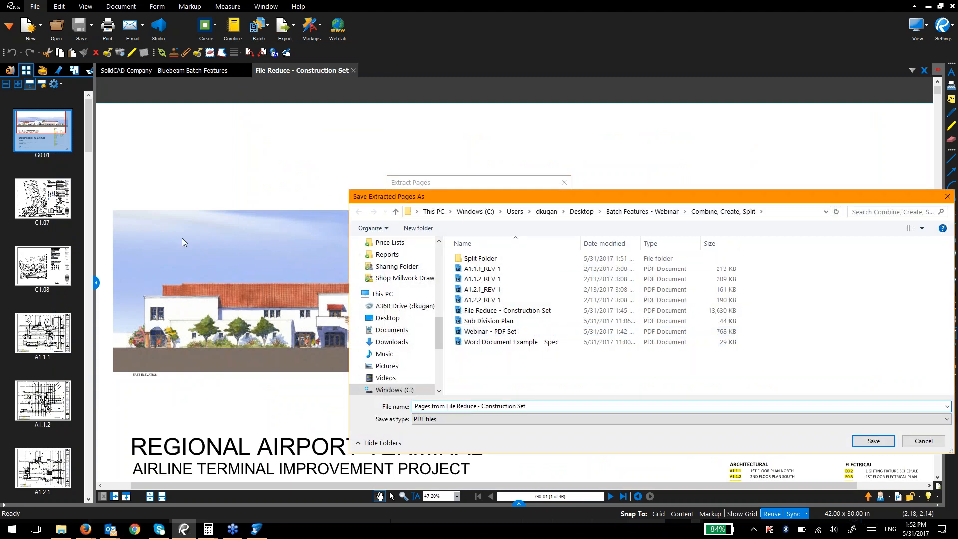
right_click(53, 205)
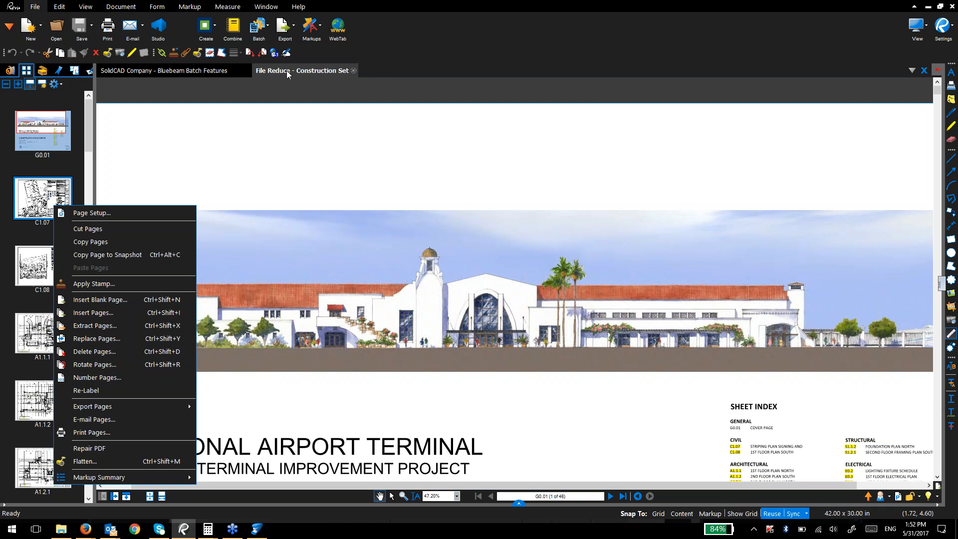
click(288, 73)
Step: Close the batch list unused and close the File Reduce - Construction Set file
click(258, 26)
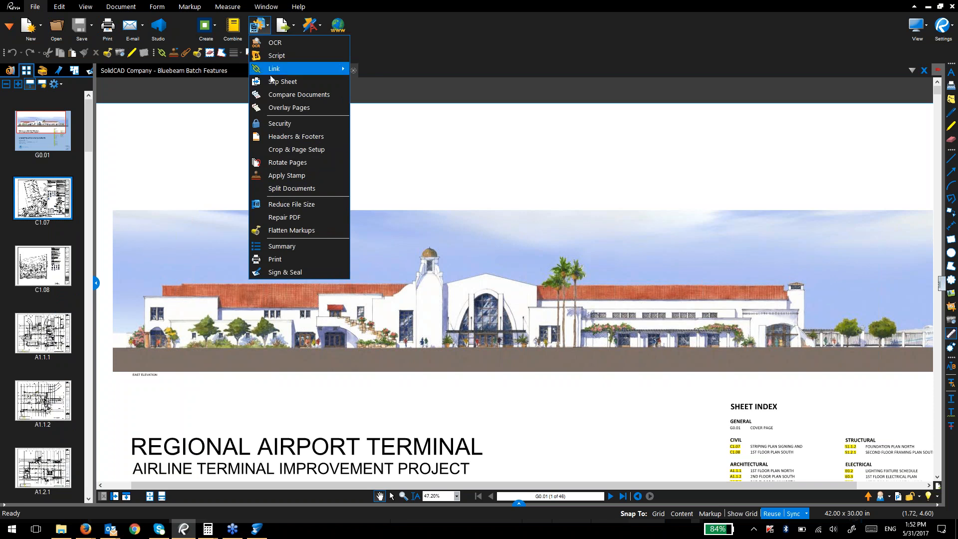
click(196, 115)
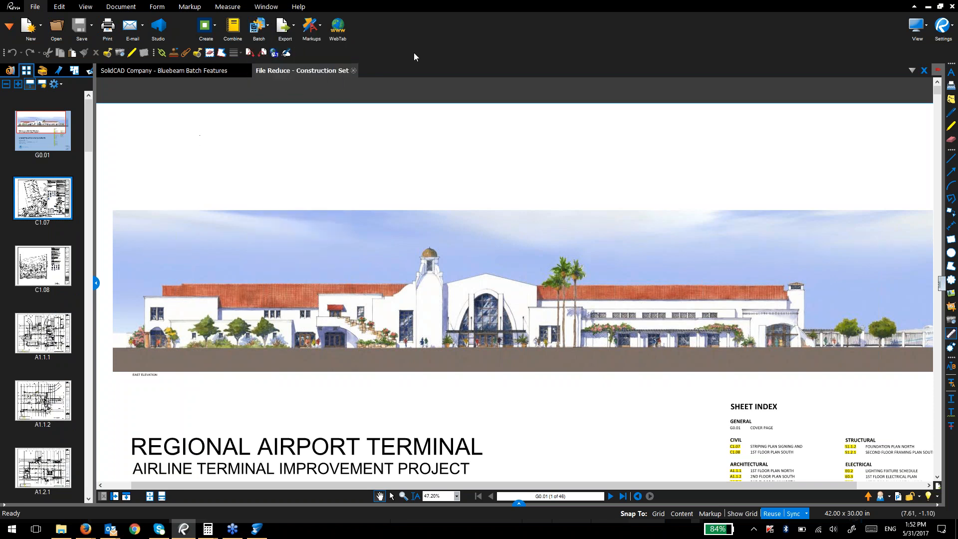
click(353, 71)
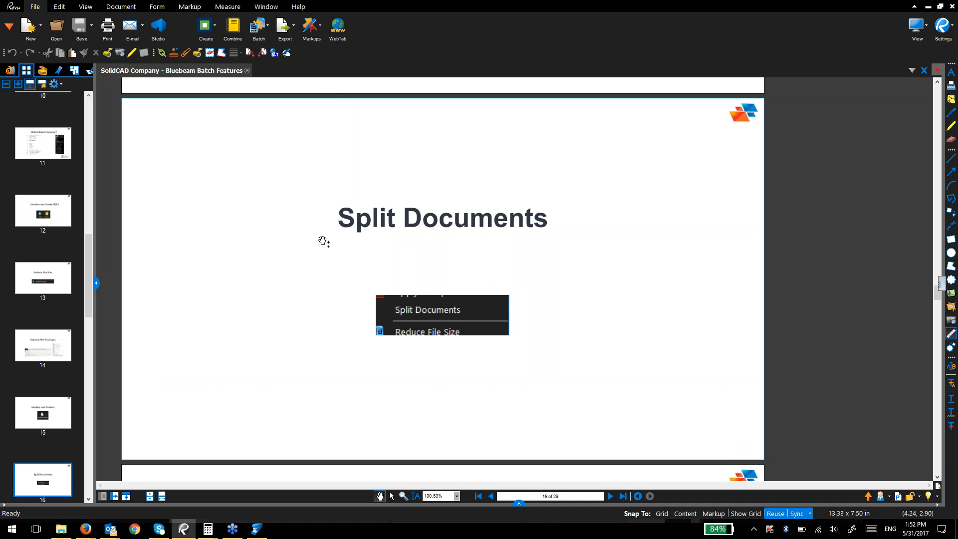
Step: Advance the slides through page 17 to slide 18, Compare Documents
scroll(53, 442, down, 3)
click(50, 365)
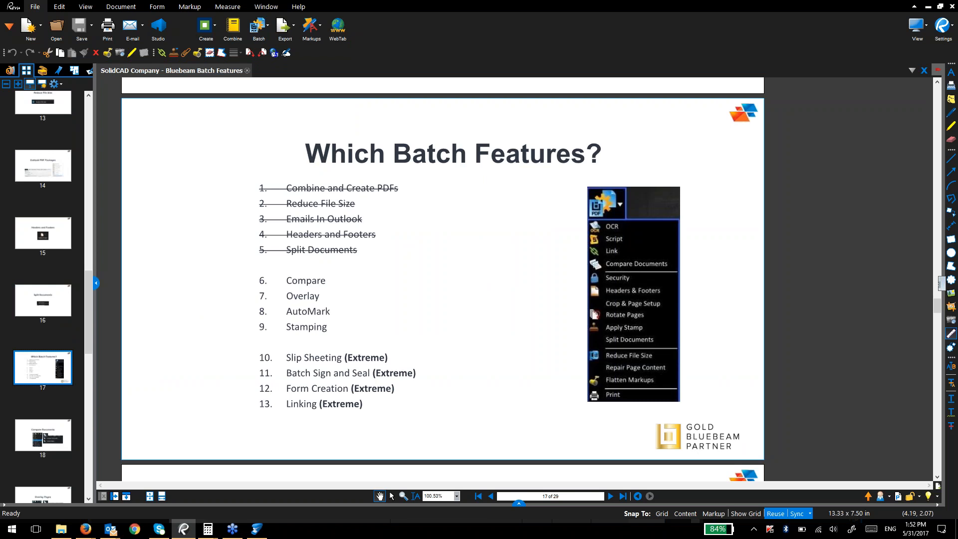
click(339, 211)
click(320, 225)
click(320, 224)
click(313, 242)
click(305, 252)
click(56, 449)
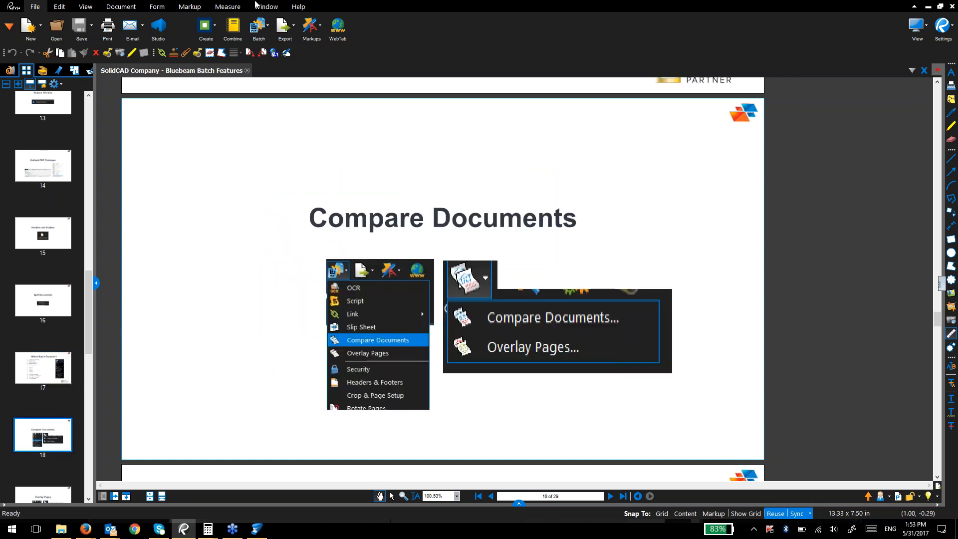
click(122, 7)
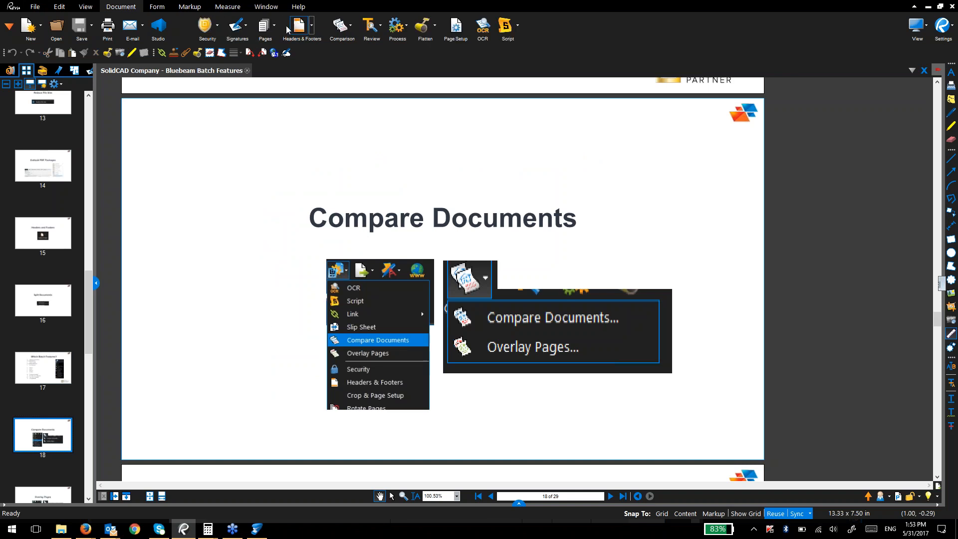
Step: Open and cancel the two-document Compare Documents setup, then show the File Batch dropdown
click(340, 30)
click(342, 40)
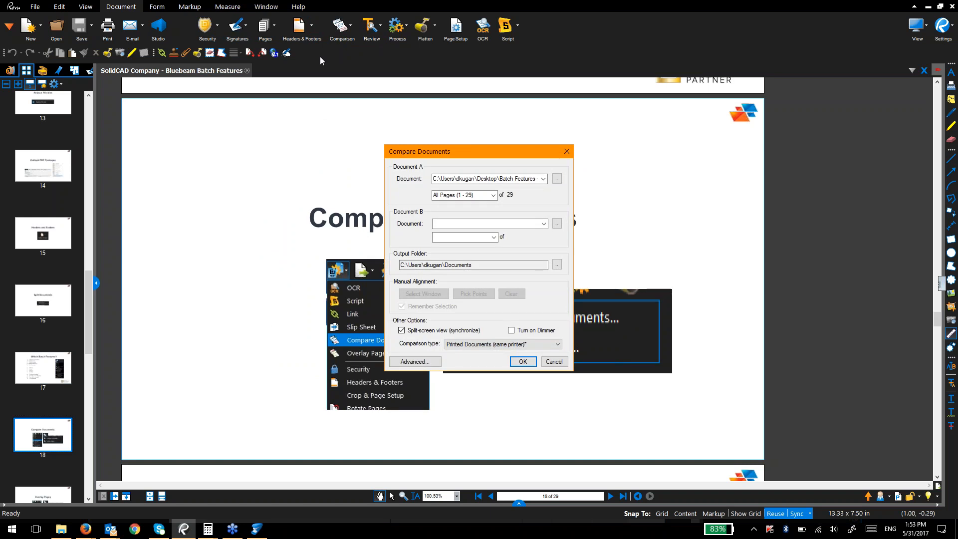
key(Escape)
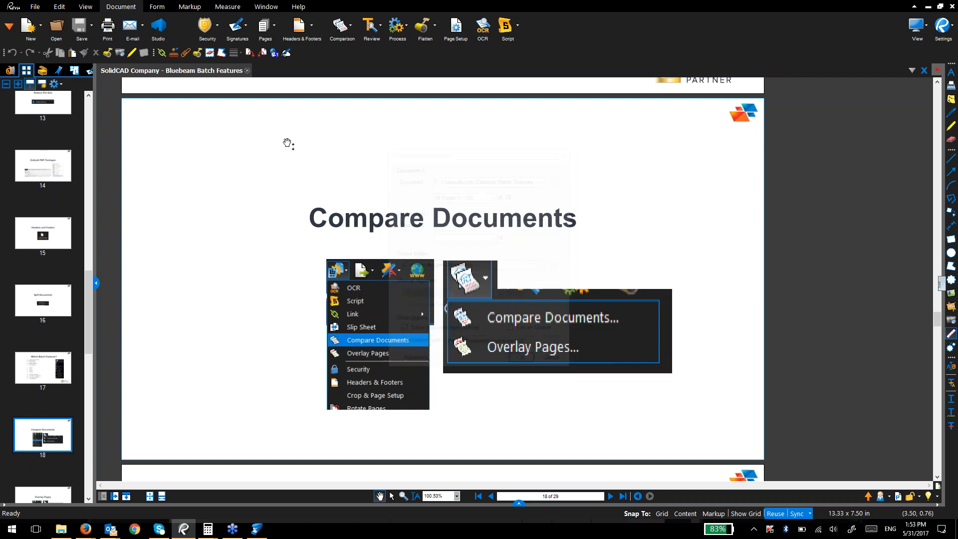
click(35, 7)
click(257, 30)
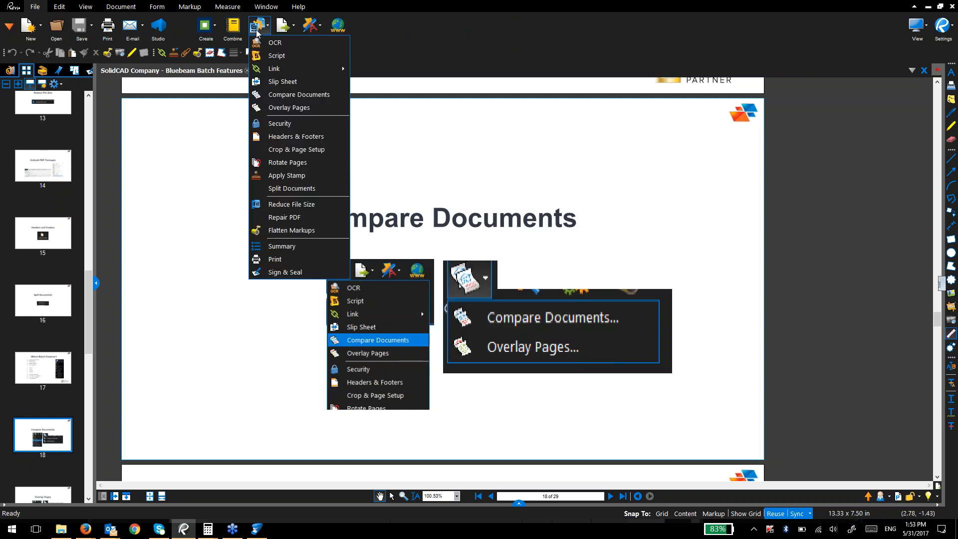
Step: Start Batch Compare Documents and add the Compare > Originals folder as current pages
click(273, 94)
click(402, 233)
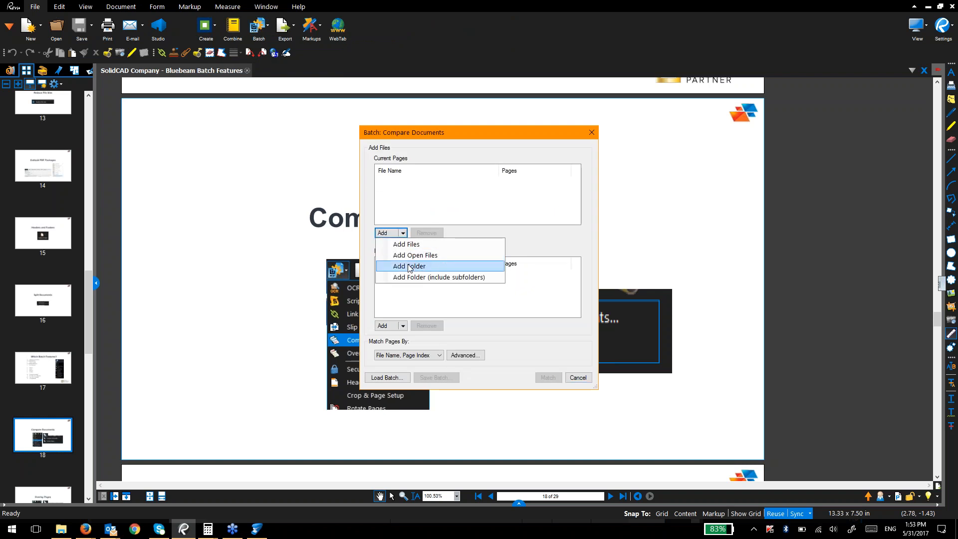
click(410, 267)
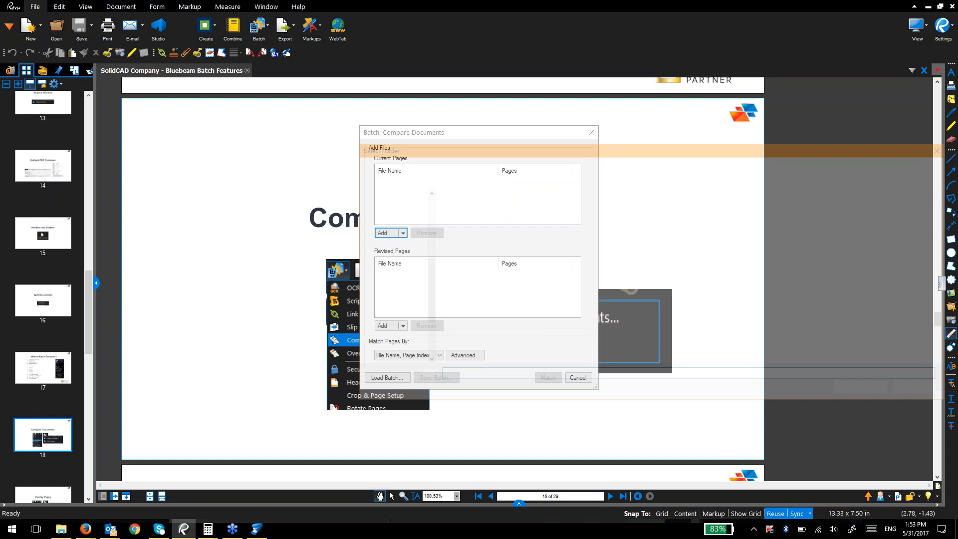
click(642, 162)
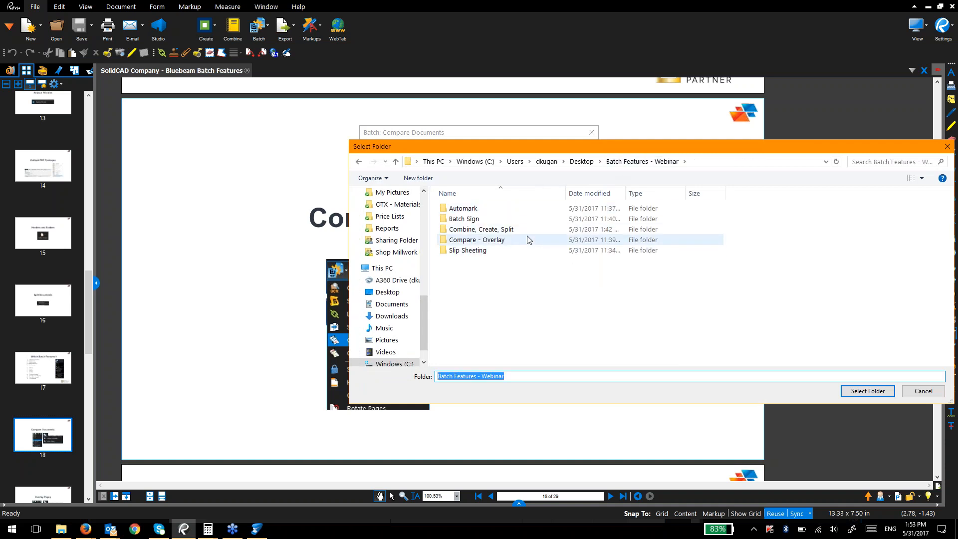
double_click(529, 240)
double_click(502, 208)
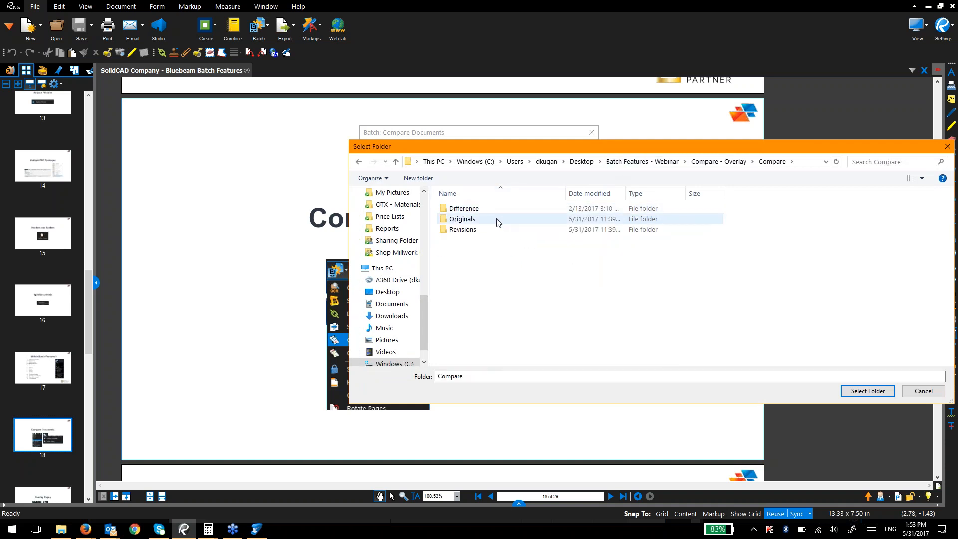
click(497, 221)
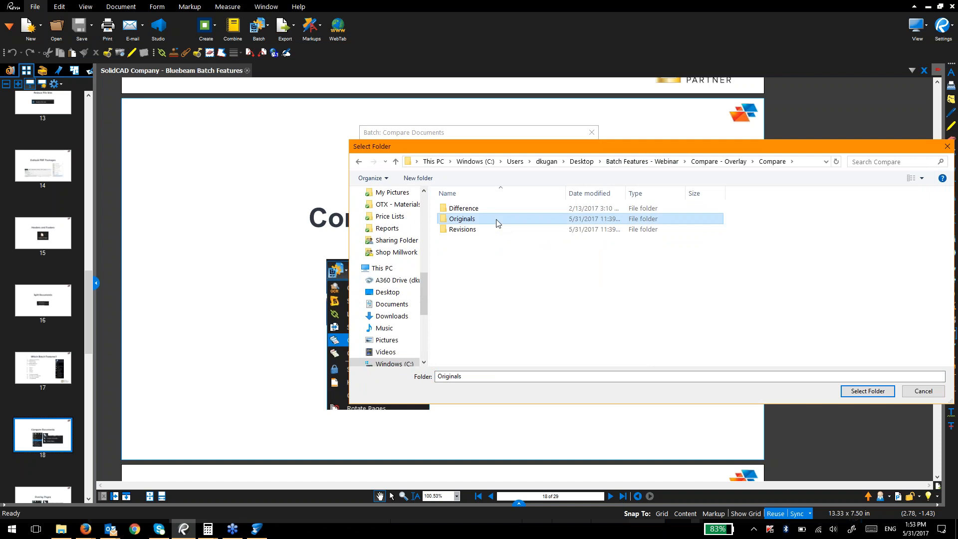
drag(674, 152, 495, 119)
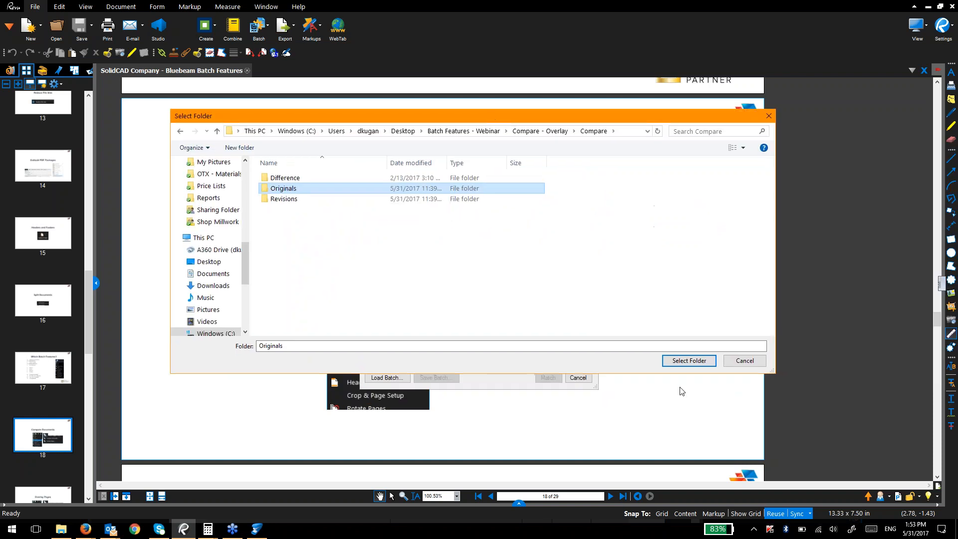
click(690, 366)
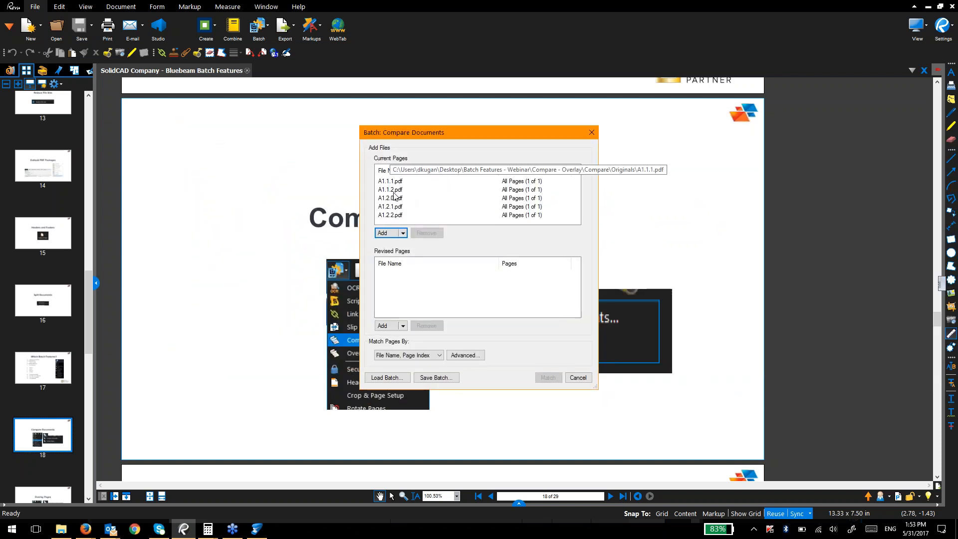
Step: Add the Revisions folder as revised pages, removing a stray entry, and match the pairs
click(403, 326)
click(413, 352)
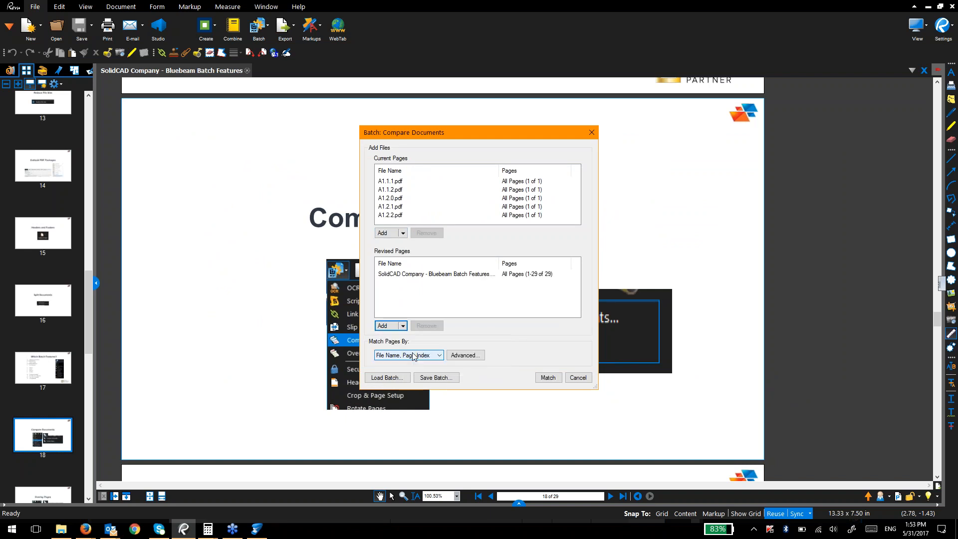
click(431, 275)
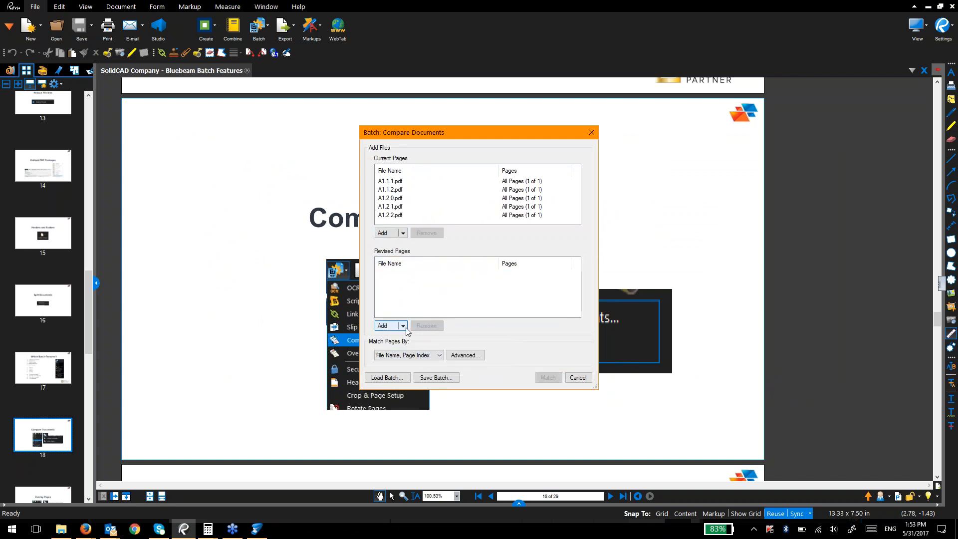
click(427, 325)
click(402, 326)
click(409, 360)
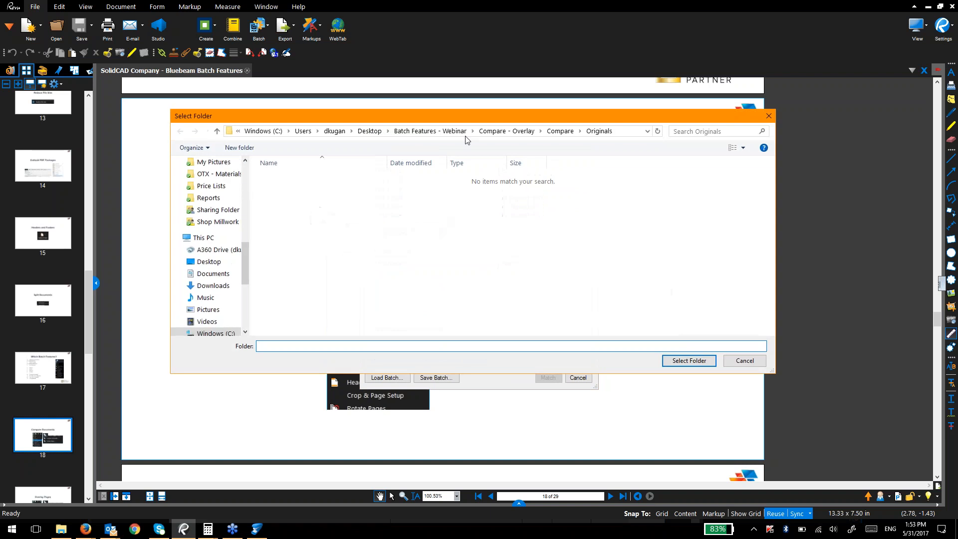
click(543, 132)
double_click(342, 199)
click(688, 361)
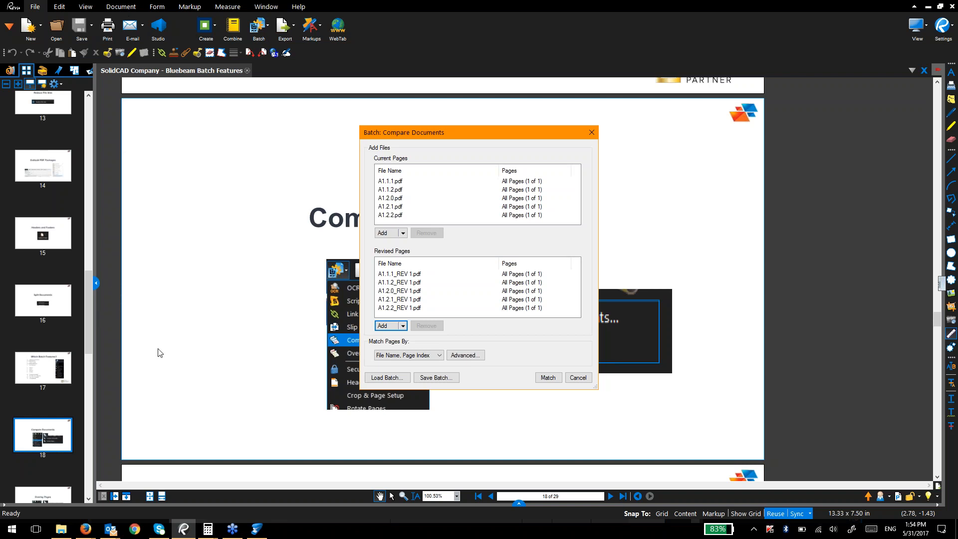
click(477, 355)
key(Escape)
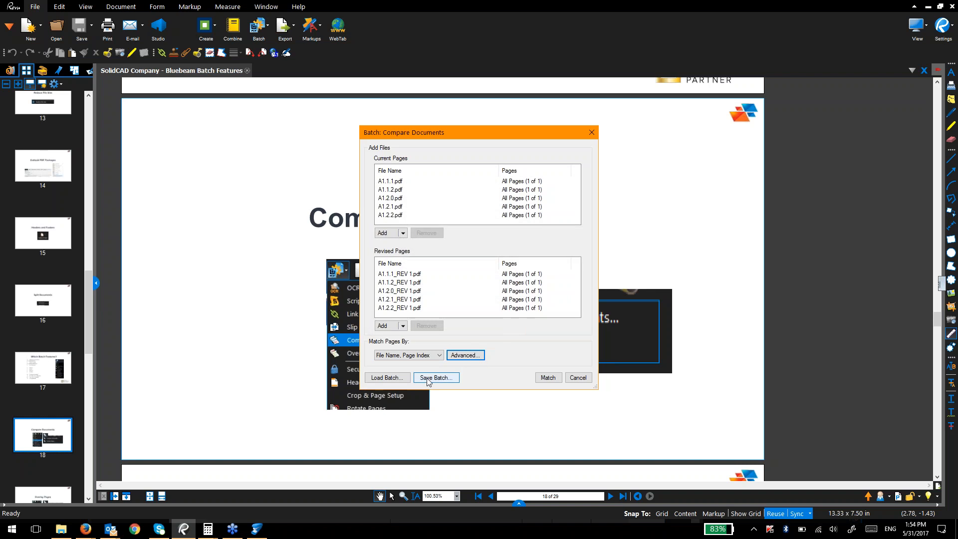
click(544, 378)
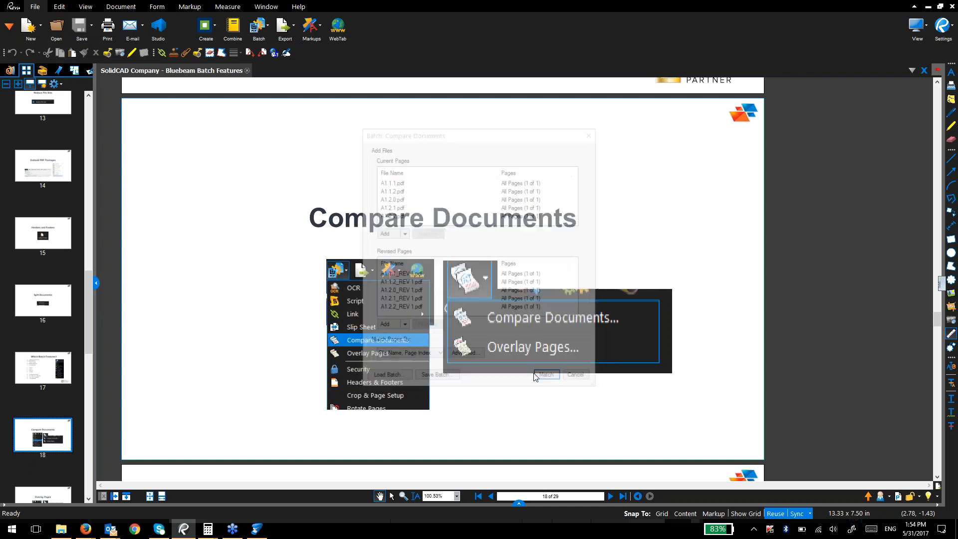
Step: Output to a new Webinar - Compare folder in Compare - Overlay and run the comparison
click(323, 333)
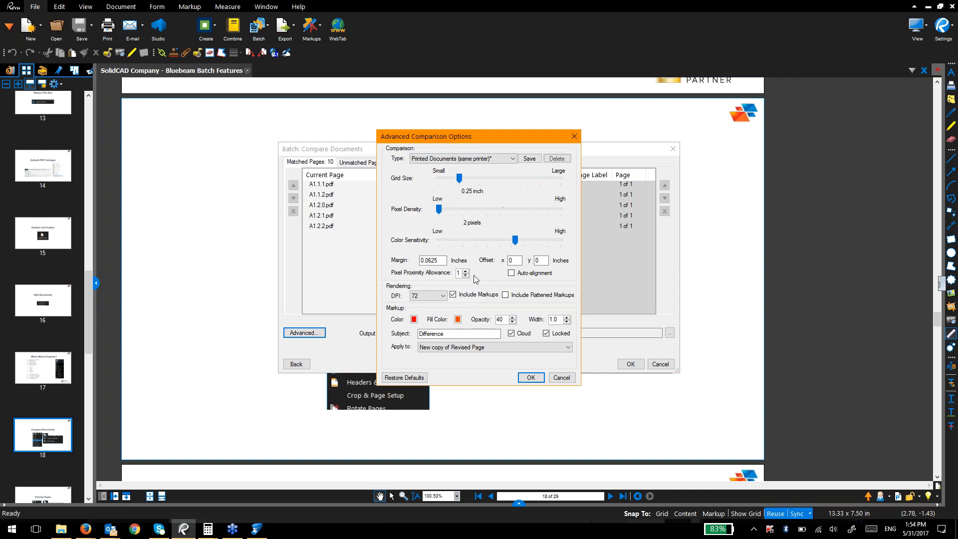
click(561, 379)
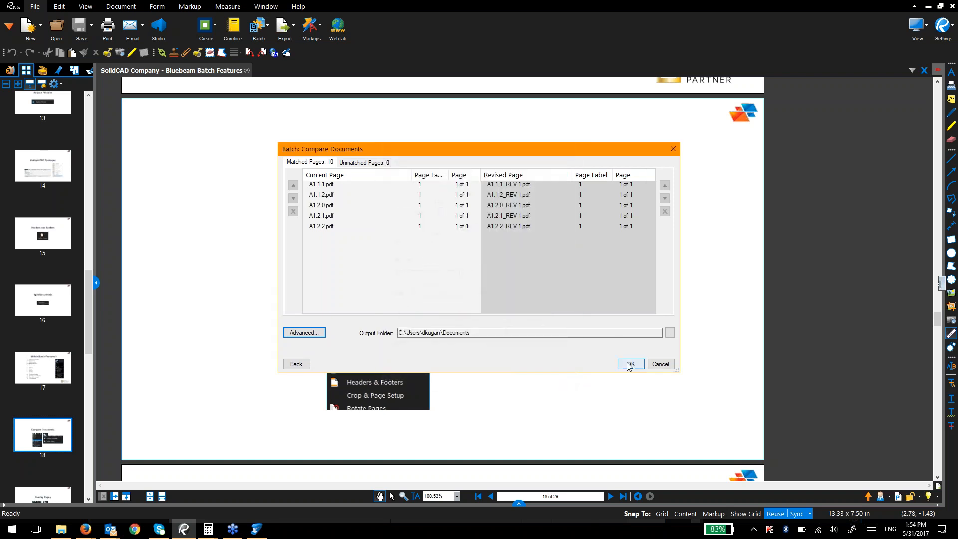
click(669, 332)
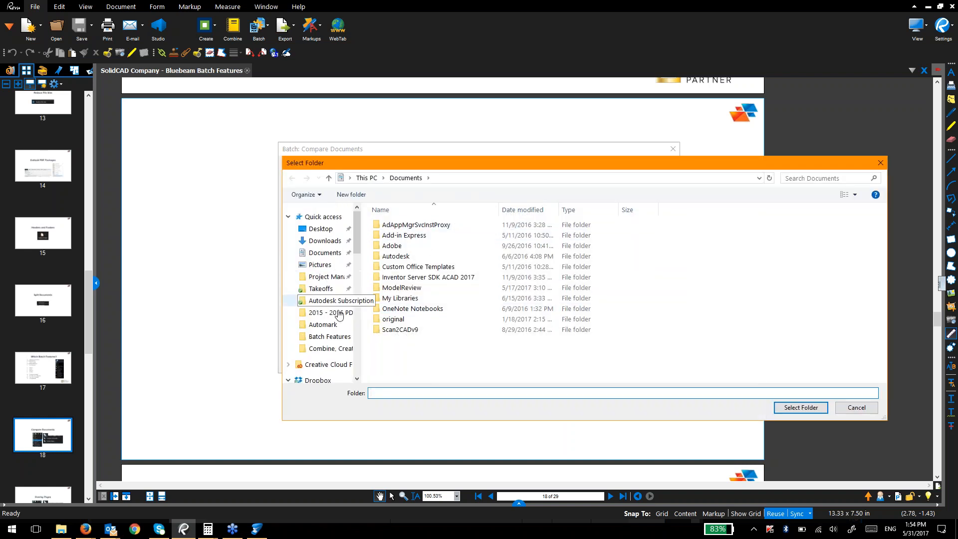
click(330, 337)
right_click(464, 295)
double_click(414, 257)
right_click(450, 280)
mouse_move(417, 407)
click(255, 406)
text(Webinar - Compare)
key(Return)
key(Return)
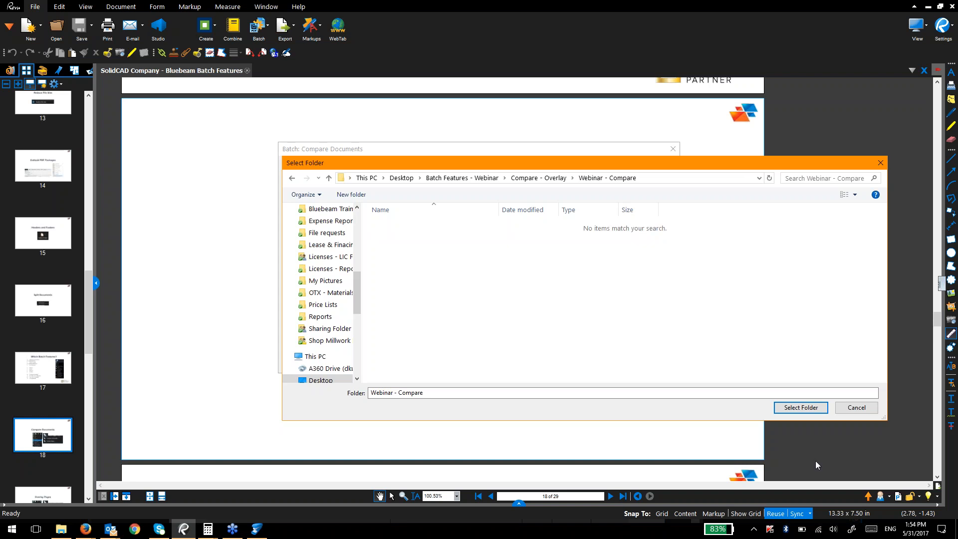
click(799, 408)
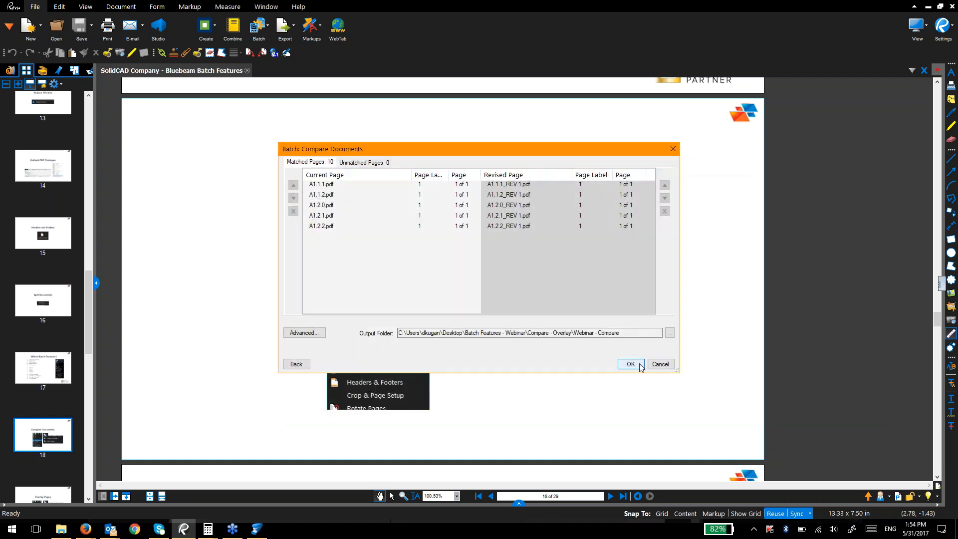
click(631, 364)
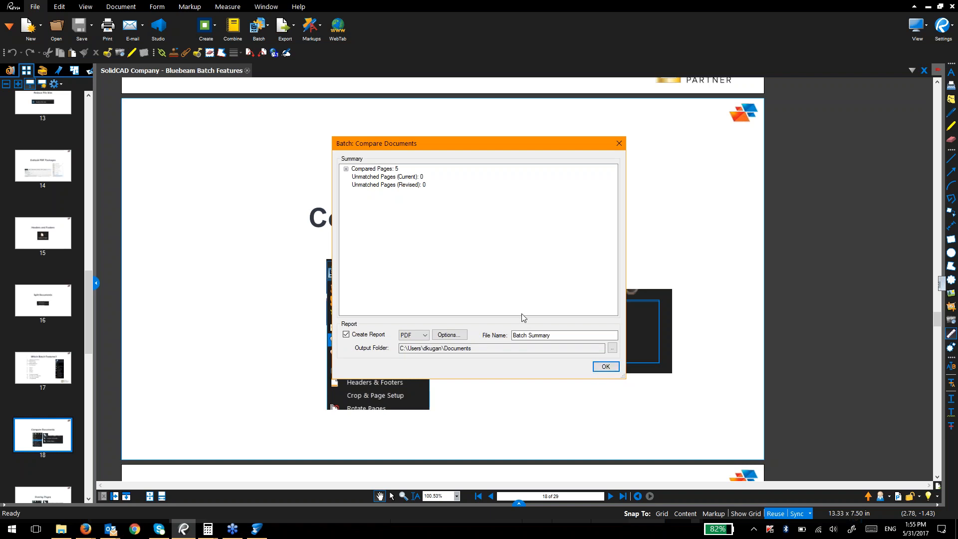
Step: View the Batch Summary totalling 121 differences, then open the A1.1.1 comparison with its 24 clouded changes
click(604, 366)
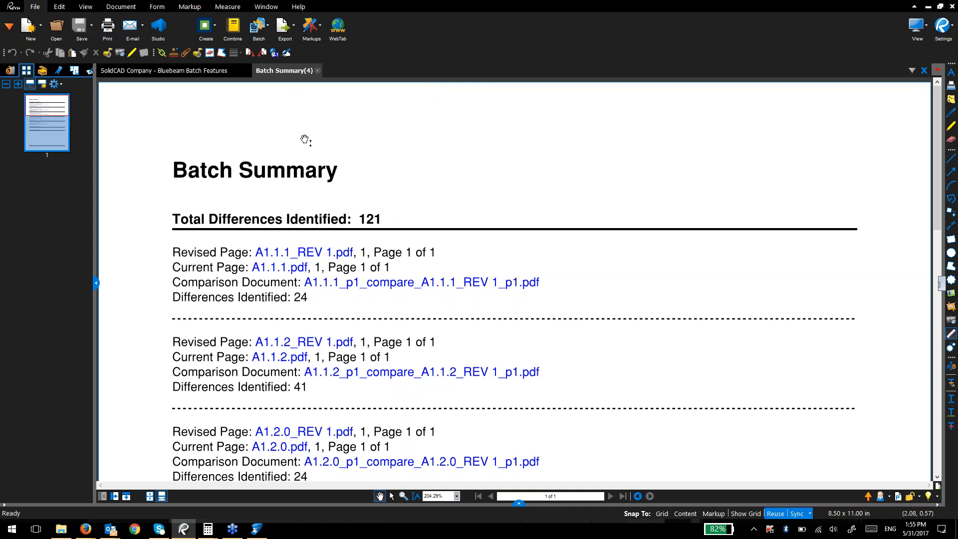
scroll(306, 261, down, 10)
scroll(306, 261, up, 6)
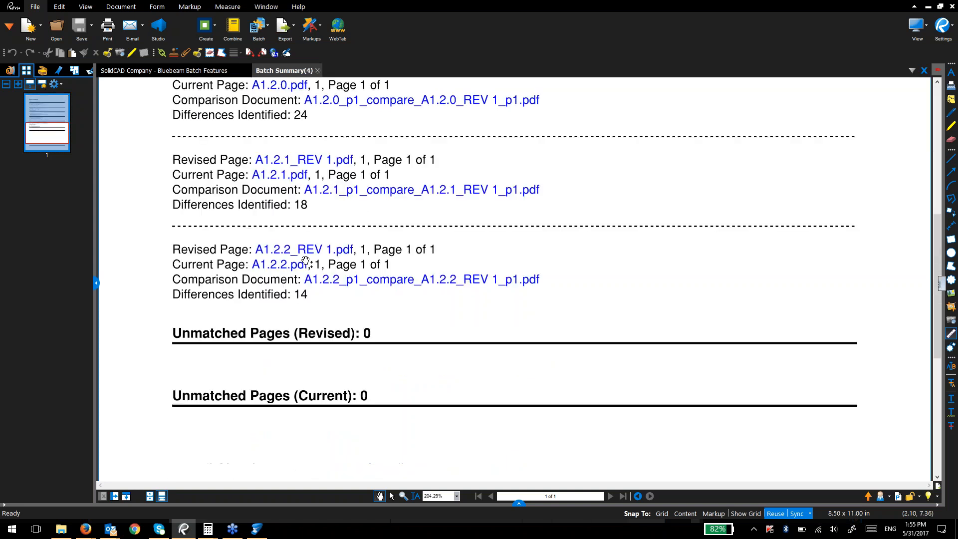
scroll(306, 261, up, 3)
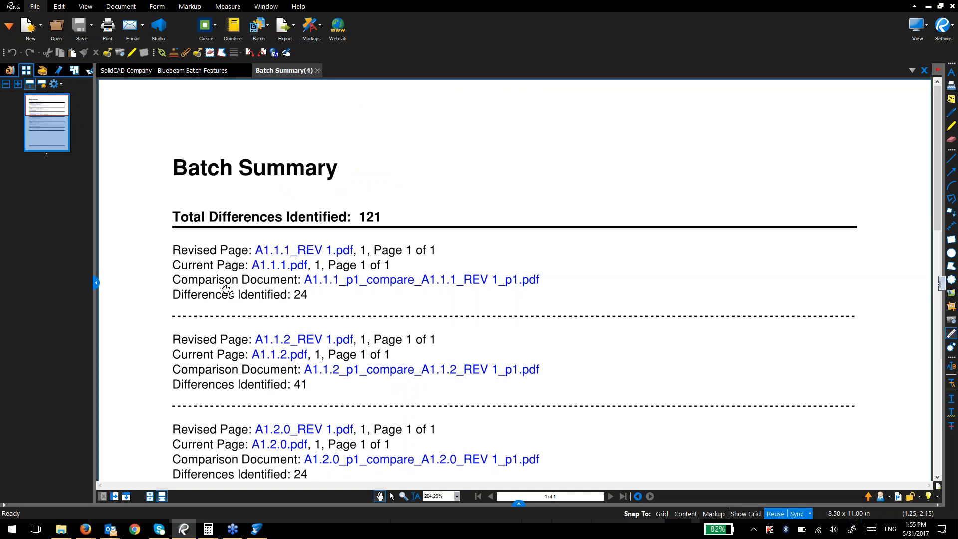
click(333, 284)
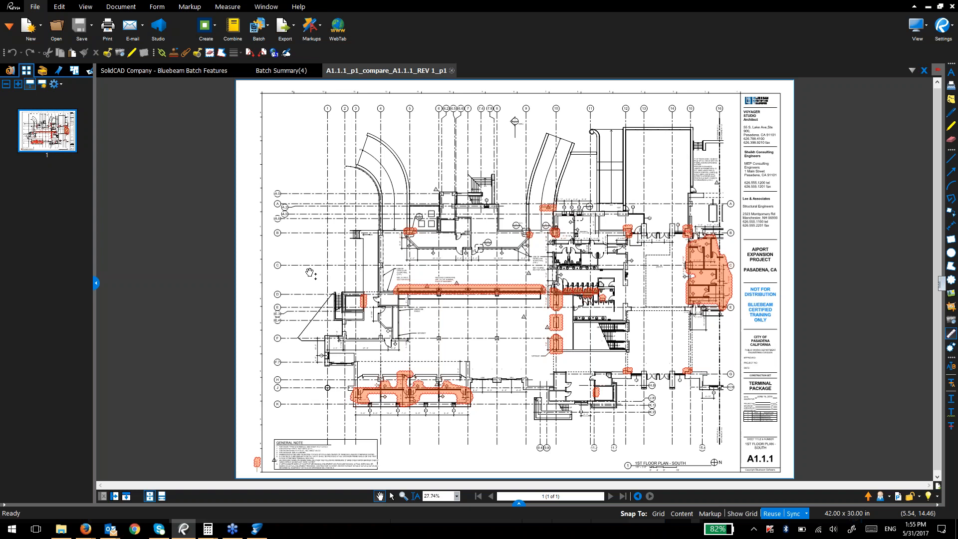
Step: Go back to the Batch Summary and open the A1.2.1 comparison document
click(272, 71)
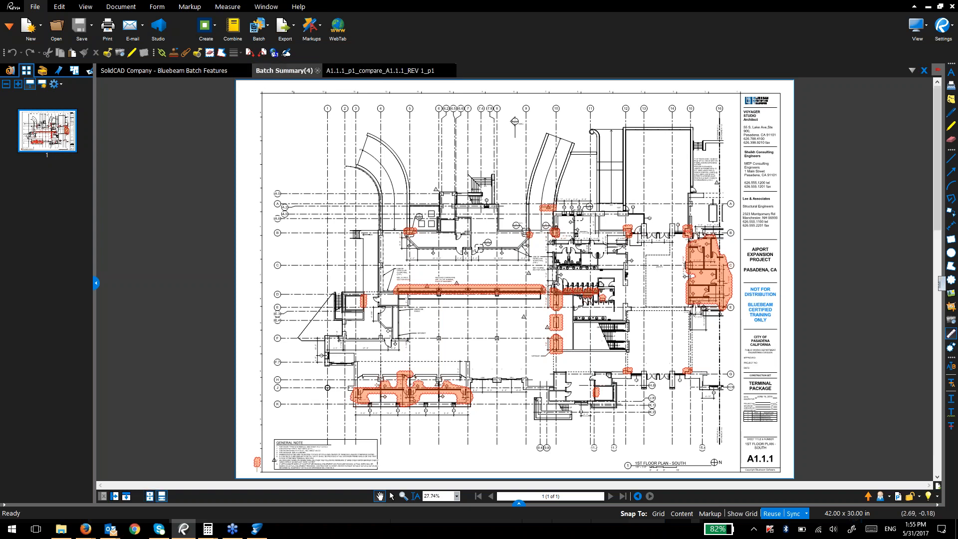
scroll(335, 380, down, 3)
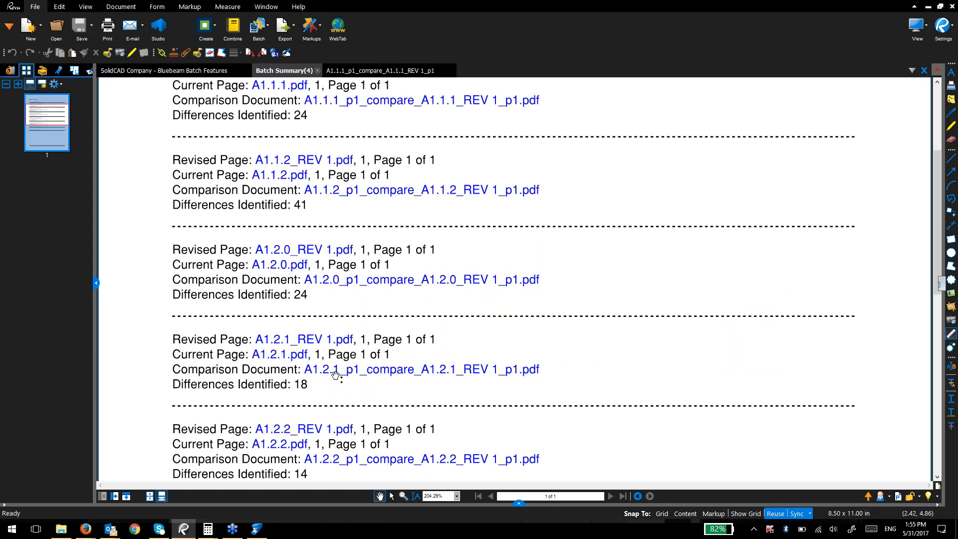
scroll(243, 229, up, 3)
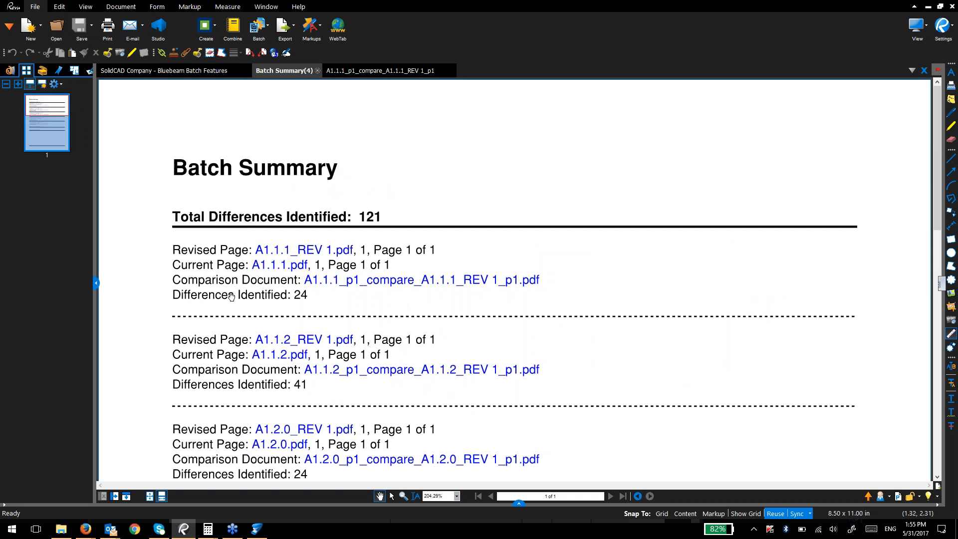
scroll(231, 298, down, 1)
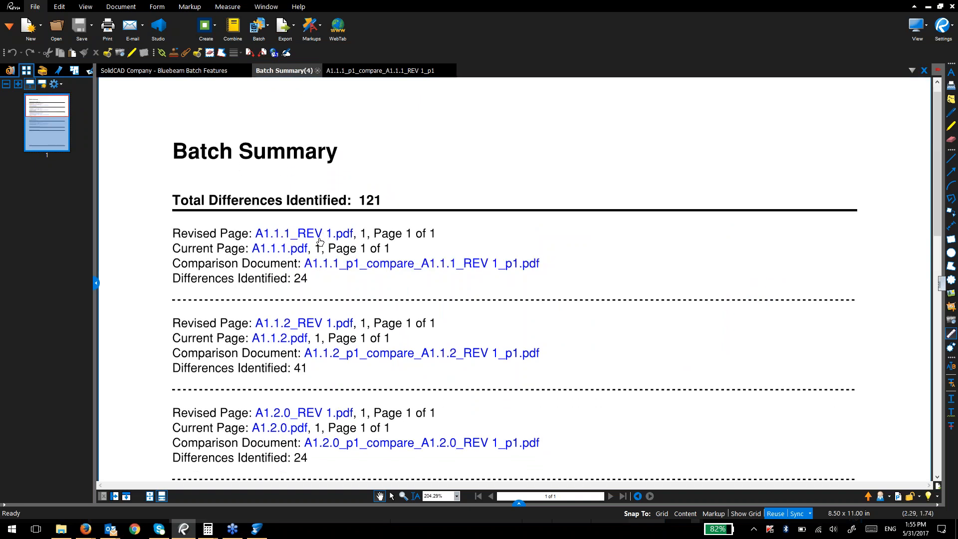
key(ctrl)
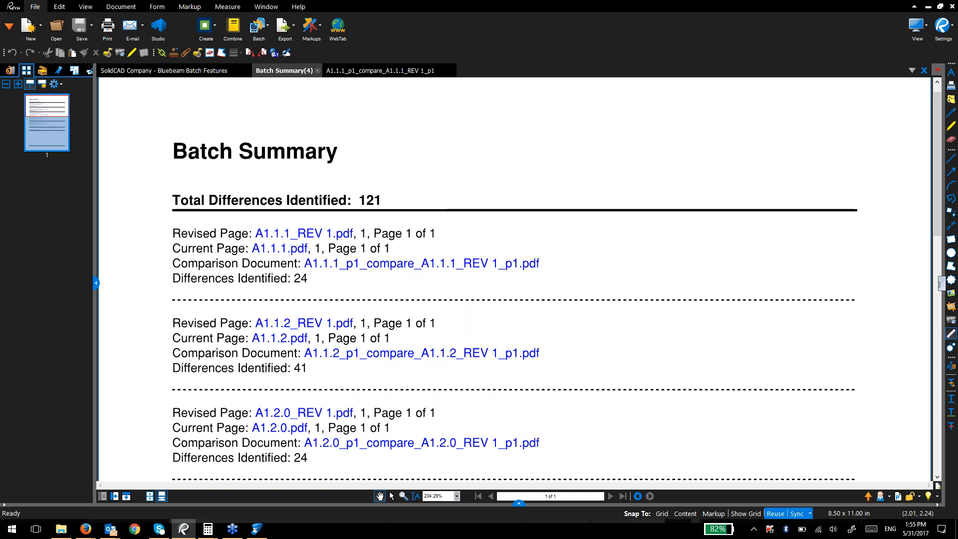
scroll(302, 364, down, 2)
scroll(301, 363, down, 4)
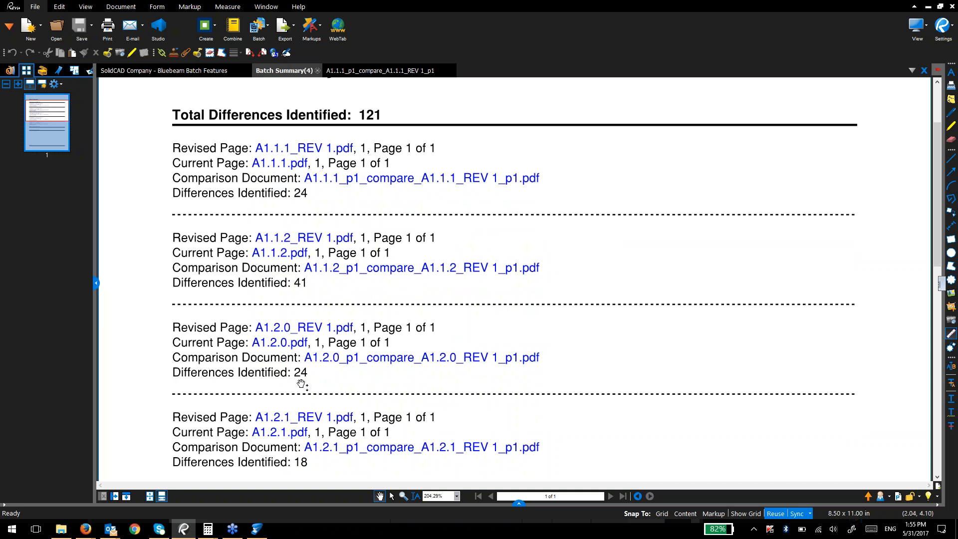
scroll(310, 382, down, 6)
click(326, 340)
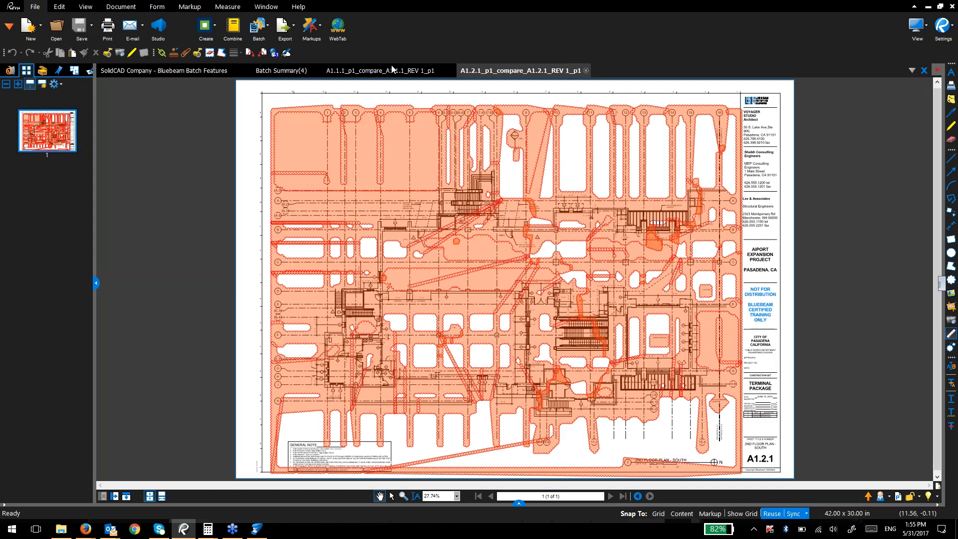
Step: Open the A1.2.2 comparison document and review its Difference markups in the Markups List
click(264, 71)
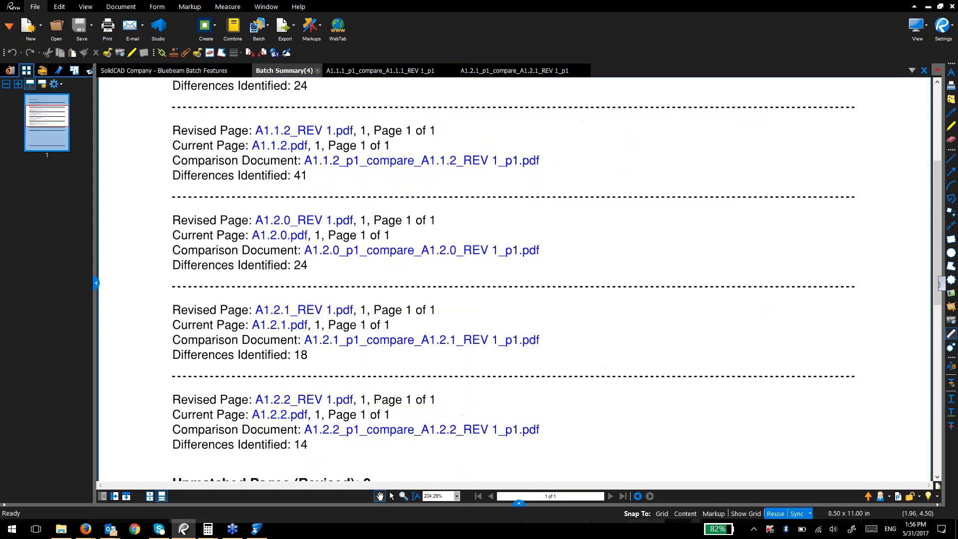
click(324, 430)
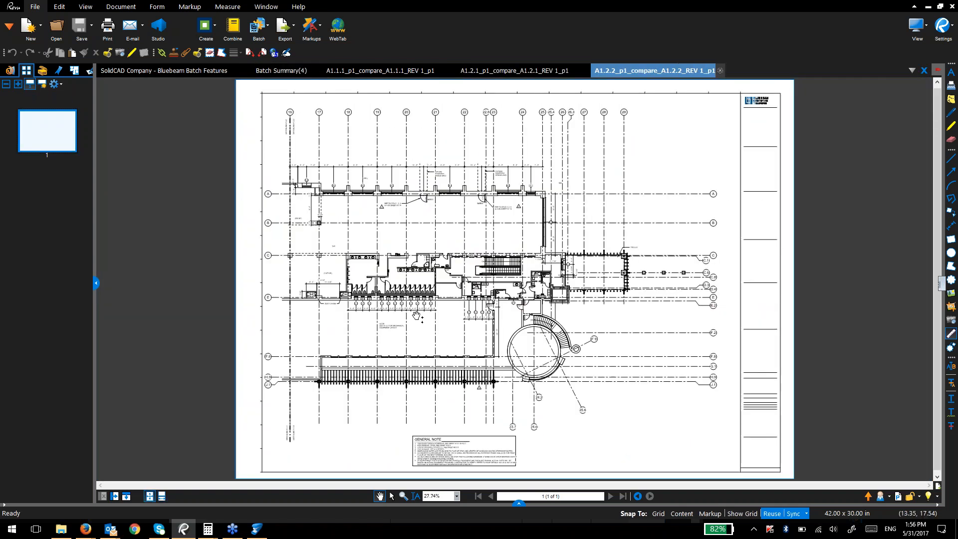
scroll(442, 322, down, 1)
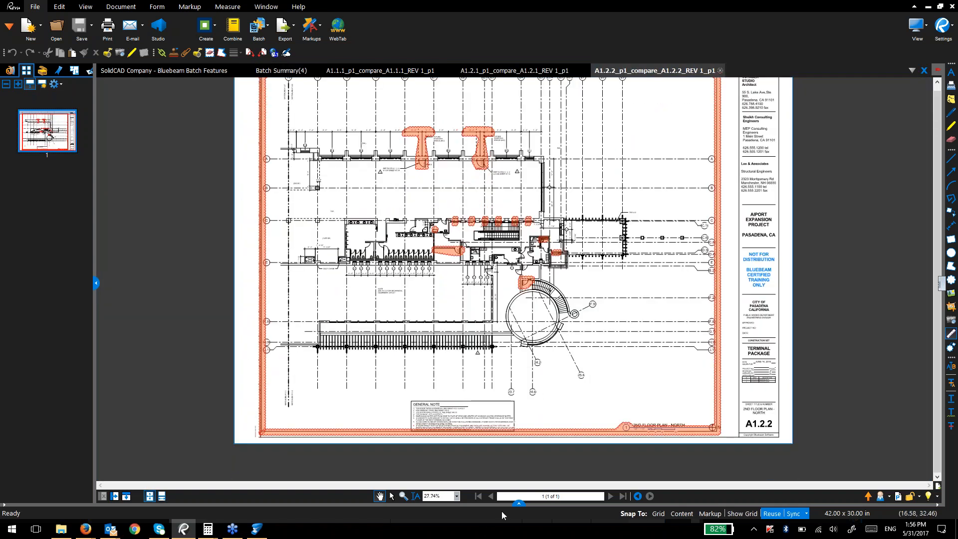
click(518, 505)
click(499, 428)
click(493, 461)
click(493, 482)
Step: Open the A1.2.2 document's Webinar - Compare folder in File Explorer, showing five compare PDFs
scroll(495, 463, down, 2)
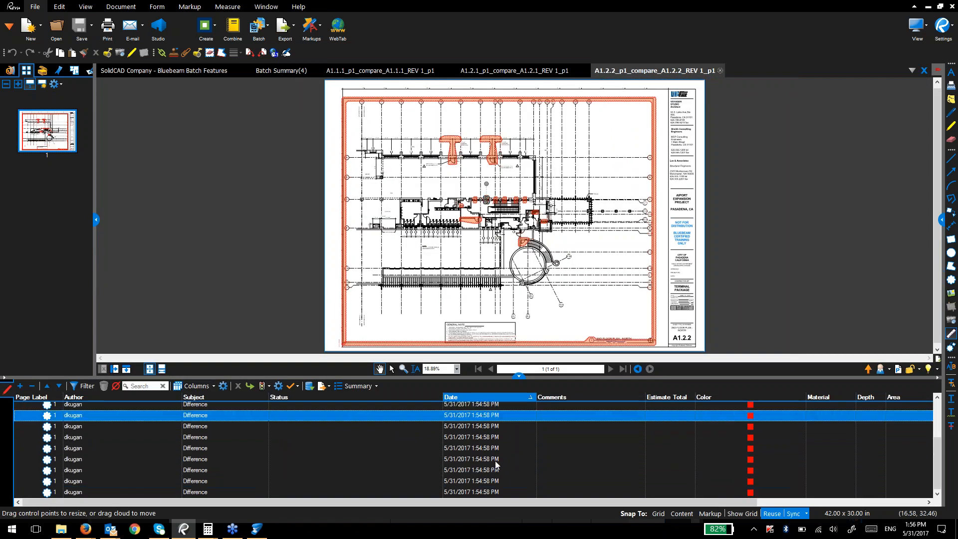
click(498, 470)
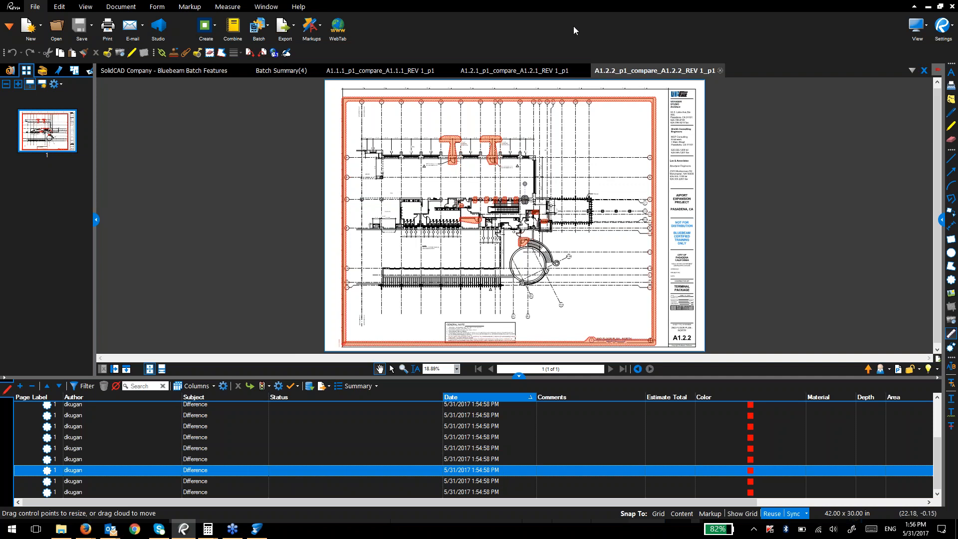
right_click(617, 67)
click(638, 178)
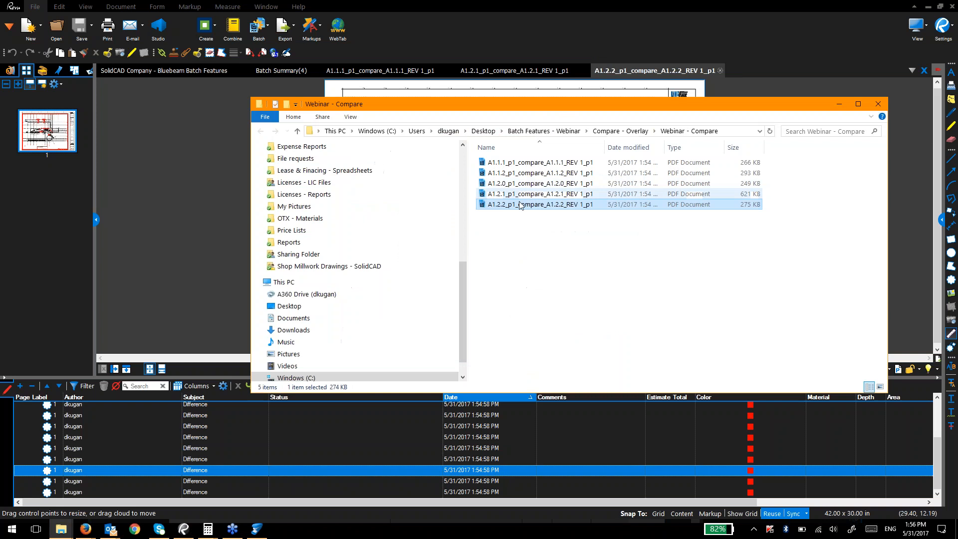
Step: Look in the Compare - Overlay folder, go back into Webinar - Compare, then return to Revu
click(642, 133)
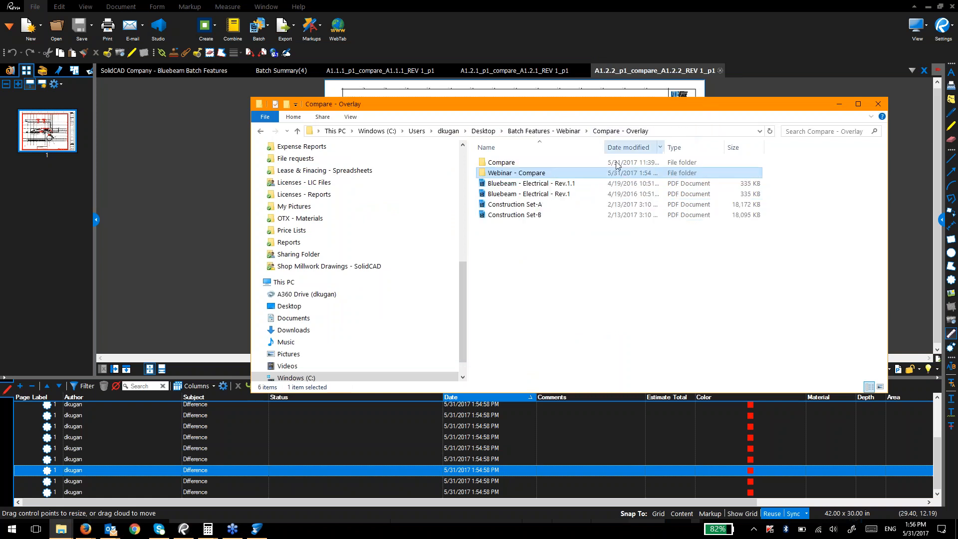
double_click(534, 176)
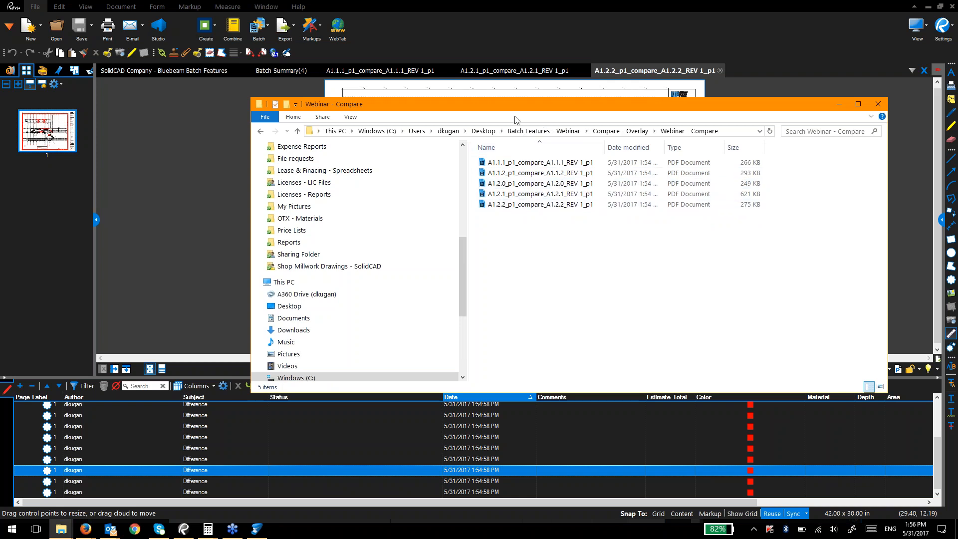
click(672, 71)
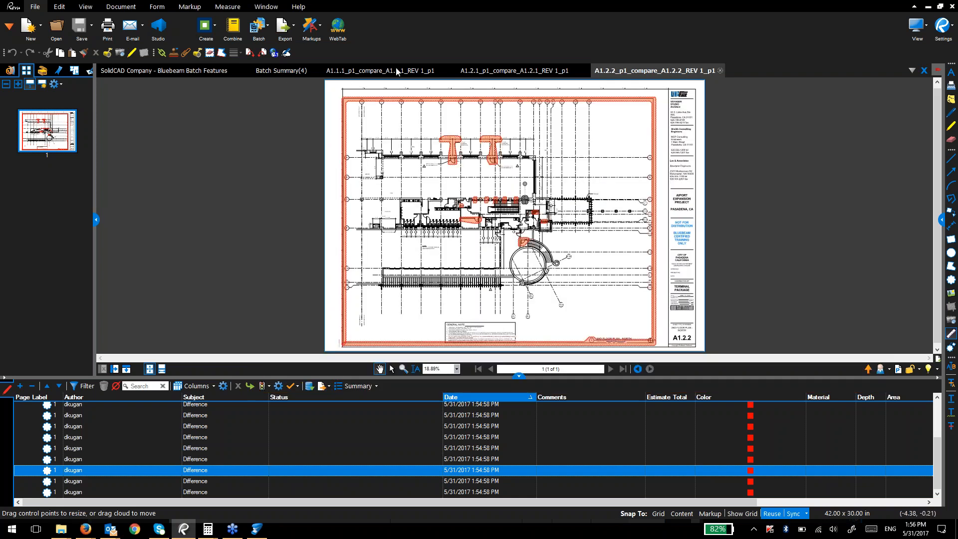
Step: Close the A1.1.1, A1.2.1 and A1.2.2 comparison documents
click(443, 71)
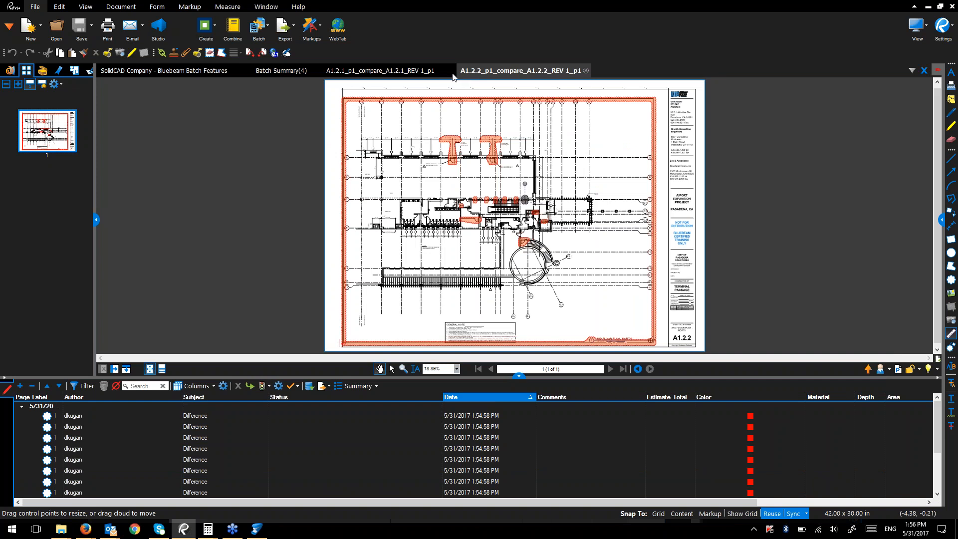
click(451, 71)
click(451, 71)
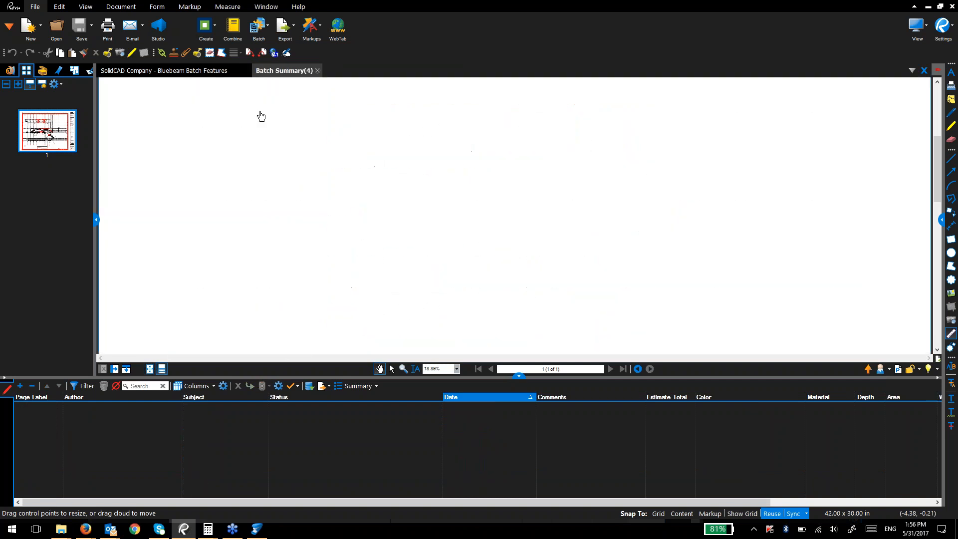
Step: Bring up slide 19, Overlay Pages, in the SolidCAD deck with the Markups List hidden
click(226, 70)
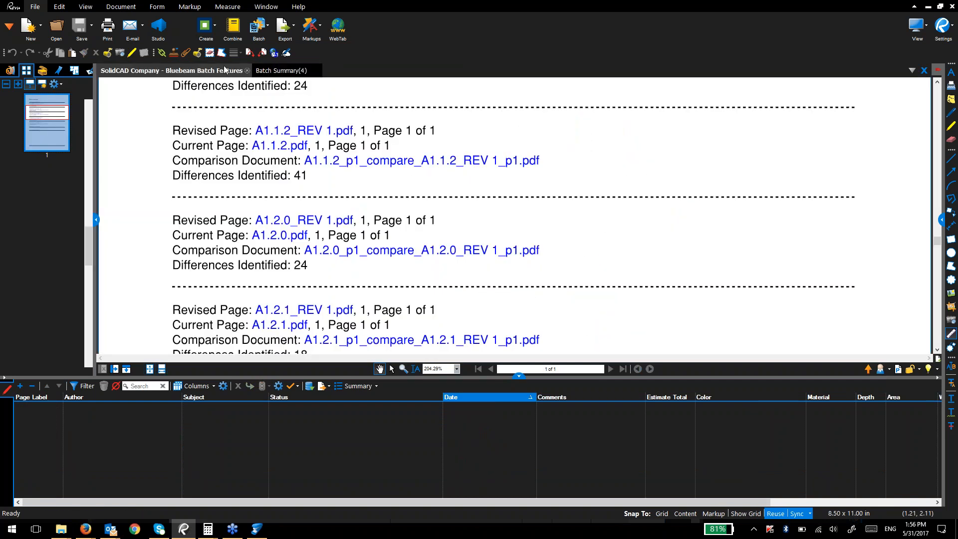
scroll(293, 260, down, 5)
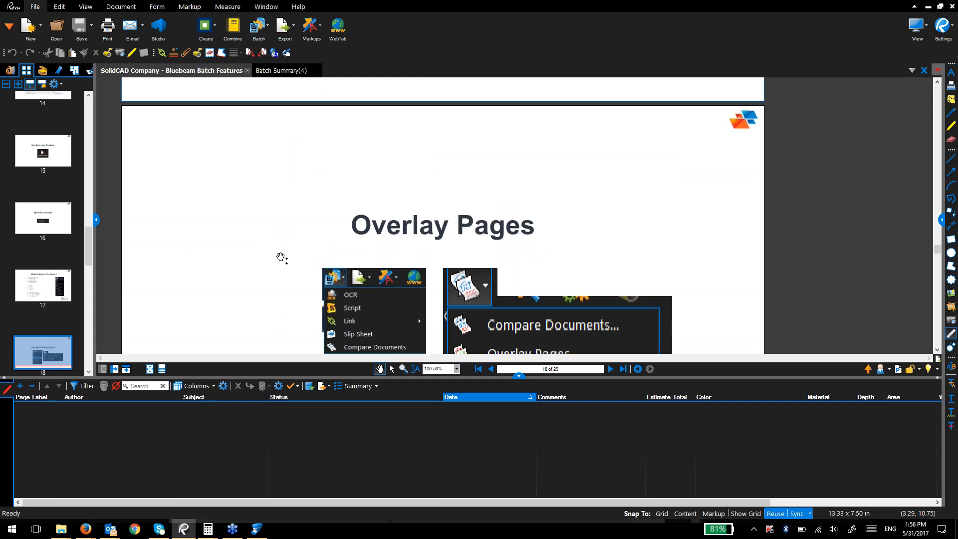
scroll(284, 240, down, 2)
click(517, 375)
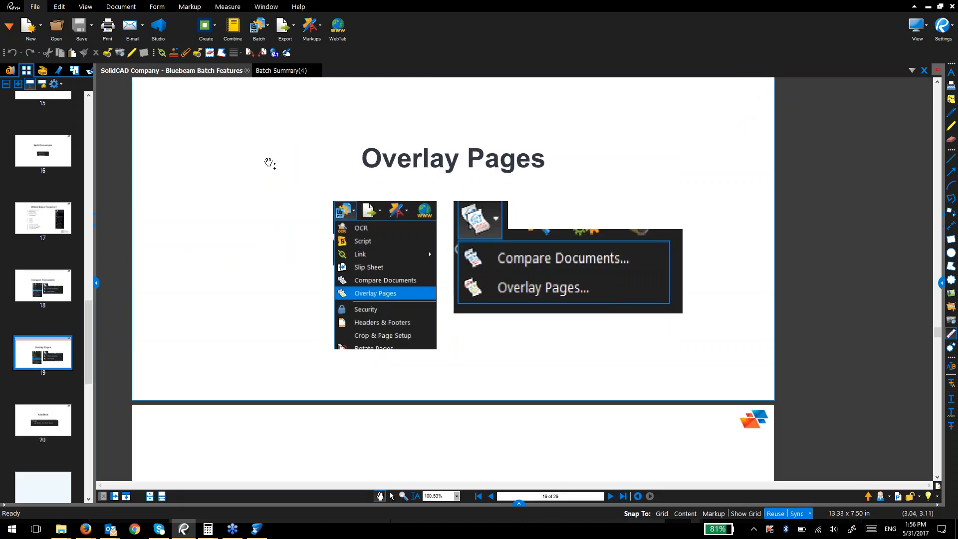
click(120, 6)
click(341, 27)
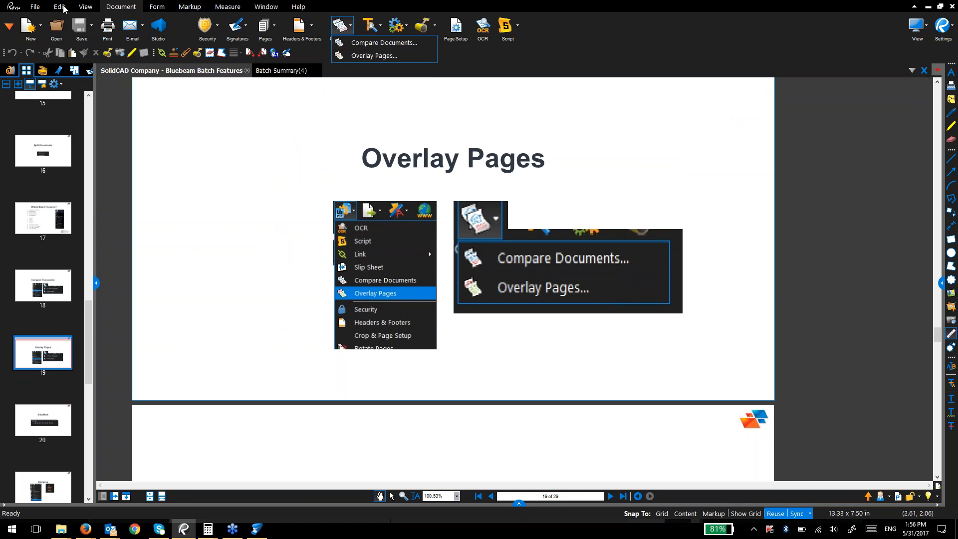
click(137, 5)
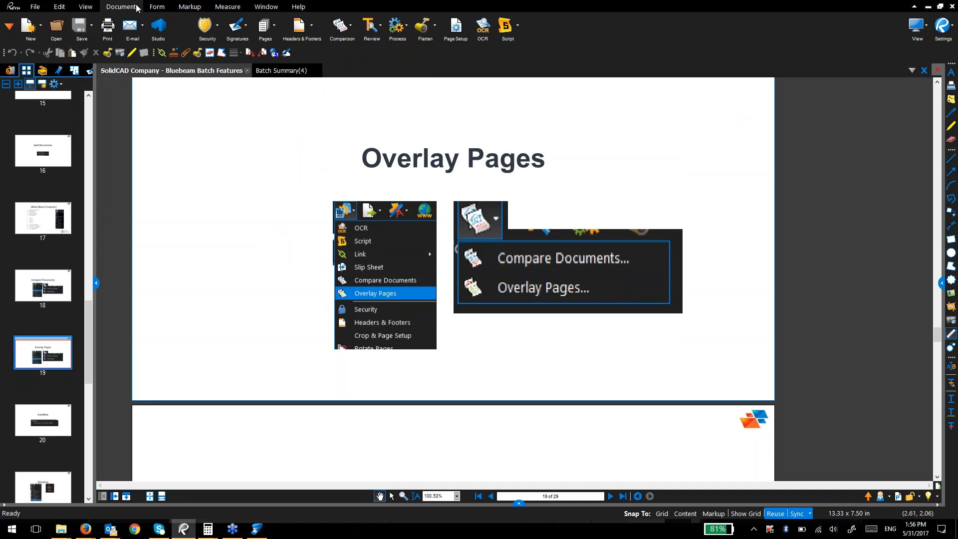
click(35, 6)
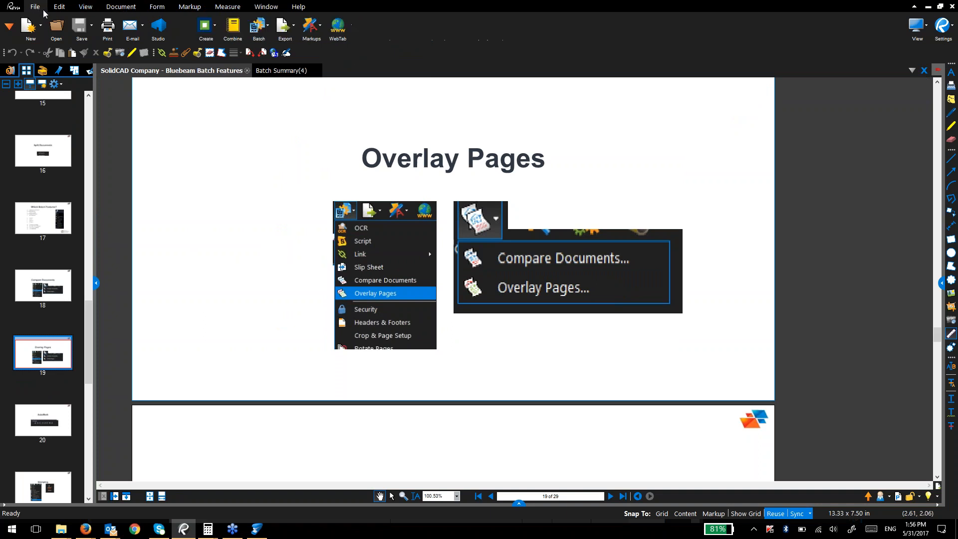
click(259, 27)
Step: Start a batch overlay, adding the open files as current pages and removing Batch Summary(4).pdf
click(288, 108)
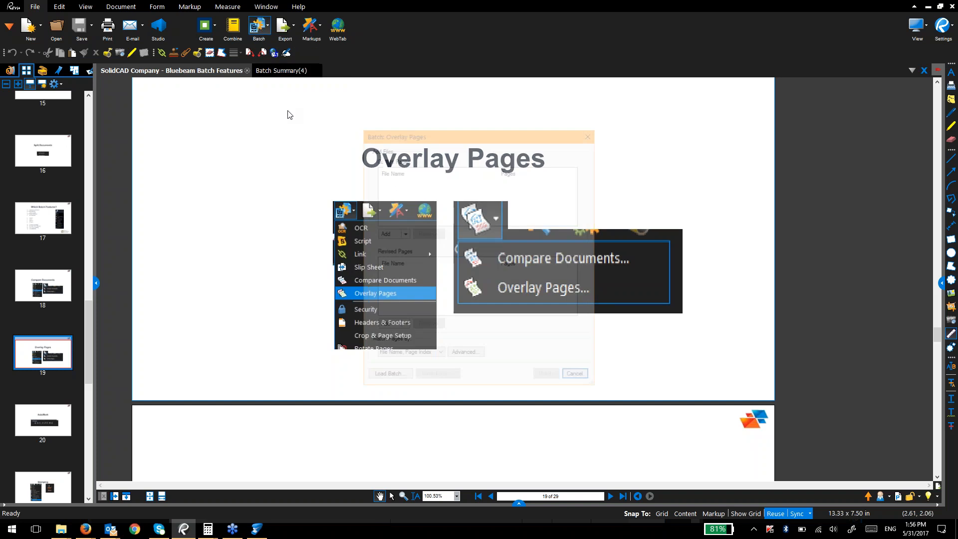
click(403, 235)
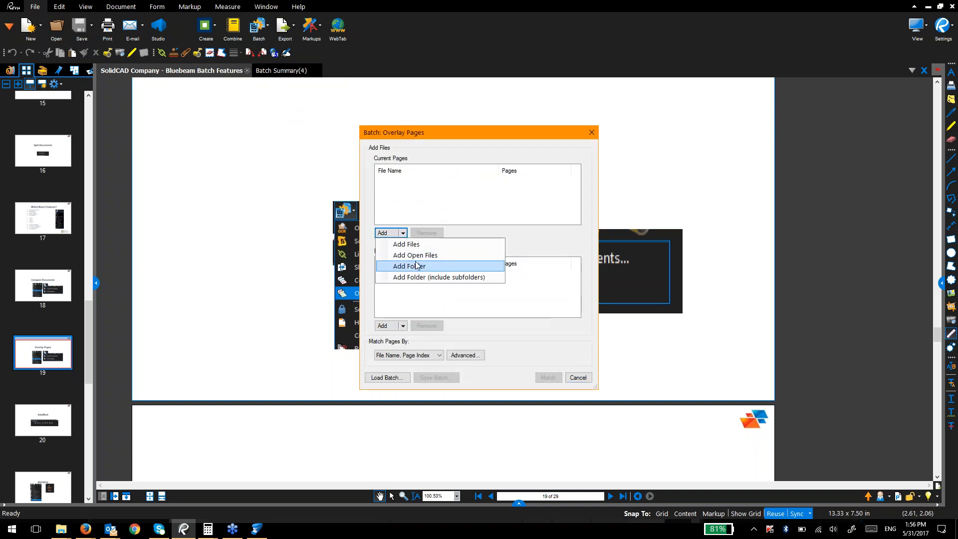
click(417, 255)
click(417, 193)
click(426, 233)
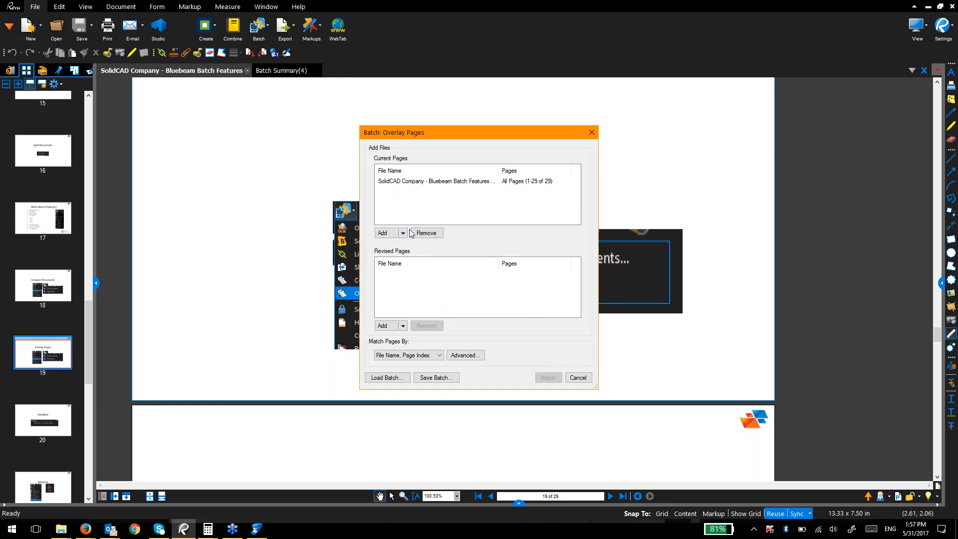
click(402, 233)
click(409, 266)
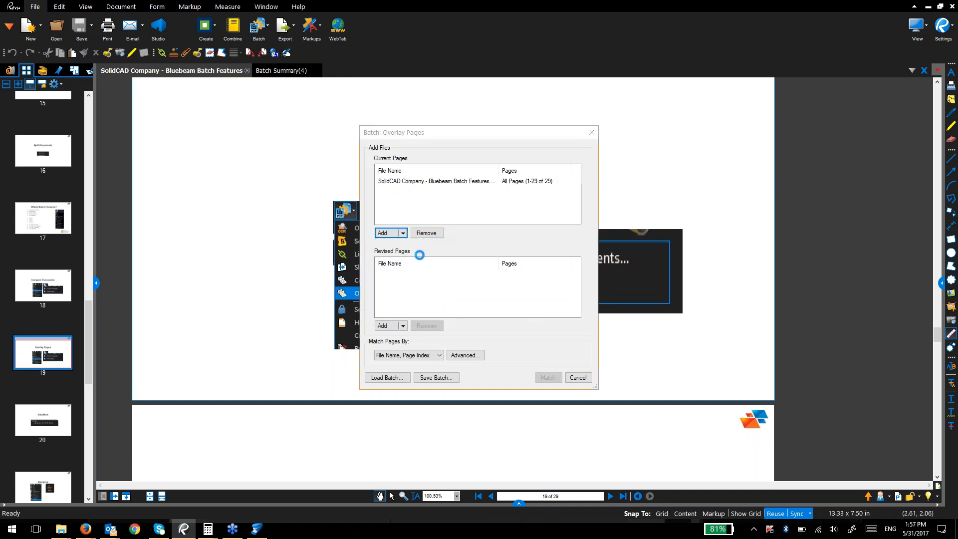
click(694, 161)
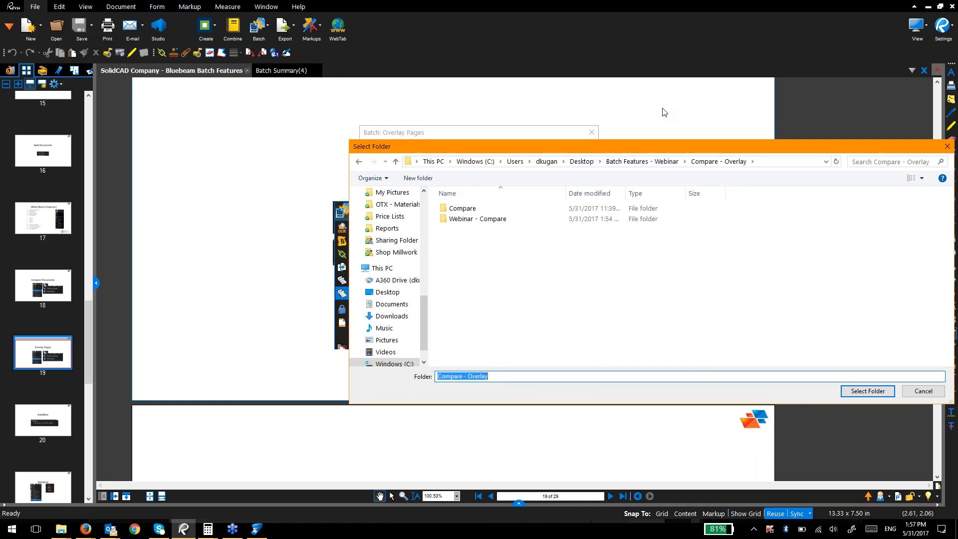
key(Escape)
Step: Add Bluebeam - Electrical - Rev.1.pdf as current pages and remove the SolidCAD Company deck
click(404, 233)
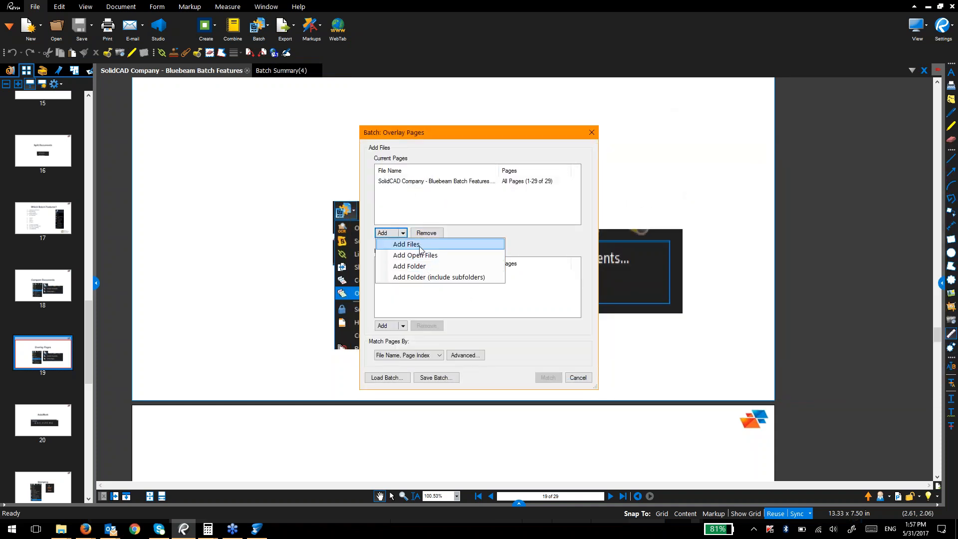
click(419, 244)
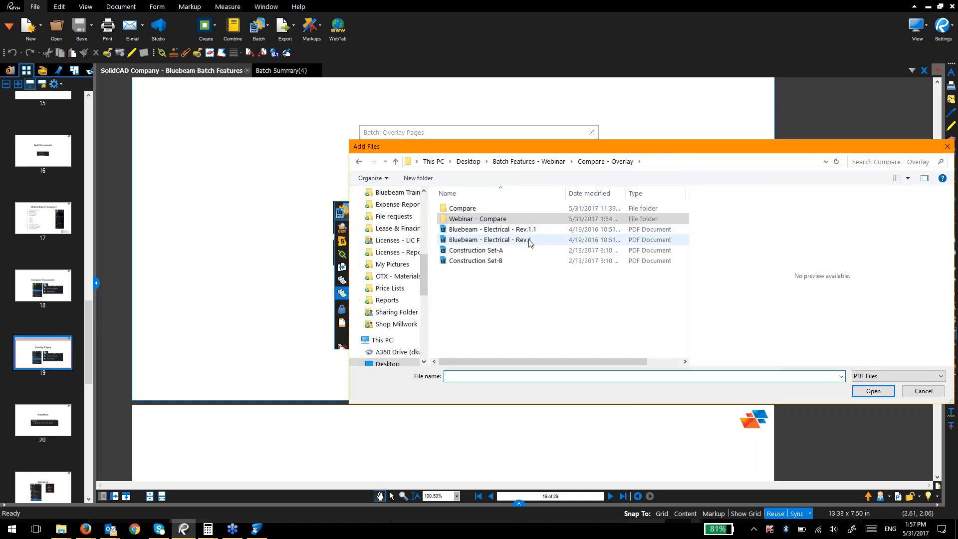
click(530, 241)
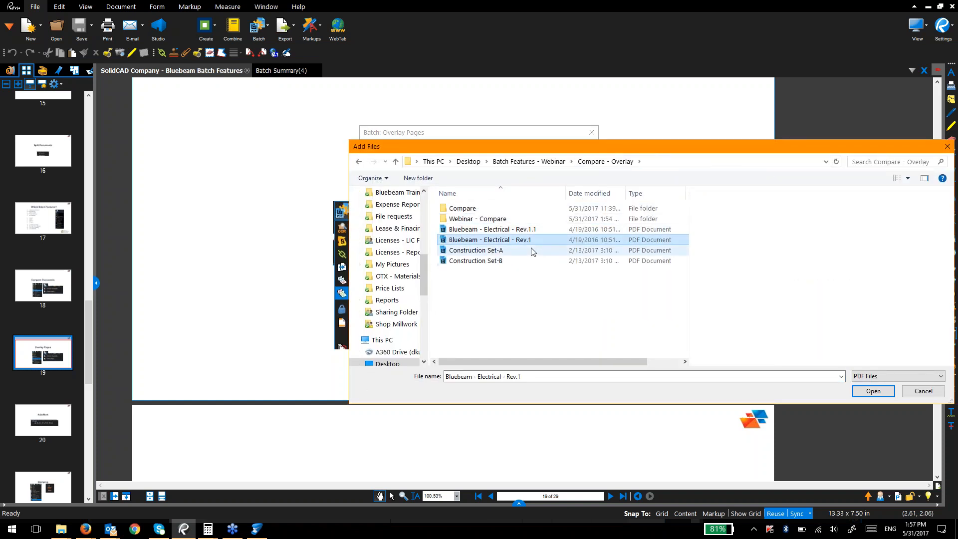
double_click(529, 241)
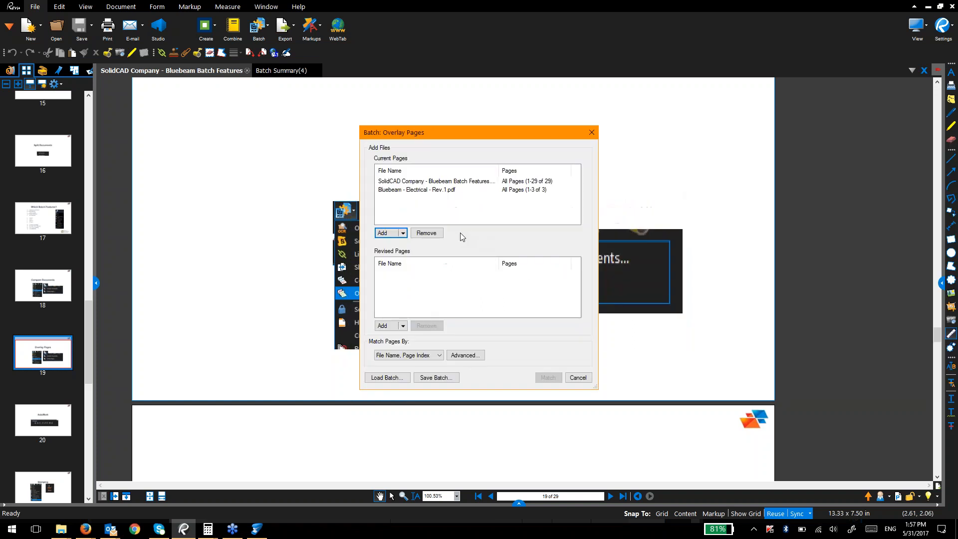
click(453, 186)
click(427, 233)
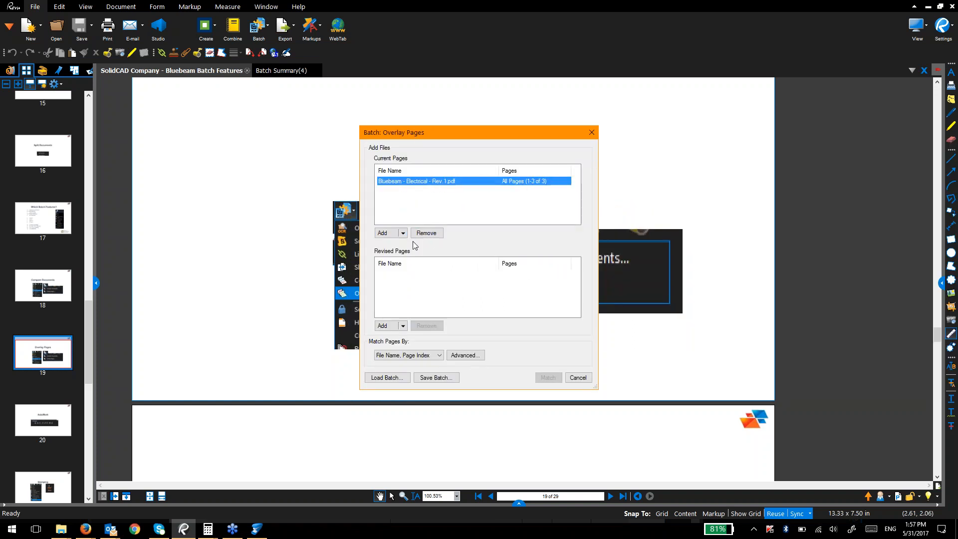
Step: Add Electrical Rev.1.1.pdf as revised pages and match all three page pairs
click(403, 325)
click(407, 337)
click(562, 231)
double_click(562, 232)
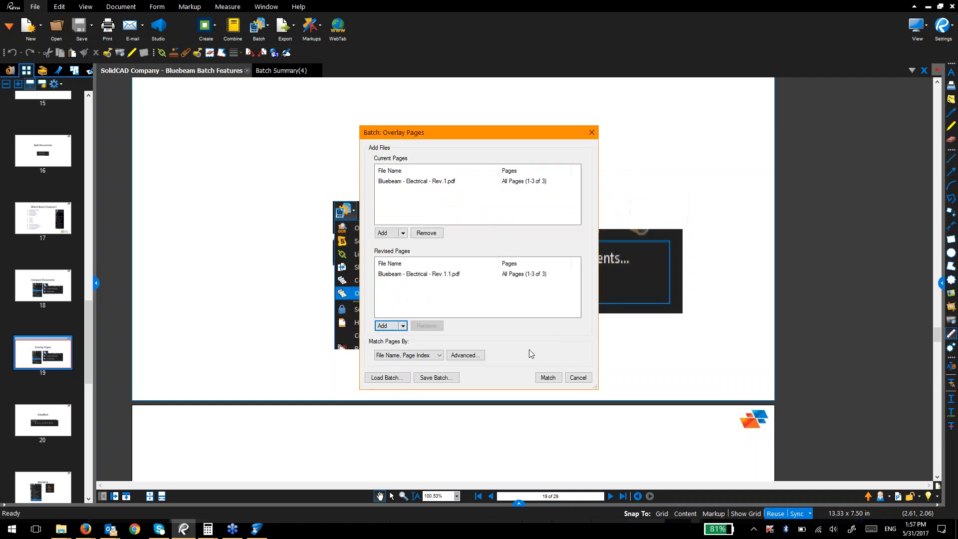
click(547, 378)
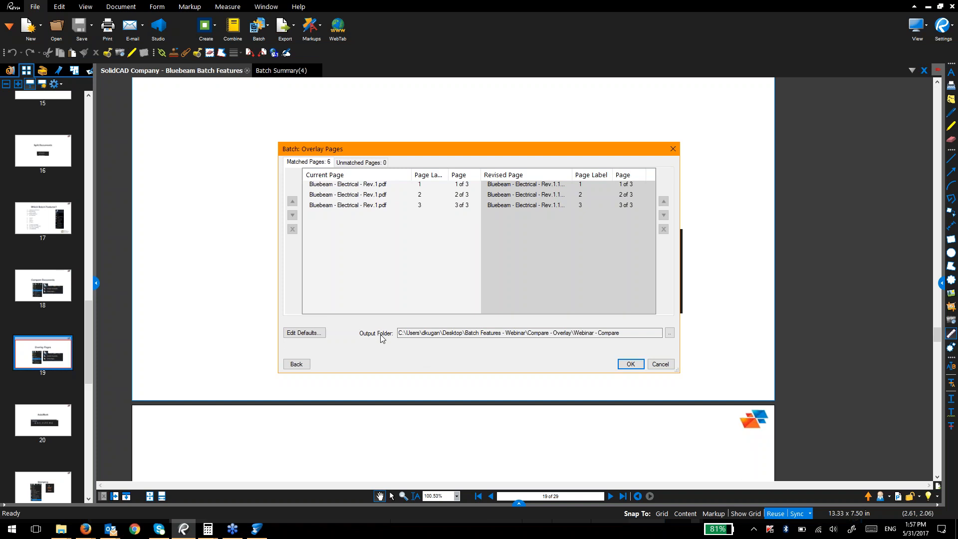
Step: Set the overlay's Layer 2 colour to magenta and run it, producing 3 overlaid pages
click(321, 334)
click(419, 184)
click(423, 232)
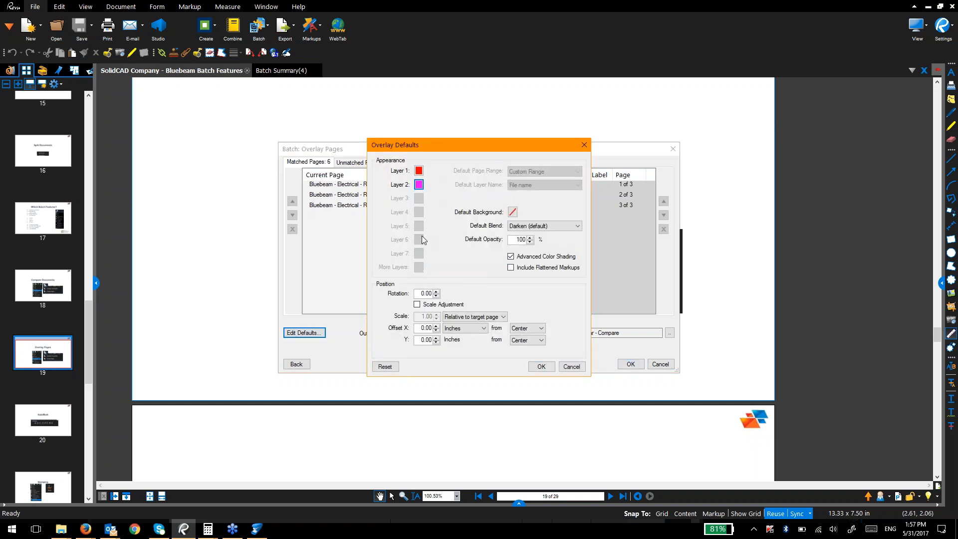
click(540, 367)
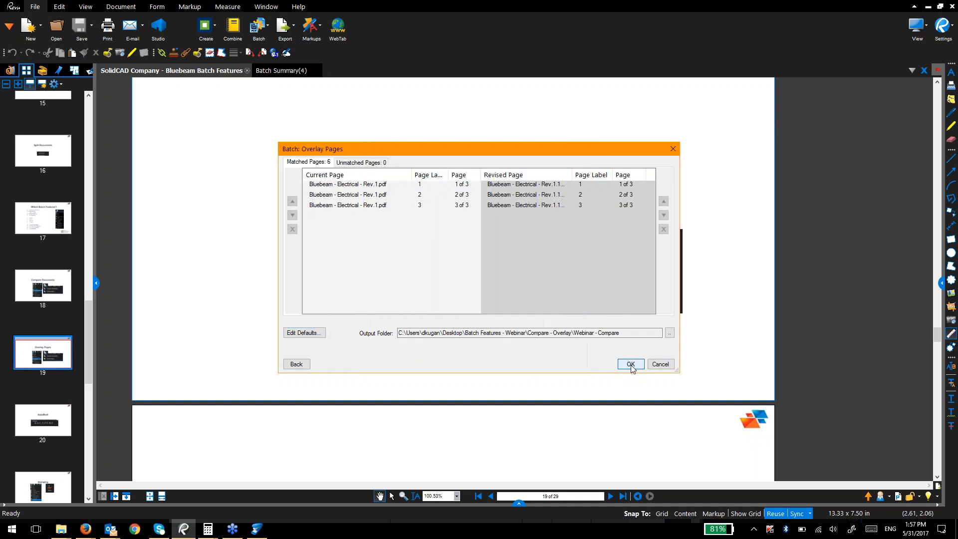
click(625, 364)
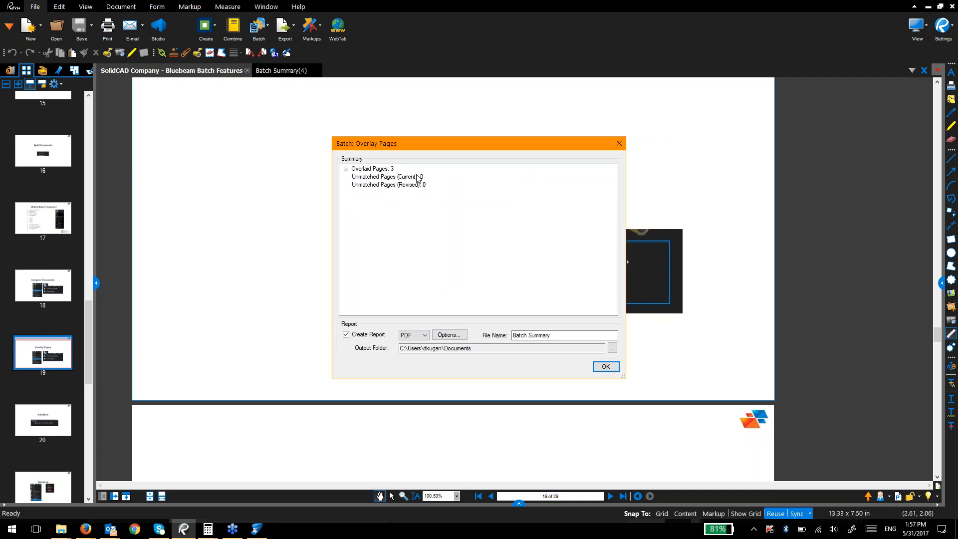
Step: Open the Batch Summary(5) report and its page 1 overlay document
click(597, 366)
scroll(341, 295, down, 5)
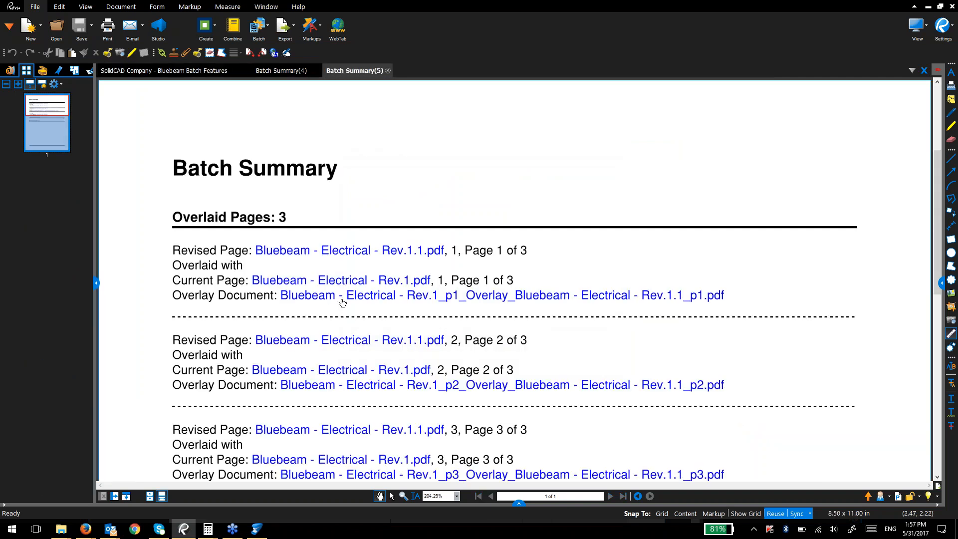
scroll(344, 310, up, 6)
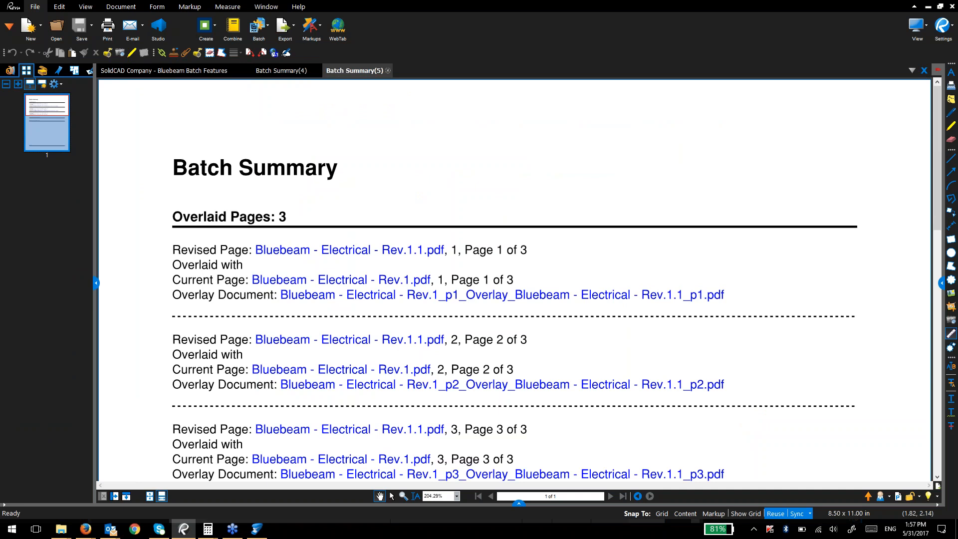
right_click(346, 298)
click(322, 309)
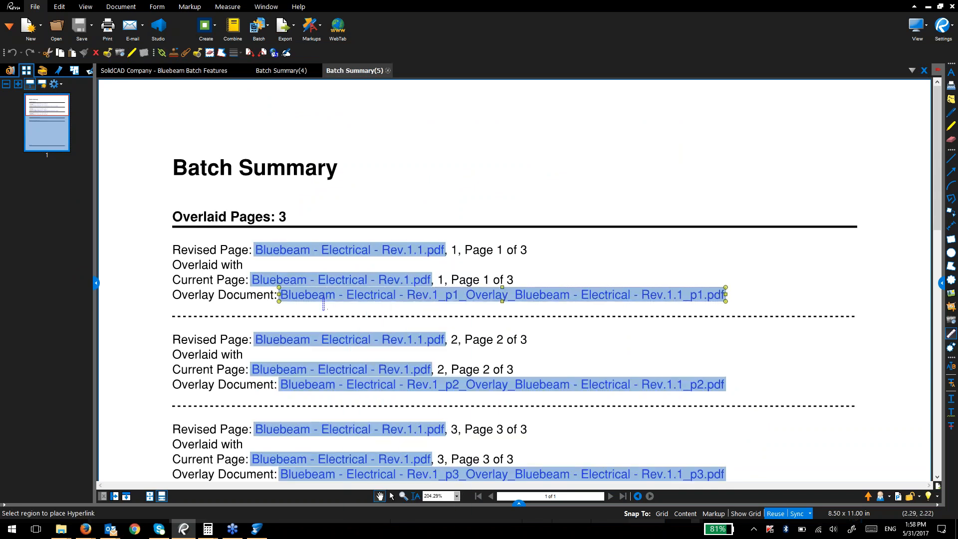
click(324, 300)
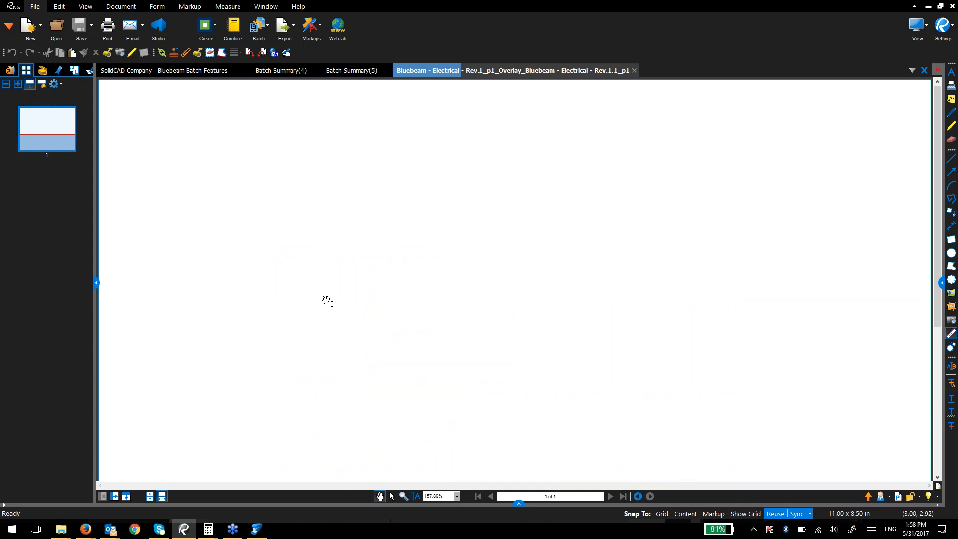
Step: Zoom in on the magenta LP1-5 tags, then go back to Batch Summary(5)
scroll(445, 322, down, 3)
drag(446, 351, 443, 270)
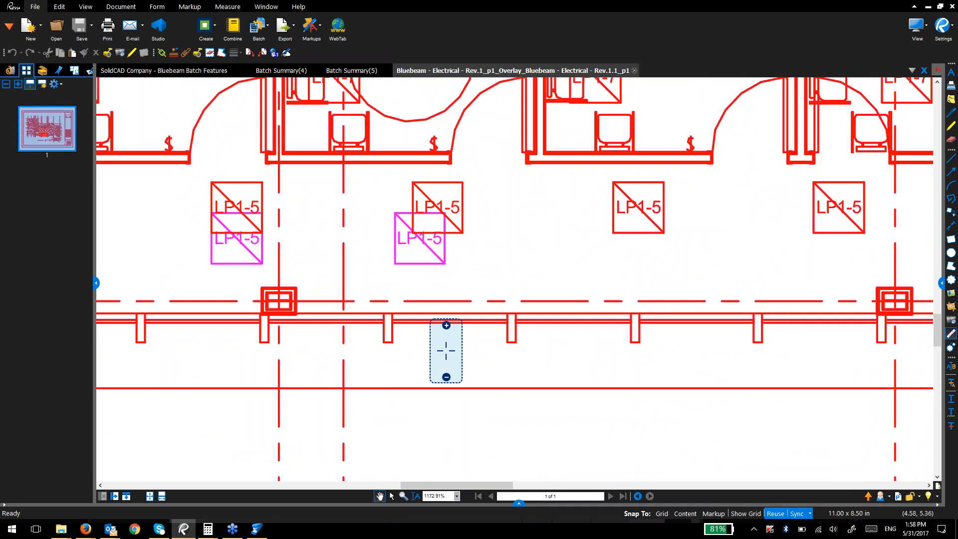
click(373, 67)
scroll(349, 359, down, 3)
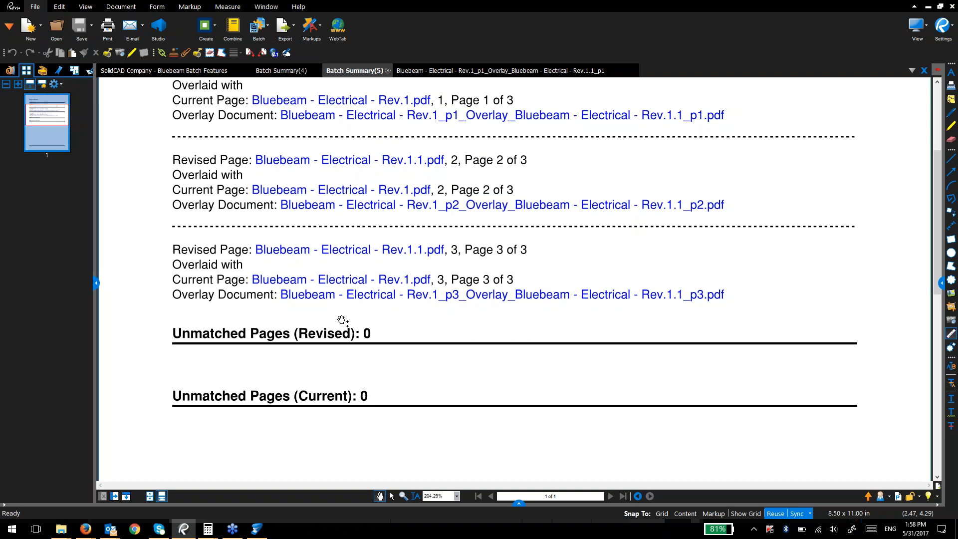
Step: Close Batch Summary(5), the page 1 overlay and Batch Summary(4), leaving the presentation on slide 20, AutoMark
click(131, 73)
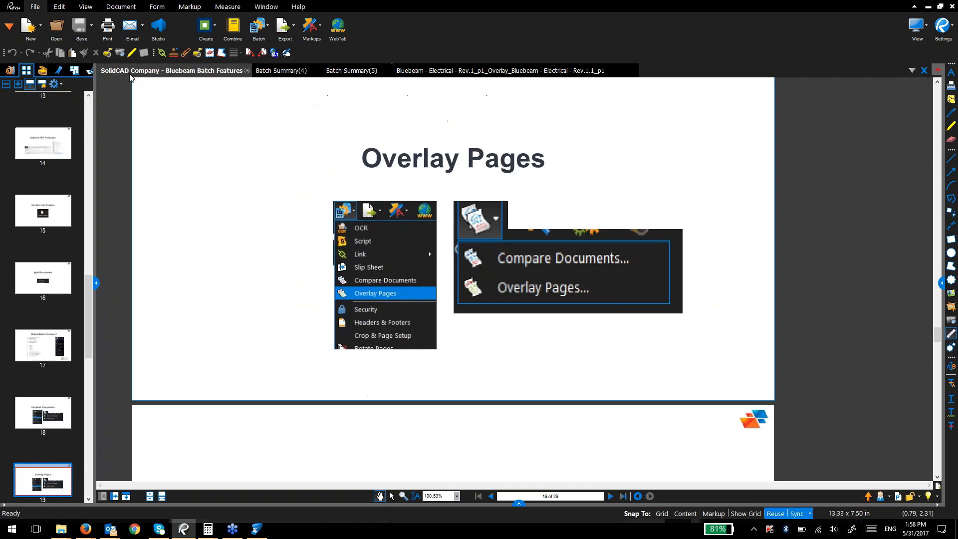
scroll(257, 259, down, 5)
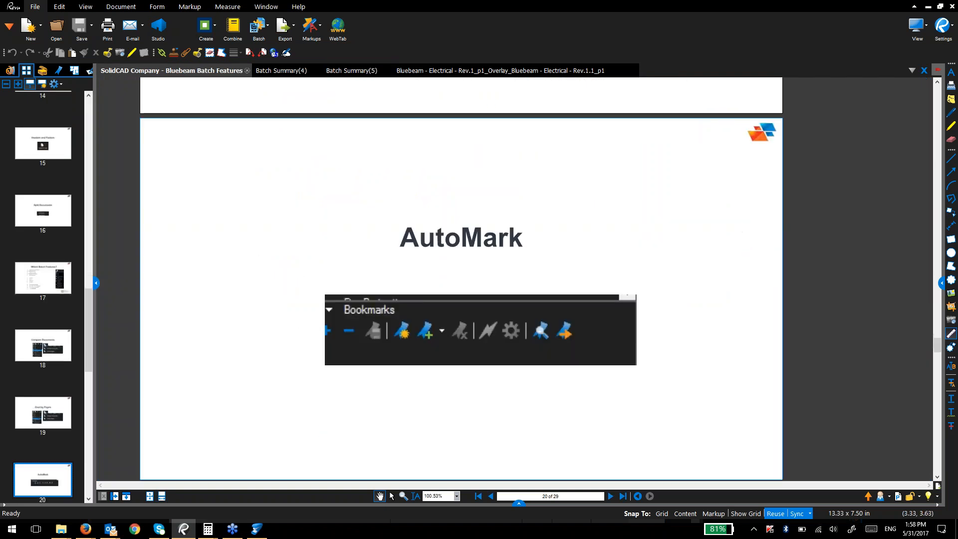
click(356, 72)
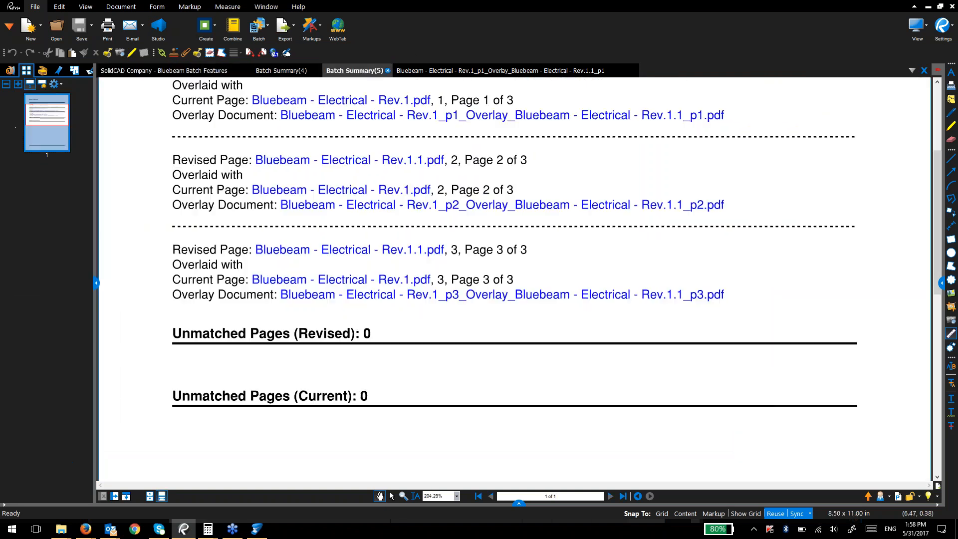
click(388, 70)
click(353, 71)
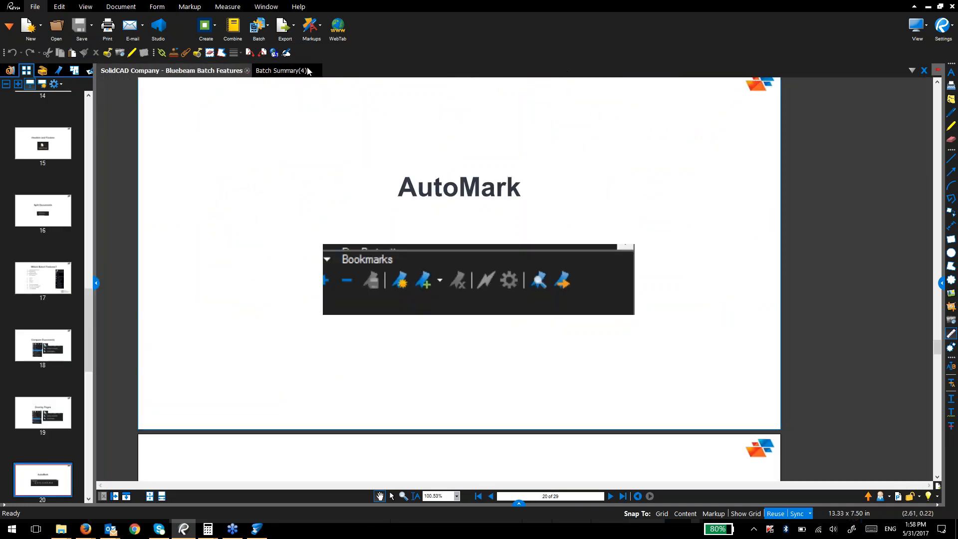
click(309, 71)
click(317, 71)
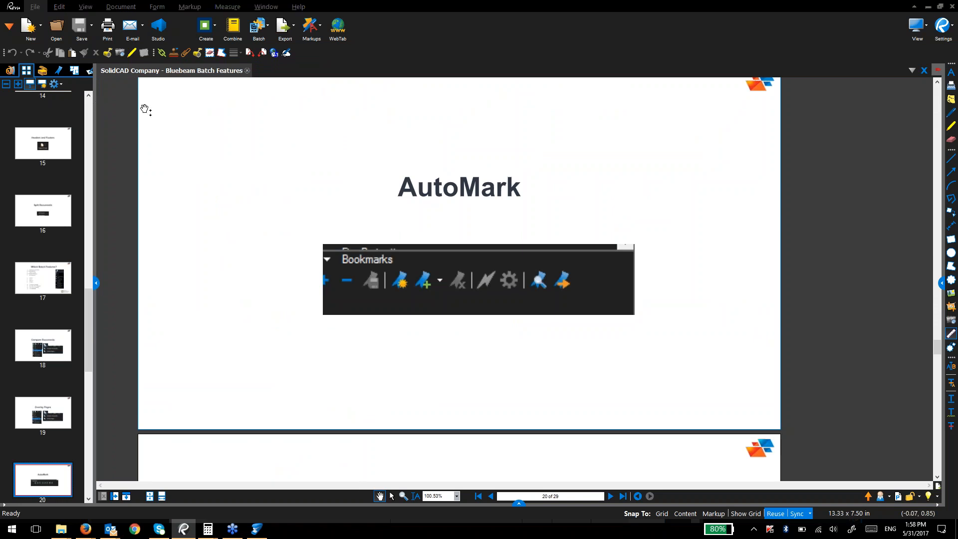
key(alt+Tab)
Step: Open AutomarkBookmark.pdf from the Batch Features - Webinar Automark folder into Revu
key(alt+Left)
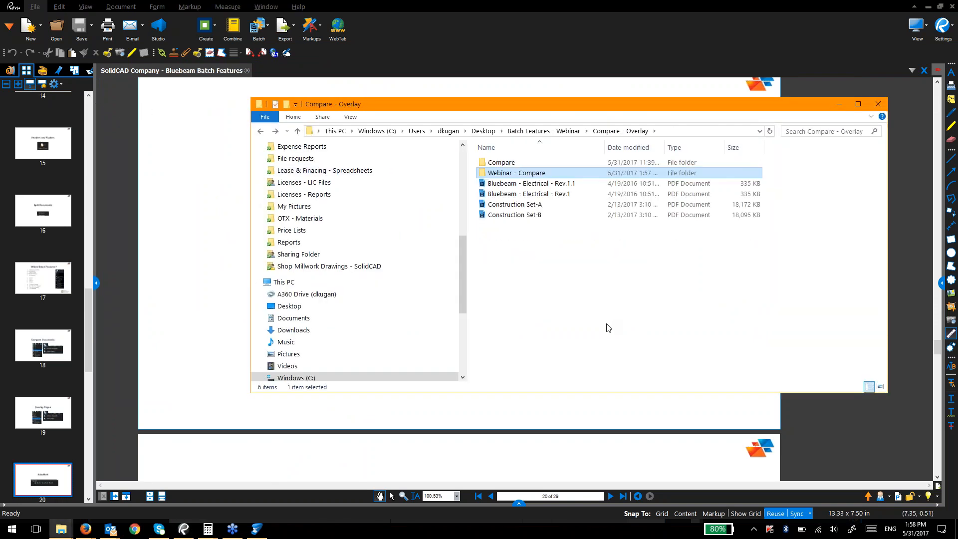
click(544, 130)
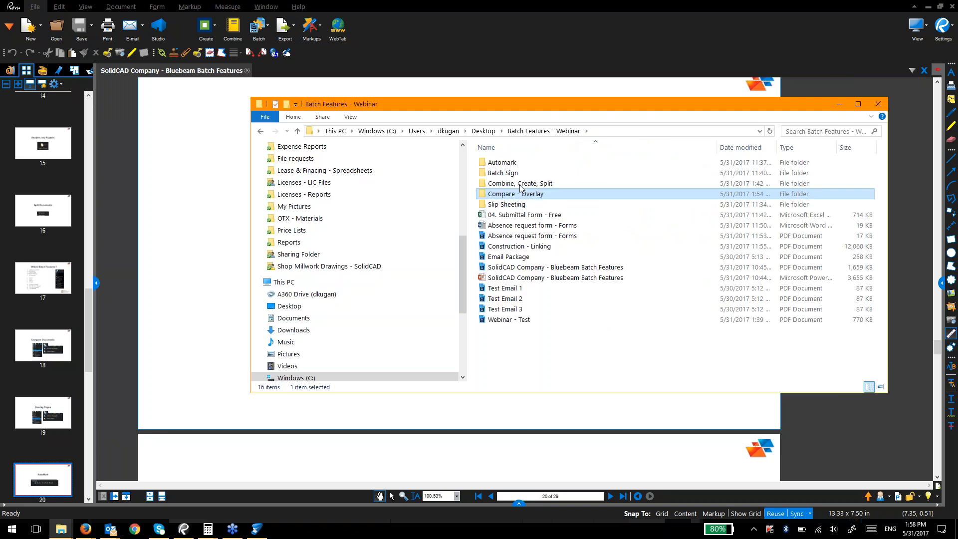
double_click(519, 161)
click(521, 164)
double_click(520, 162)
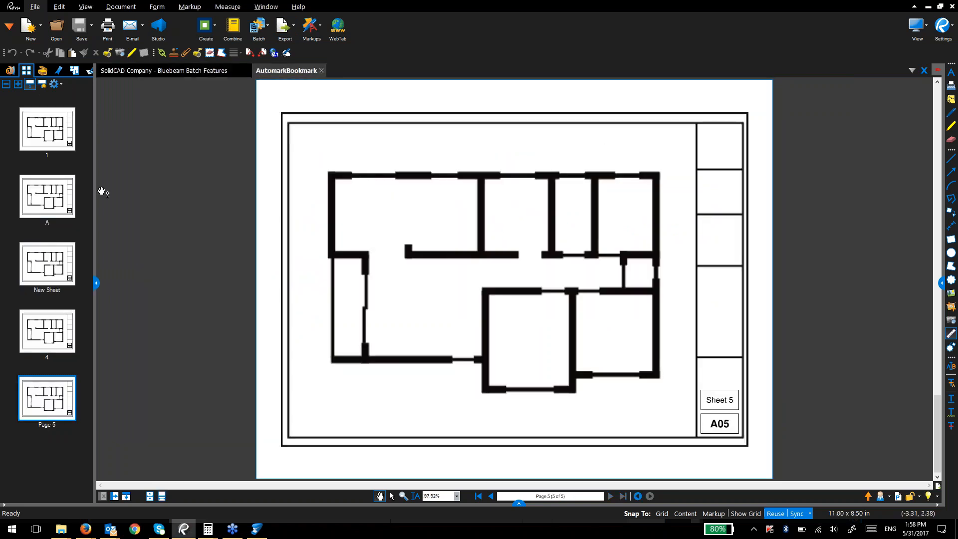
Step: Jump to Sheet 1 (A01) on page 1, widen the side panel and switch to Bookmarks
click(64, 139)
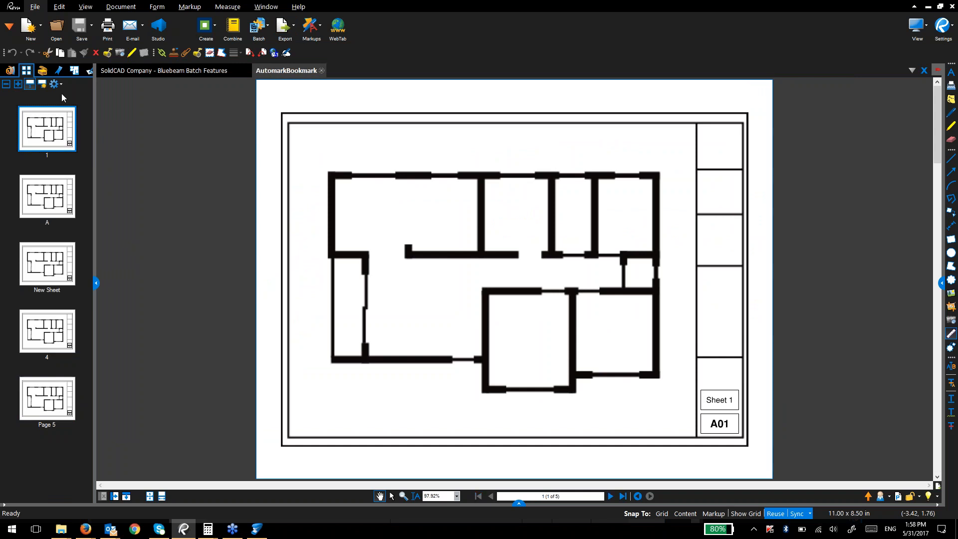
drag(94, 84, 136, 84)
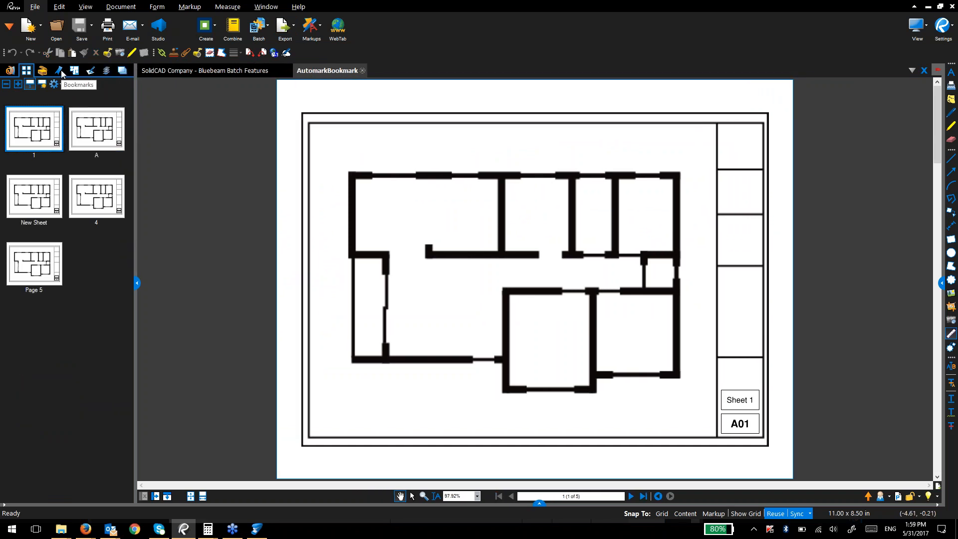
click(59, 71)
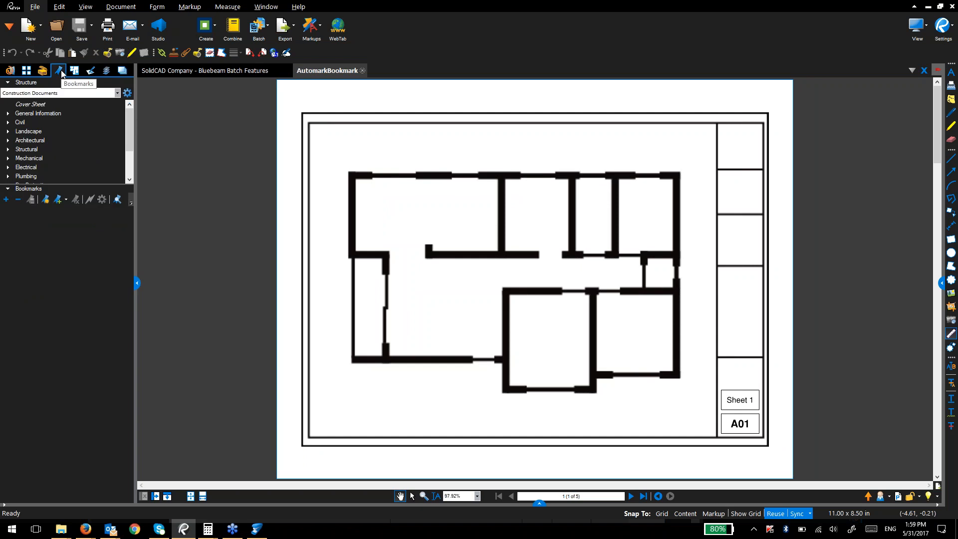
Step: Bring up the Bookmarks panel's Show display options to view the Construction Documents structure
right_click(62, 74)
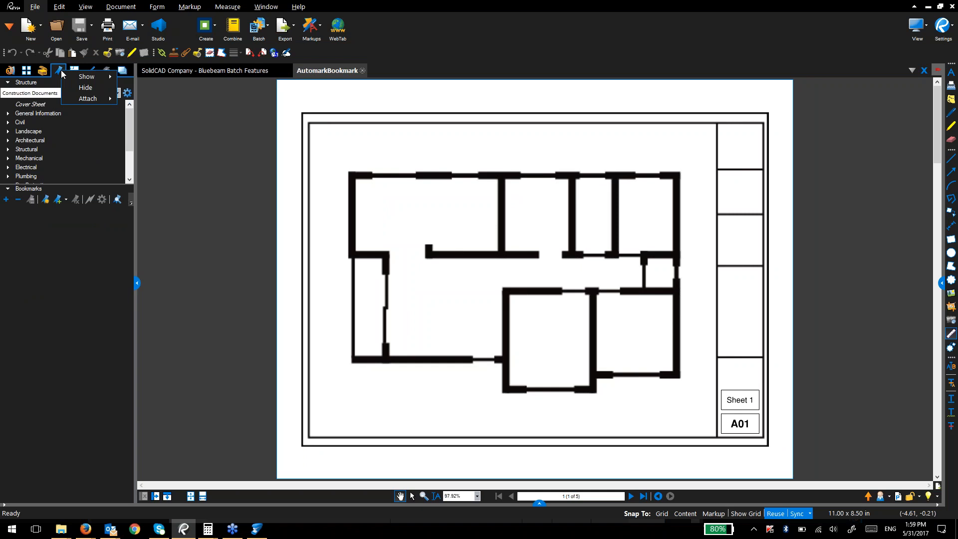
right_click(57, 71)
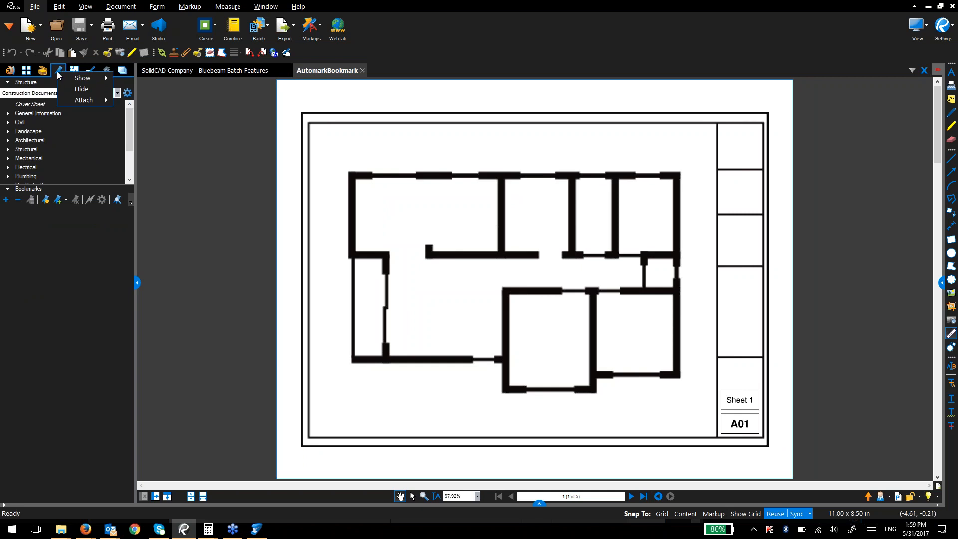
mouse_move(65, 78)
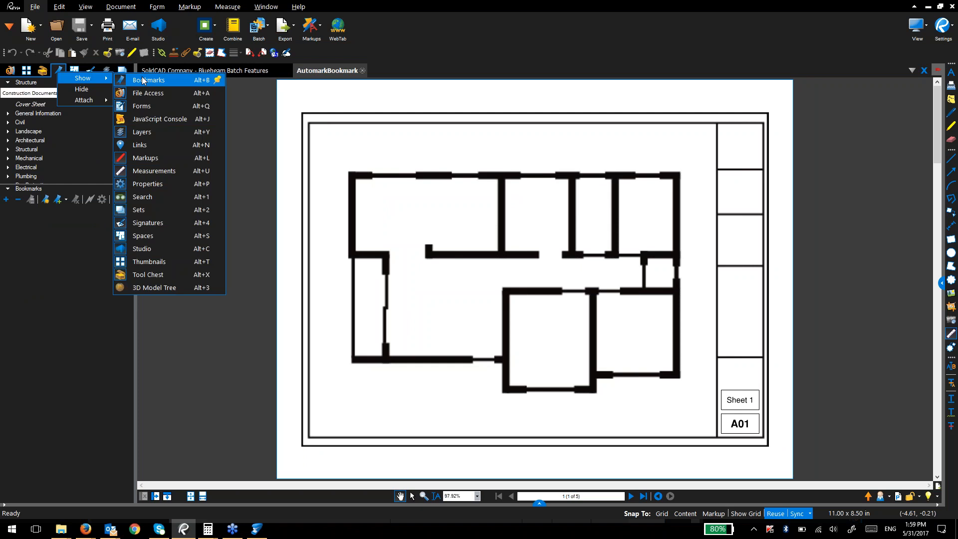
right_click(56, 71)
mouse_move(73, 79)
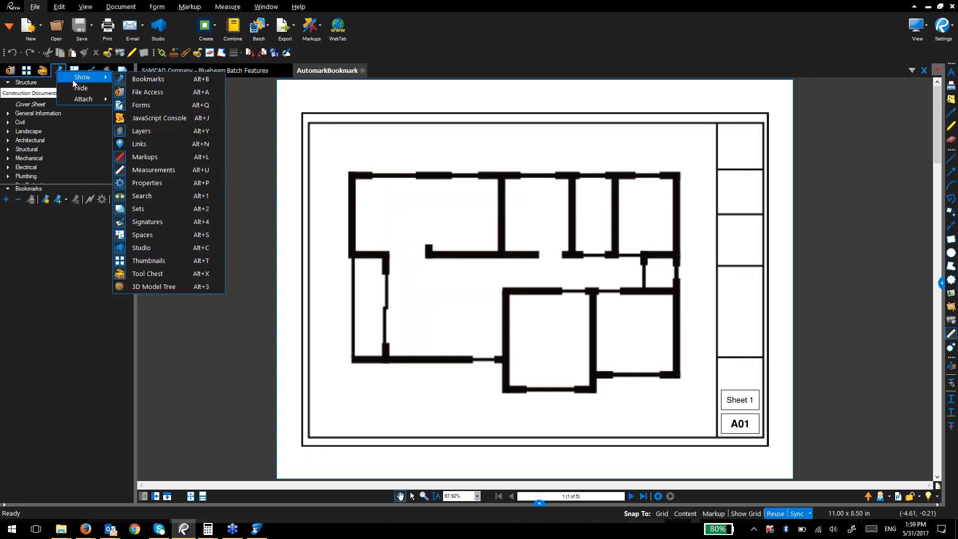
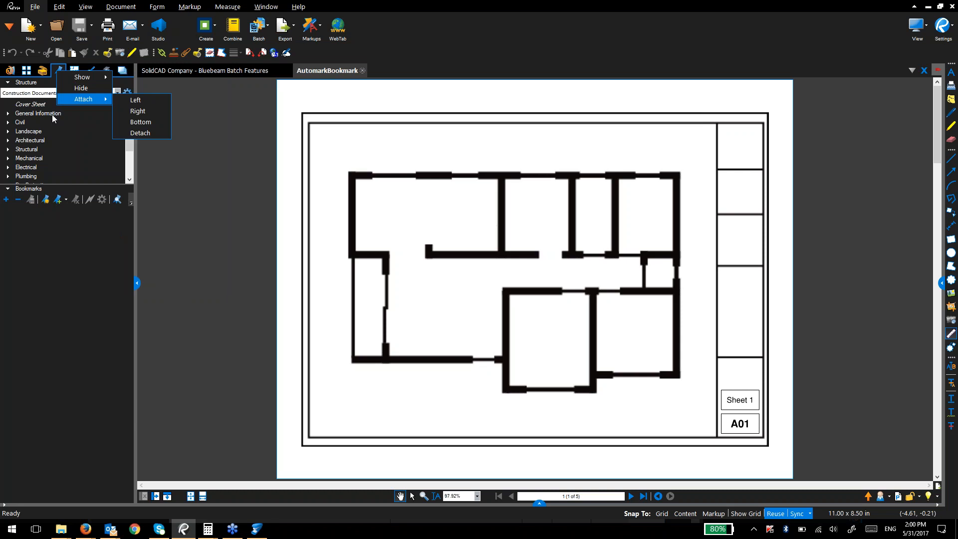
Step: Open Create Bookmarks for AutomarkBookmark, set to Page Labels across all 5 pages
click(259, 208)
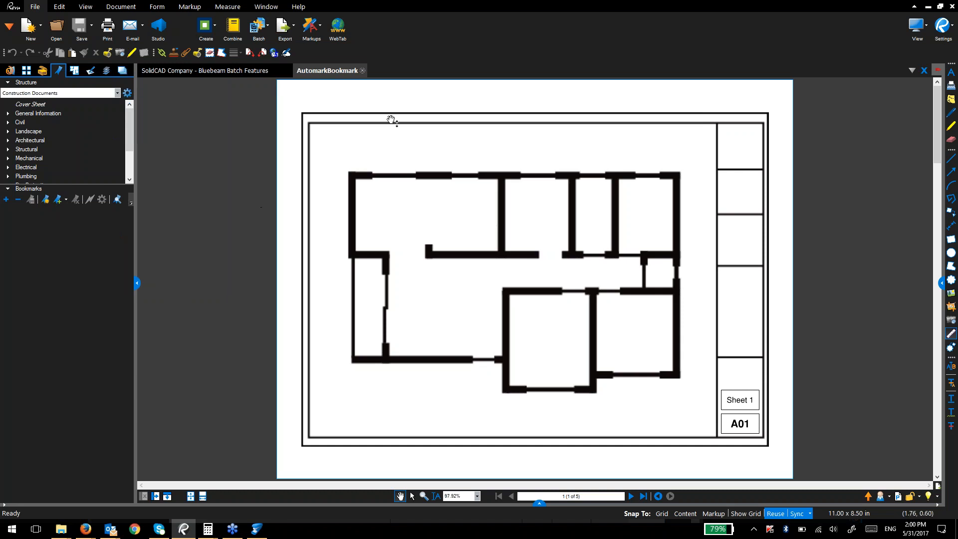
drag(393, 246, 359, 227)
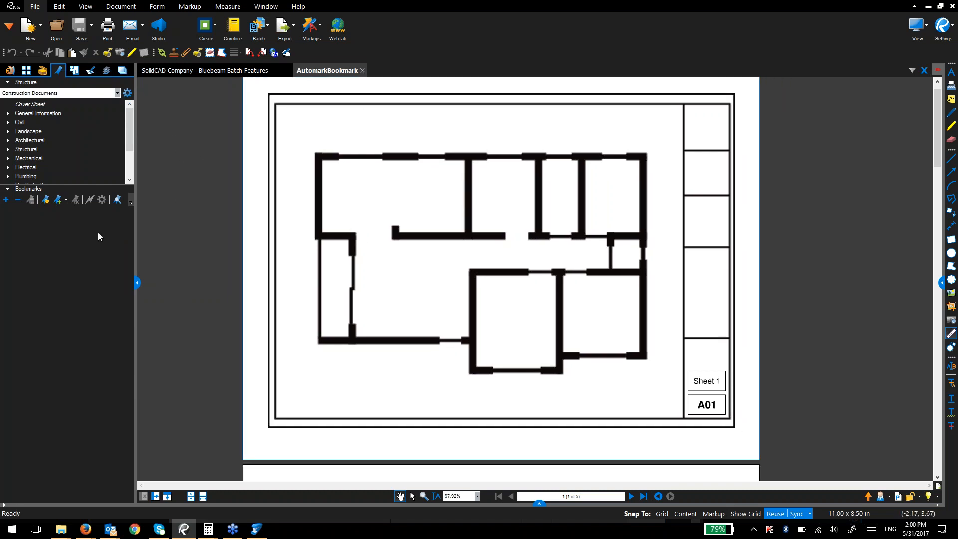
click(44, 200)
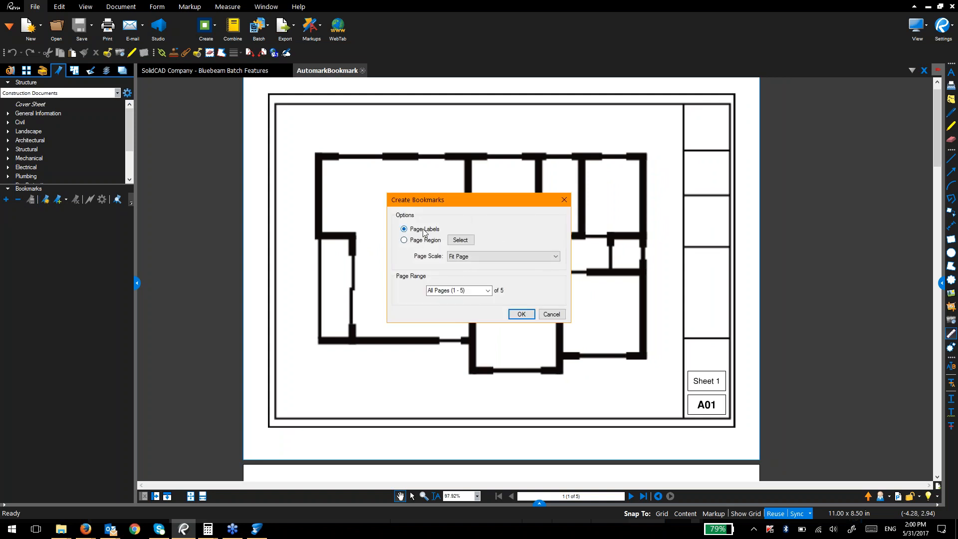
Step: Create bookmarks for all five pages, named from the A01 title-block sheet-number region
click(423, 231)
click(426, 244)
click(460, 240)
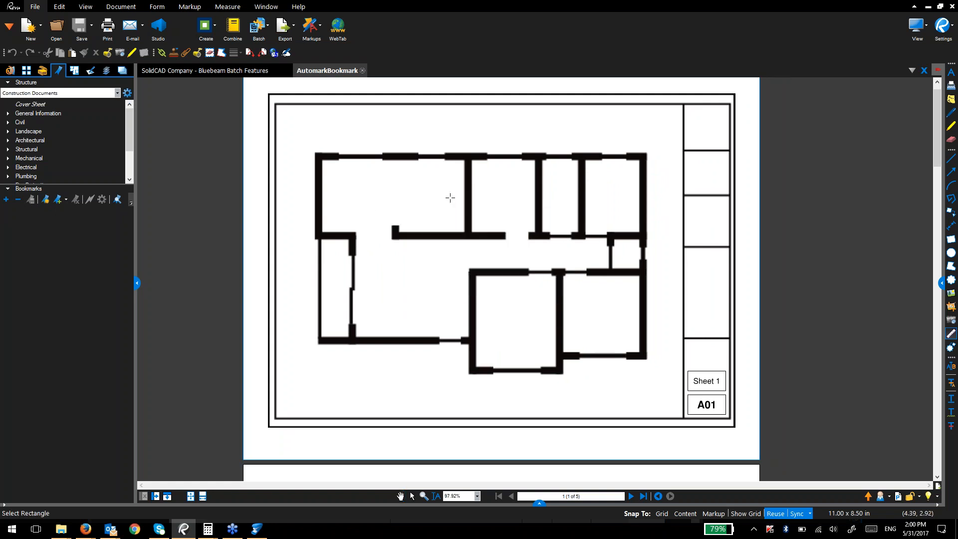
drag(689, 398, 729, 415)
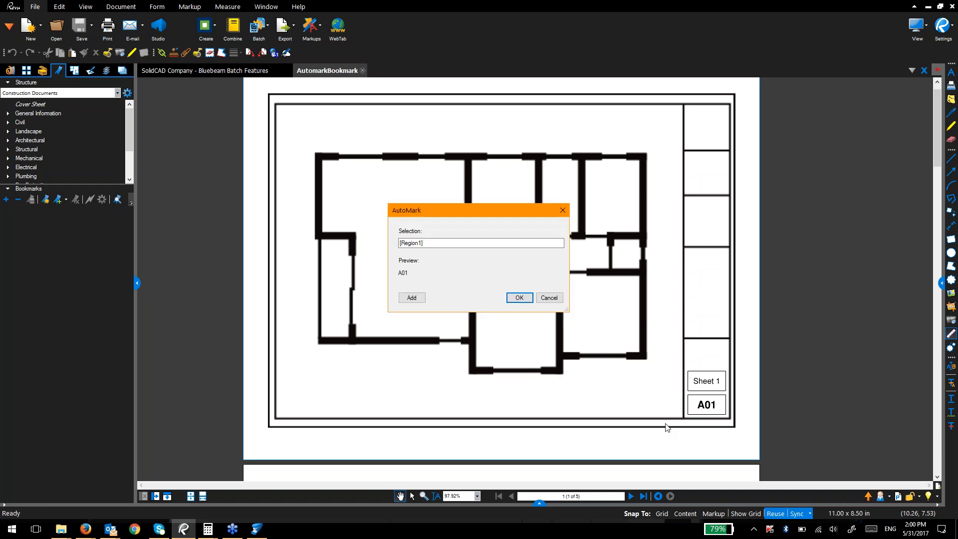
click(507, 302)
click(518, 314)
Step: Test the new A01–A05 bookmarks by jumping between the sheets
click(80, 211)
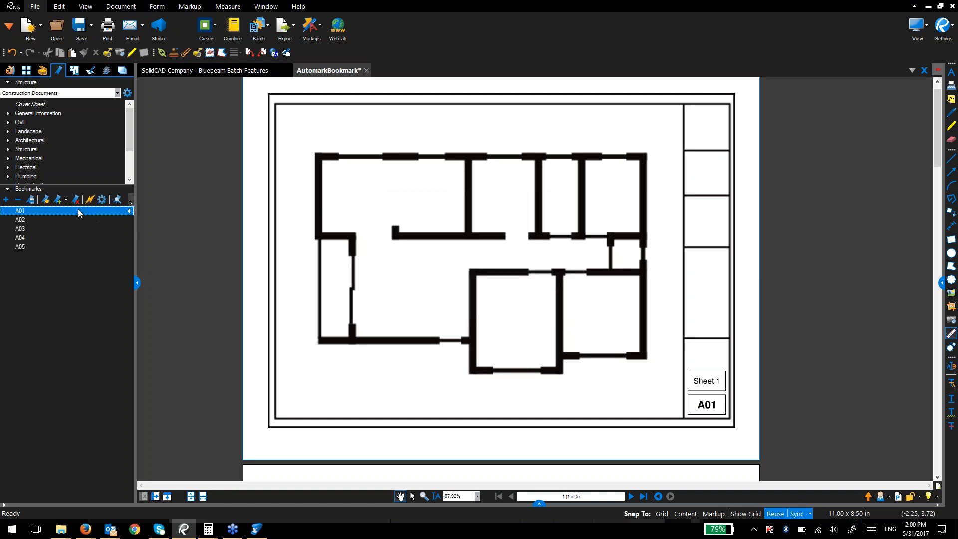
click(76, 223)
click(79, 237)
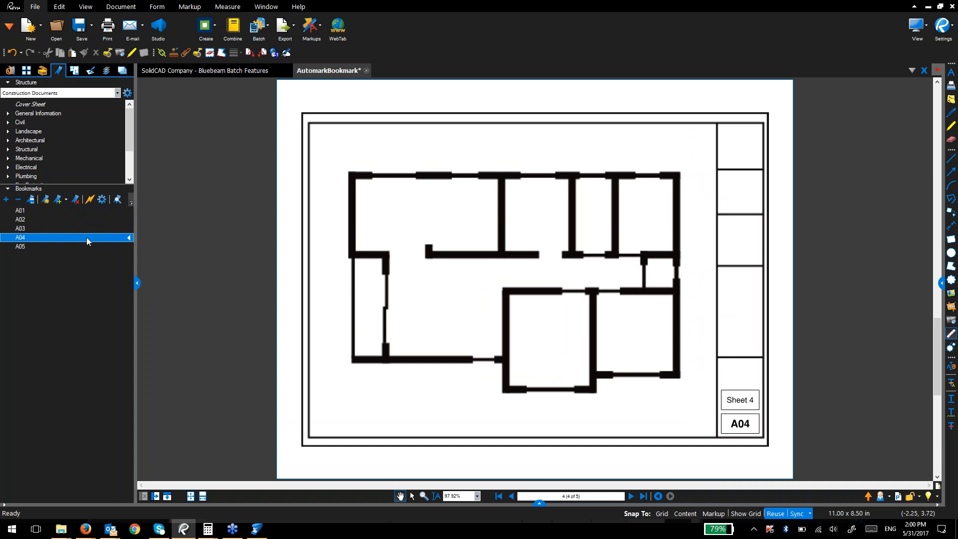
click(87, 242)
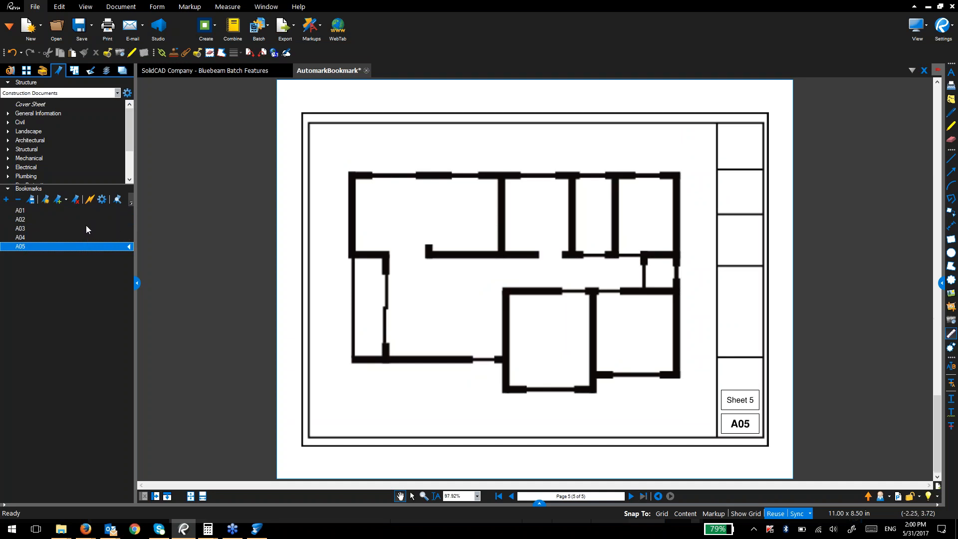
click(86, 228)
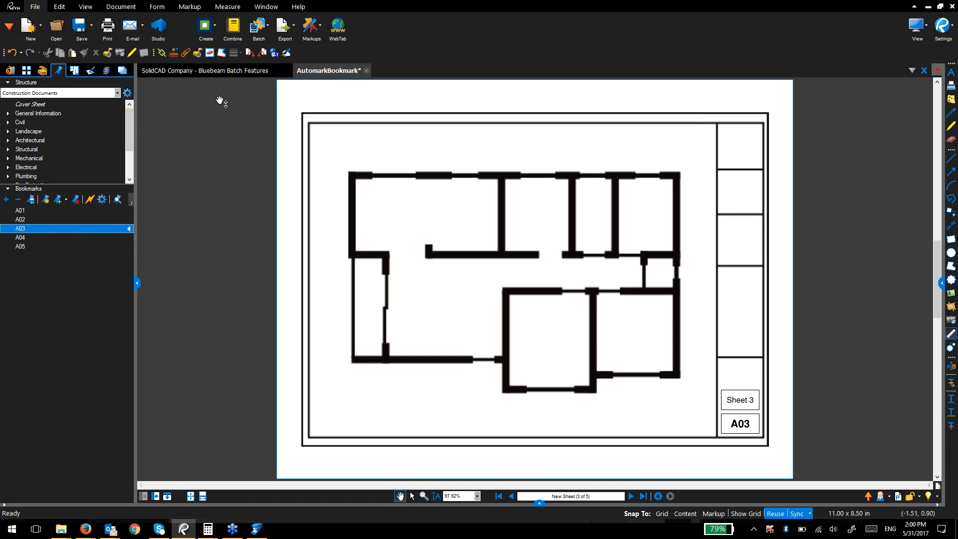
Step: Close AutomarkBookmark without saving, then briefly open and close the Construction - Linking PDF
click(366, 70)
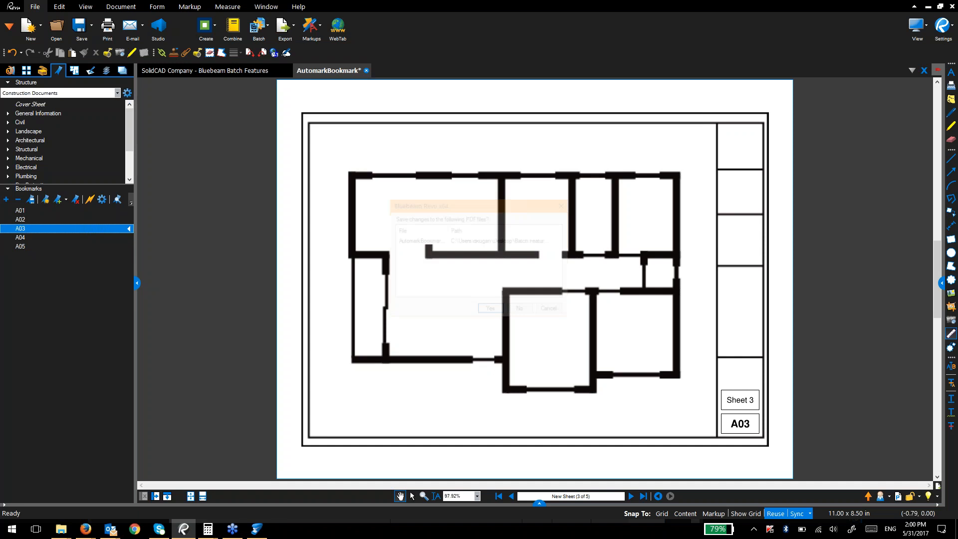
click(519, 310)
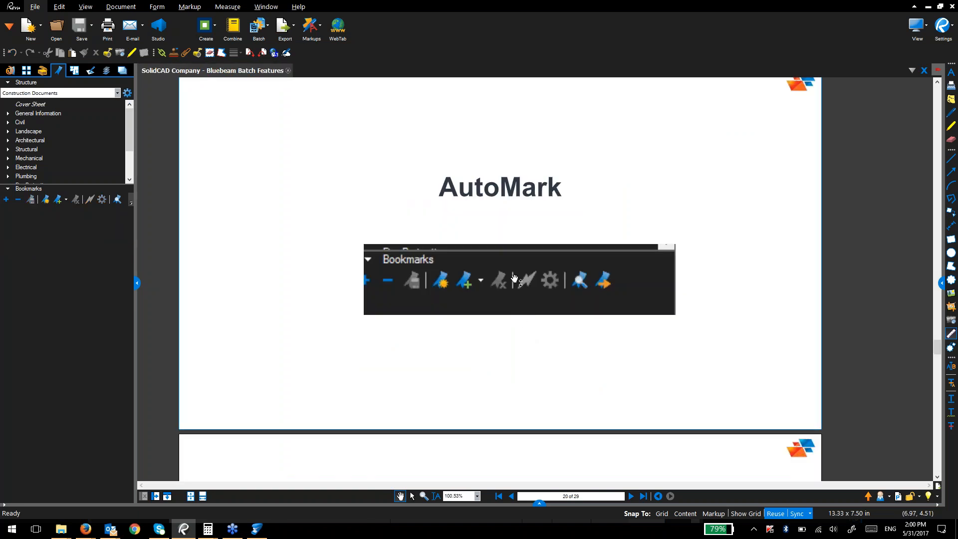
key(alt+Tab)
click(538, 133)
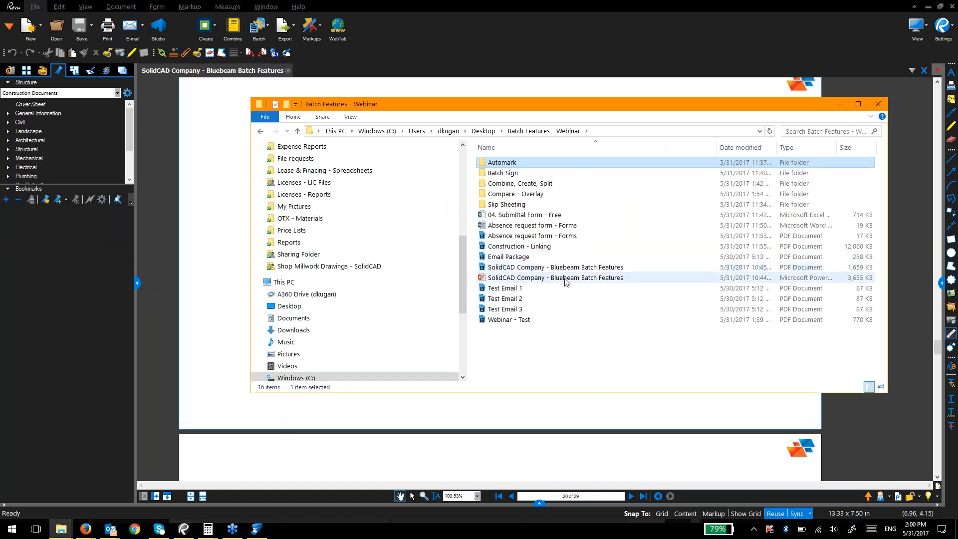
double_click(544, 247)
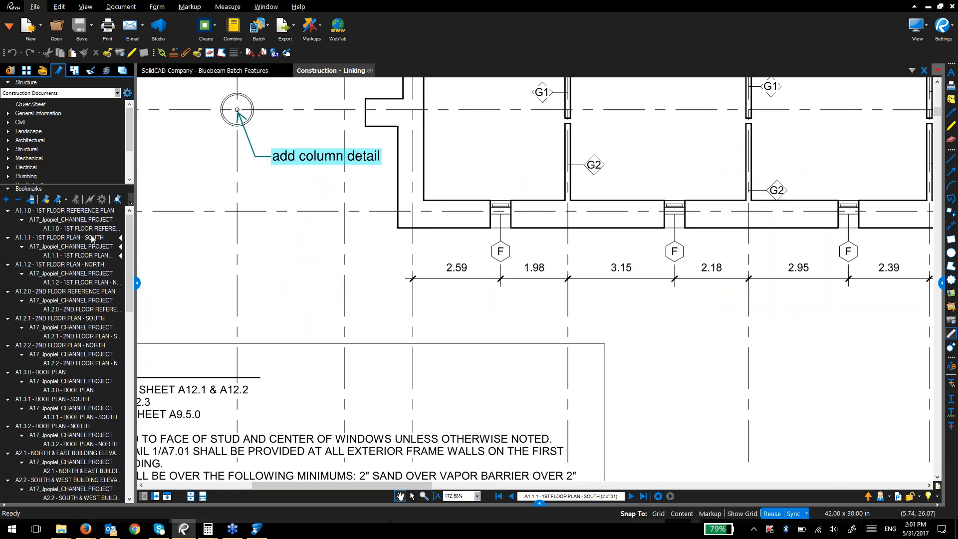
click(370, 70)
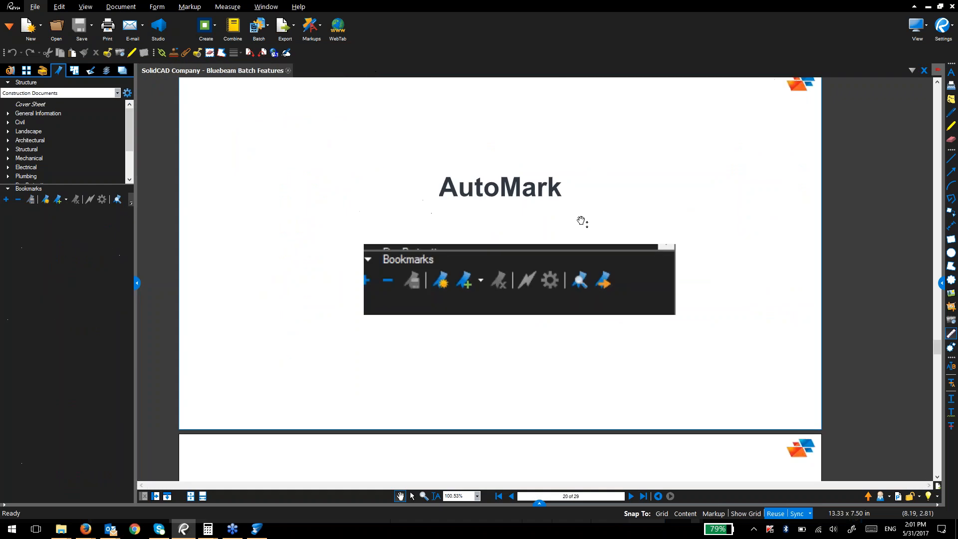
Step: Open Construction Set-A from the Compare - Overlay folder
key(alt+Tab)
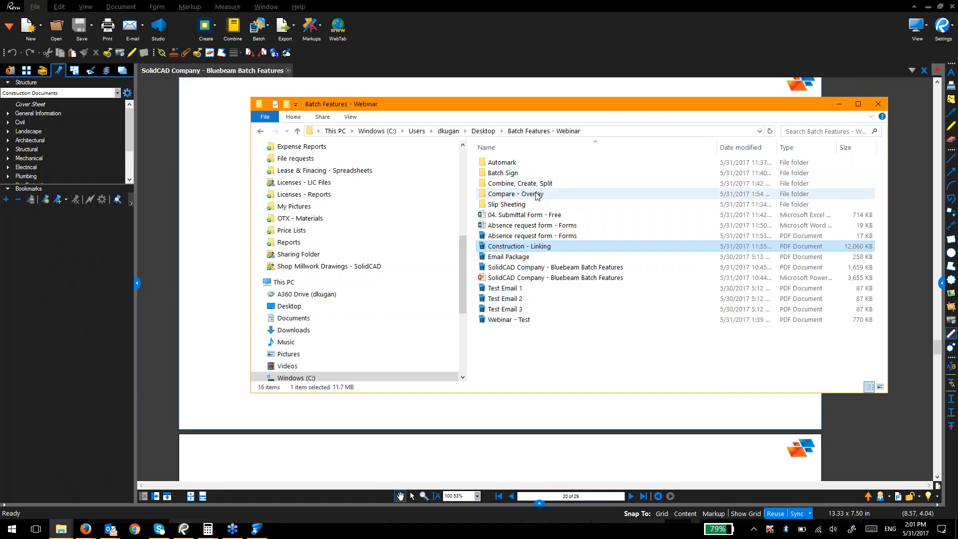
double_click(534, 194)
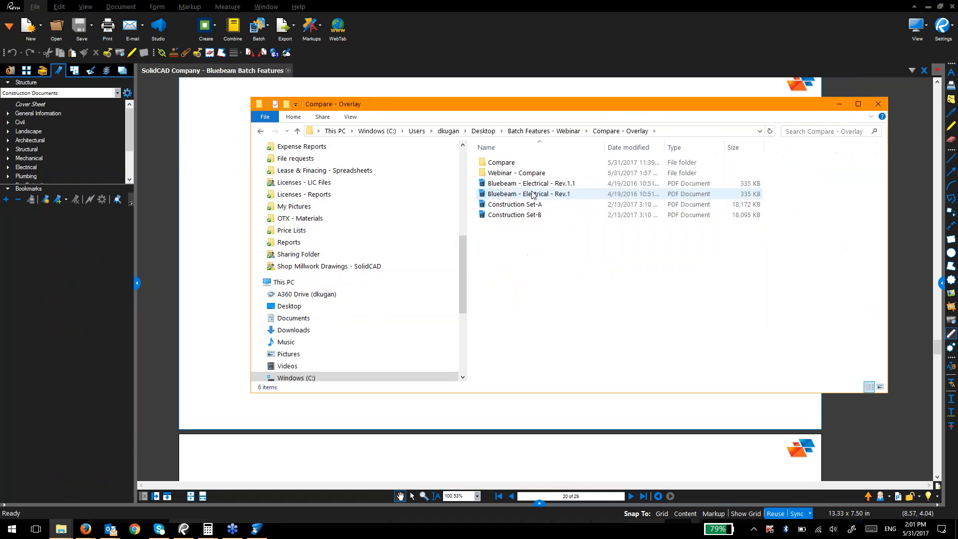
key(Down)
key(Down)
key(Down)
key(Down)
key(Down)
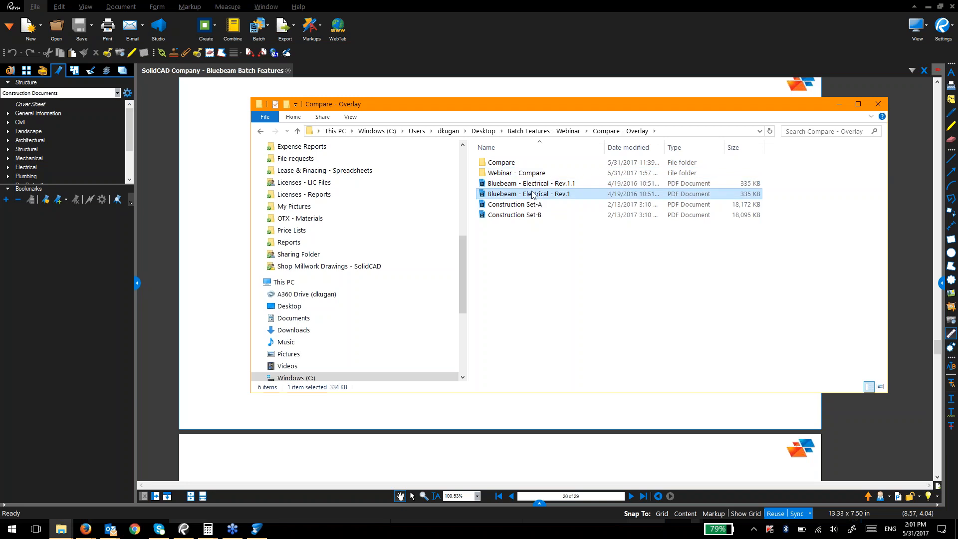
key(Return)
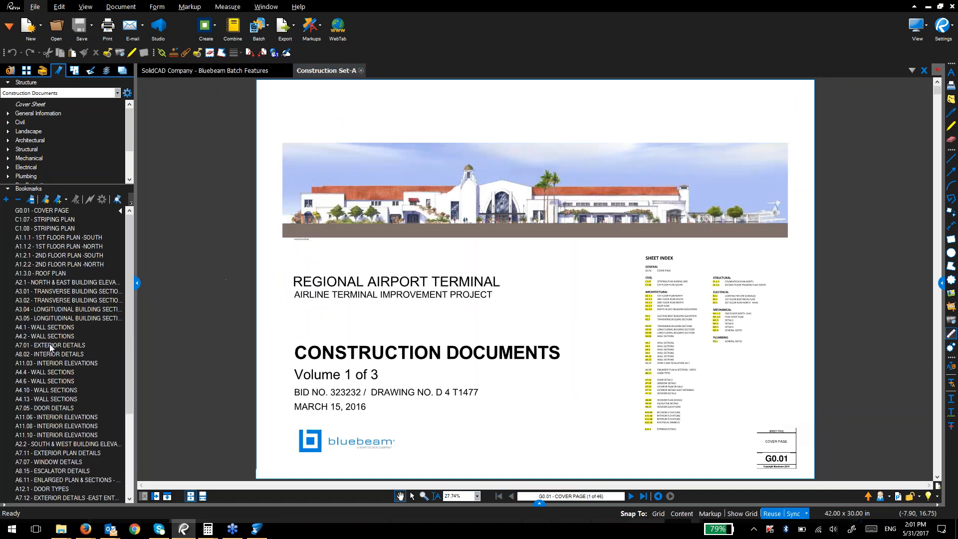
Step: Select and delete every existing bookmark in Construction Set-A, leaving the list empty
click(70, 219)
click(70, 212)
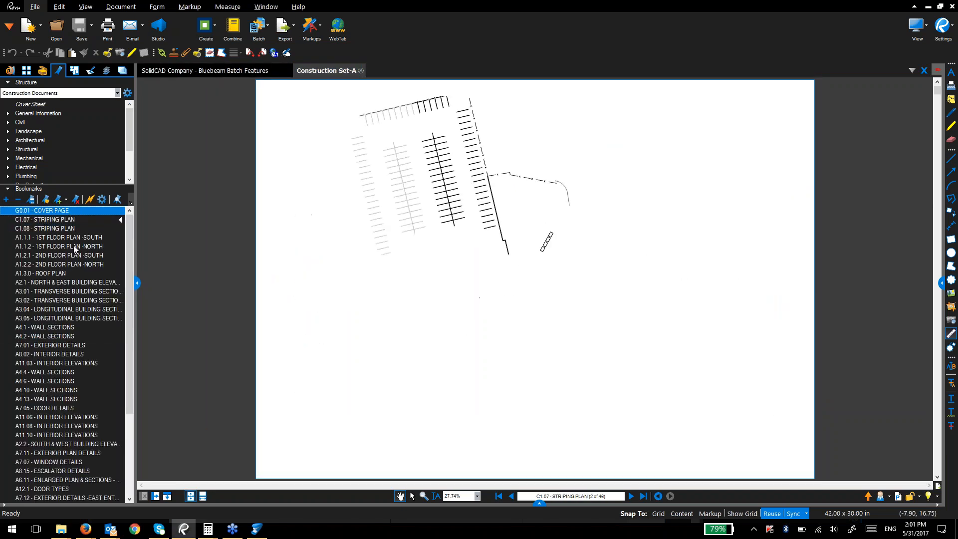
scroll(88, 480, down, 5)
key(ctrl+a)
key(Delete)
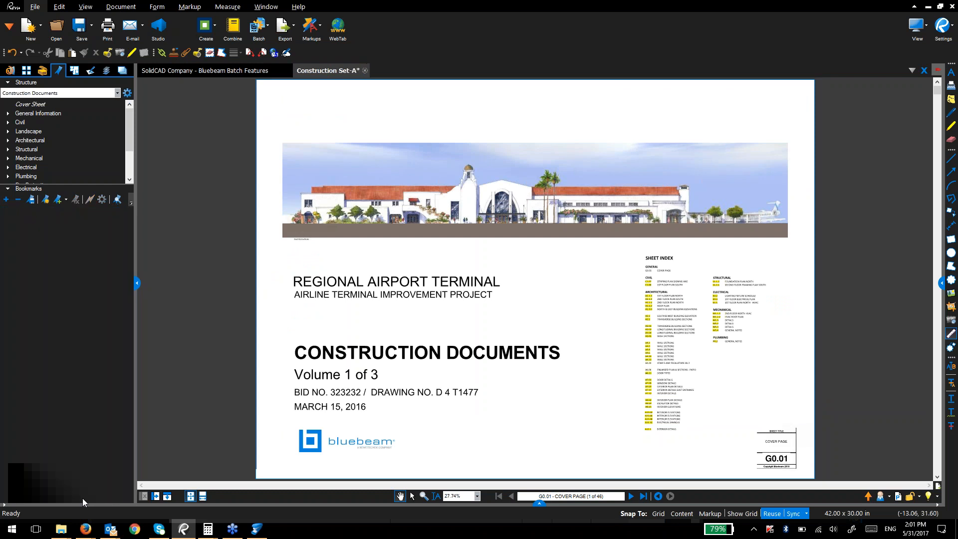
scroll(434, 358, down, 1)
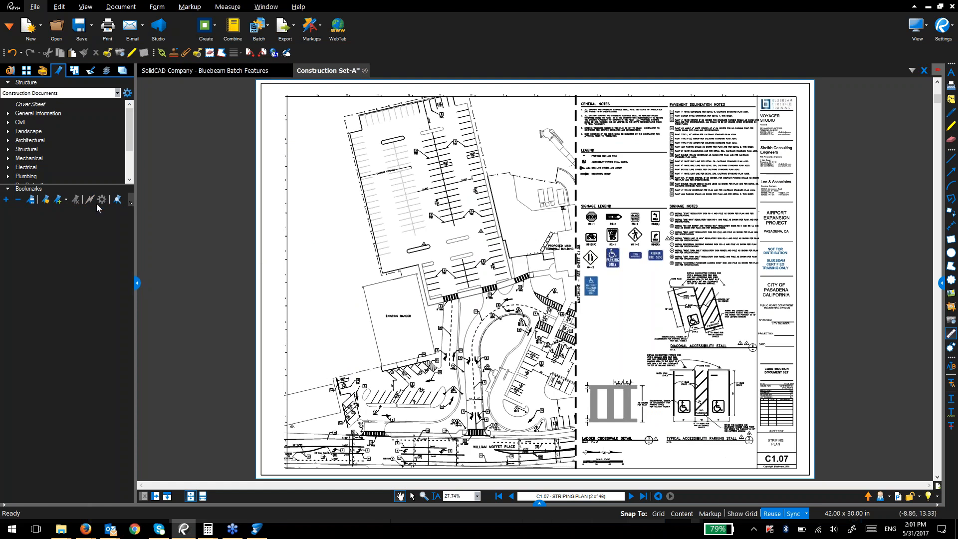
click(45, 200)
Step: Generate bookmarks for all 46 pages from the C1.07 sheet-number region, then check C1.08 and G0.01
click(437, 240)
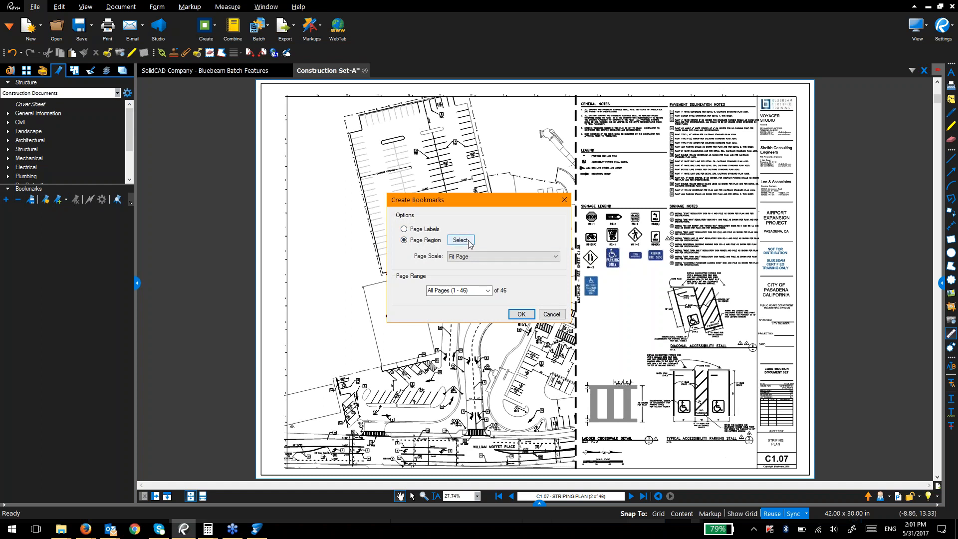
click(521, 314)
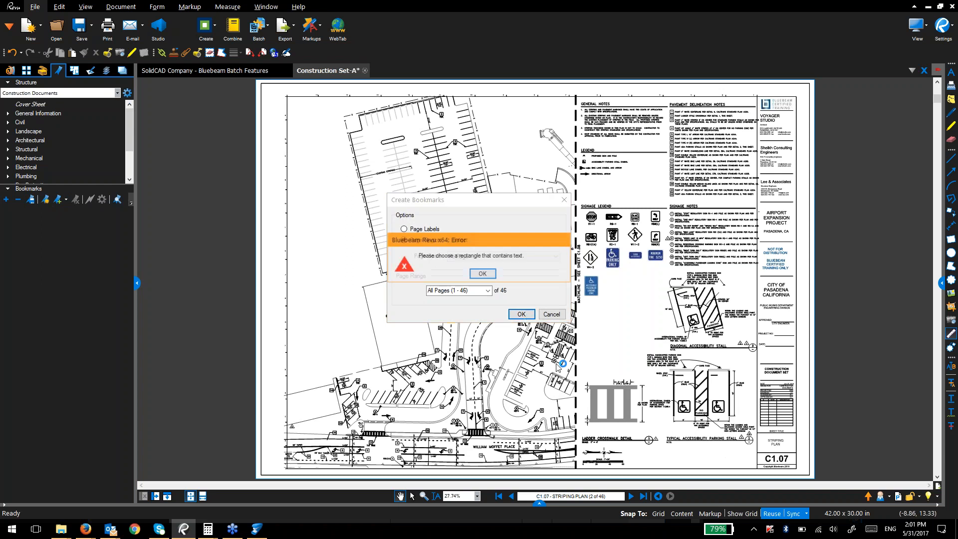
click(483, 273)
click(460, 240)
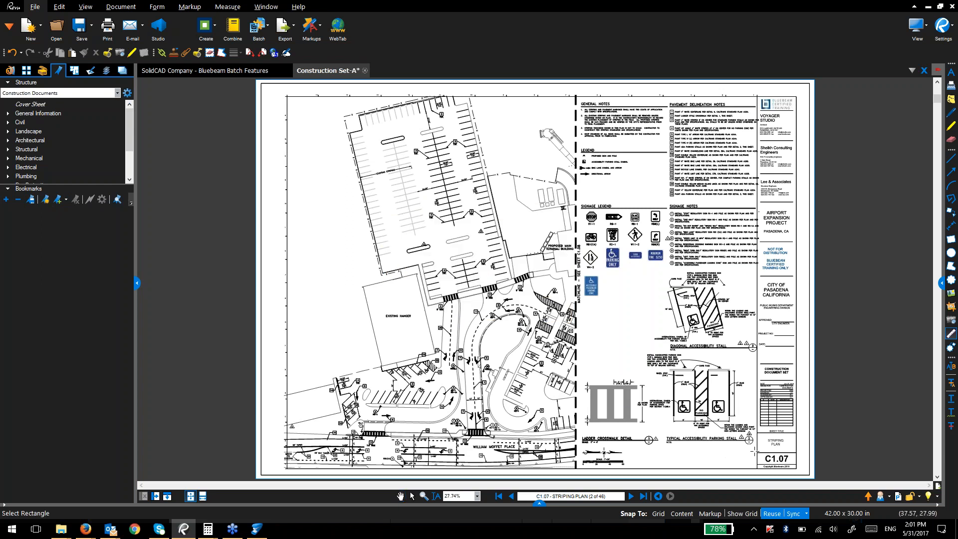
drag(754, 452, 777, 468)
drag(793, 460, 798, 467)
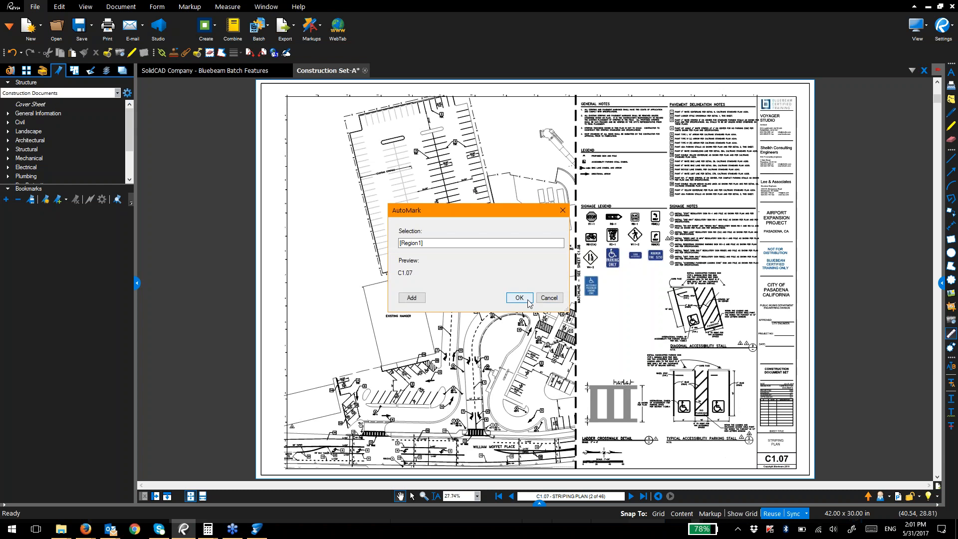
click(529, 303)
click(520, 314)
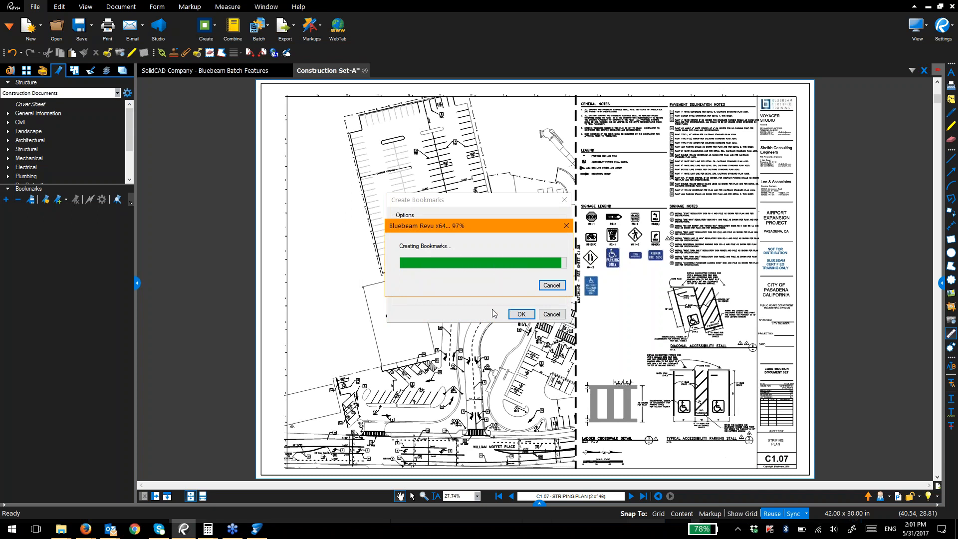
click(36, 229)
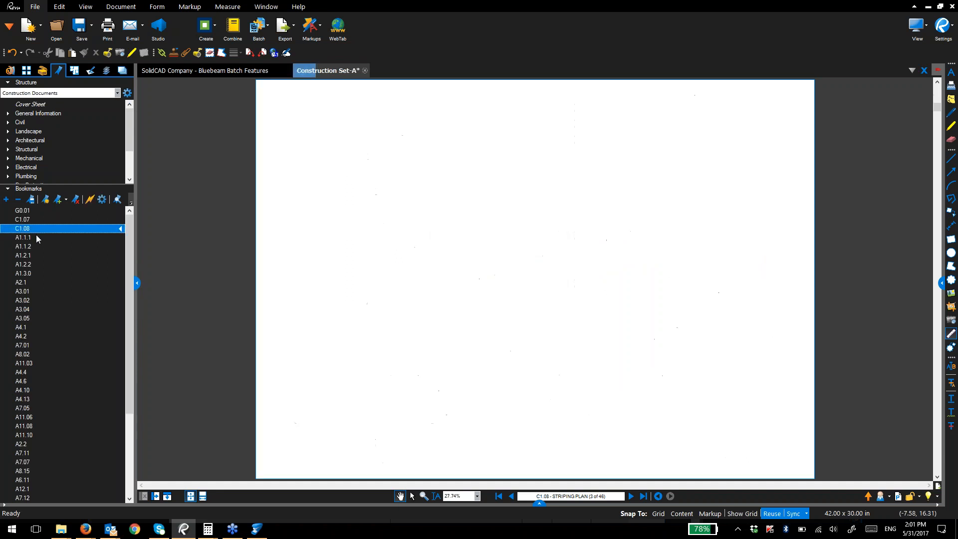
click(45, 210)
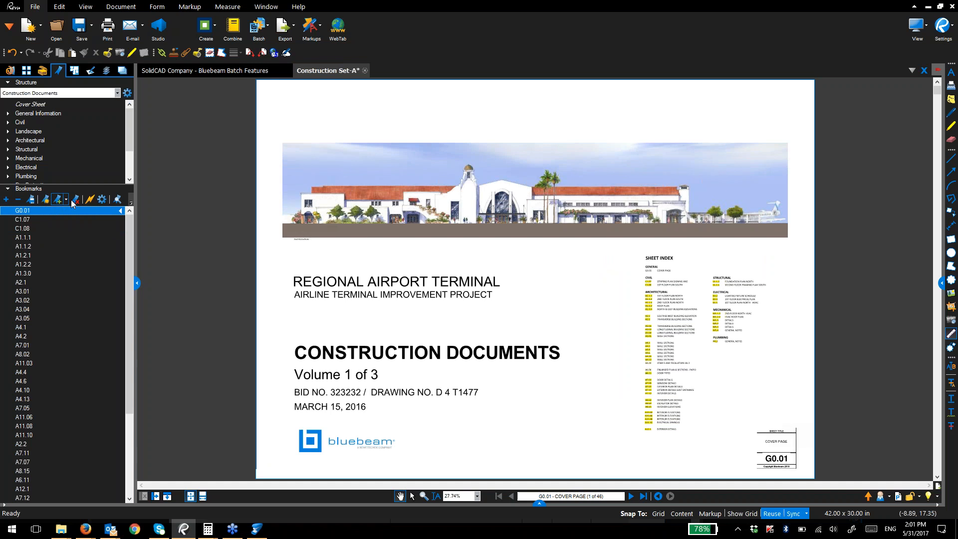
Step: Recreate bookmarks from sheet number and title regions joined by a dash, e.g. 'G0.01 - COVER PAGE'
click(46, 200)
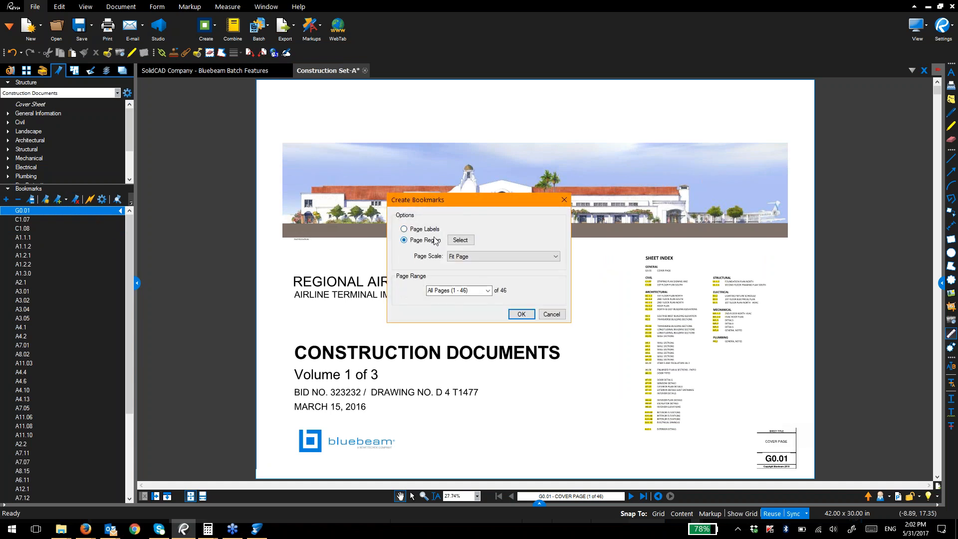
click(460, 240)
drag(758, 452, 790, 466)
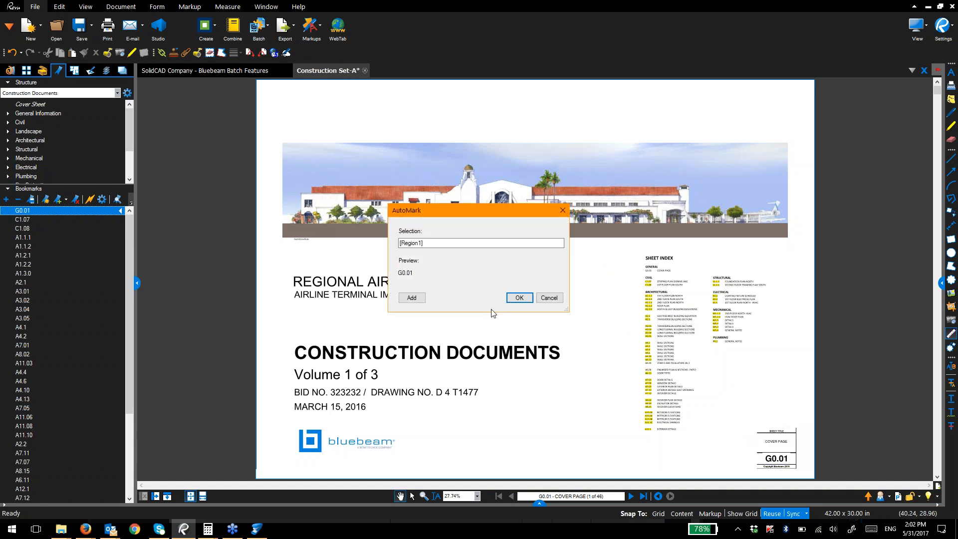
click(455, 243)
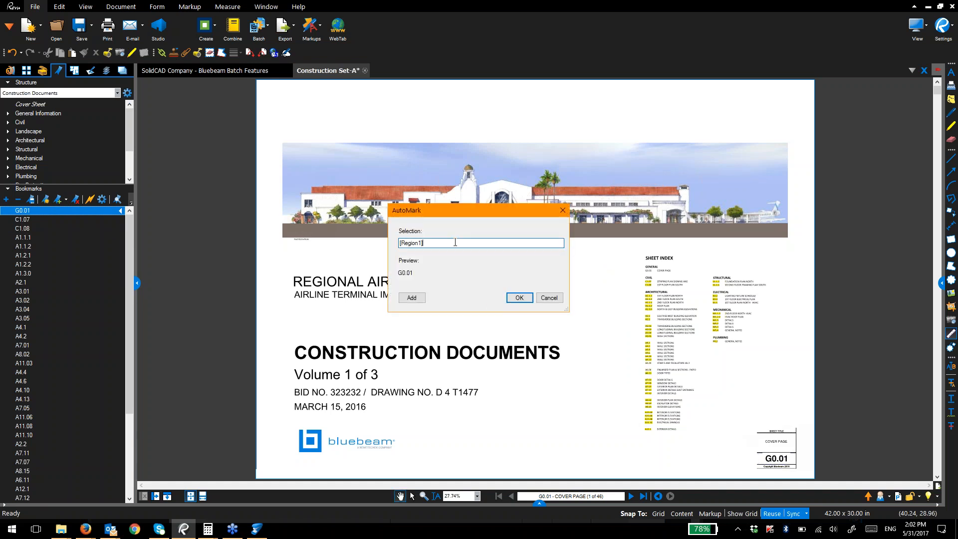
click(411, 298)
drag(757, 437, 797, 453)
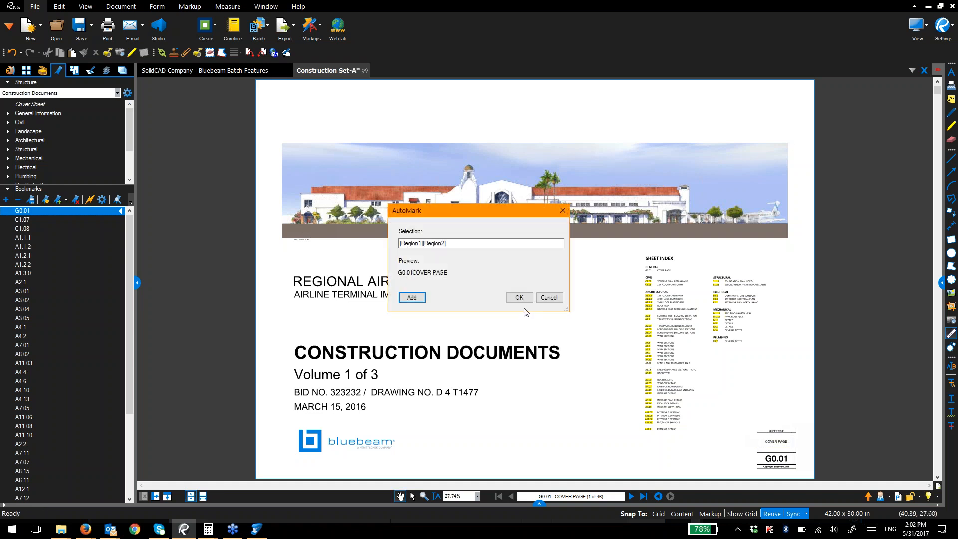
click(424, 243)
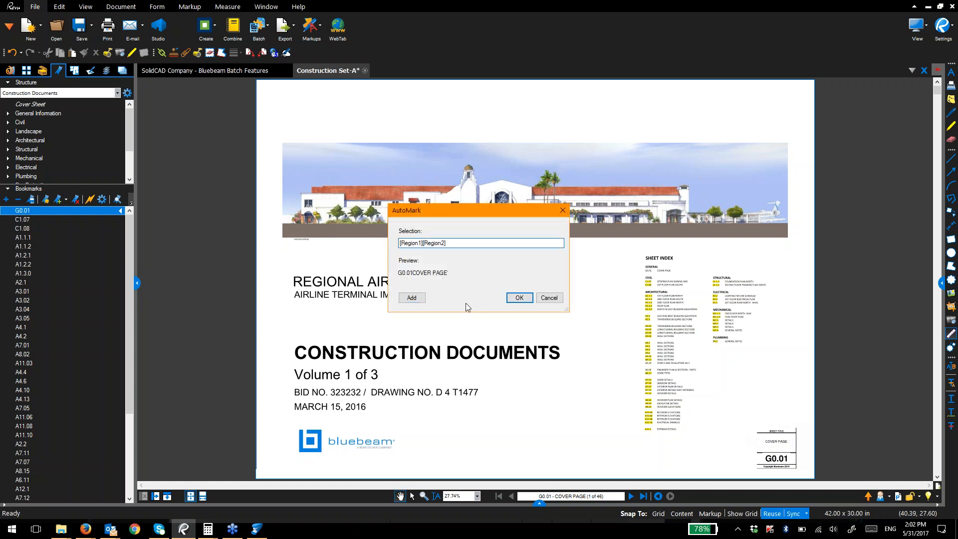
text(-)
click(519, 297)
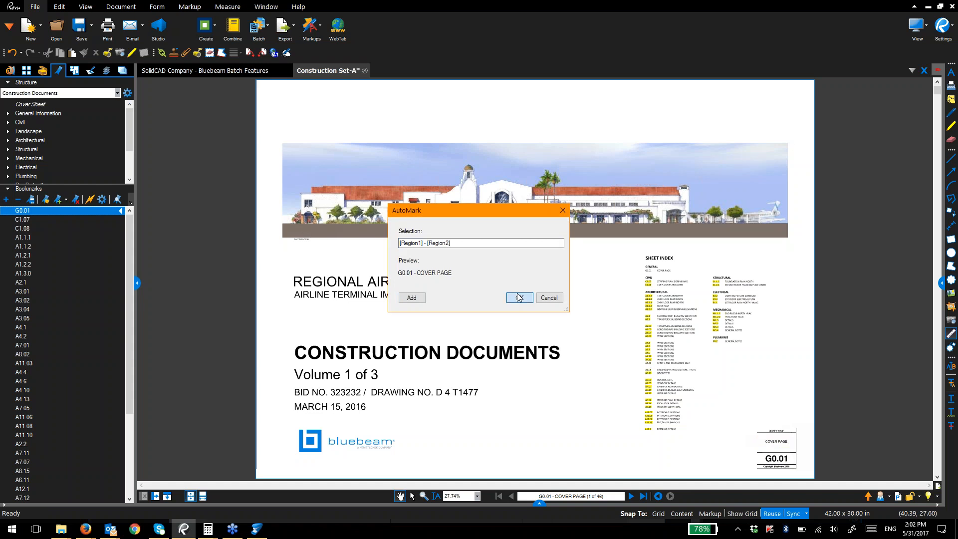
click(521, 313)
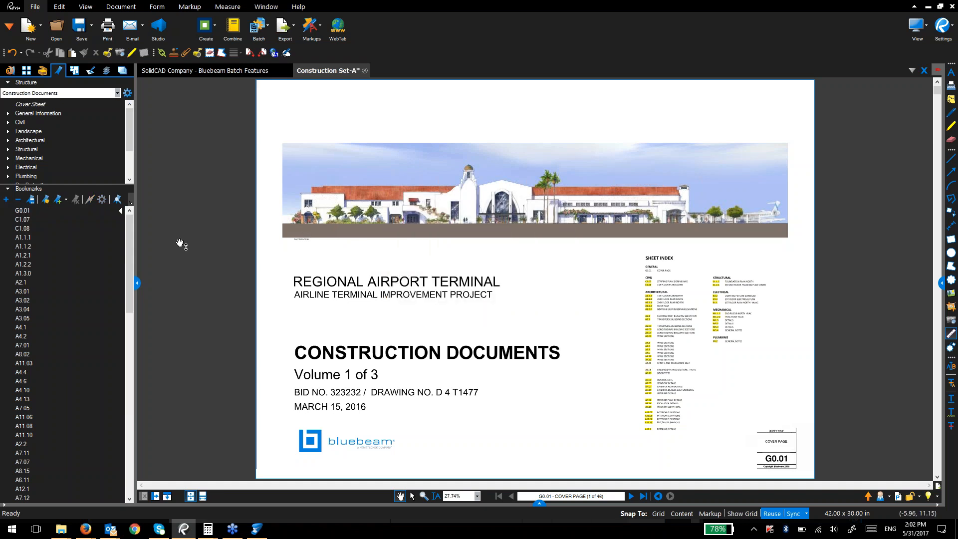
Step: Check sheets A4.13, S1.1.2, M1.1.2 and A7.11 through the new bookmarks
drag(130, 244, 129, 430)
click(82, 284)
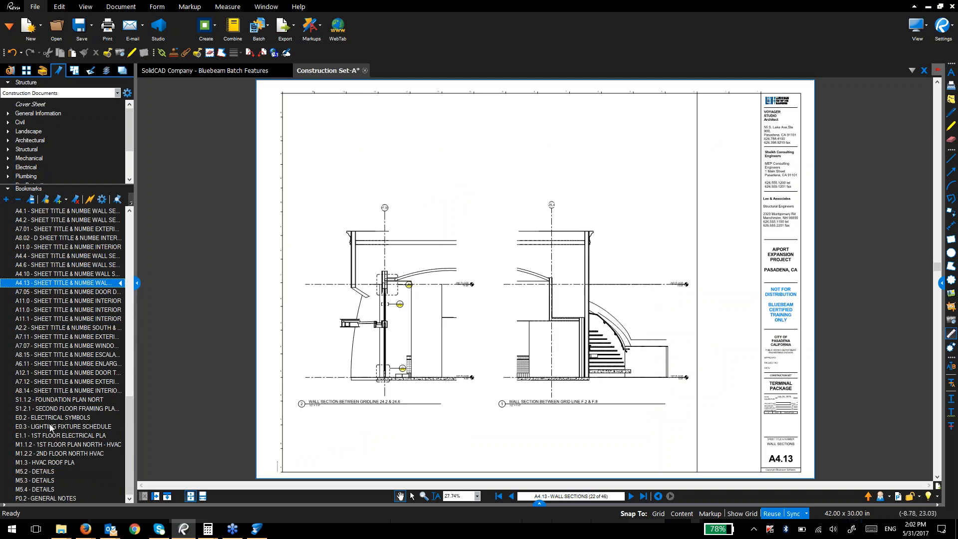
click(61, 401)
click(72, 445)
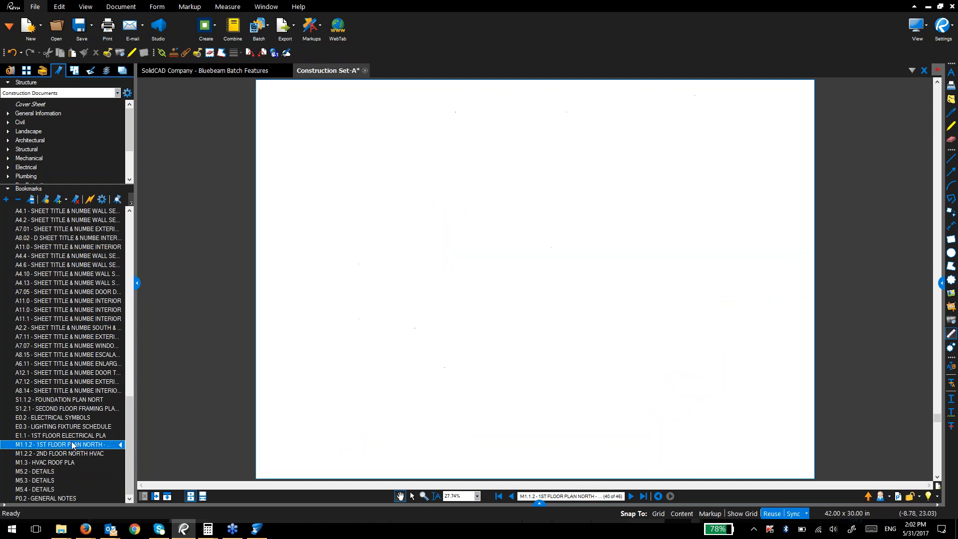
click(98, 282)
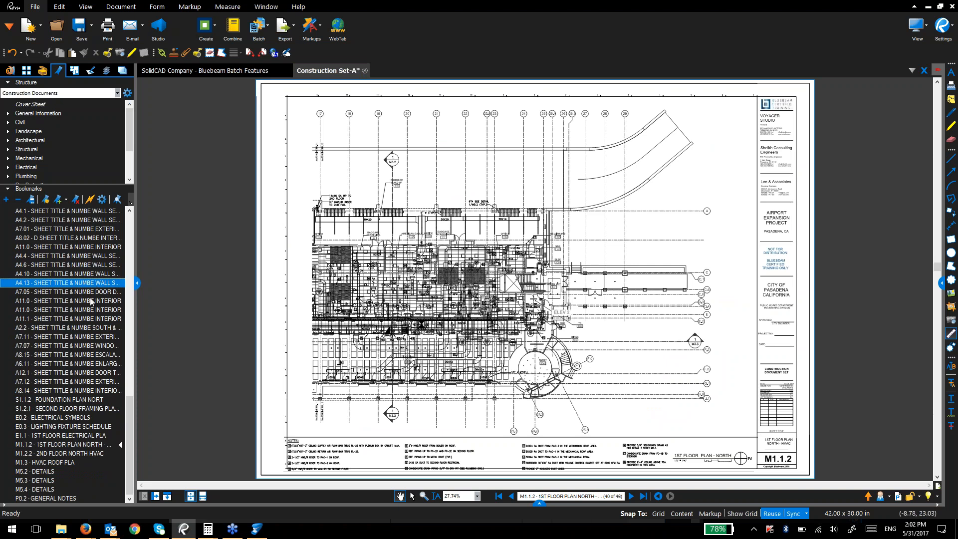
click(88, 337)
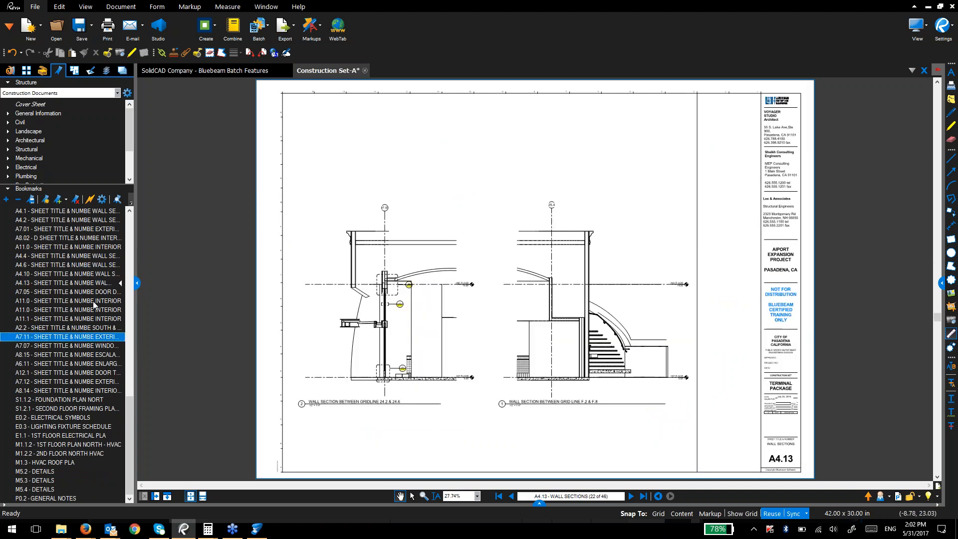
Step: Visit A4.10 and A7.05 in Thumbnails and open Create Page Labels, set to bookmarks for 46 pages
click(26, 71)
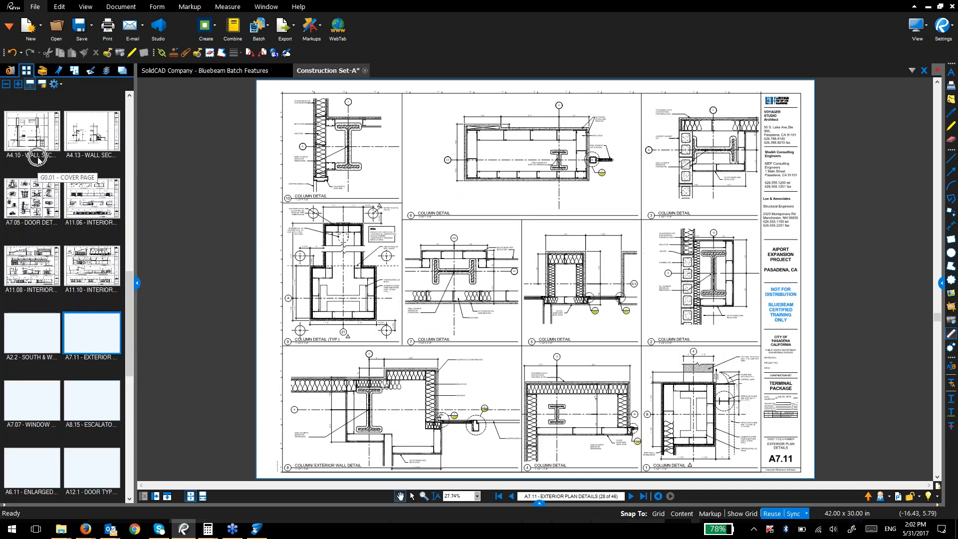
click(37, 157)
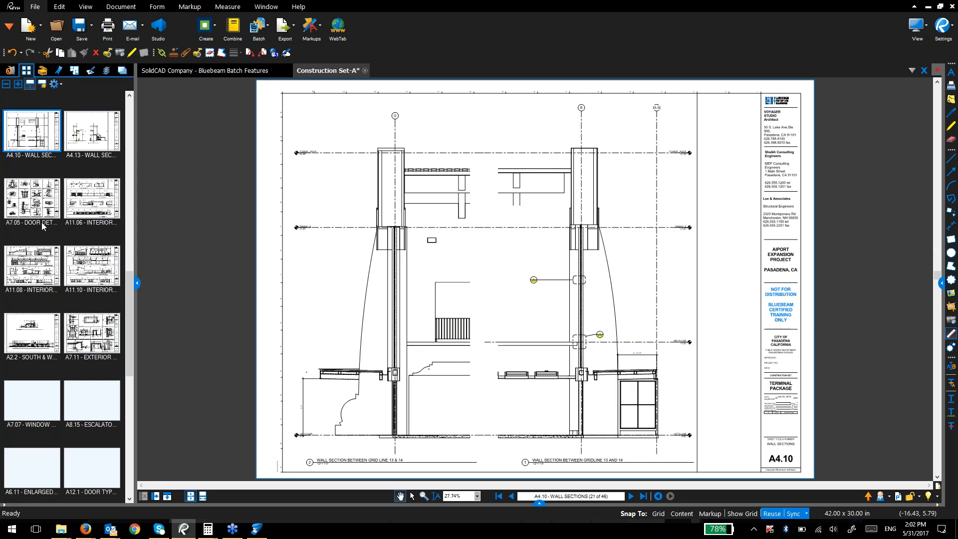
click(41, 222)
click(45, 86)
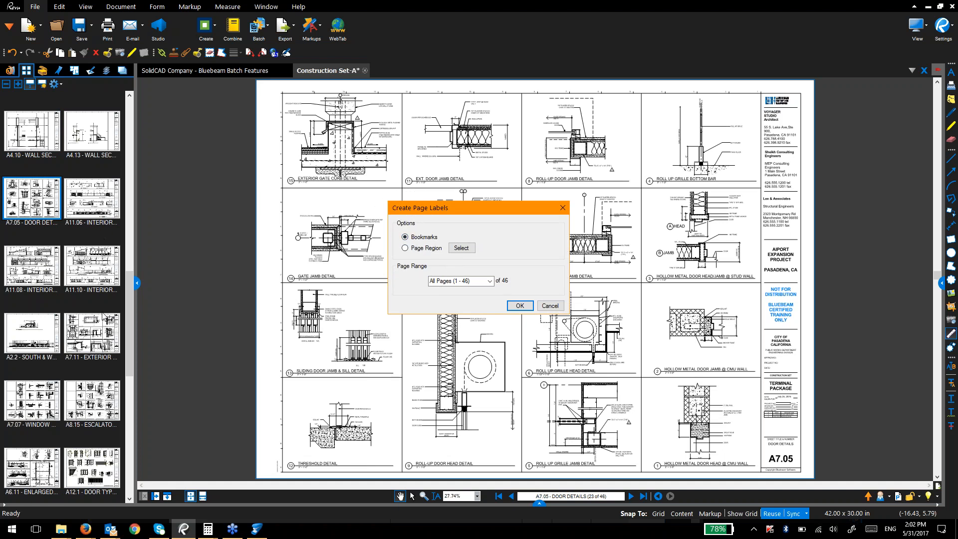
Step: Close Create Page Labels without applying and point out where bookmarks are generated
click(562, 208)
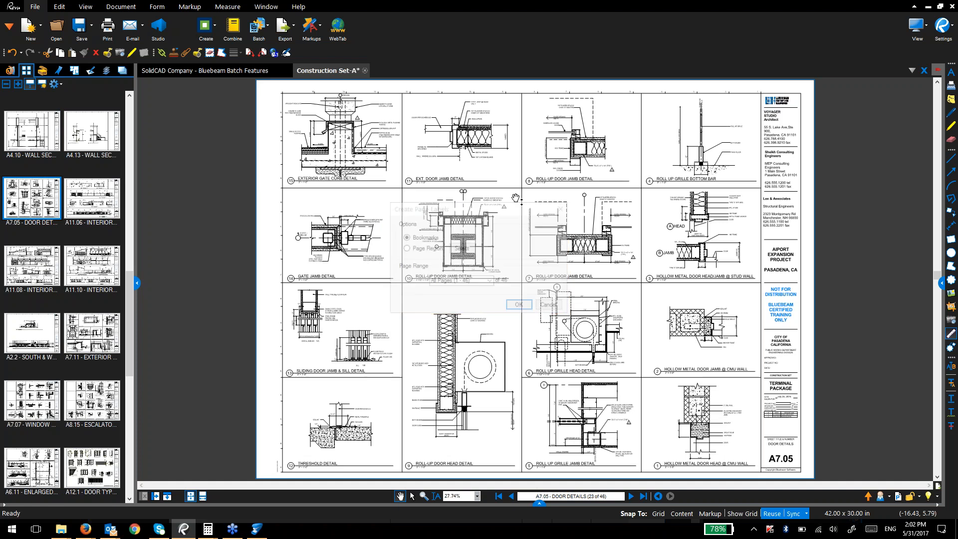
click(58, 71)
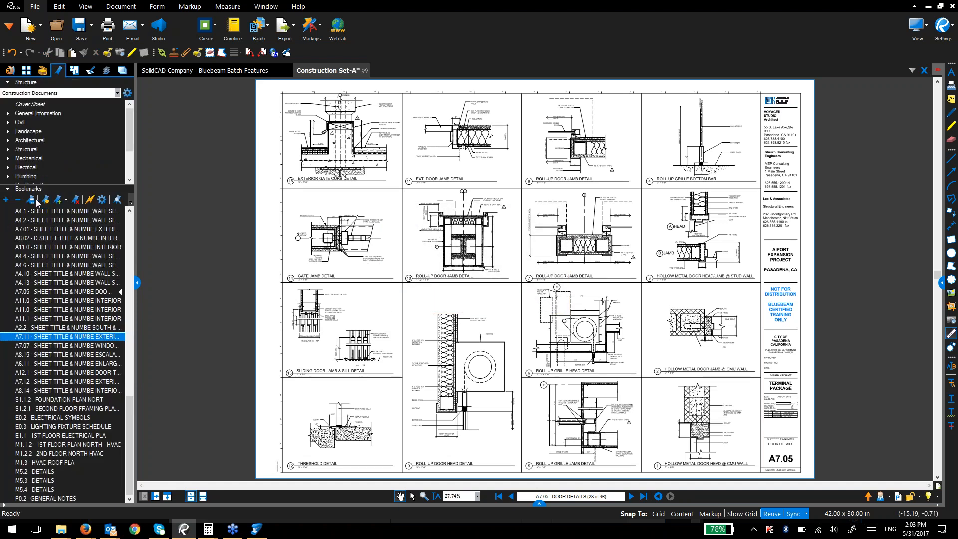
click(50, 201)
click(28, 73)
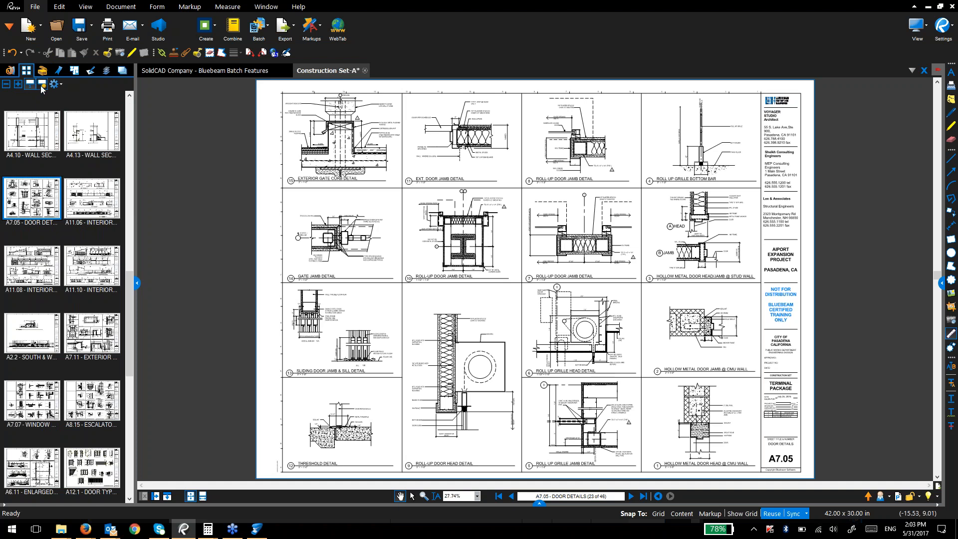
Step: Show the Thumbnails tab's Show submenu listing the available panels
key(ctrl)
right_click(28, 71)
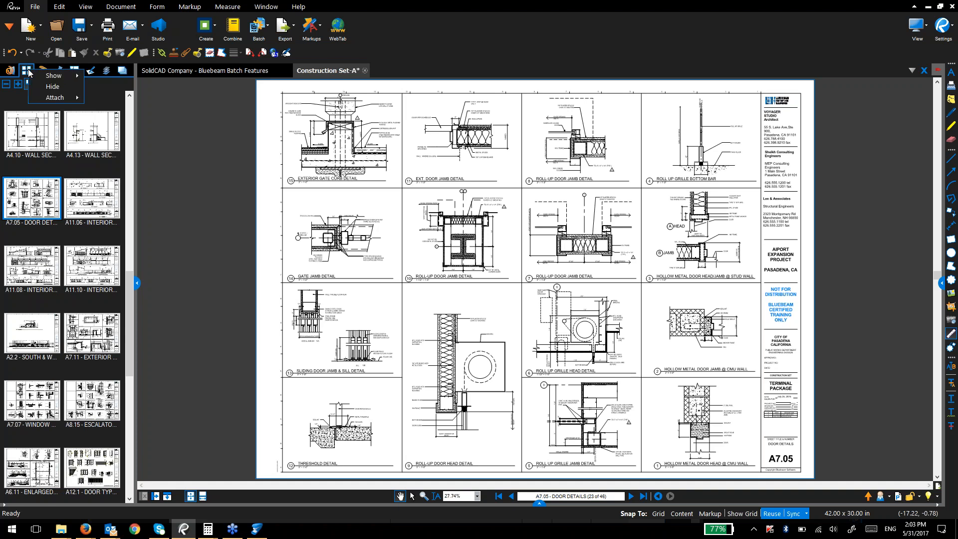
mouse_move(37, 76)
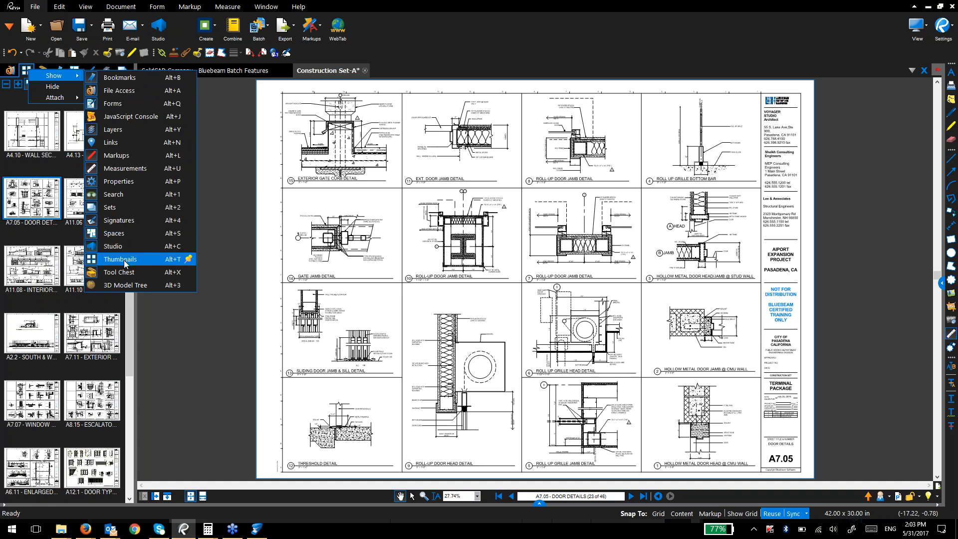
Step: Close the panel menu and view the Stamping slide in the Batch Features presentation
click(25, 69)
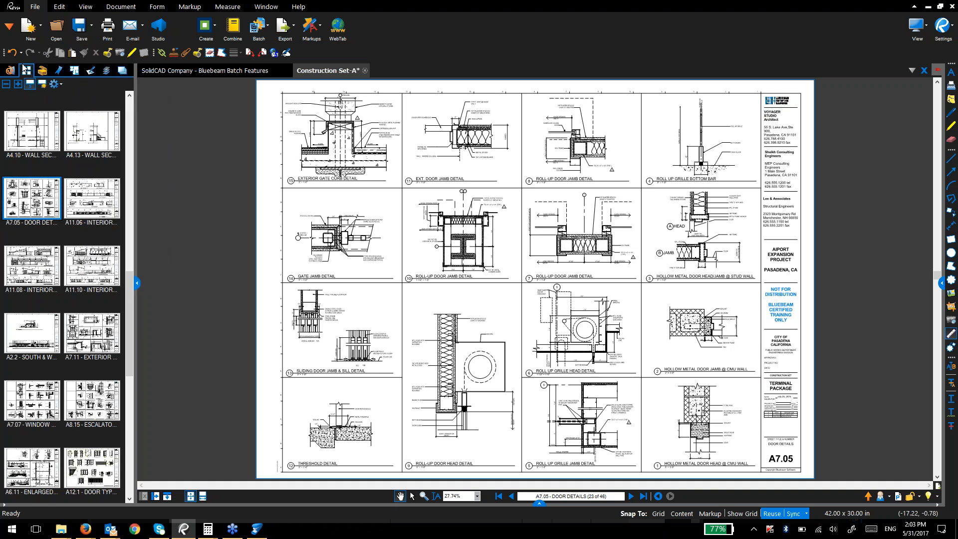
key(alt+Tab)
key(alt+Tab)
click(243, 72)
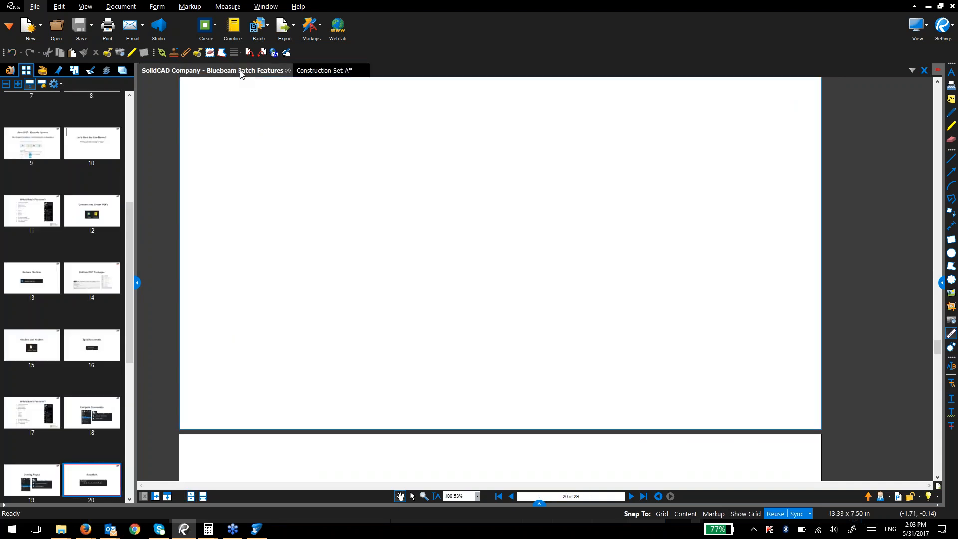
scroll(309, 259, down, 5)
scroll(310, 268, down, 1)
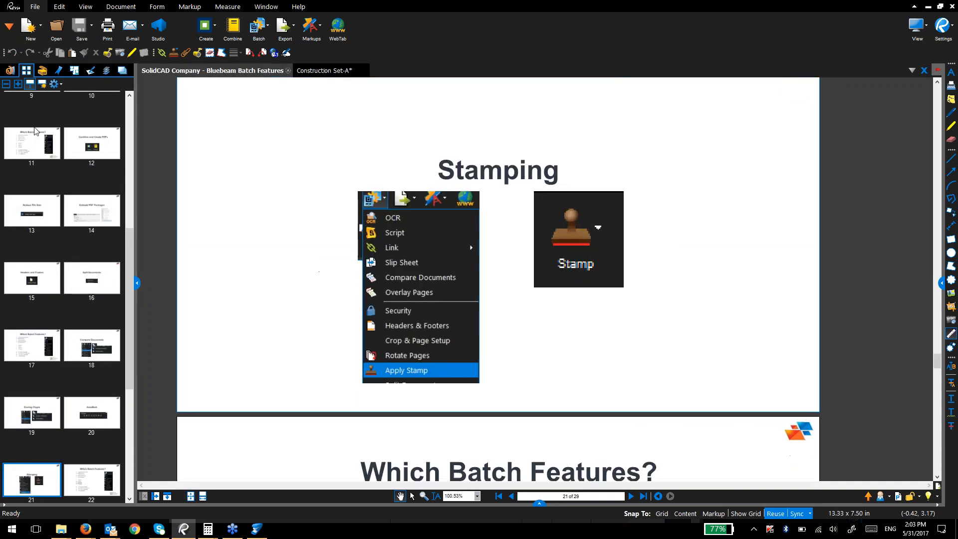
Step: Return to Construction Set-A and go to the G0.01 cover page
click(310, 69)
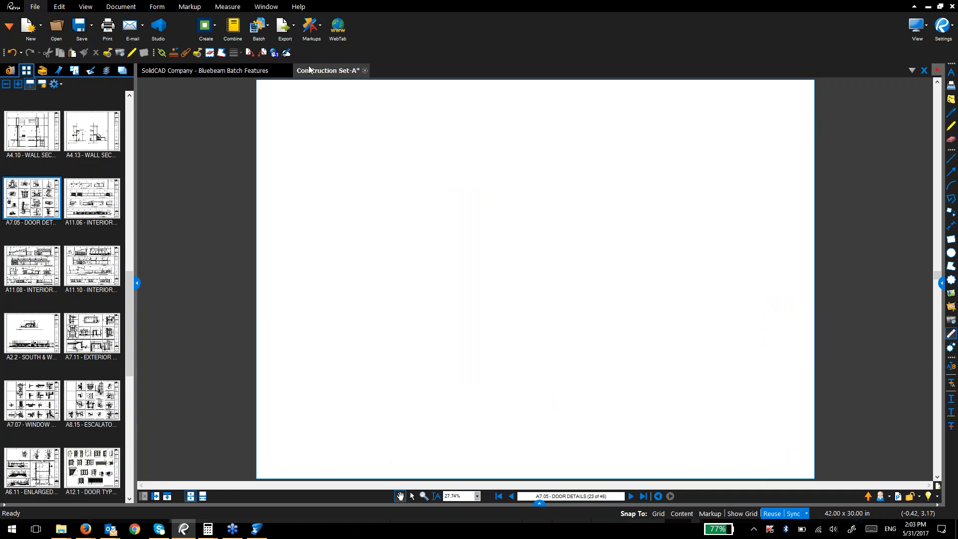
click(52, 127)
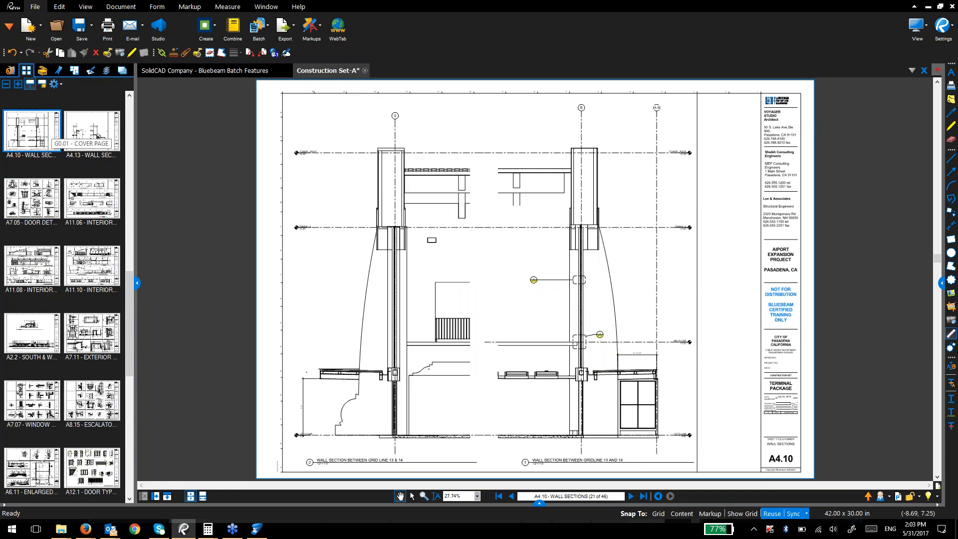
scroll(70, 194, up, 10)
click(57, 133)
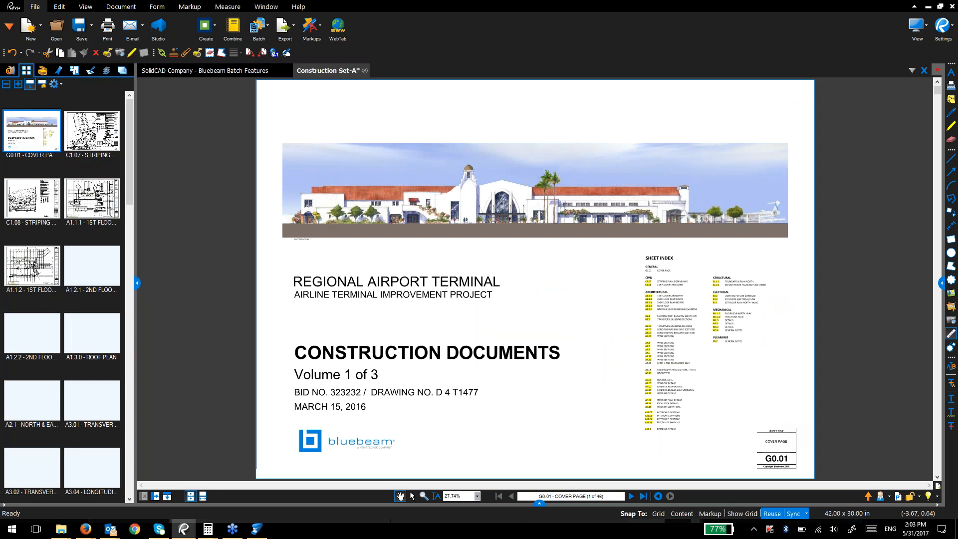
Step: Place APPROVED stamps at the top-left of G0.01 and C1.07, then return to the Stamping slide
click(190, 6)
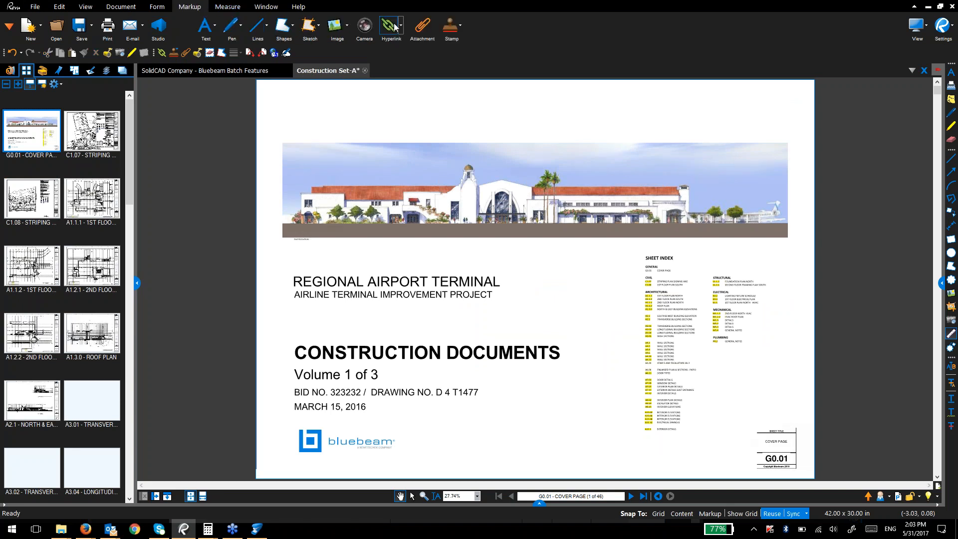
click(454, 25)
click(476, 67)
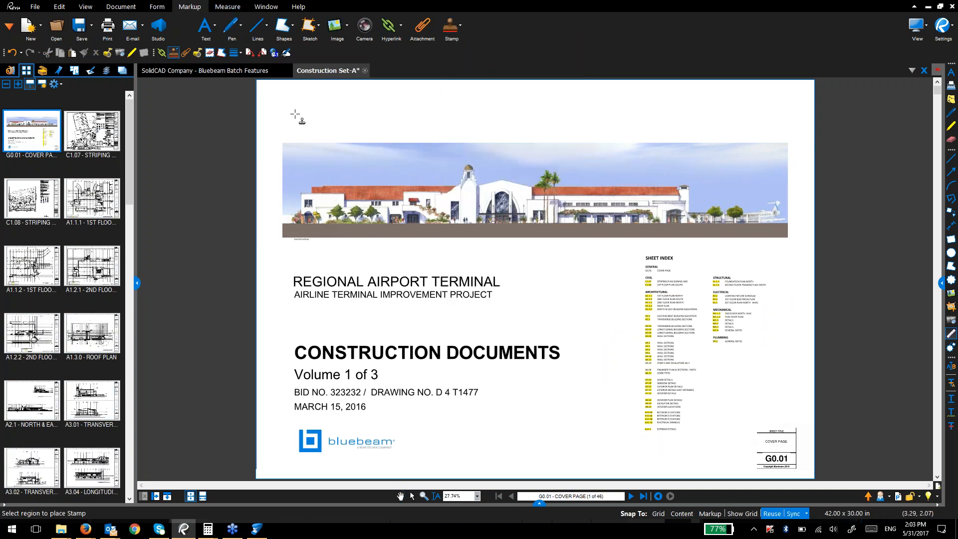
click(309, 107)
click(76, 122)
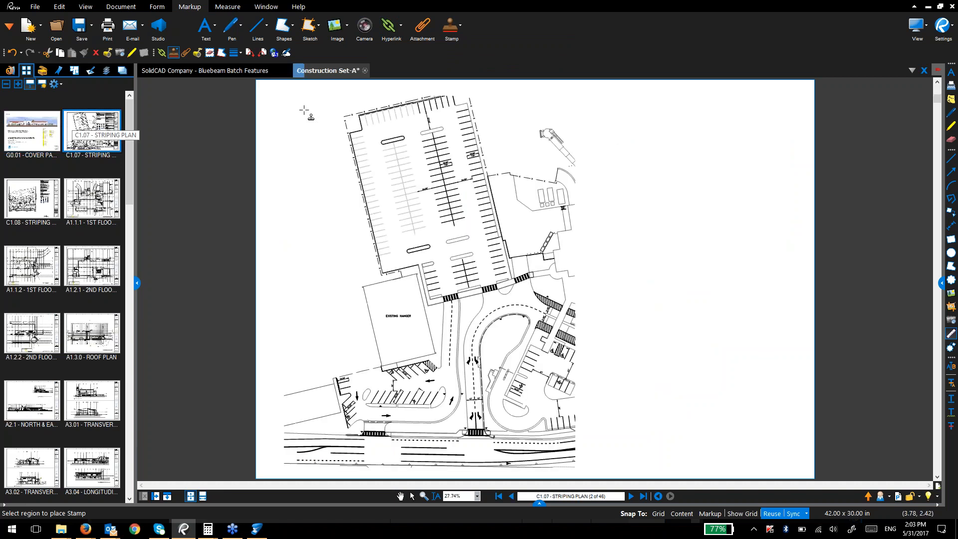
click(304, 110)
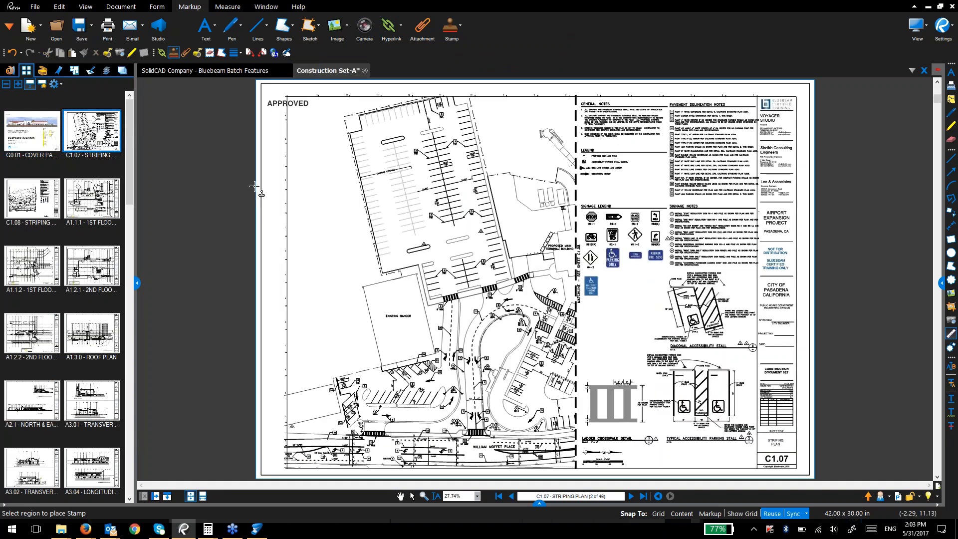
click(232, 71)
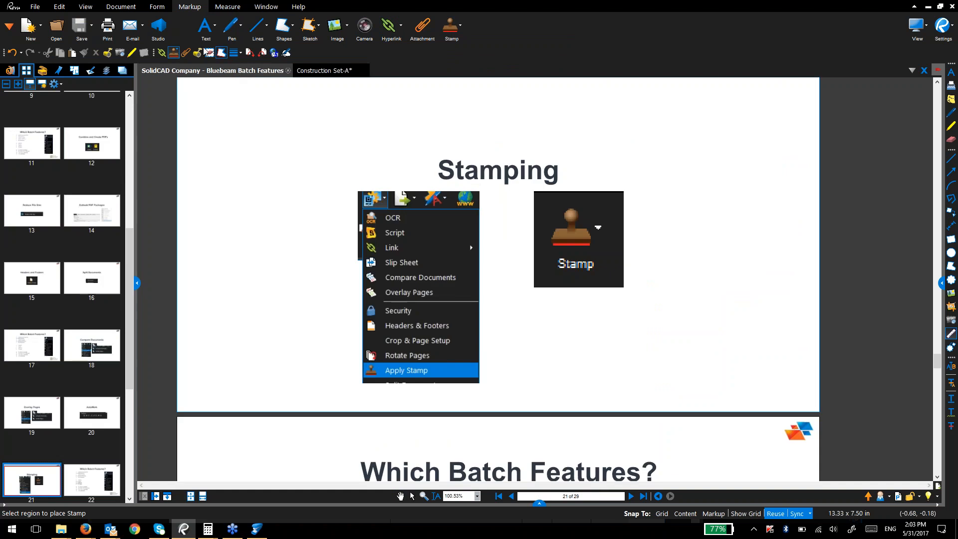
click(42, 9)
Step: Batch-stamp all 29 pages with Approved.pdf, rotated -30° at 50% opacity and 260% scale
click(254, 30)
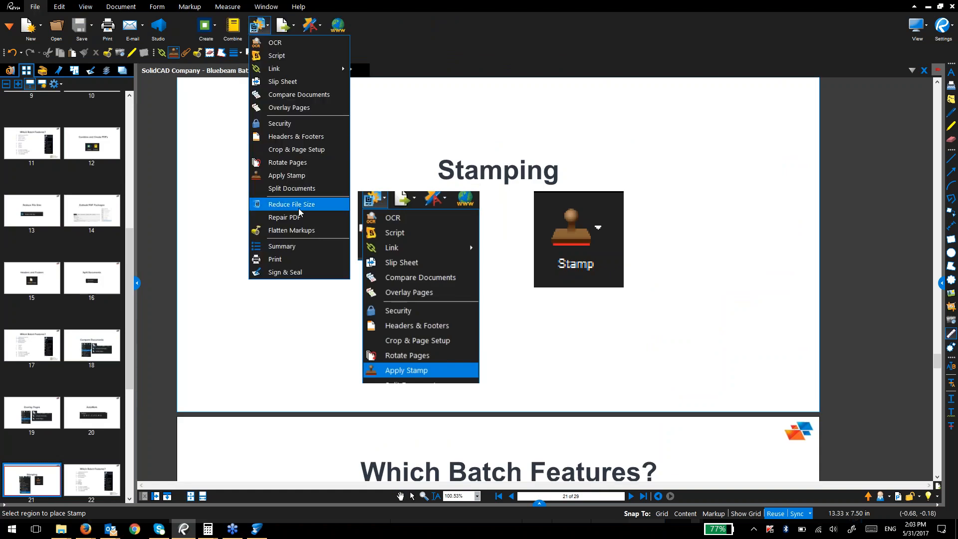
click(301, 175)
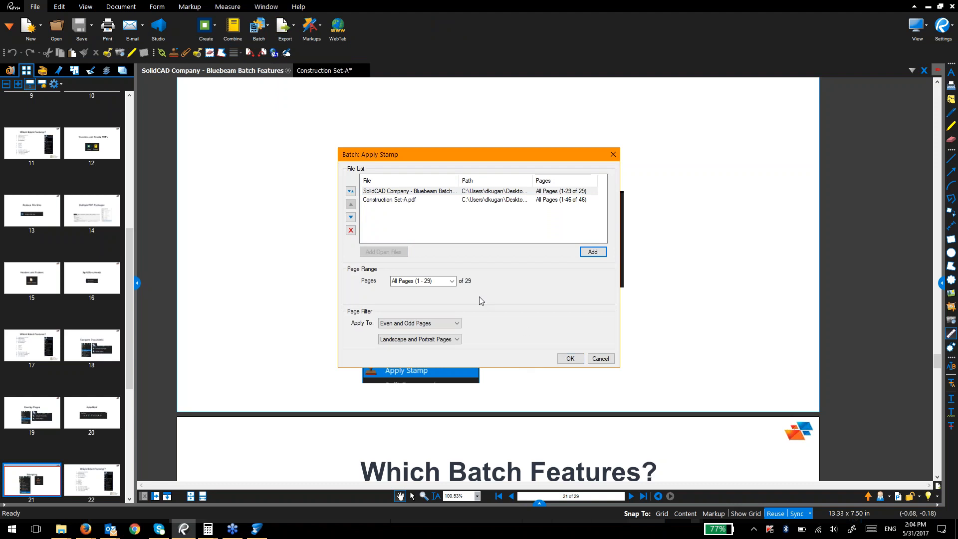
click(451, 281)
click(439, 288)
click(573, 361)
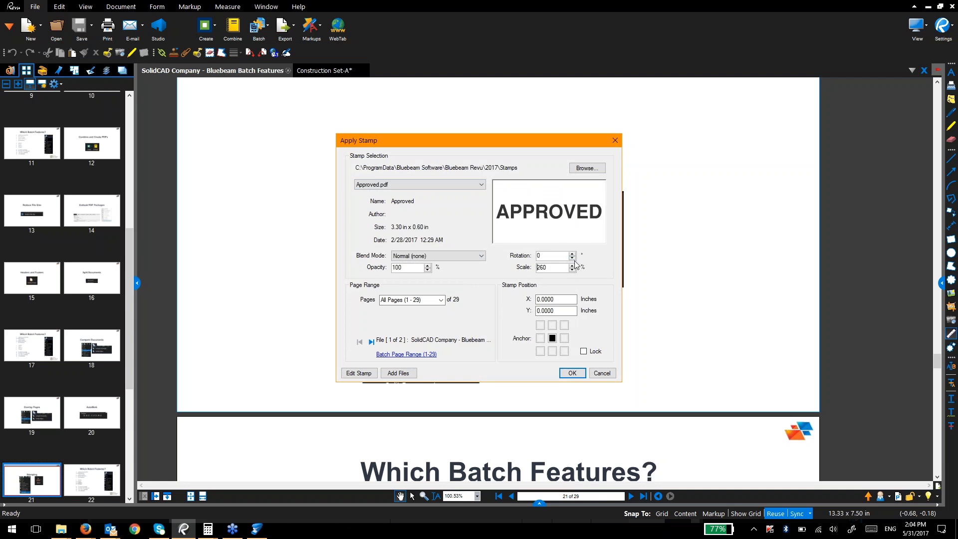
click(573, 258)
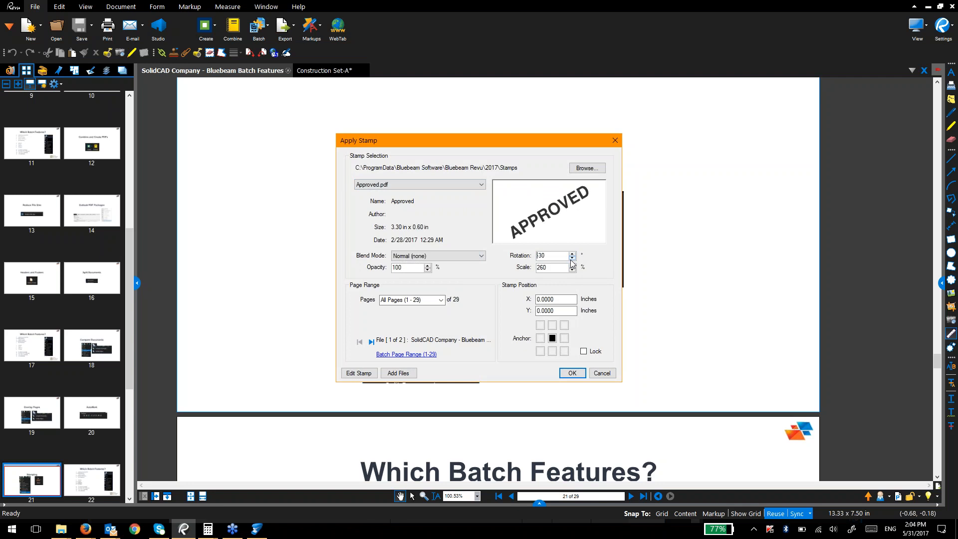
click(429, 270)
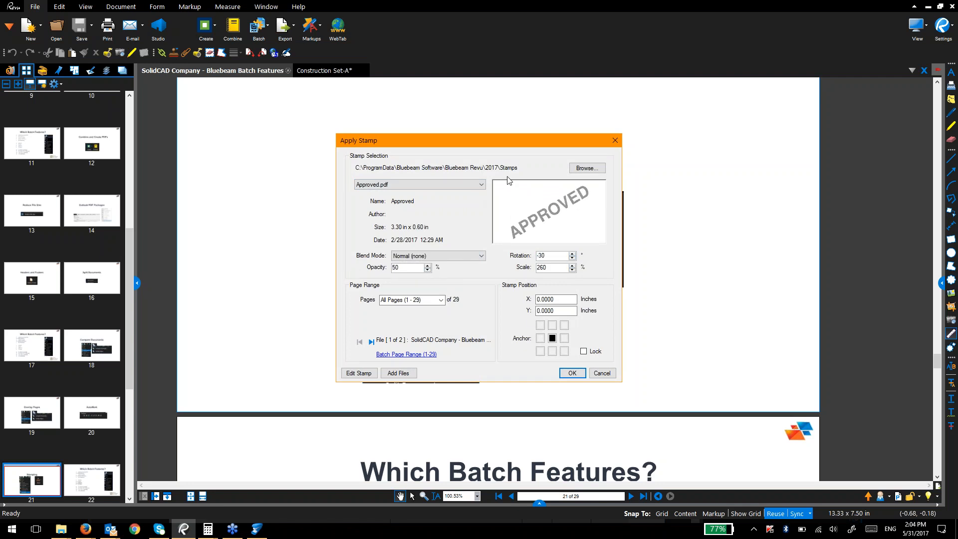
click(458, 186)
click(458, 193)
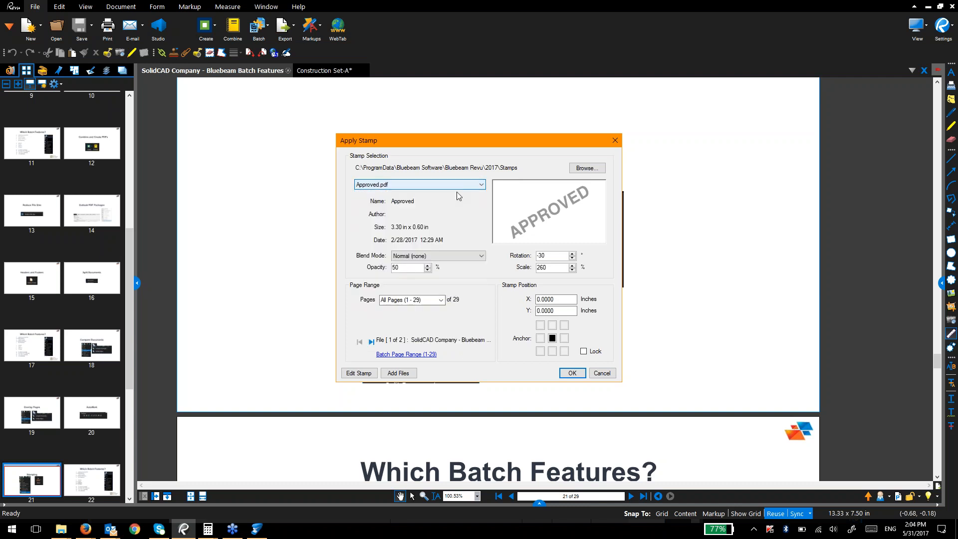
click(572, 373)
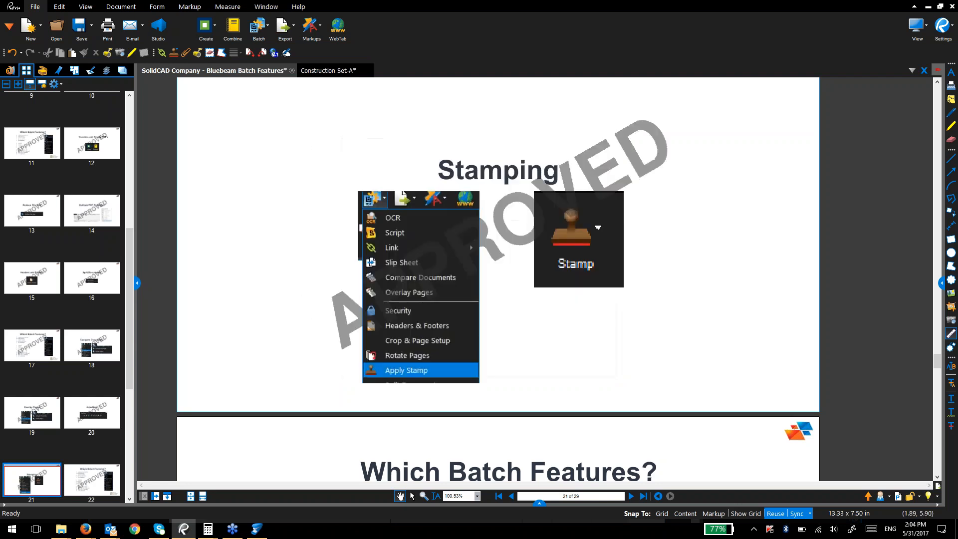
Step: Check the APPROVED stamps on page 14 and on Construction Set-A sheets including M5.3 Details
click(85, 157)
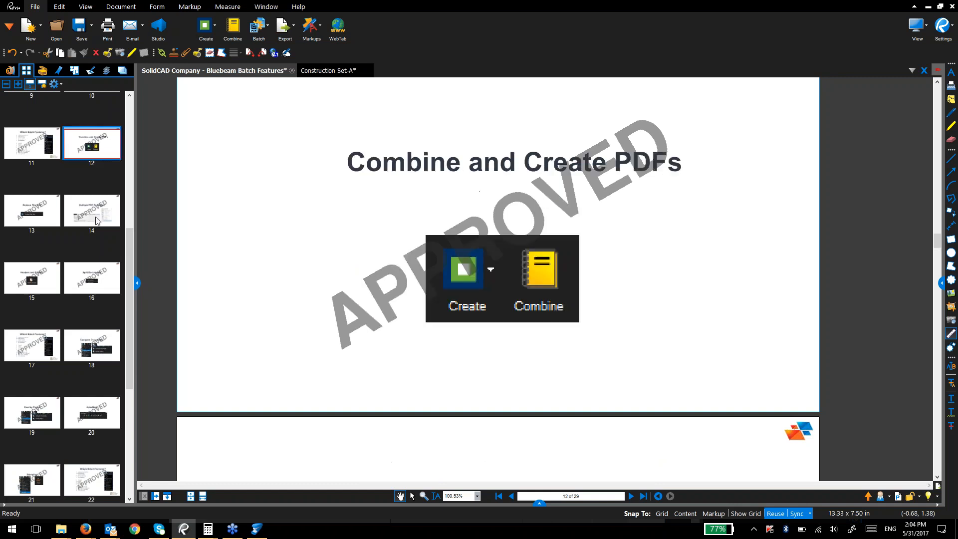
click(93, 214)
click(327, 71)
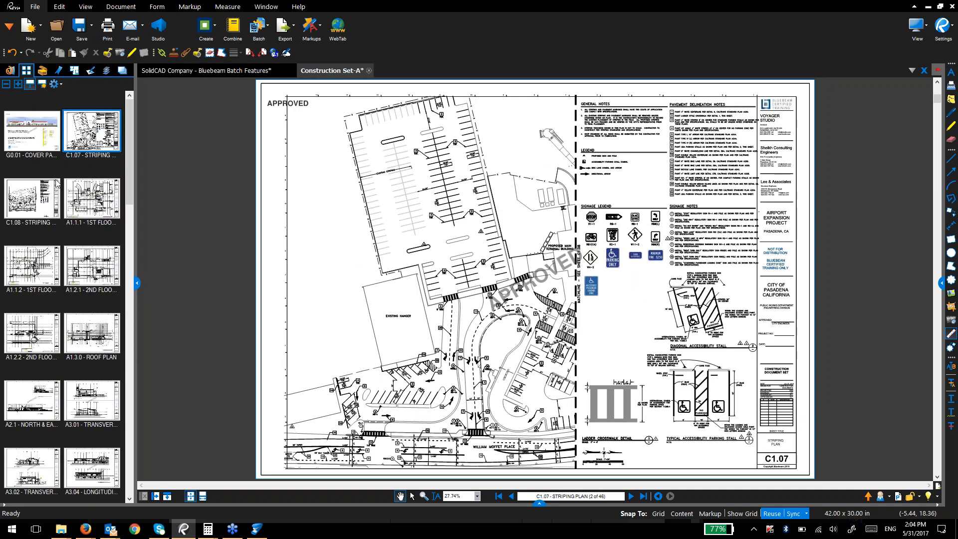
click(41, 200)
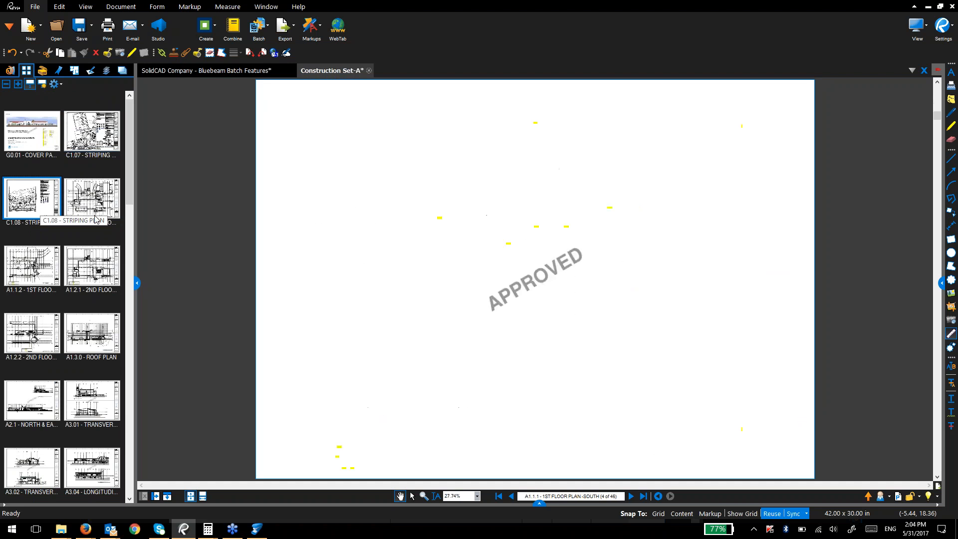
scroll(82, 313, down, 10)
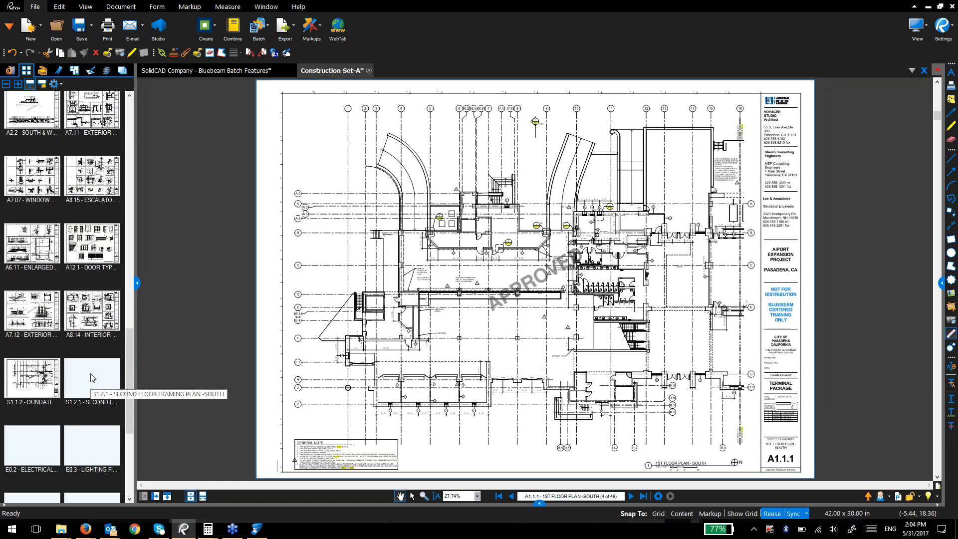
scroll(90, 377, down, 4)
click(88, 401)
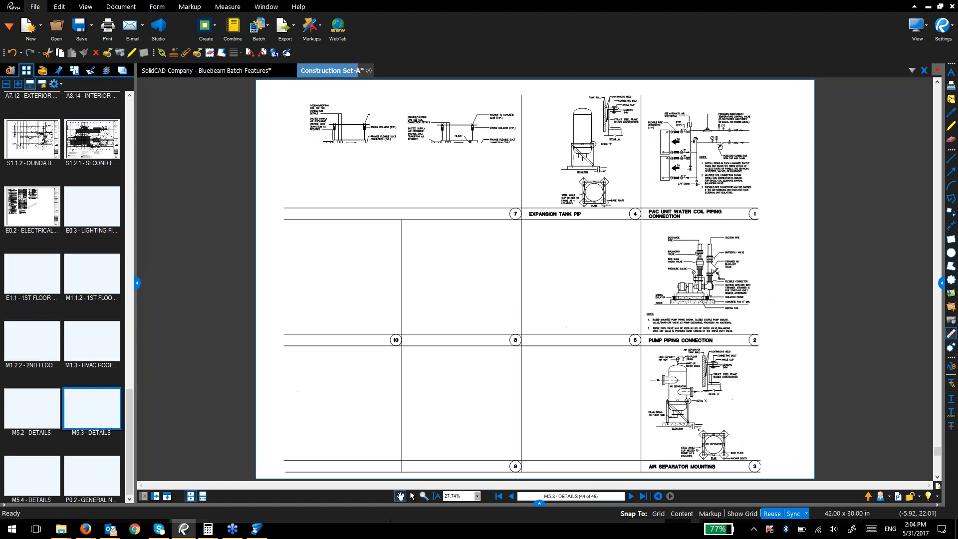
Step: Select every APPROVED stamp in the Markups list and lock them all
drag(540, 503, 539, 355)
click(471, 395)
key(Down)
key(Down)
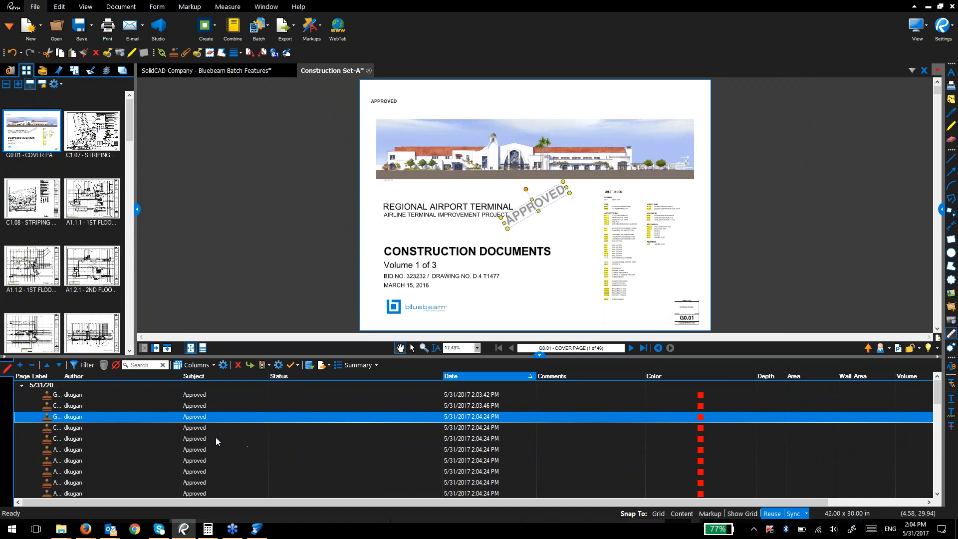
click(214, 394)
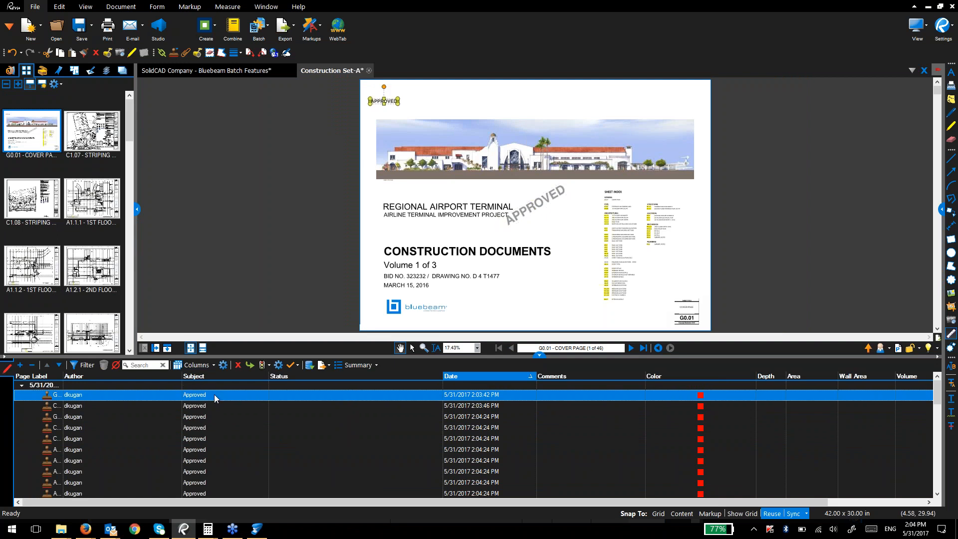
key(ctrl+a)
right_click(232, 435)
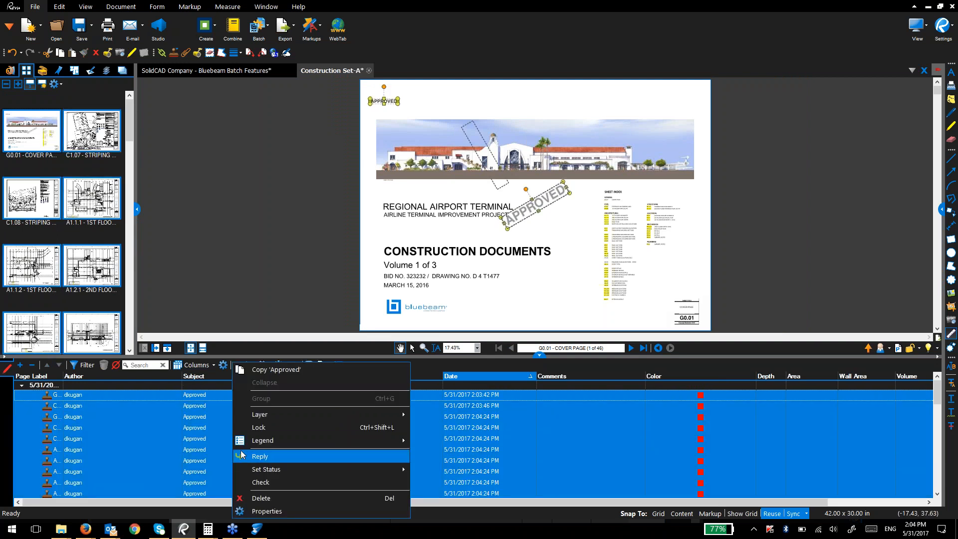
click(249, 430)
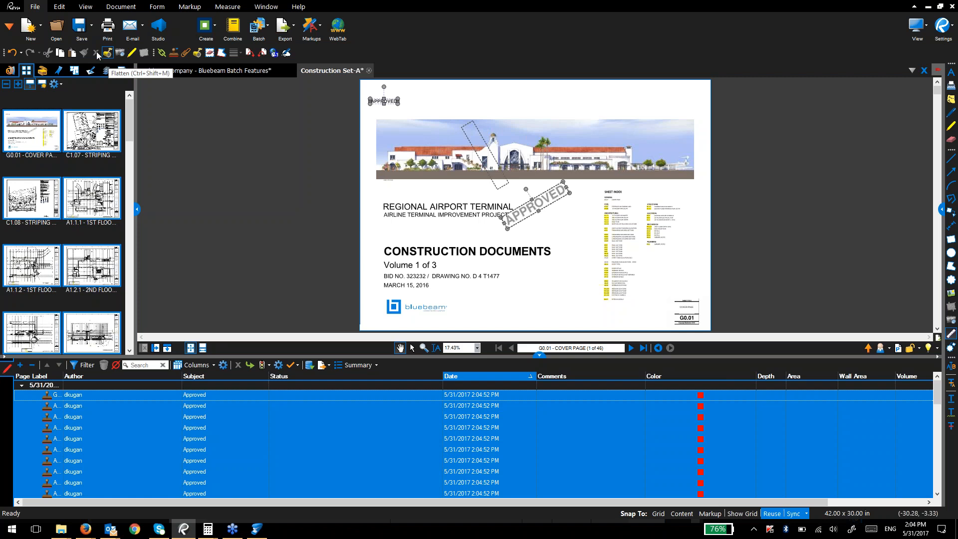
Step: Back in the Batch Features presentation, select all APPROVED stamp markups and delete them
click(236, 70)
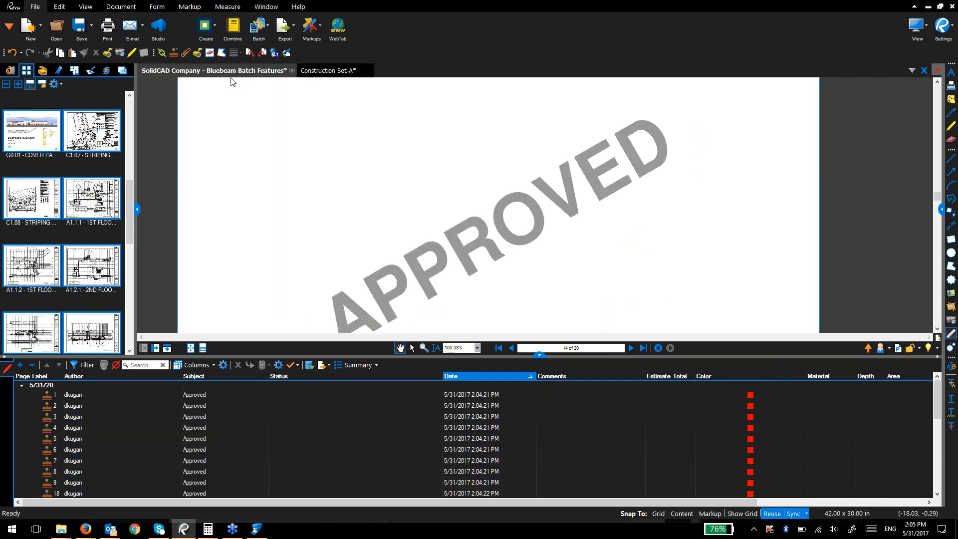
click(224, 400)
key(ctrl+a)
key(Delete)
Step: Go to the AutoMark page and hide the markups list and page thumbnails
scroll(90, 238, down, 5)
scroll(89, 238, down, 5)
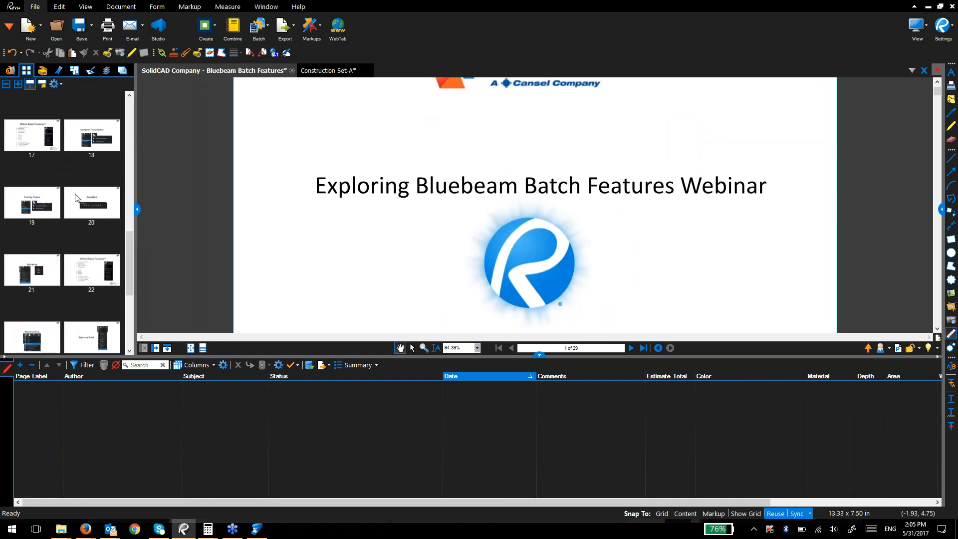
click(92, 202)
click(539, 354)
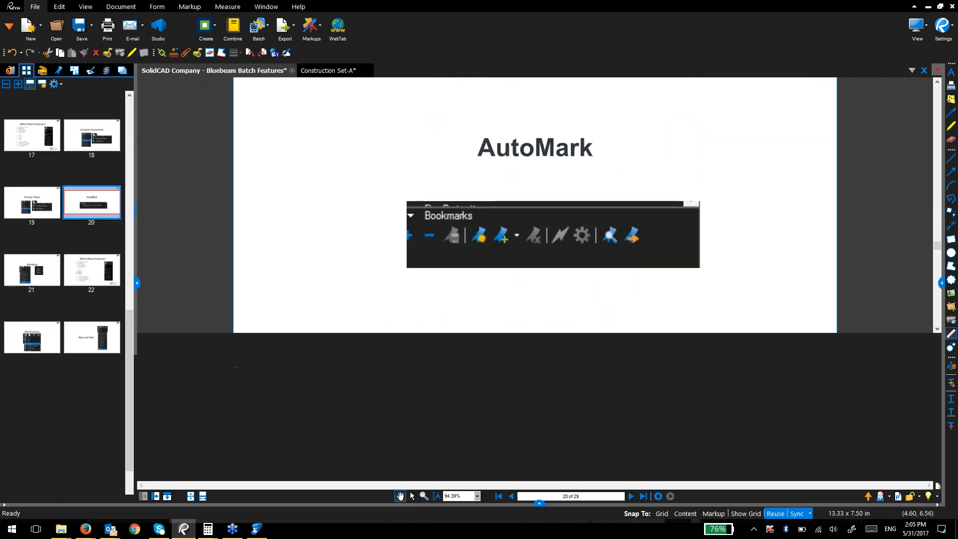
click(137, 281)
Step: Scroll through the presentation down to the Slip Sheeting slide, page 23 of 29
scroll(406, 319, down, 10)
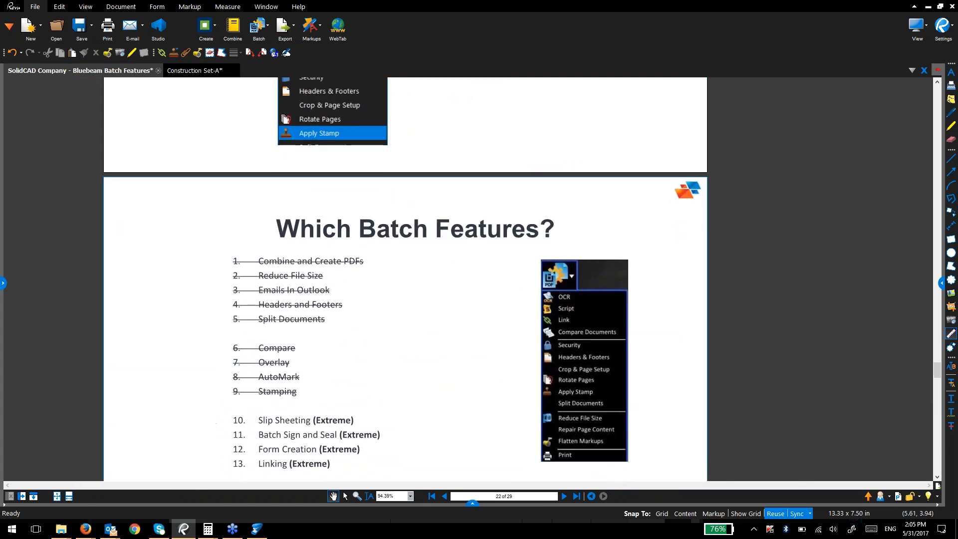
click(321, 303)
click(270, 361)
click(276, 396)
scroll(275, 379, down, 3)
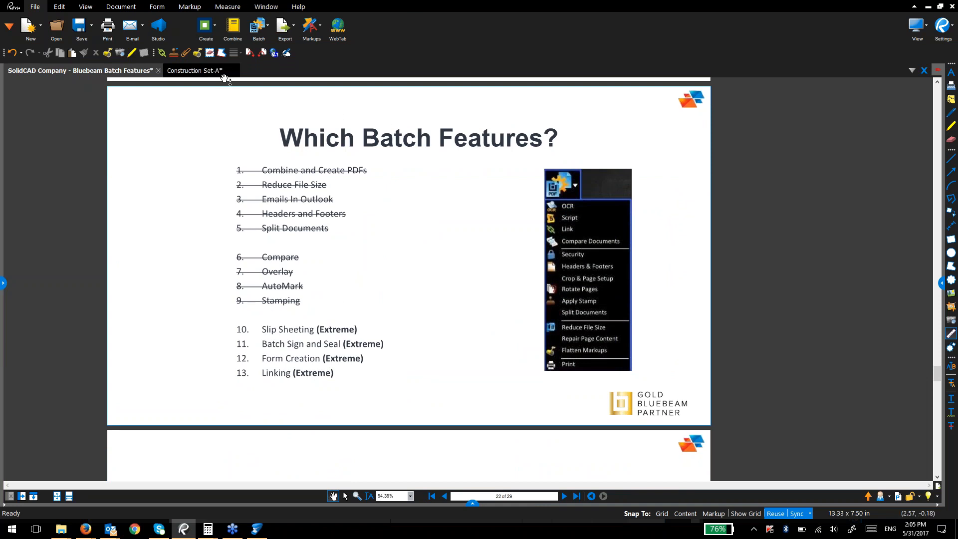
scroll(331, 334, down, 6)
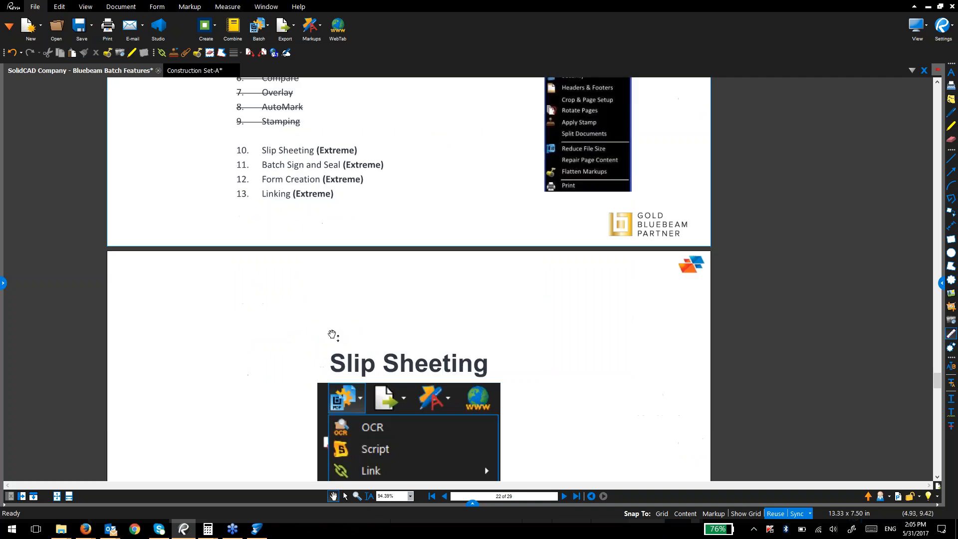
scroll(310, 236, down, 5)
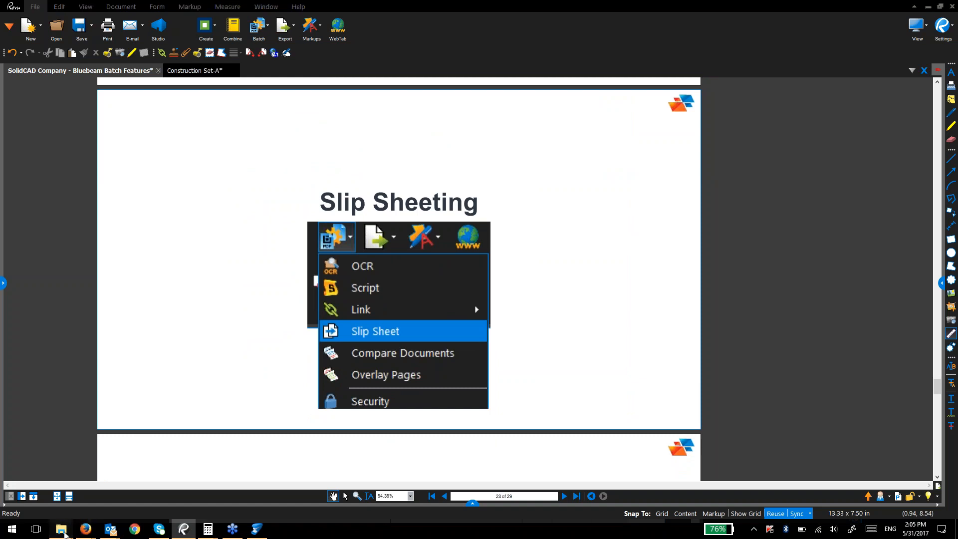
Step: Browse the Batch Features - Webinar subfolders in File Explorer, then open Construction - Linking
mouse_move(61, 528)
click(127, 471)
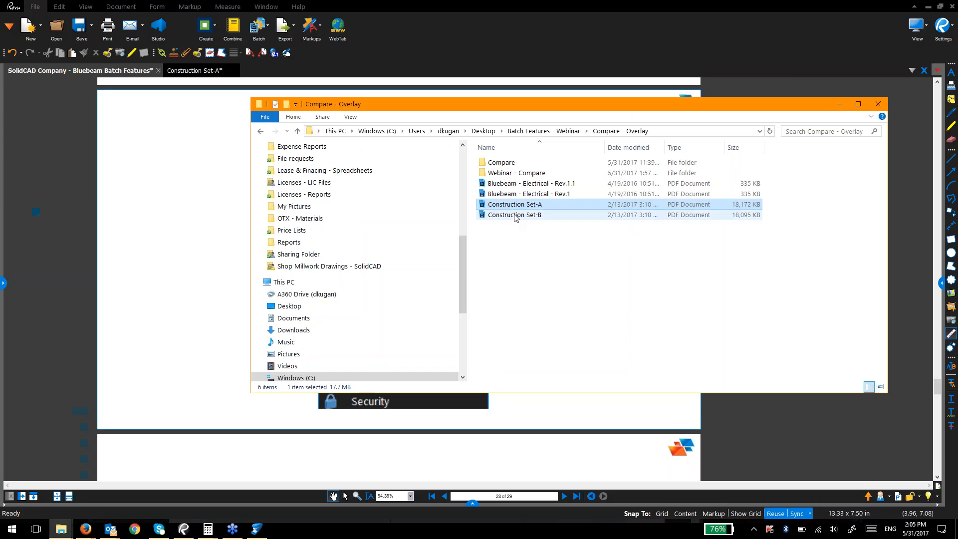
click(526, 131)
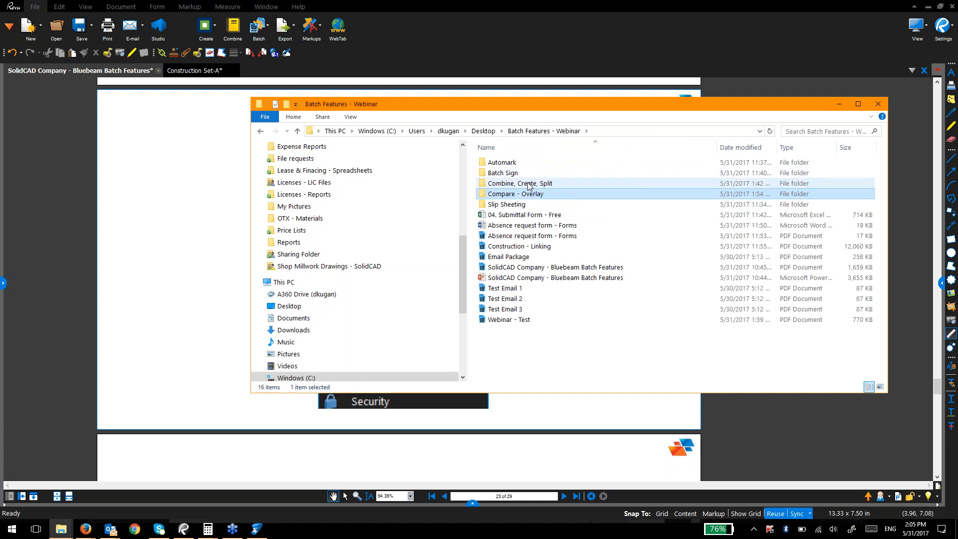
double_click(543, 189)
click(548, 131)
double_click(529, 204)
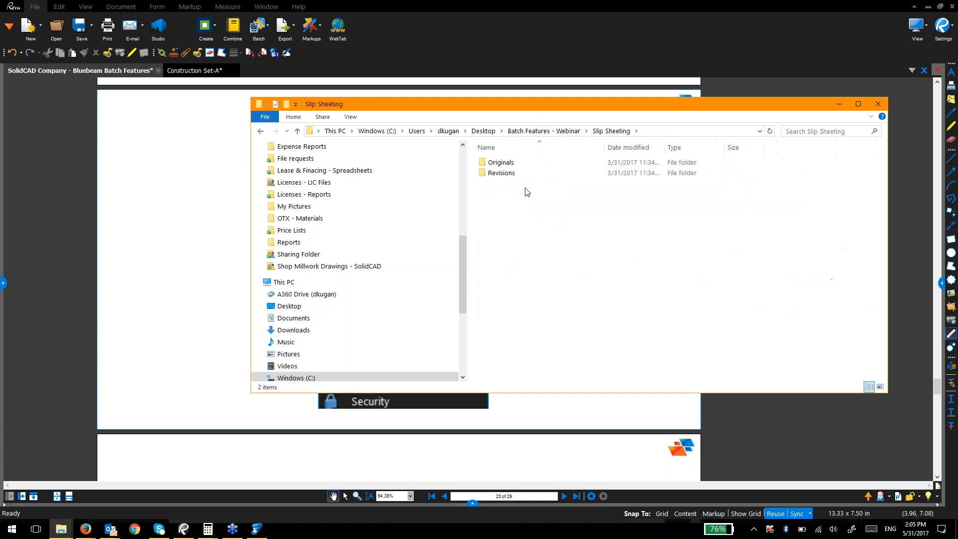
click(527, 174)
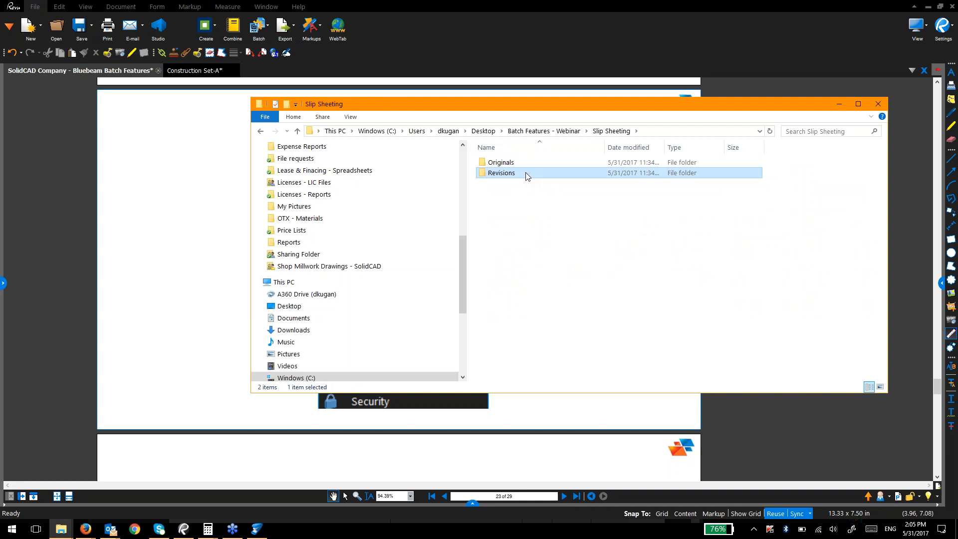
double_click(525, 164)
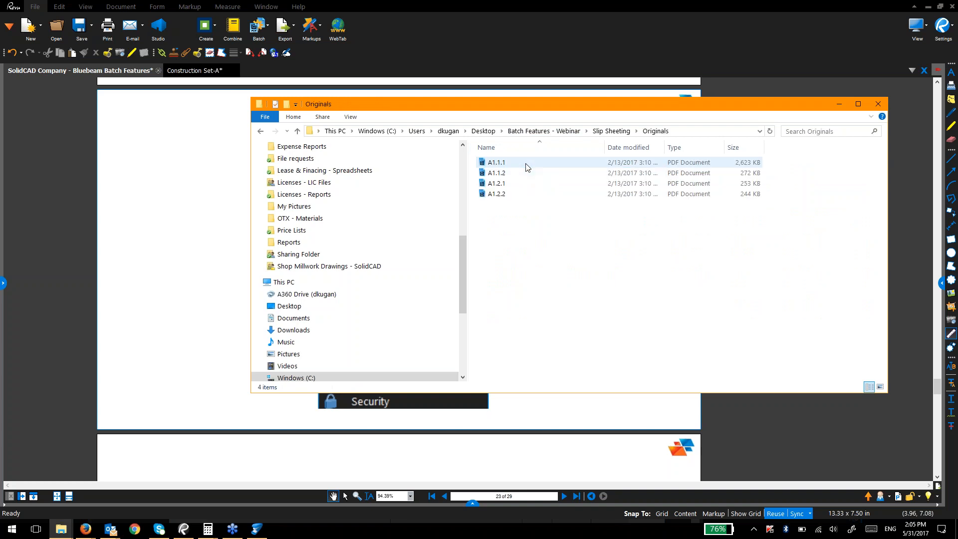
click(544, 130)
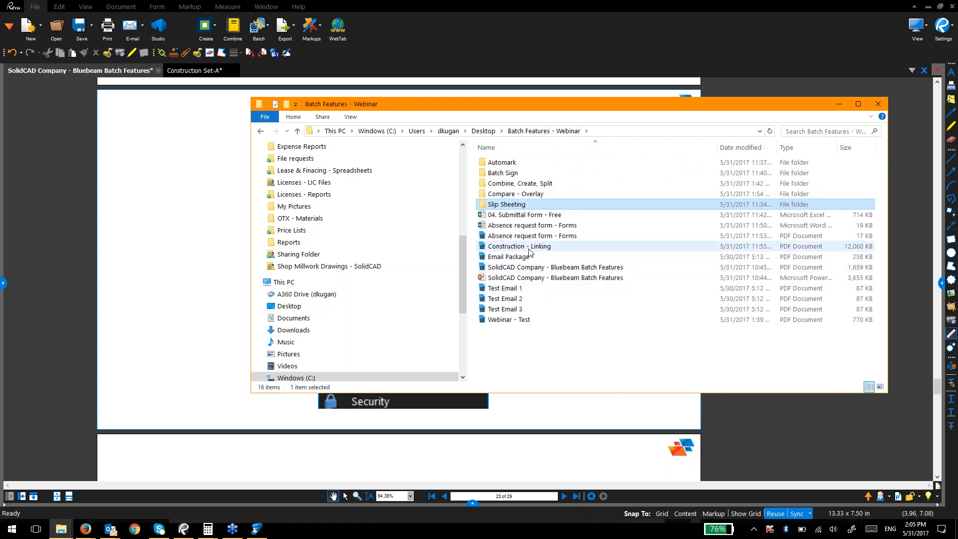
double_click(529, 247)
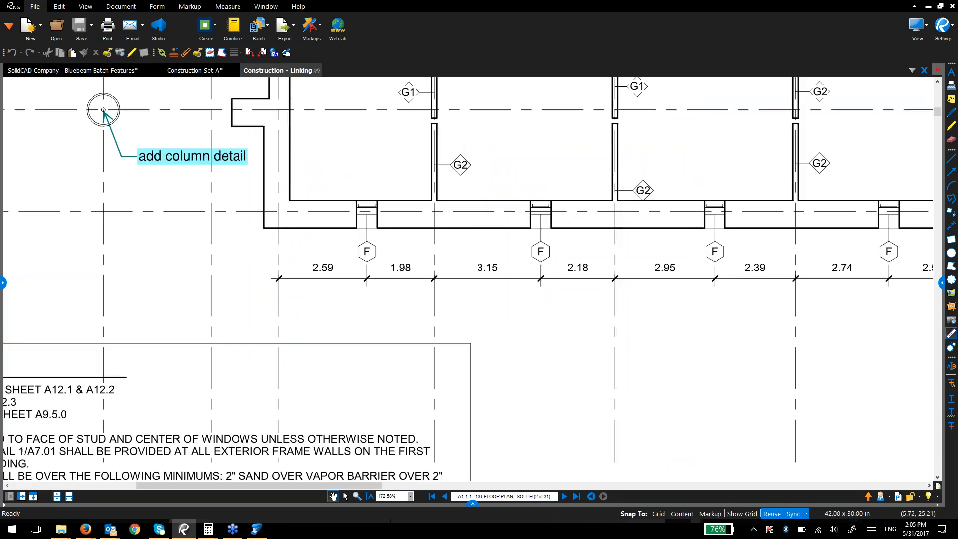
Step: Show the thumbnails and start Replace Pages on sheet A1.1.2, then cancel it
click(4, 282)
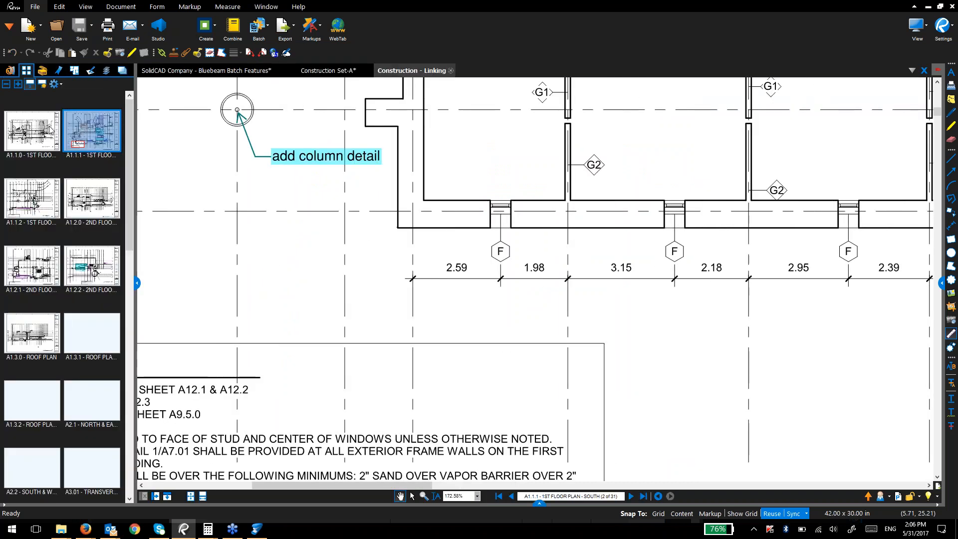
click(54, 211)
right_click(55, 212)
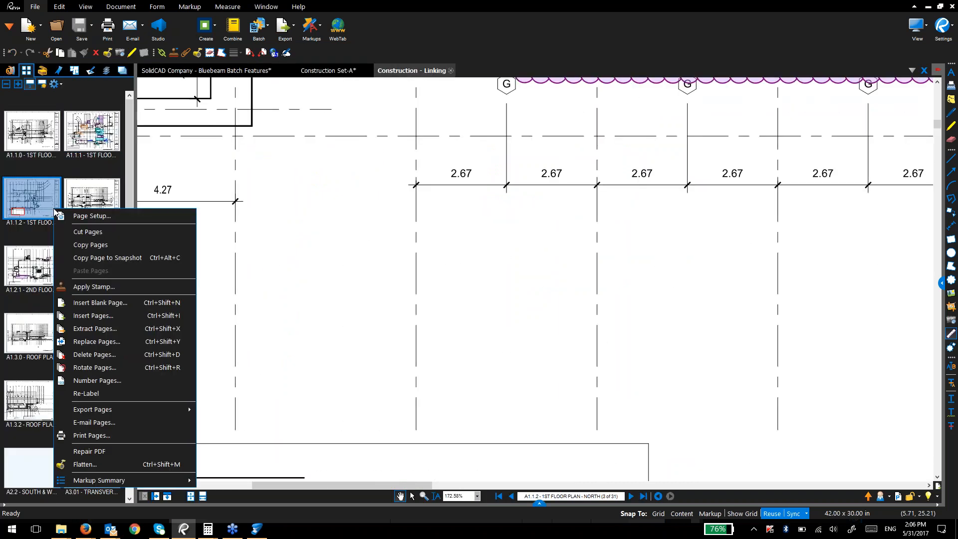
click(89, 344)
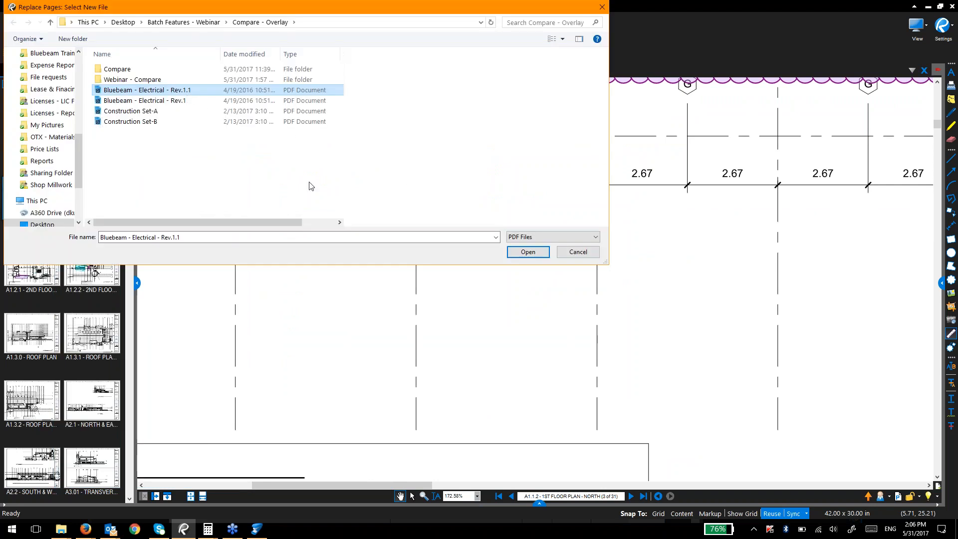
click(578, 252)
Step: Start and cancel Replace Pages for sheet A11.01, then close Construction - Linking
scroll(45, 425, down, 10)
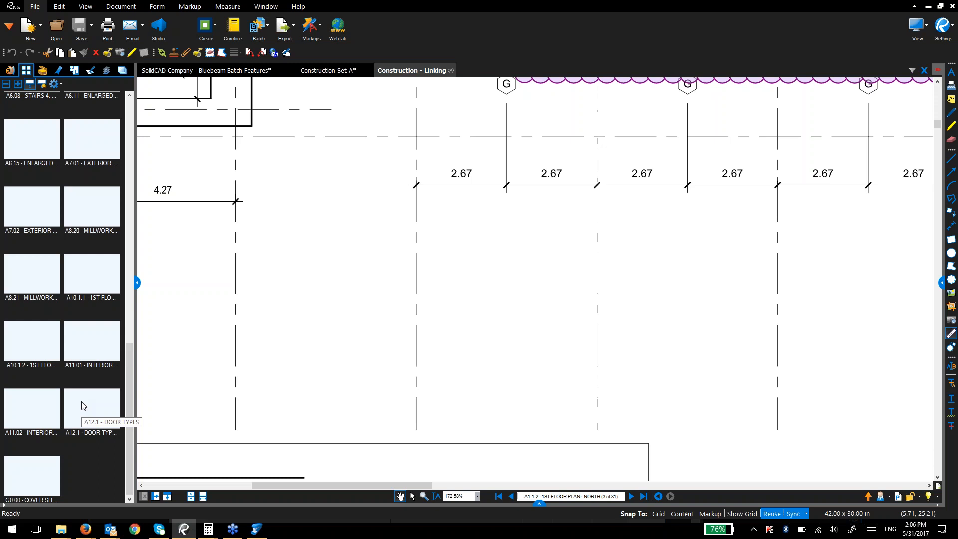
right_click(95, 341)
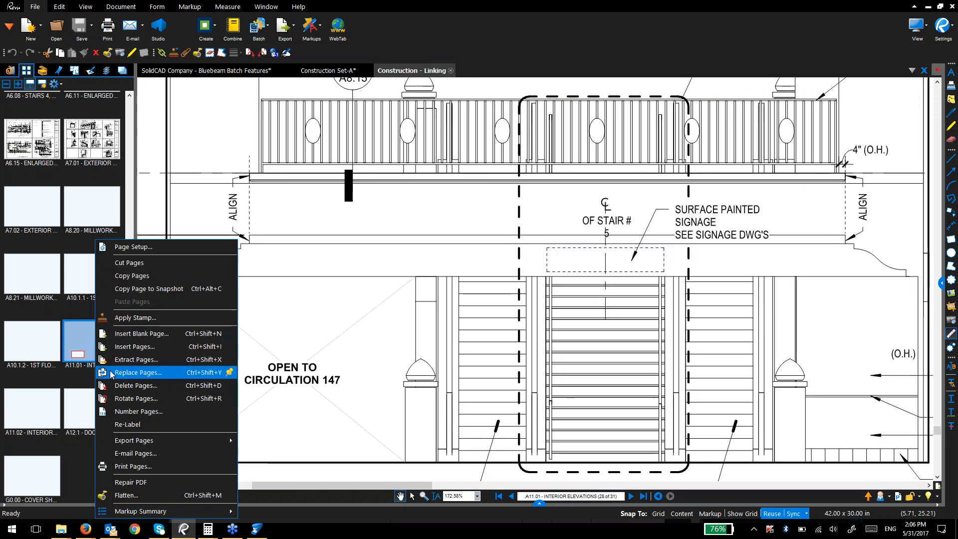
click(111, 373)
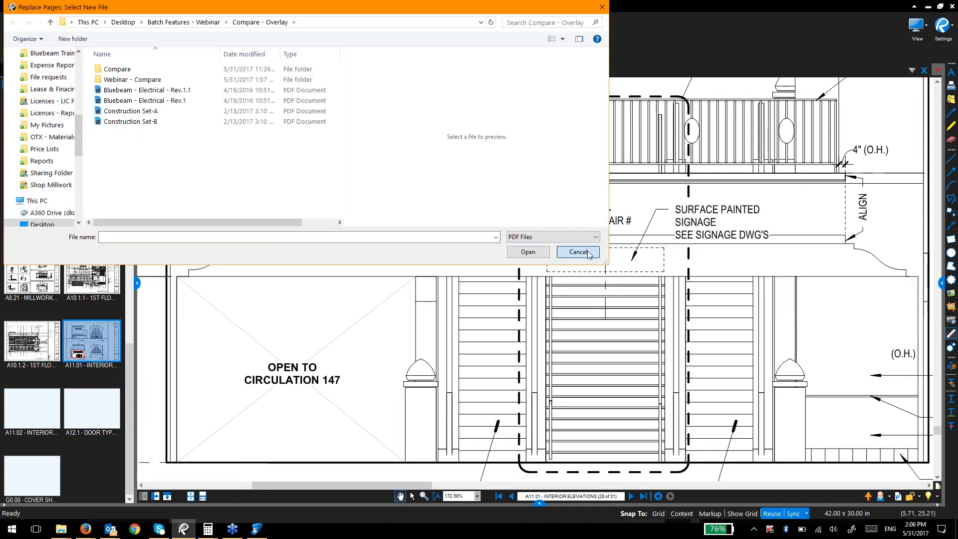
click(578, 252)
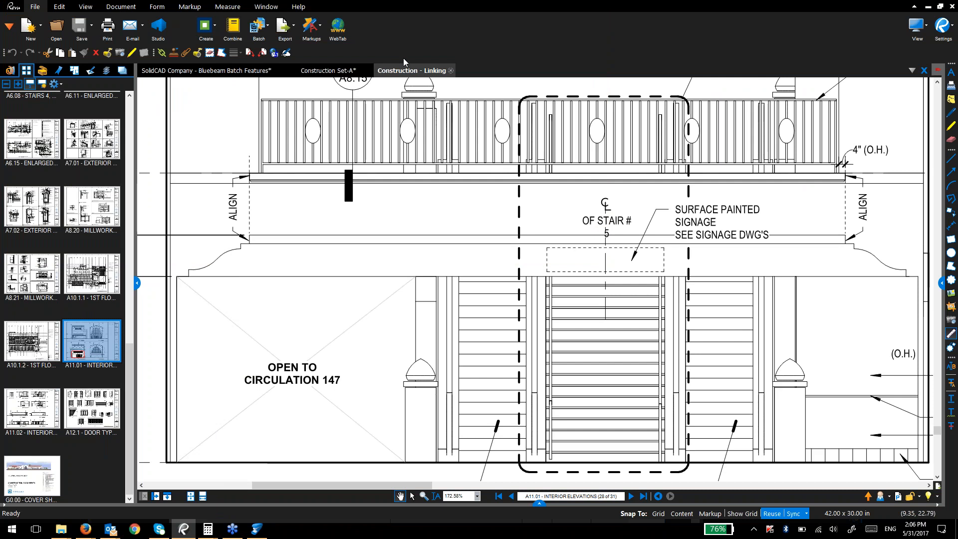
click(451, 71)
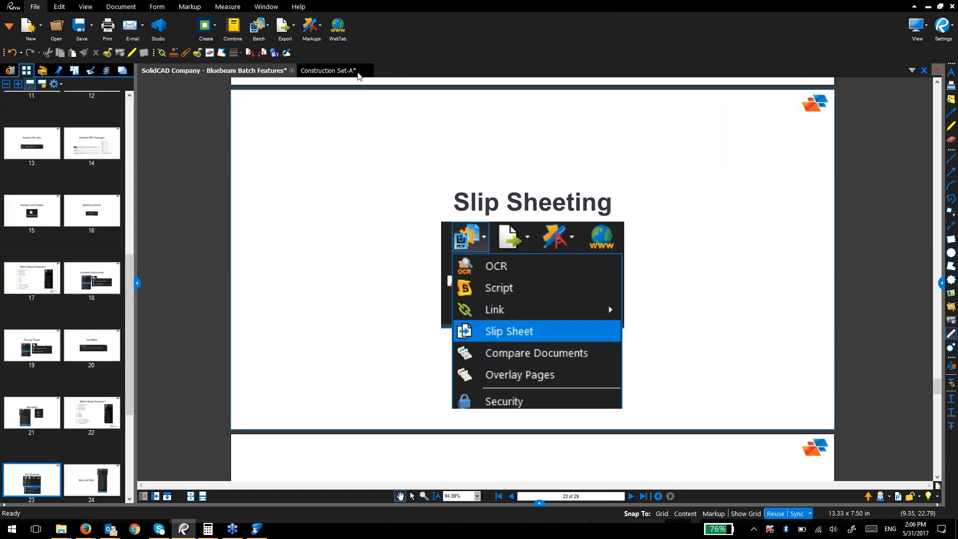
Step: Close the Construction Set-A document without saving changes
click(363, 70)
click(369, 71)
key(n)
Step: Start a Batch Slip Sheet with the four Slip Sheeting\Originals PDFs A1.1.1–A1.2.2 as current pages
click(267, 25)
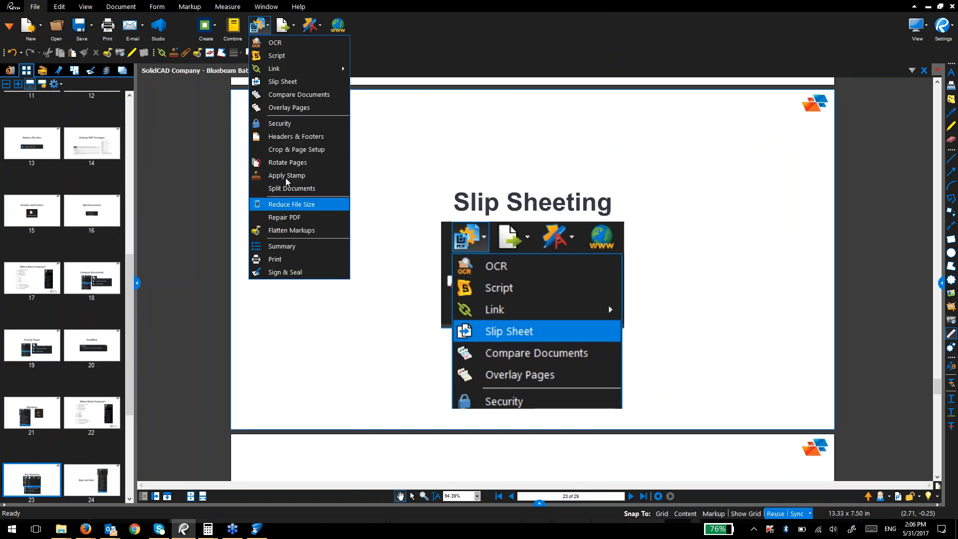
click(279, 82)
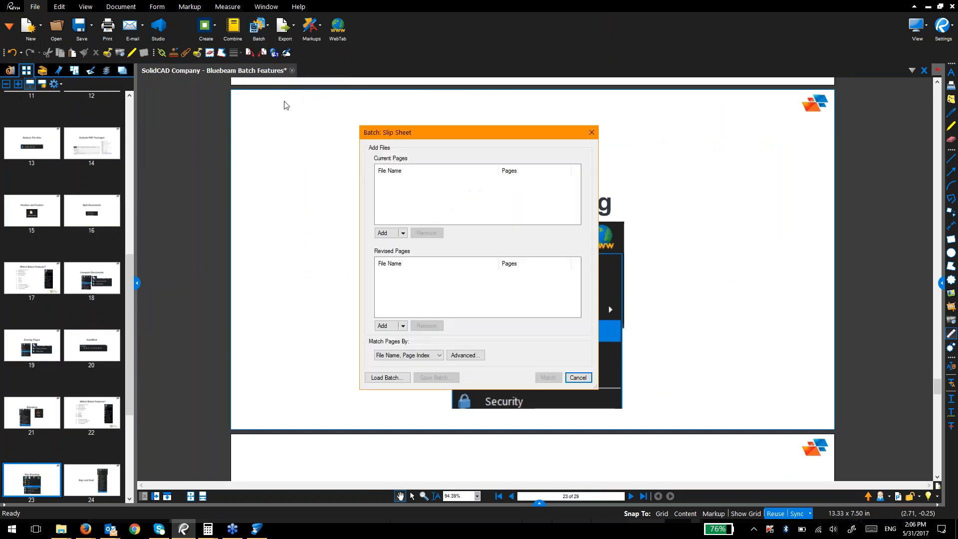
click(402, 233)
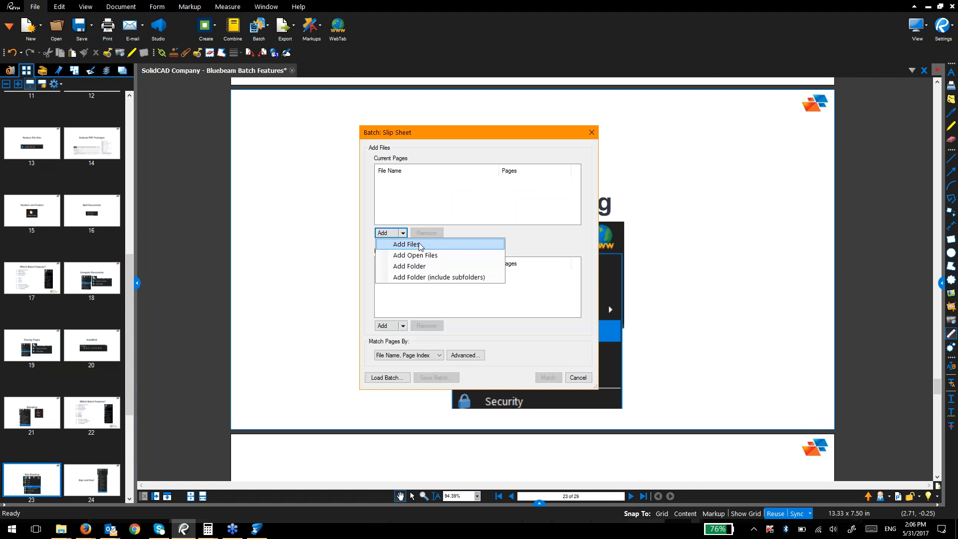
click(421, 245)
click(571, 162)
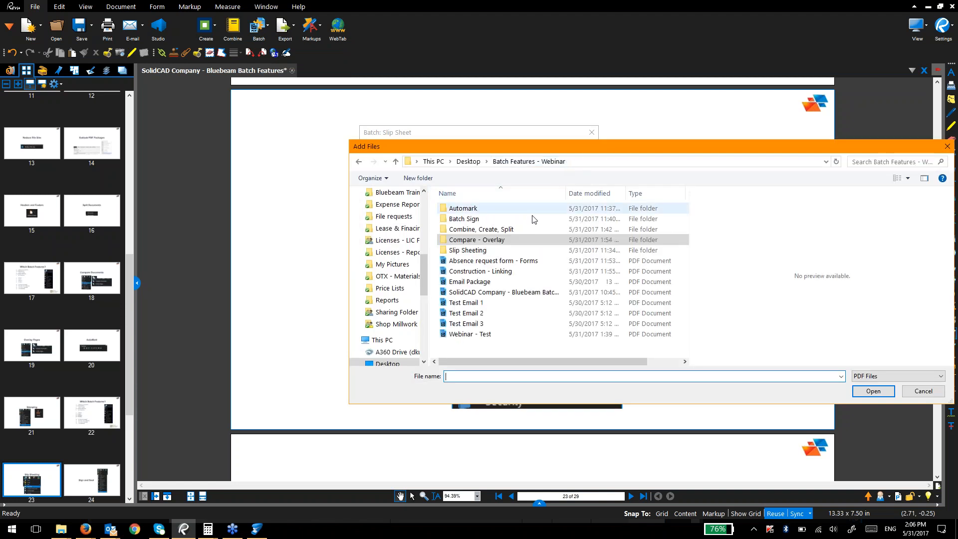
double_click(504, 251)
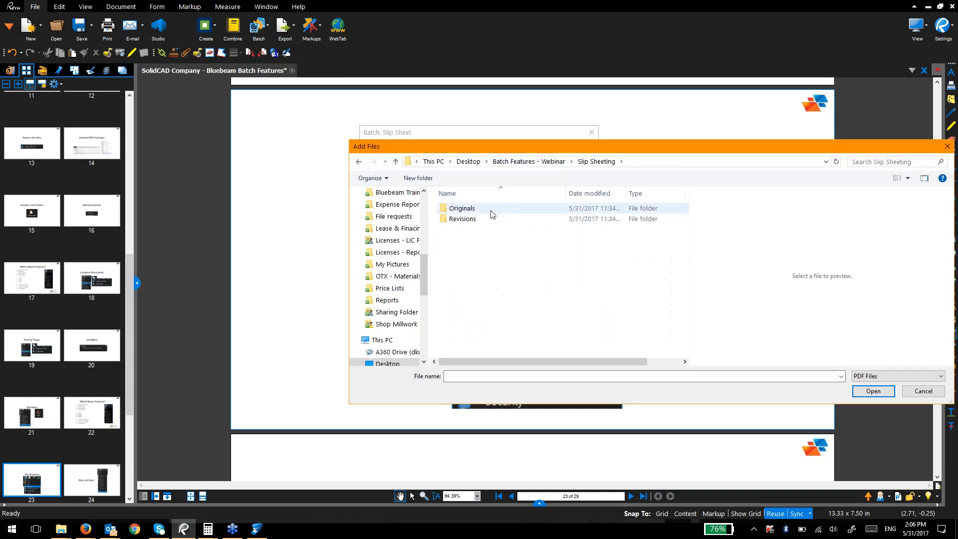
double_click(483, 213)
drag(498, 274, 451, 200)
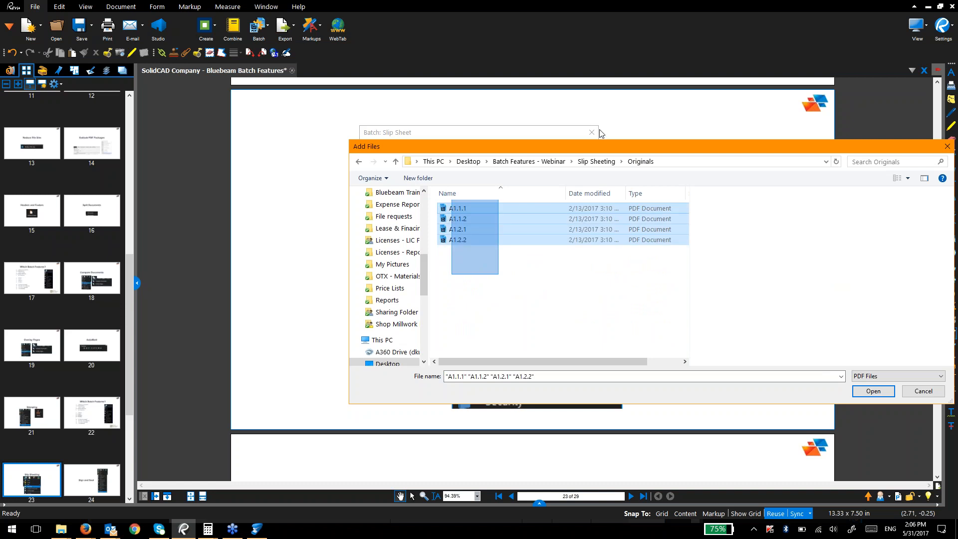
key(Return)
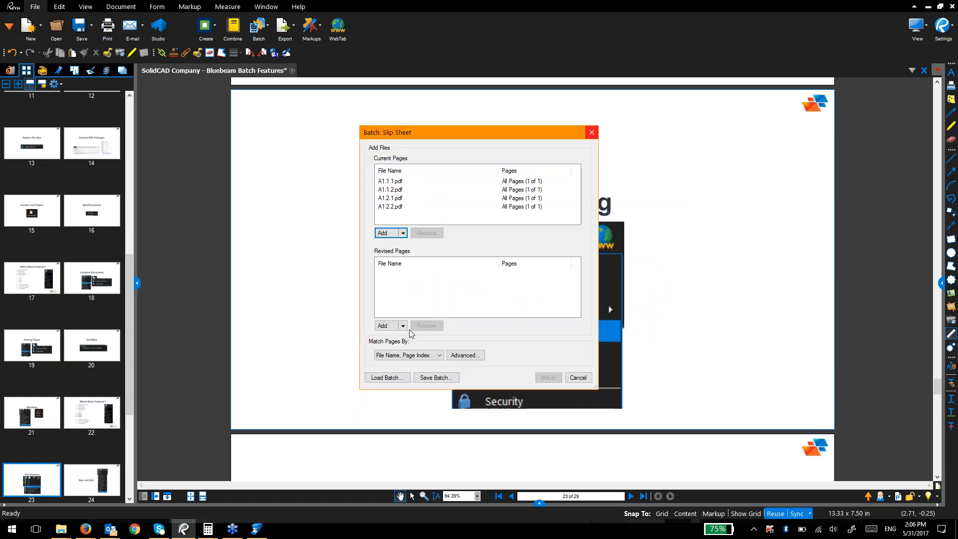
click(402, 325)
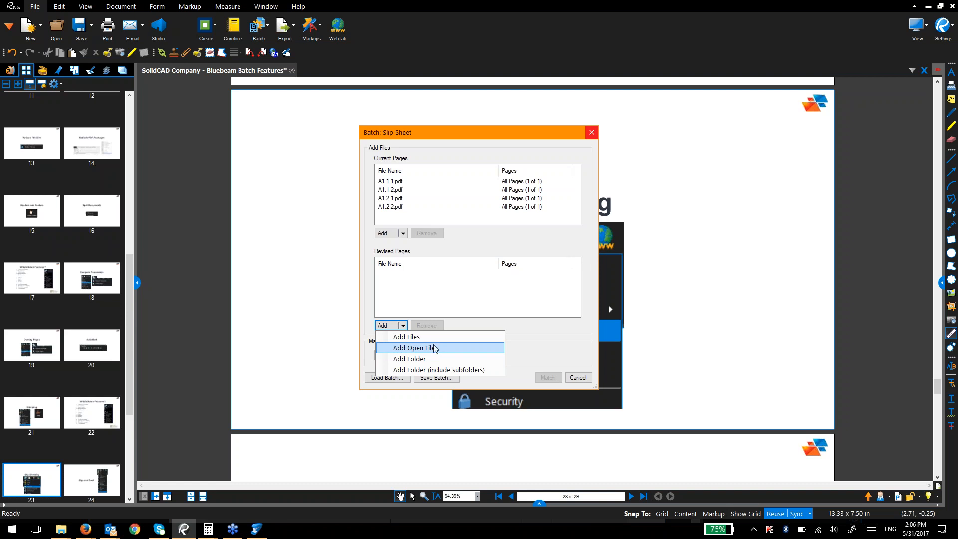
Step: Add the four REV 1 PDFs from Slip Sheeting\Revisions as revised pages, then view Advanced match options
click(434, 337)
drag(492, 277, 447, 175)
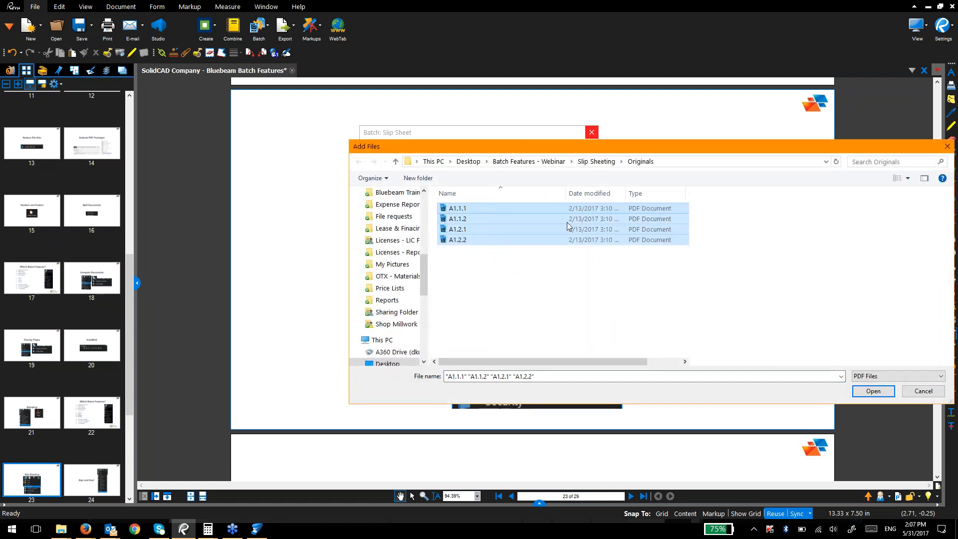
click(597, 161)
double_click(479, 220)
drag(492, 289, 473, 242)
drag(455, 209, 455, 208)
drag(640, 147, 478, 132)
click(704, 379)
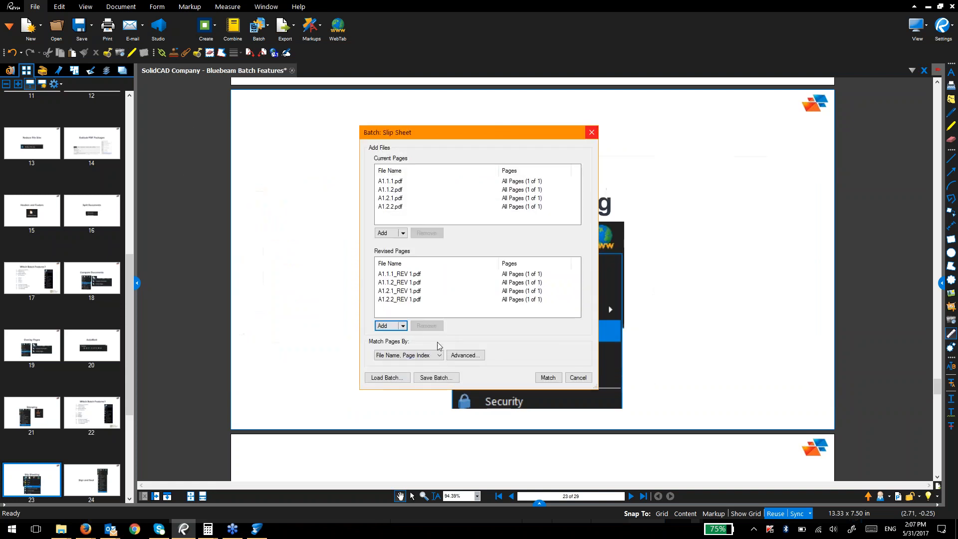
click(456, 357)
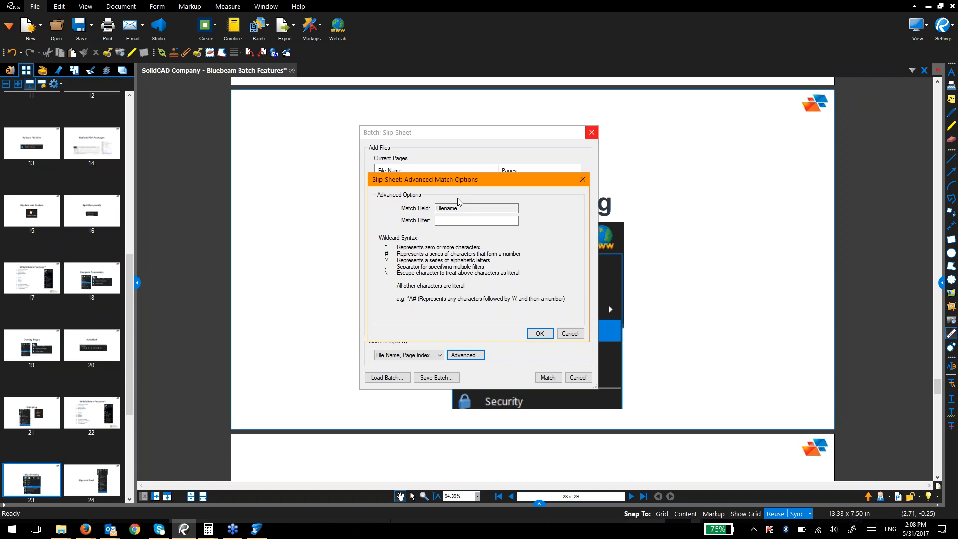
Step: Leave advanced options unchanged, match originals to revisions, and run the slip sheet with Superseded stamp
click(567, 334)
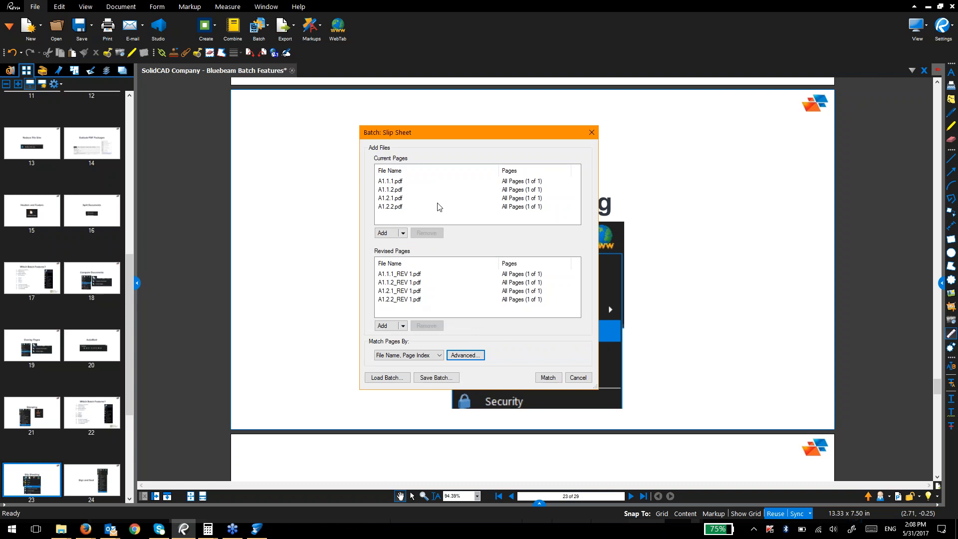
click(549, 378)
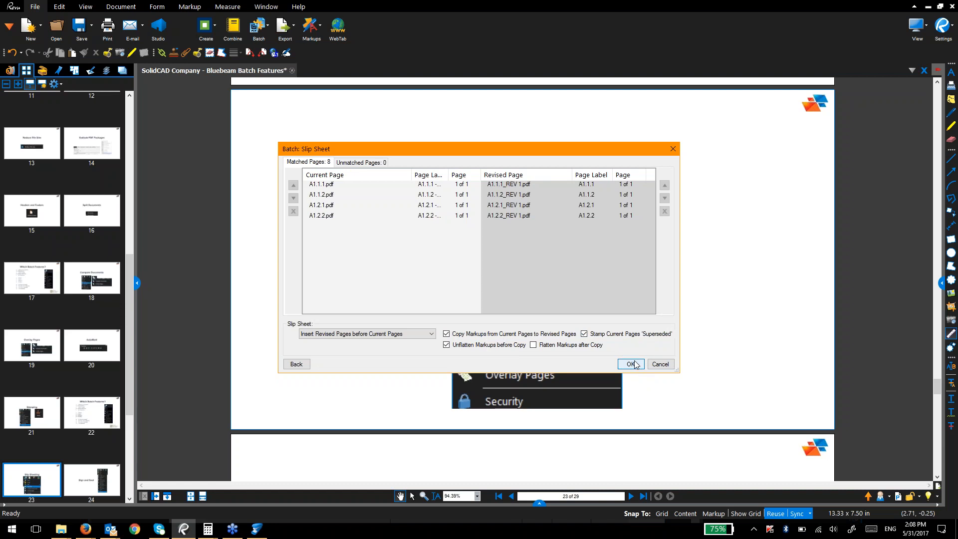
key(Return)
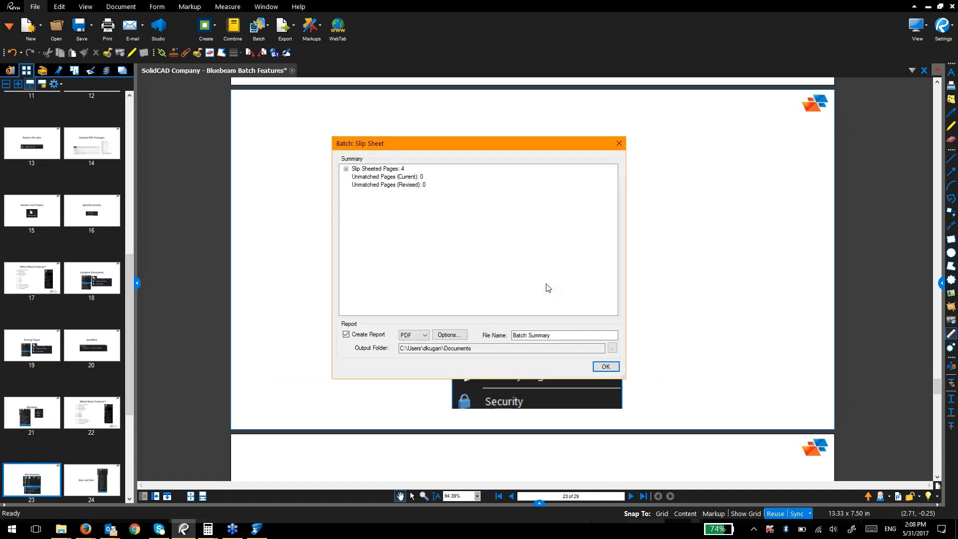
click(605, 366)
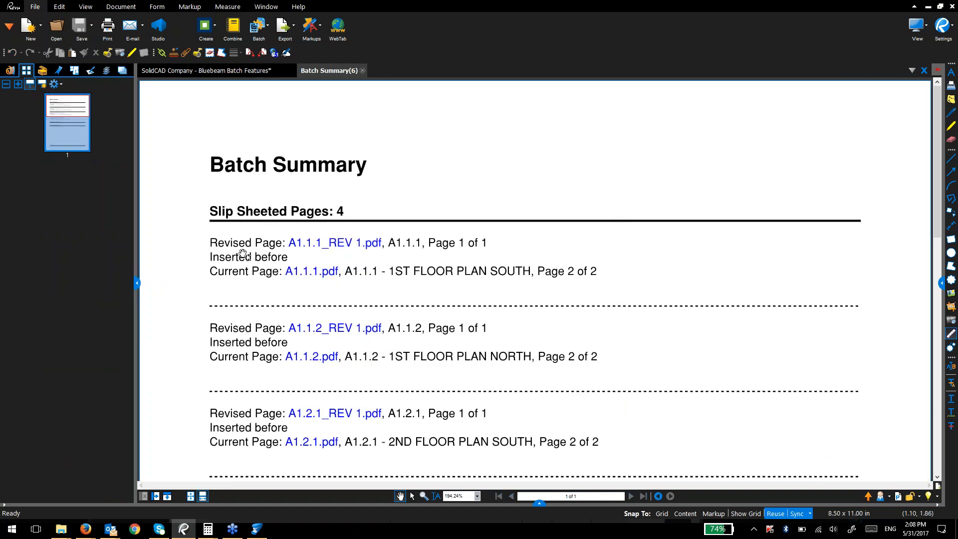
Step: From the Batch Summary report, open A1.1.1.pdf and view its A1.1.1_REV 1 page
scroll(240, 210, down, 6)
scroll(244, 281, up, 6)
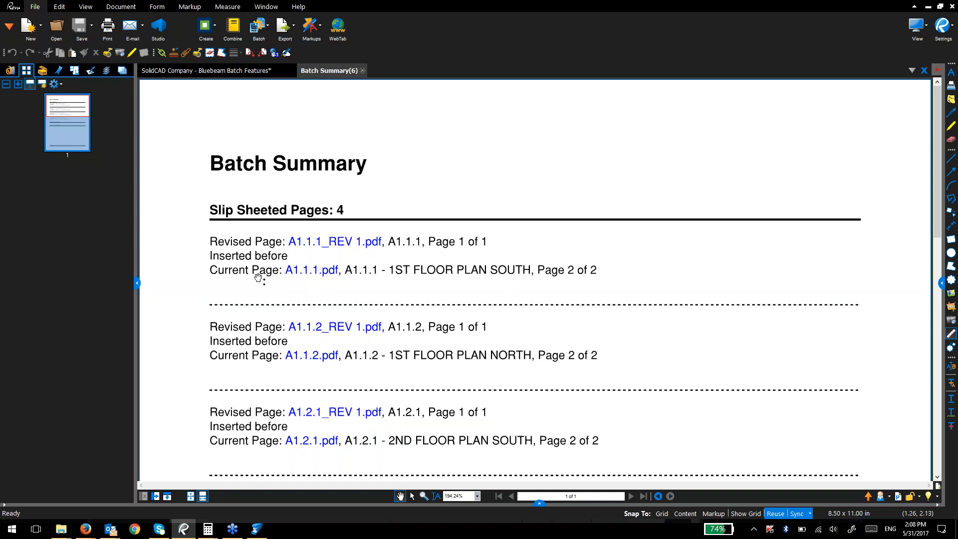
click(312, 274)
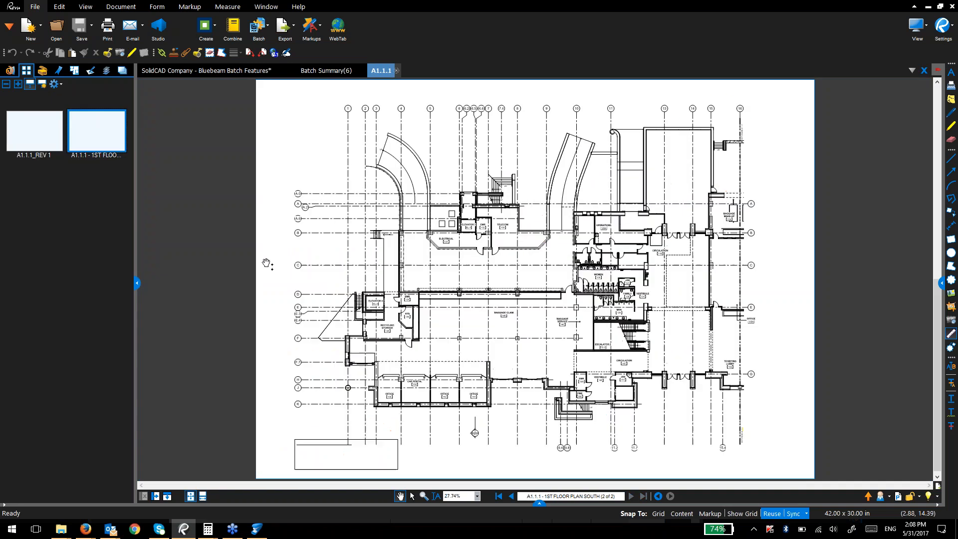
click(50, 153)
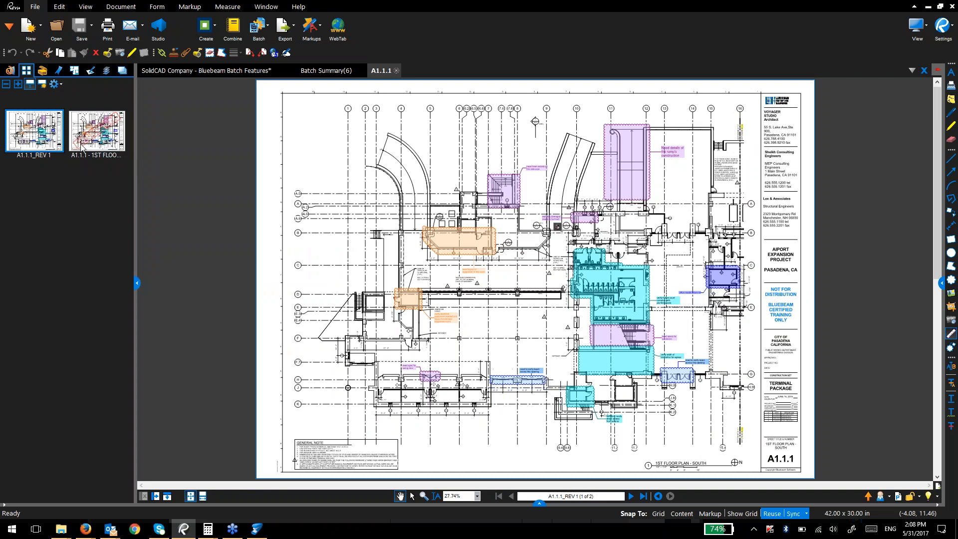
Step: View superseded A1.1.1, open A1.2.2's REV 1 page from the report, then start adding files to a set
click(117, 151)
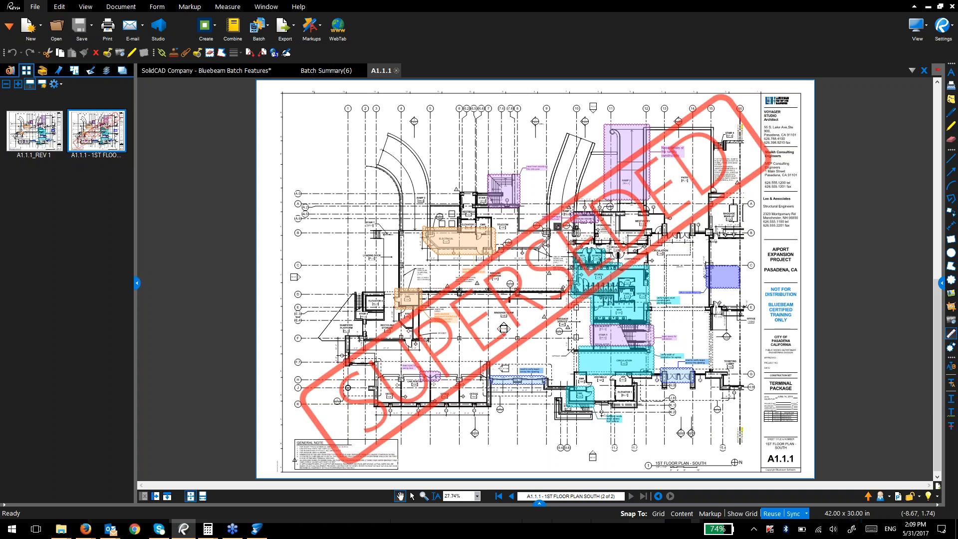
click(308, 73)
scroll(321, 299, down, 3)
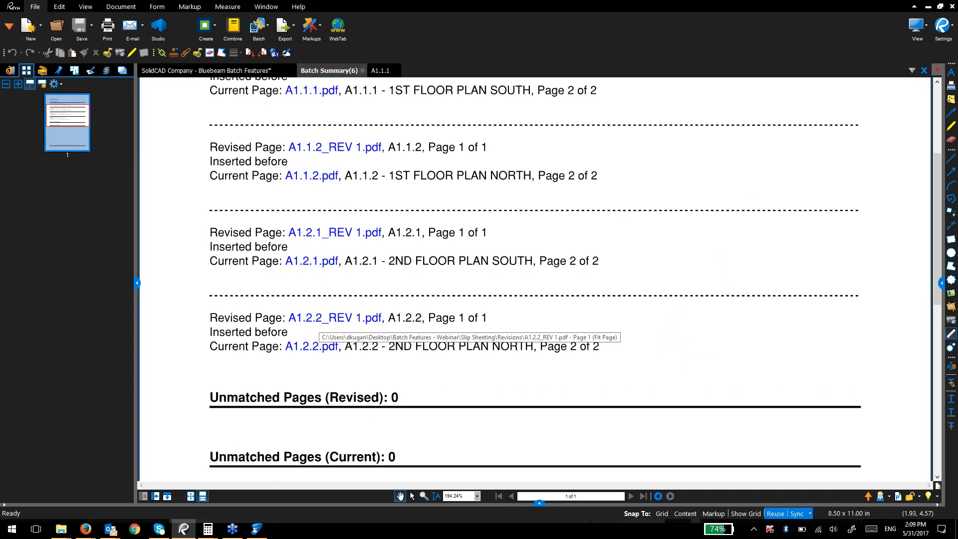
click(320, 347)
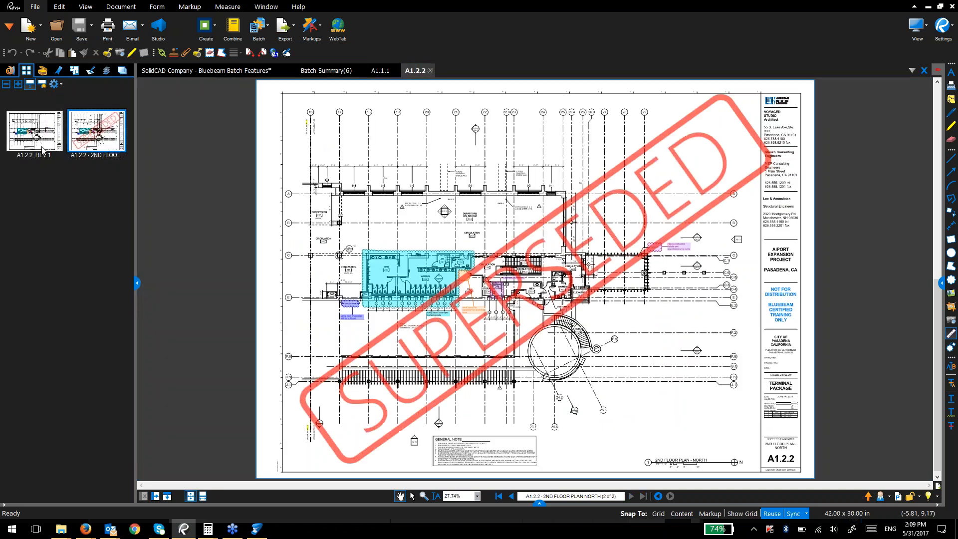
click(42, 145)
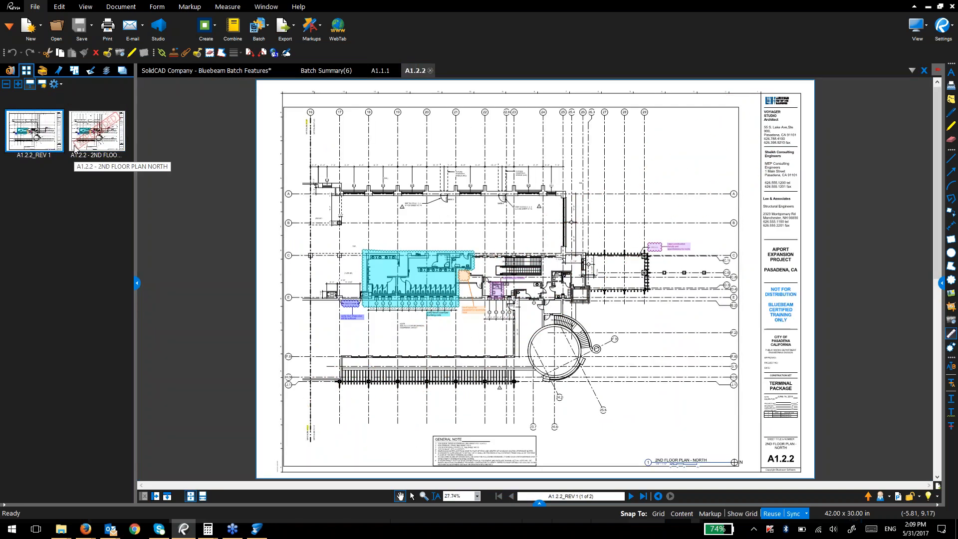
click(122, 71)
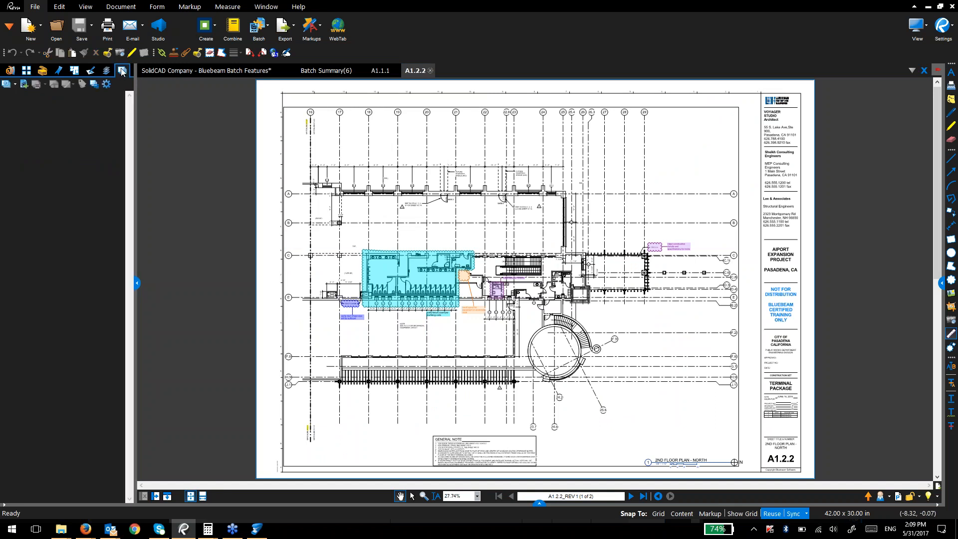
click(23, 85)
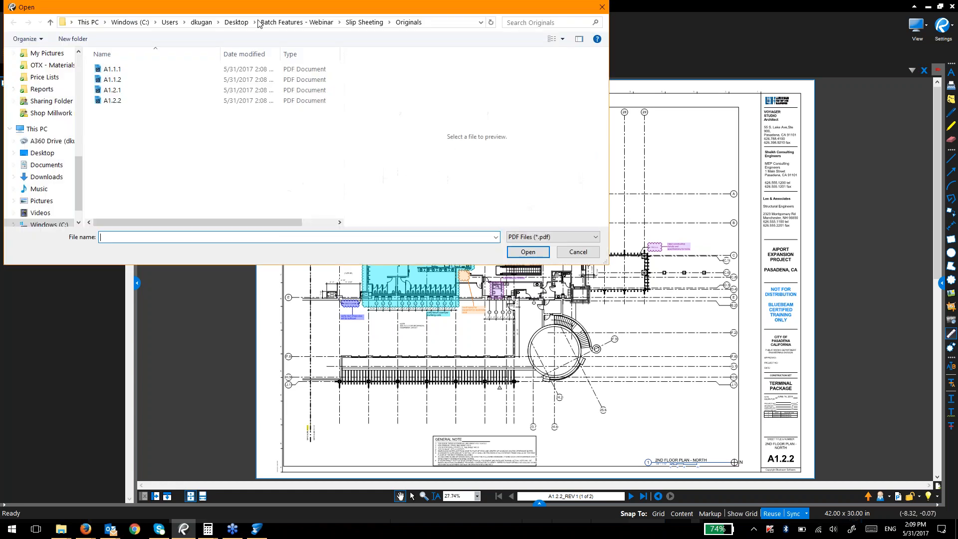
Step: Add the four original sheets from the Originals folder to the slip-sheet set
click(364, 22)
double_click(145, 79)
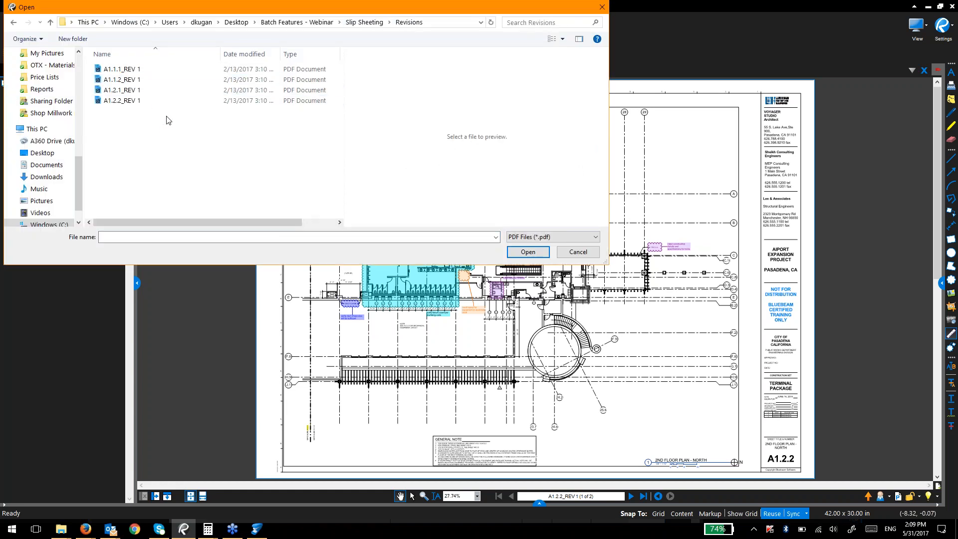
click(364, 22)
double_click(133, 73)
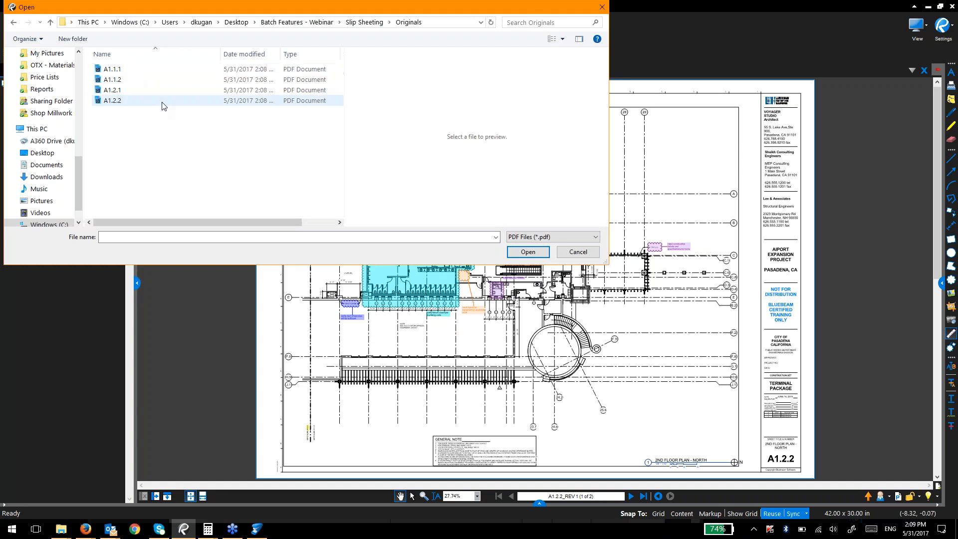
drag(162, 122, 95, 56)
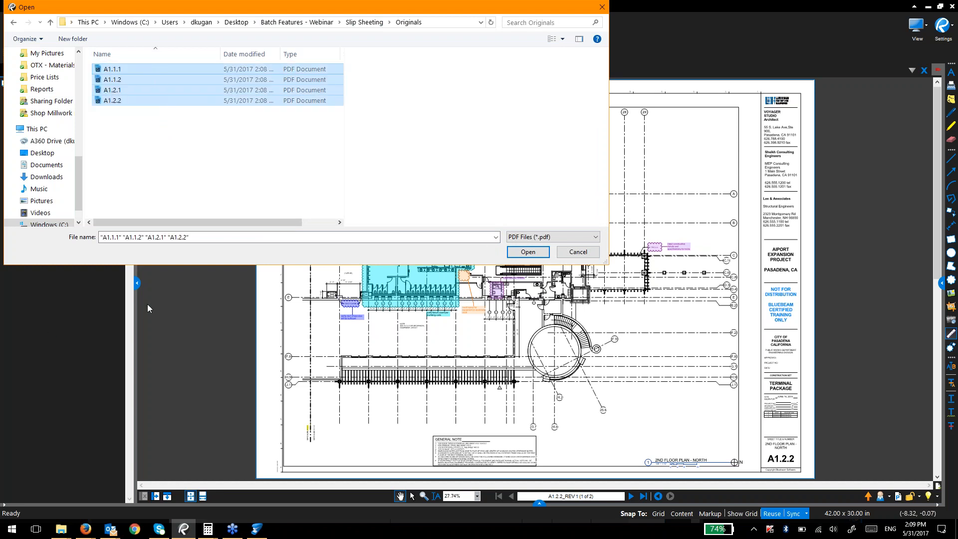
click(540, 251)
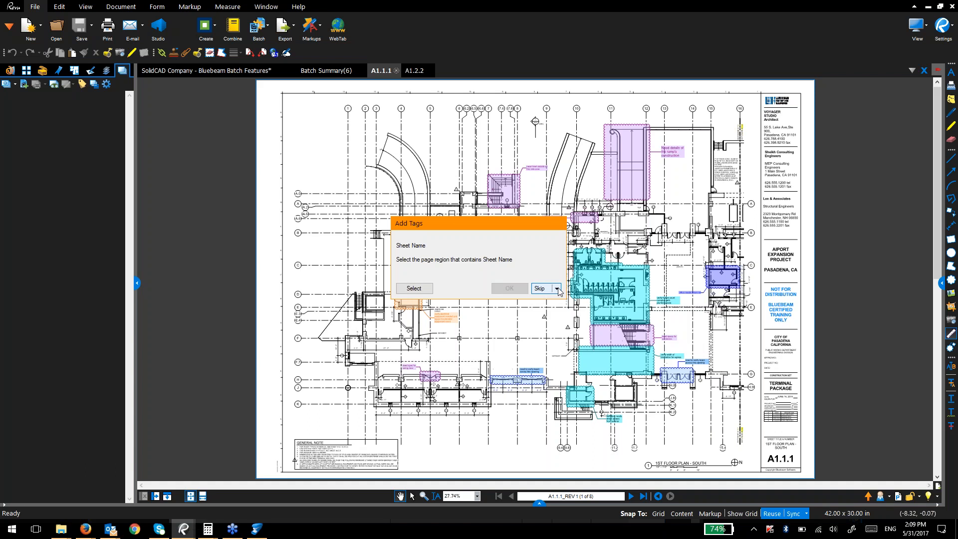
Step: Skip sheet-name tags and tag the title-block sheet number from a boxed region of A1.1.1
click(542, 288)
click(542, 288)
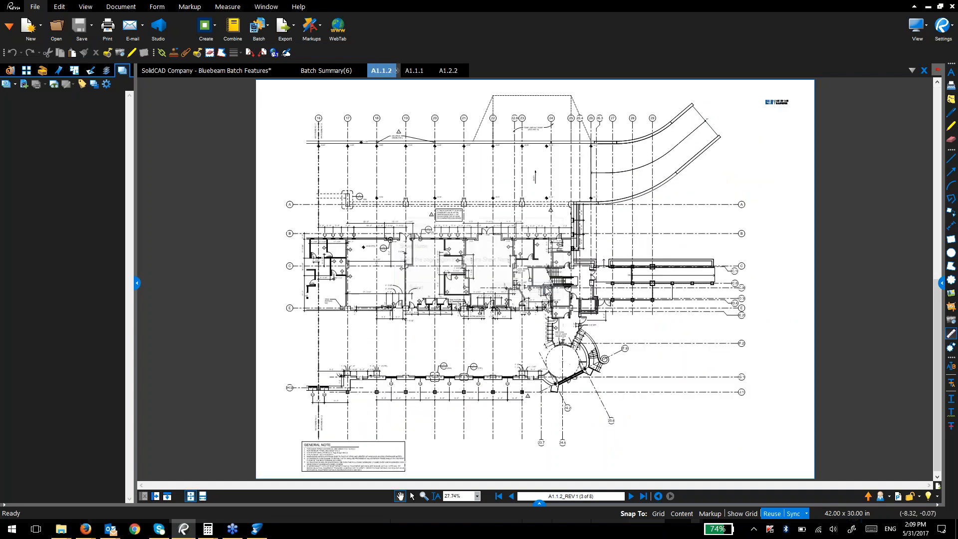
click(546, 287)
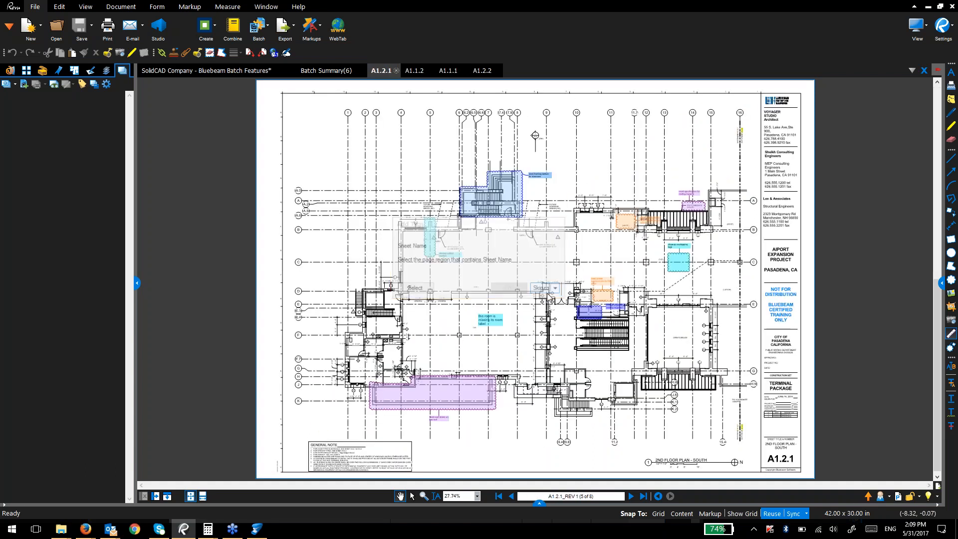
click(539, 289)
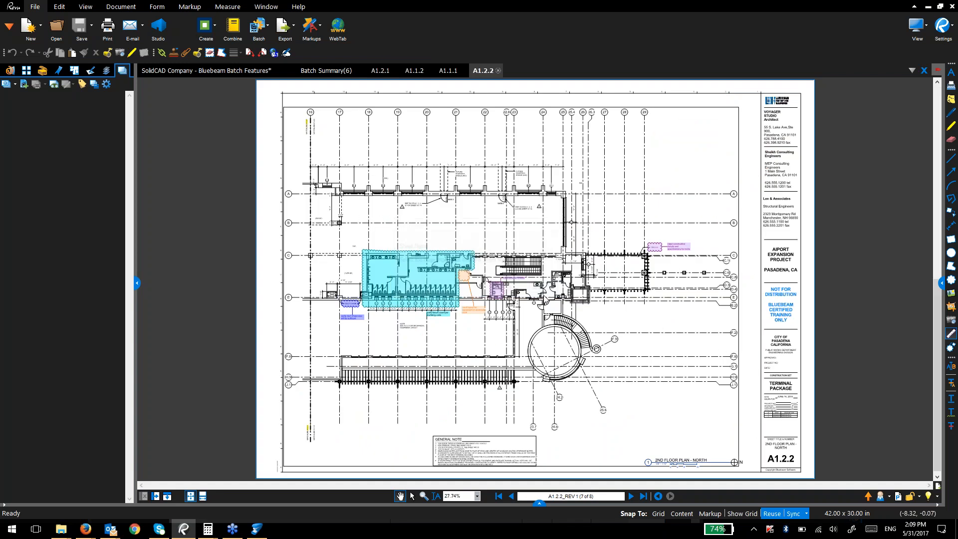
click(414, 288)
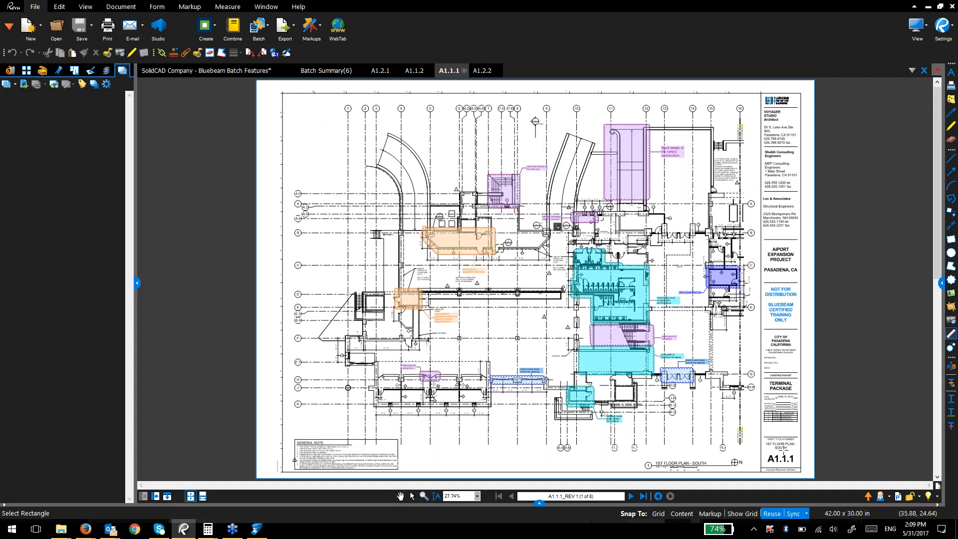
drag(761, 449, 801, 470)
click(508, 289)
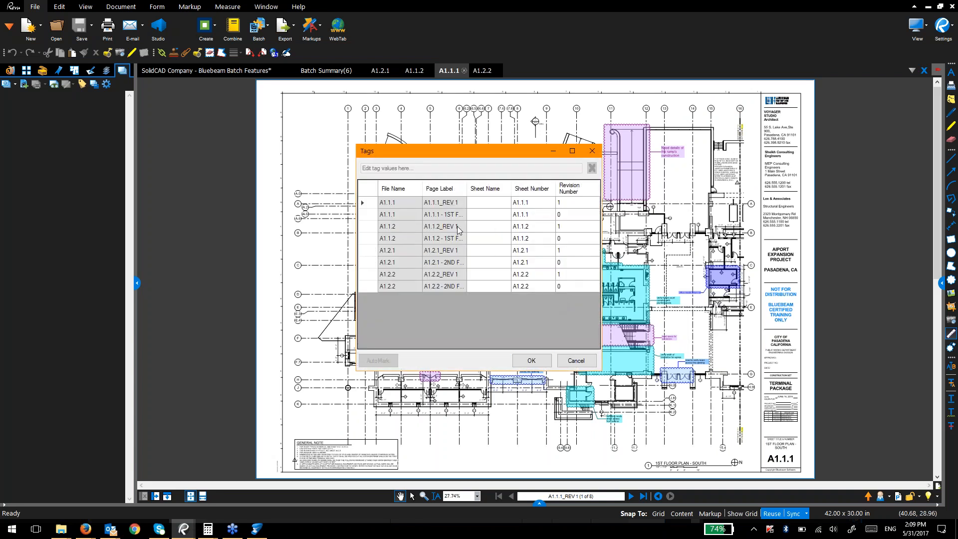
key(Return)
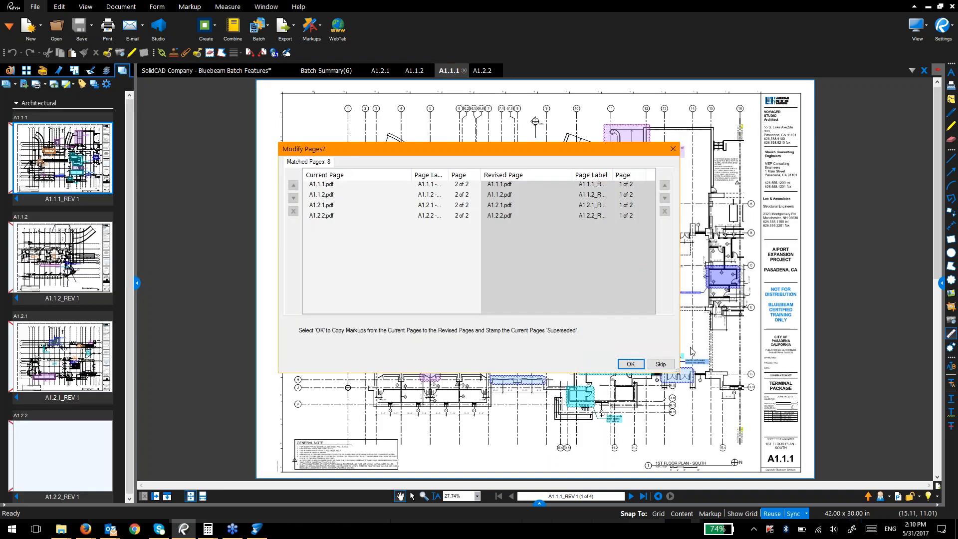
Step: Confirm Modify Pages so markups copy to the revised pages and old pages get stamped Superseded
click(632, 365)
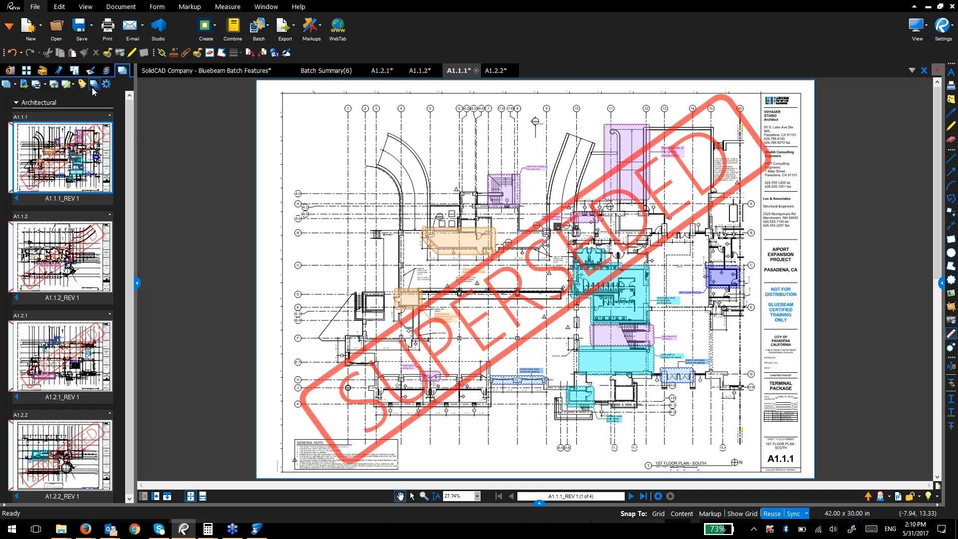
mouse_move(175, 73)
Step: Close sheets A1.2.1, A1.1.1, A1.2.2 and A1.1.2, answering each save prompt
click(392, 72)
click(400, 71)
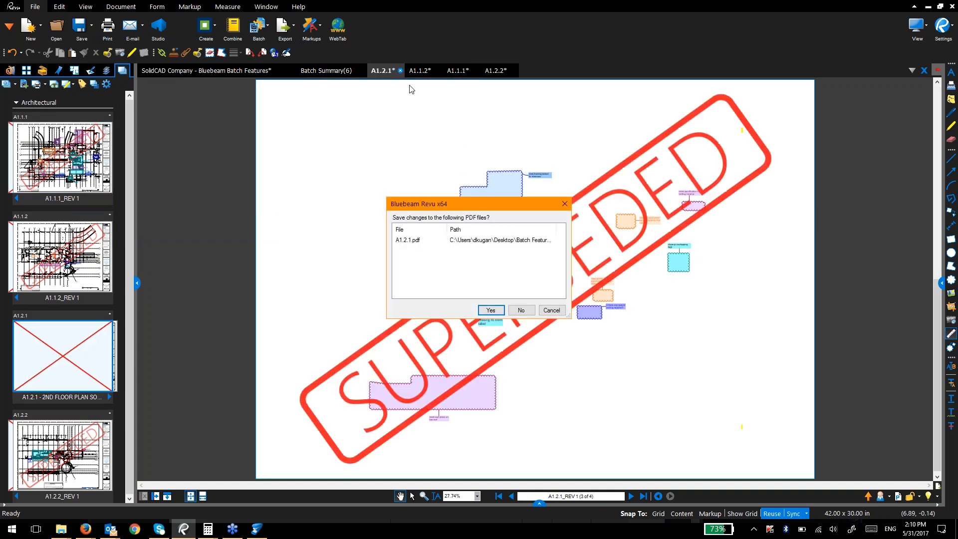
key(Return)
click(436, 71)
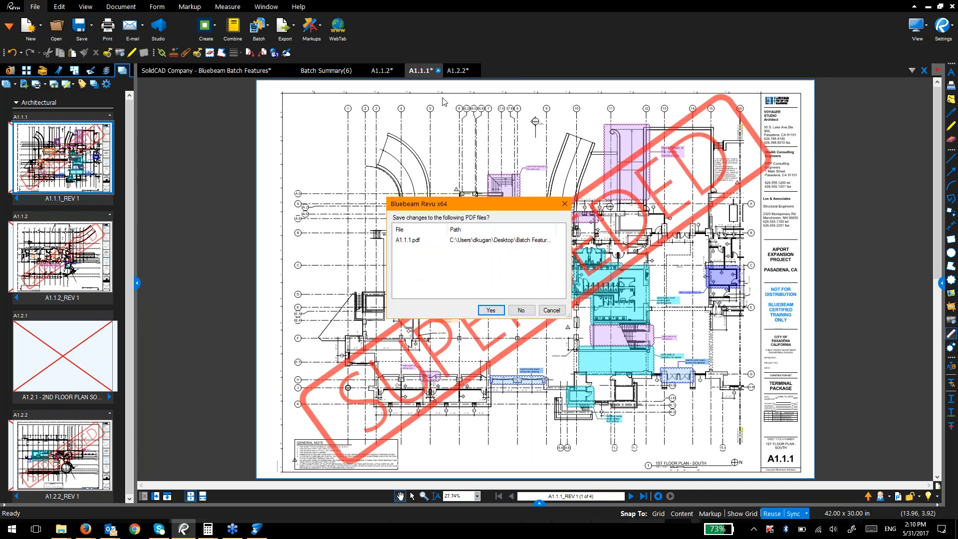
key(Return)
click(437, 70)
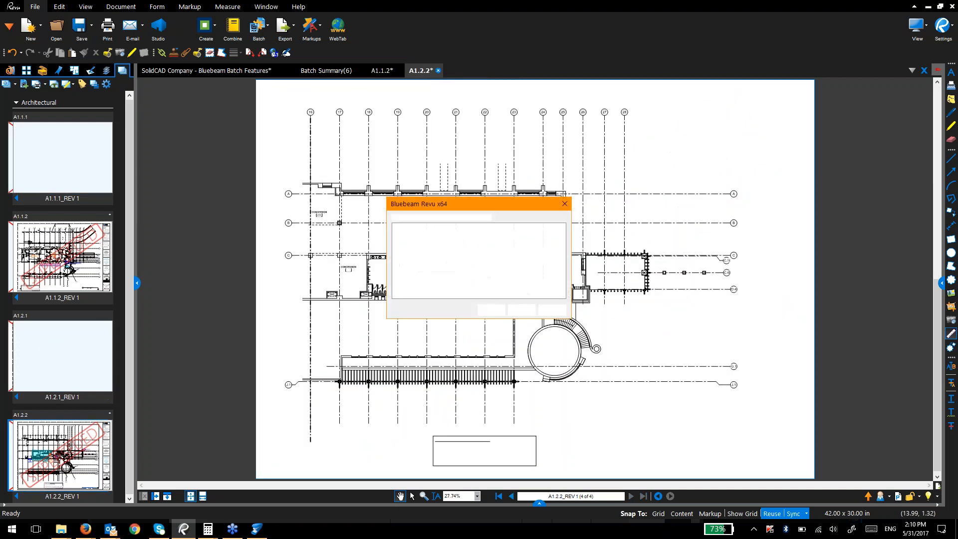
key(Return)
click(400, 70)
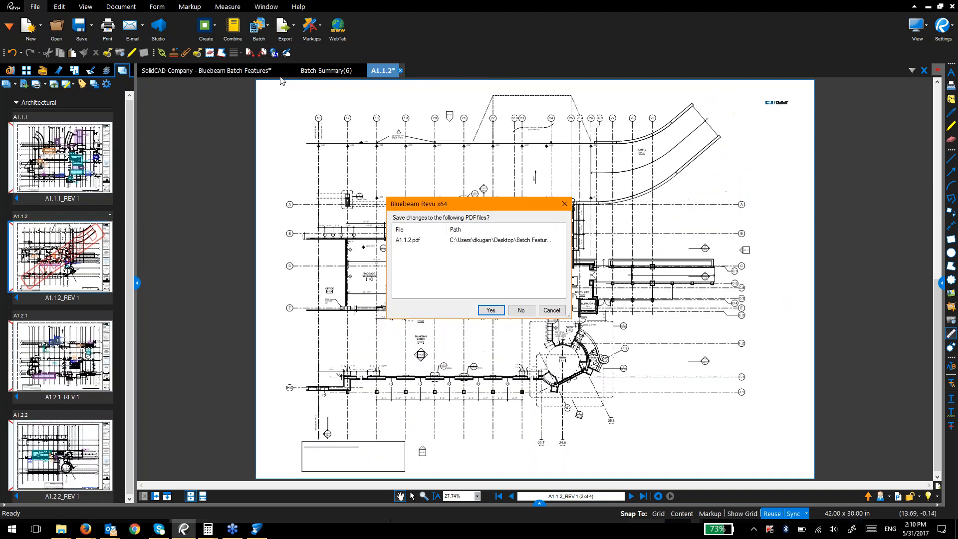
key(Return)
Step: Scroll the Batch Features presentation to the Sign and Seal slide
click(266, 70)
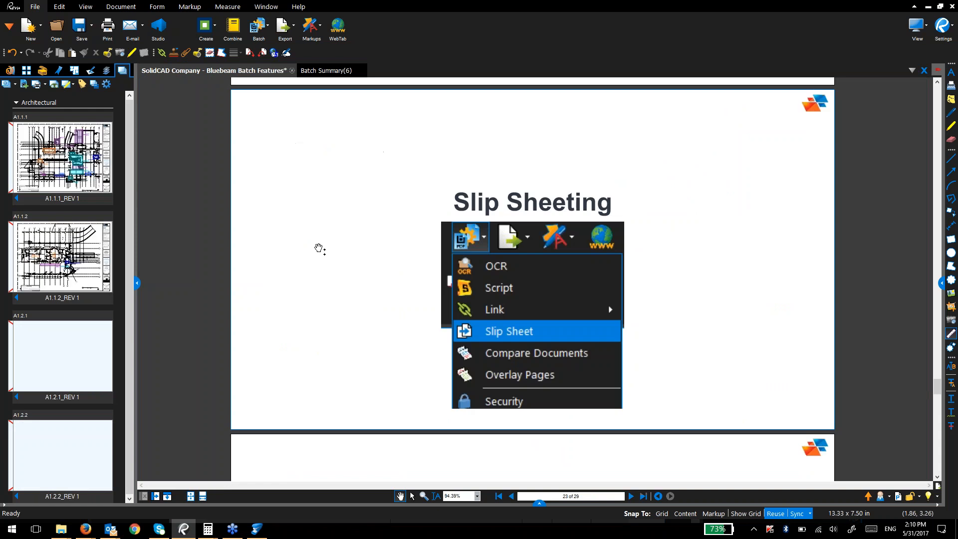
scroll(314, 314, down, 3)
drag(333, 358, 336, 185)
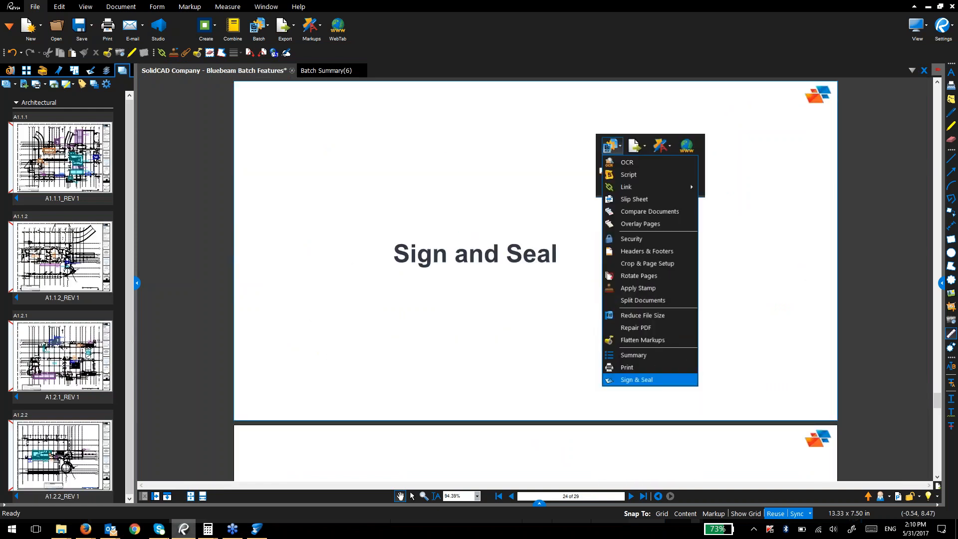
Step: Open Construction - Linking.pdf, close the batch summary and show page thumbnails
mouse_move(66, 534)
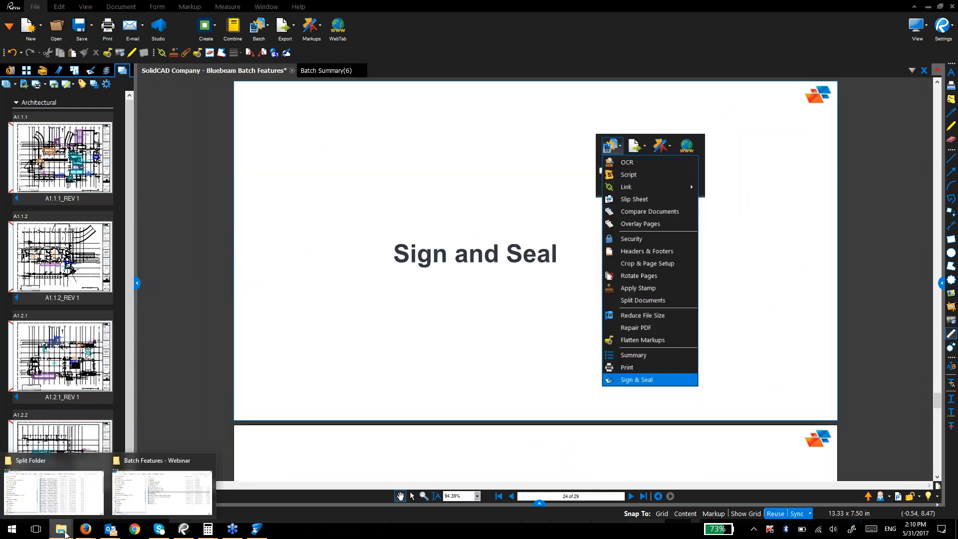
click(159, 492)
double_click(518, 247)
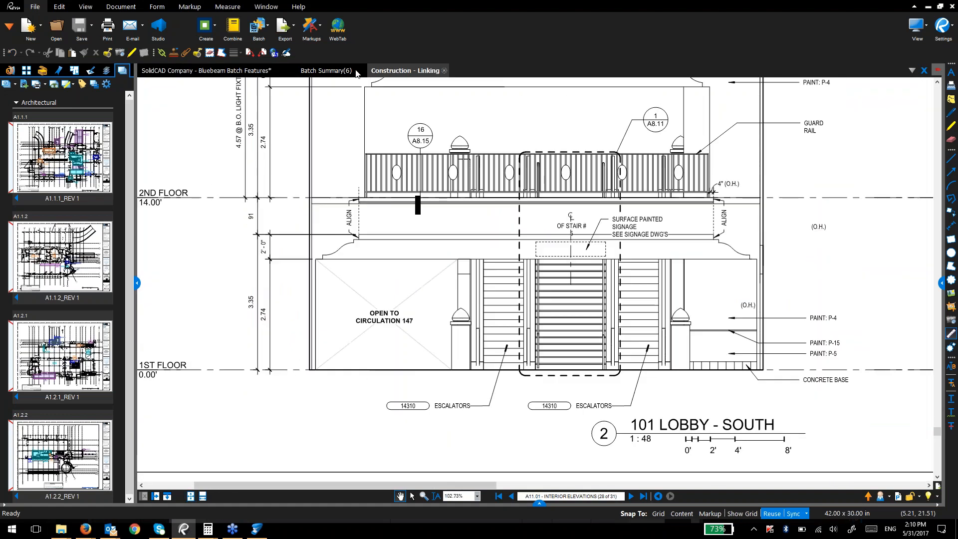
click(325, 70)
click(360, 70)
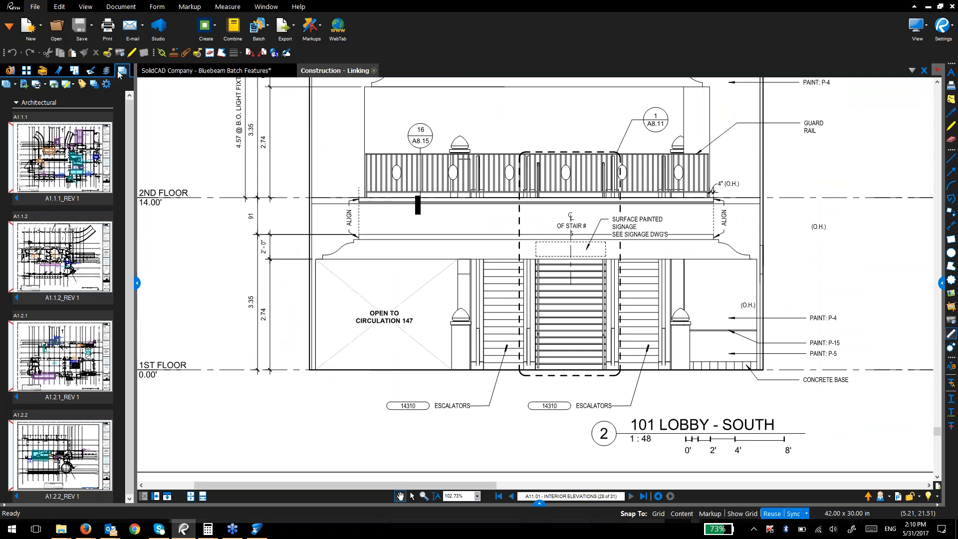
click(24, 71)
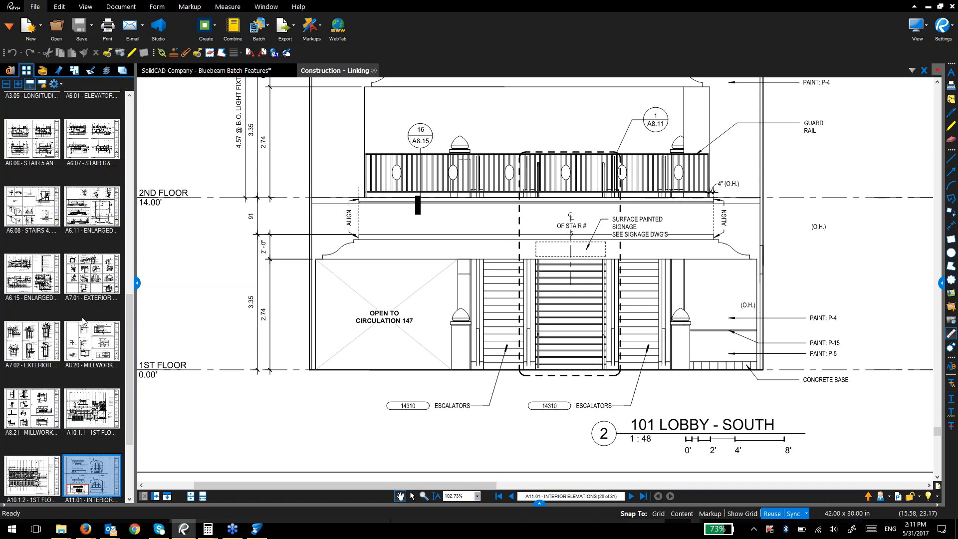
Step: Jump to sheet A1.1.0, open and cancel Batch Sign & Seal, then close Construction - Linking
drag(128, 354, 125, 152)
click(31, 131)
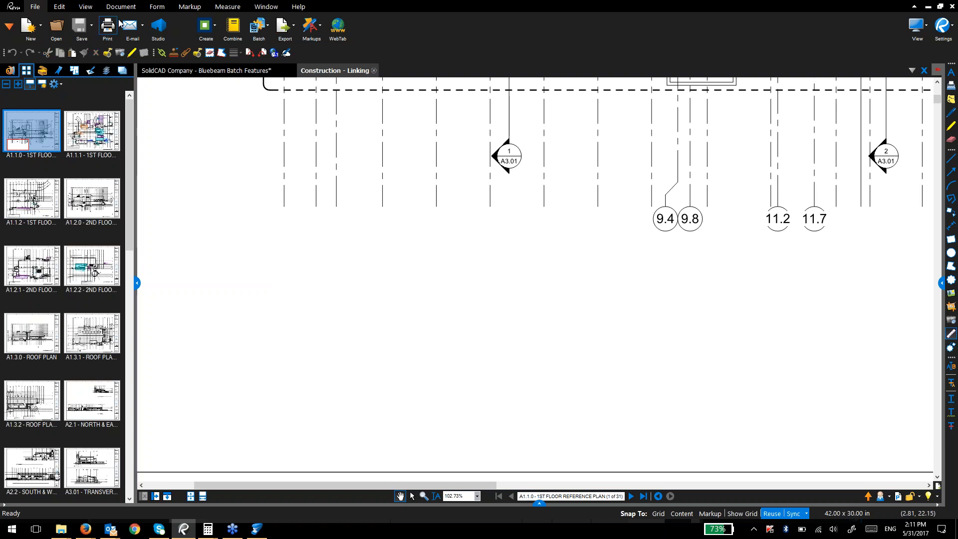
click(254, 28)
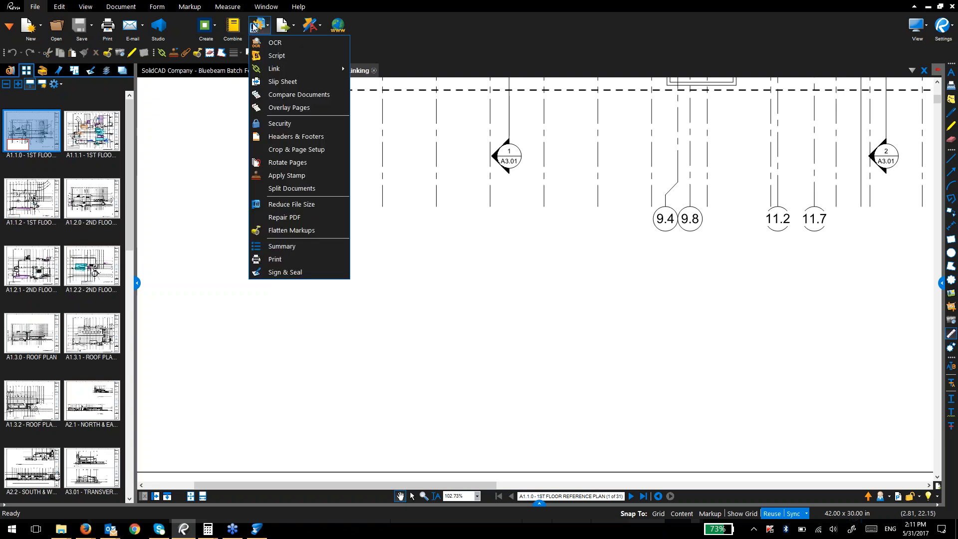
click(267, 272)
click(587, 373)
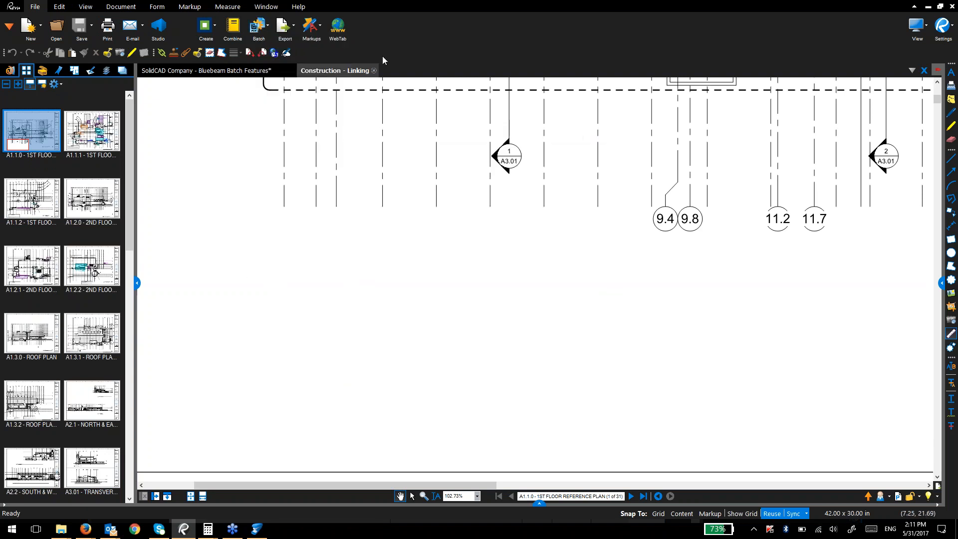
click(374, 70)
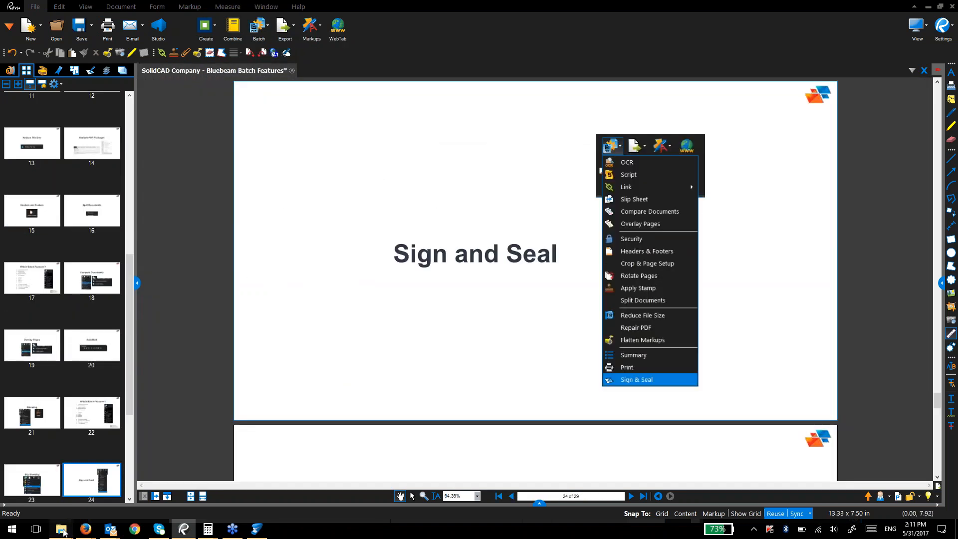
click(61, 530)
Step: Open Construction Set.pdf from the Batch Sign folder and go to sheet A1.1.1
click(163, 505)
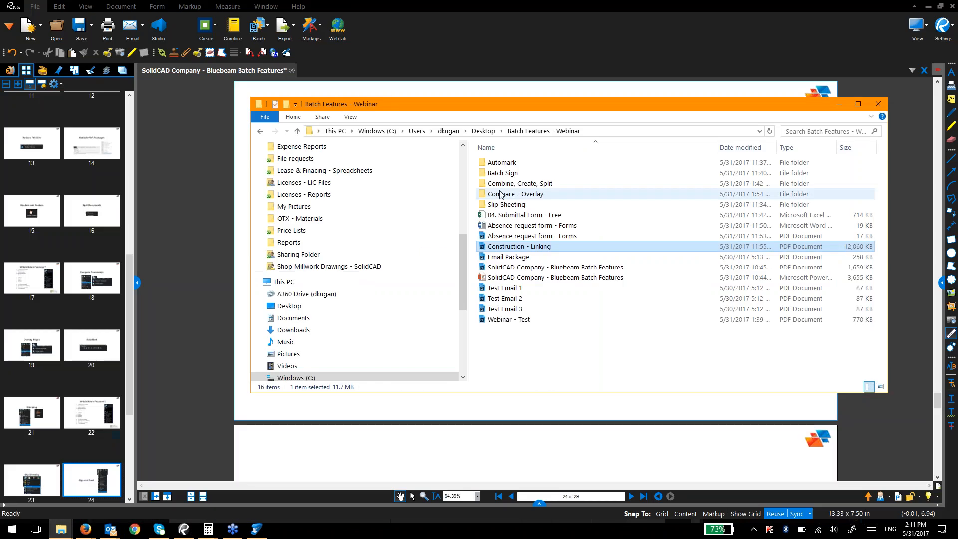
double_click(503, 174)
double_click(503, 163)
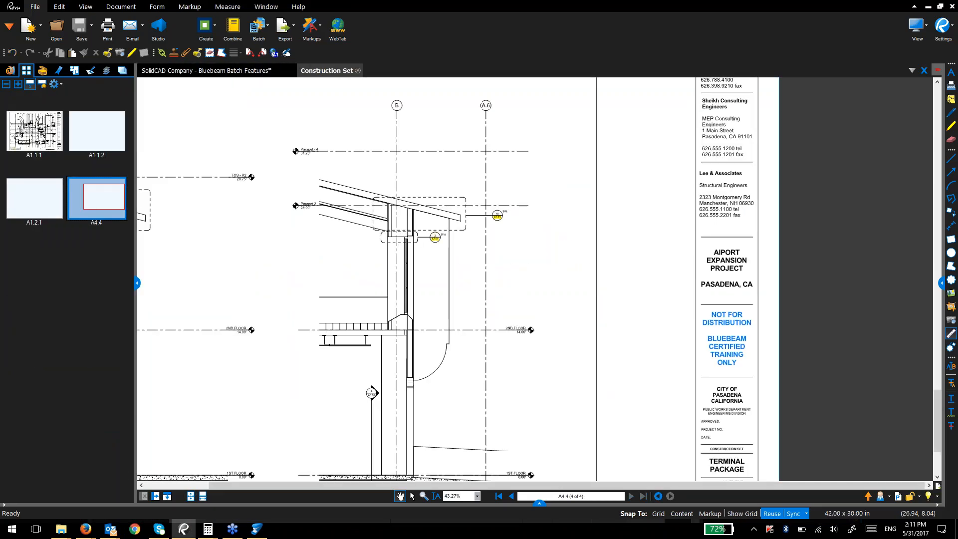
click(24, 132)
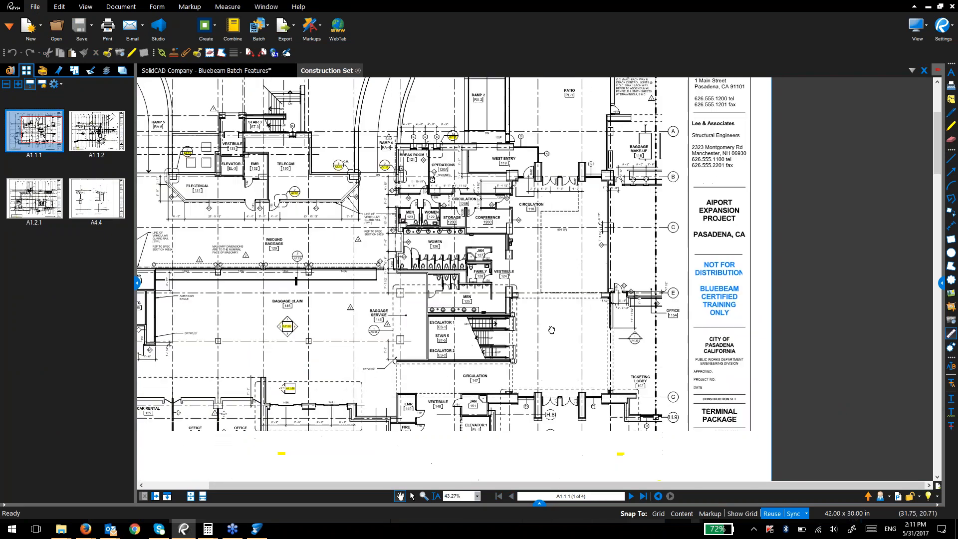
Step: Start Batch Sign & Seal with the open Construction Set.pdf added and move to signature settings
click(259, 26)
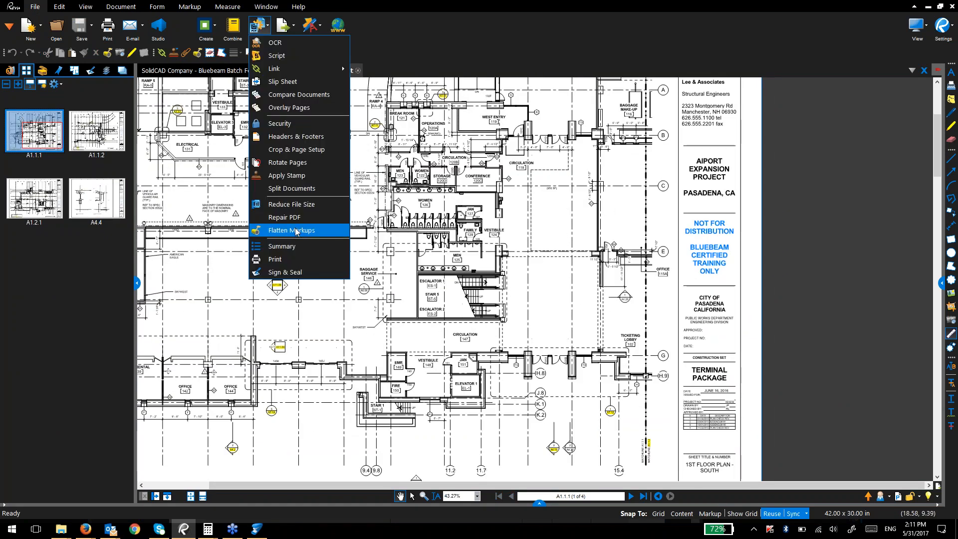
click(285, 272)
click(359, 348)
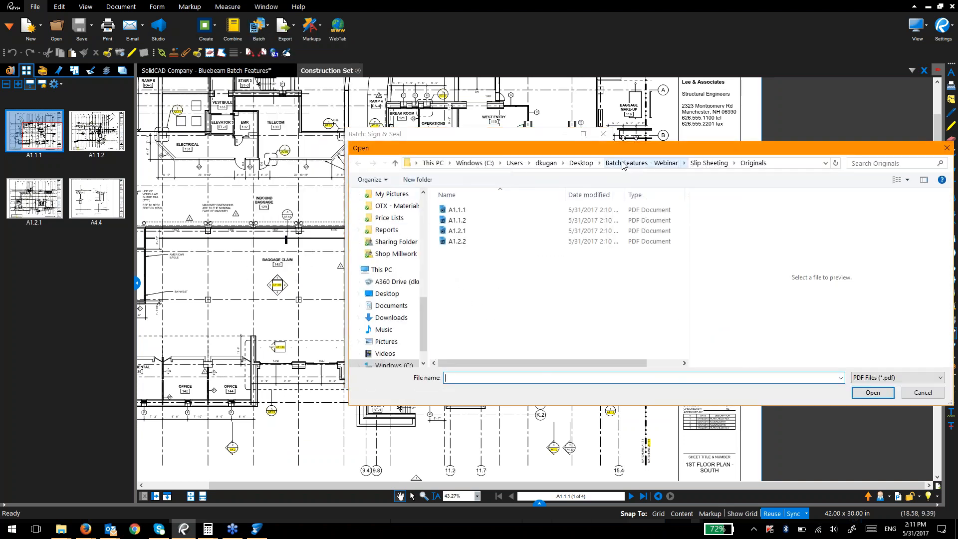
drag(615, 151, 574, 157)
click(381, 349)
click(387, 371)
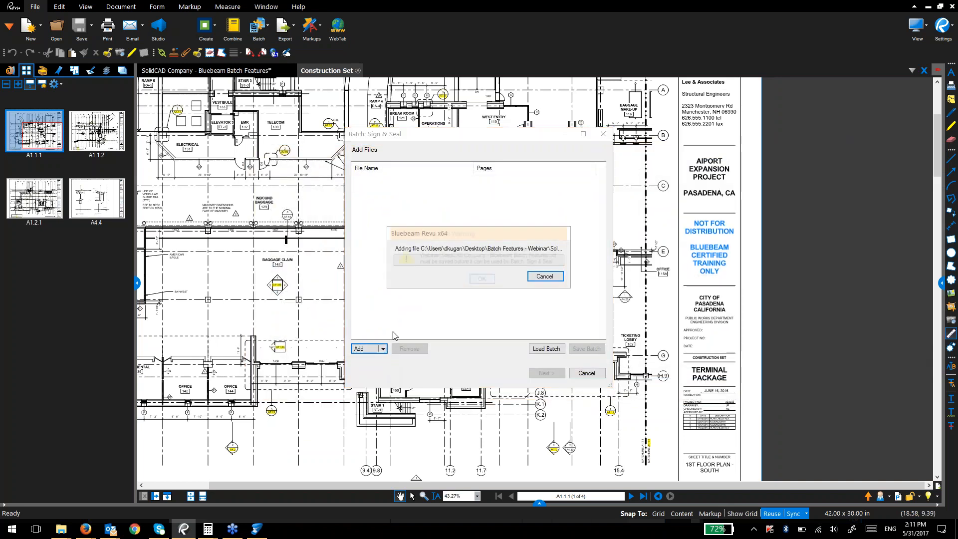
click(483, 277)
click(419, 180)
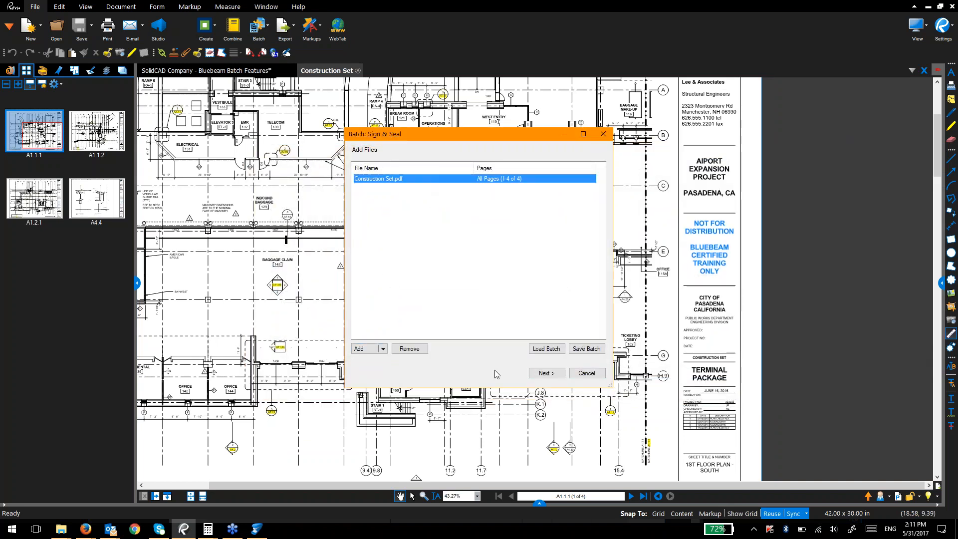
click(545, 373)
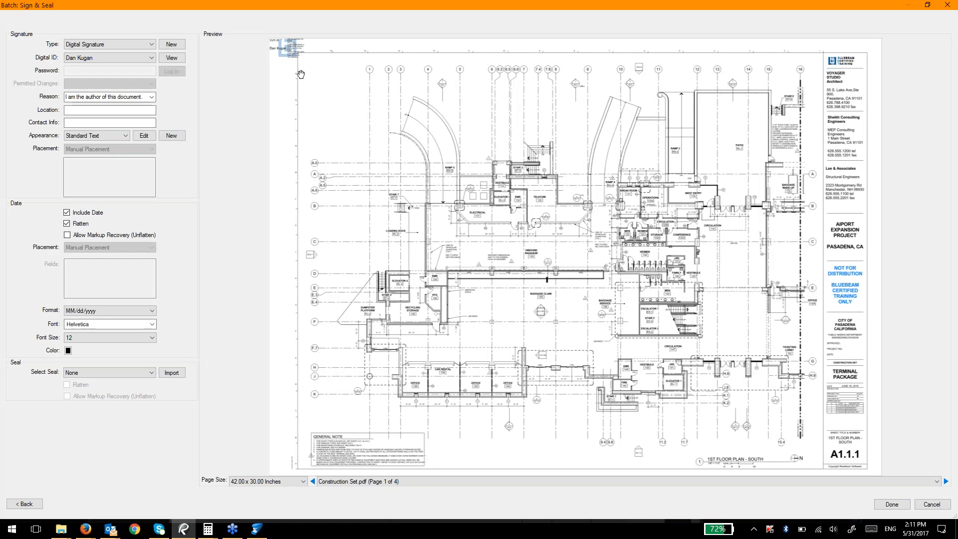
Step: Move and enlarge the signature box so it sits inside the sheet's title block
drag(301, 59, 325, 91)
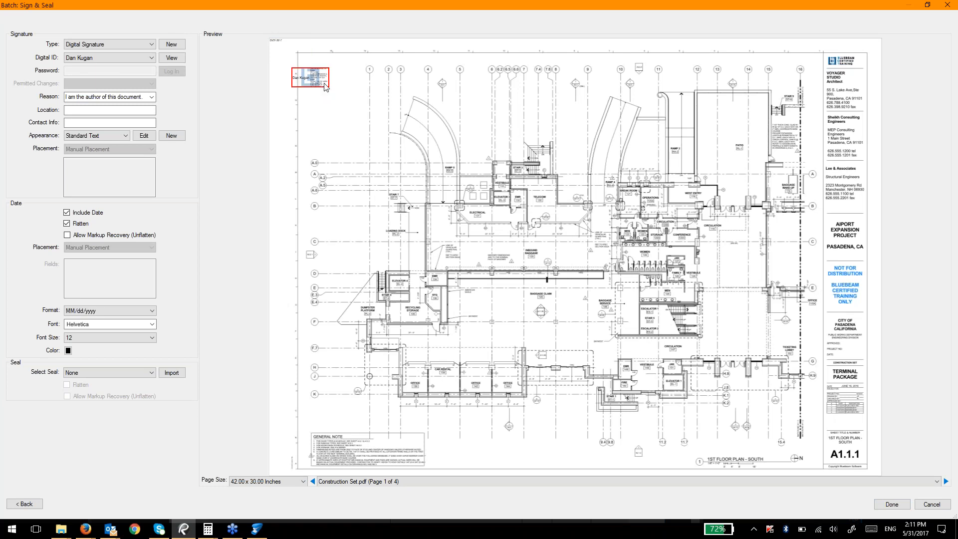
drag(320, 84, 330, 105)
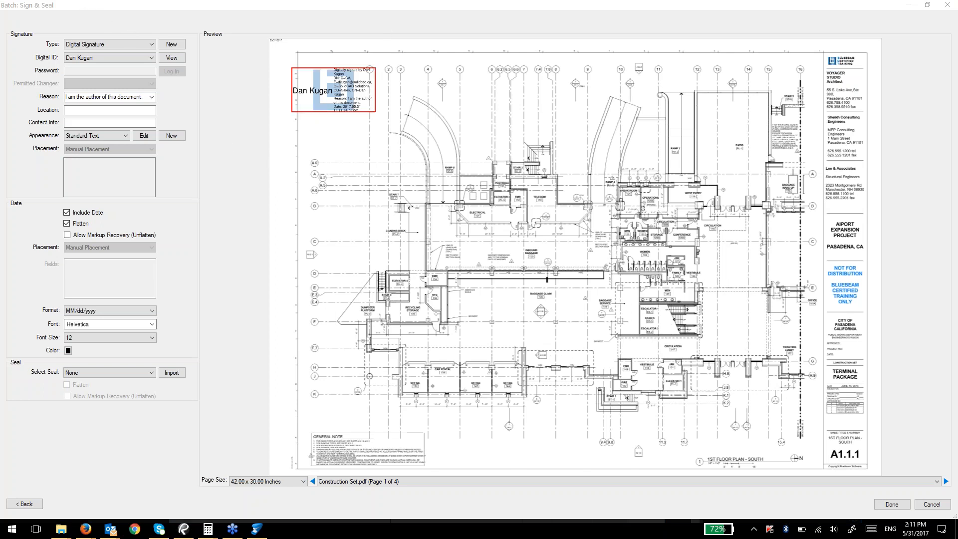
mouse_move(328, 97)
mouse_down()
mouse_move(623, 276)
mouse_move(855, 352)
mouse_up()
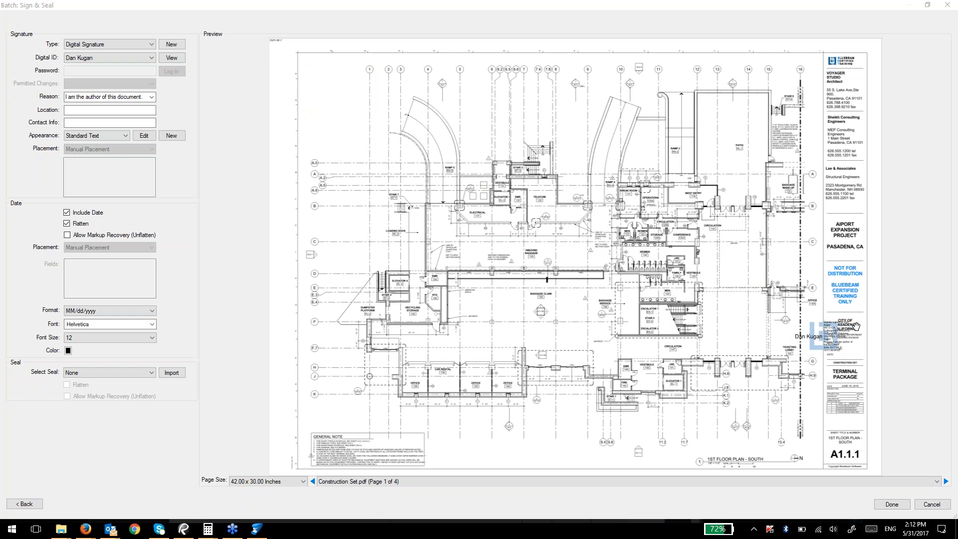
mouse_move(855, 327)
mouse_down()
mouse_move(812, 330)
mouse_move(842, 352)
mouse_up()
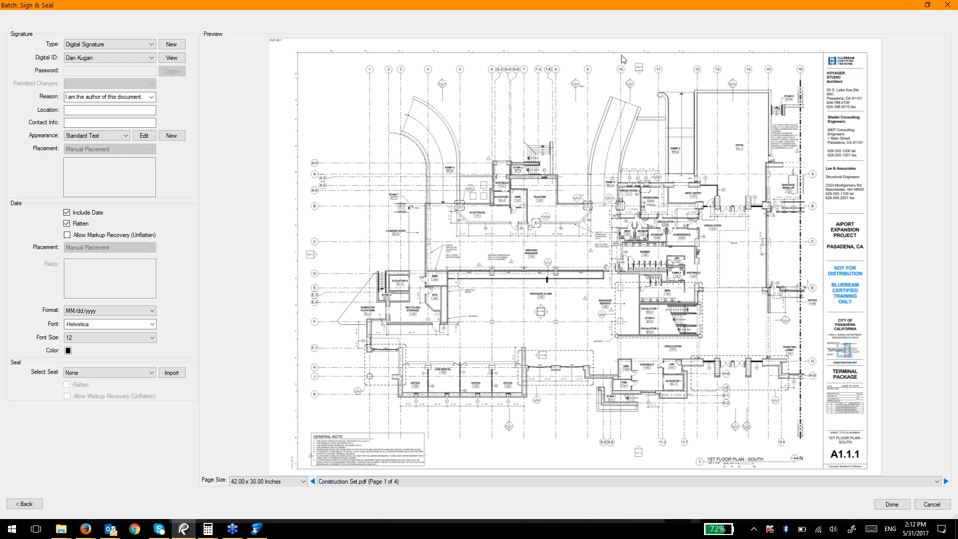
click(682, 58)
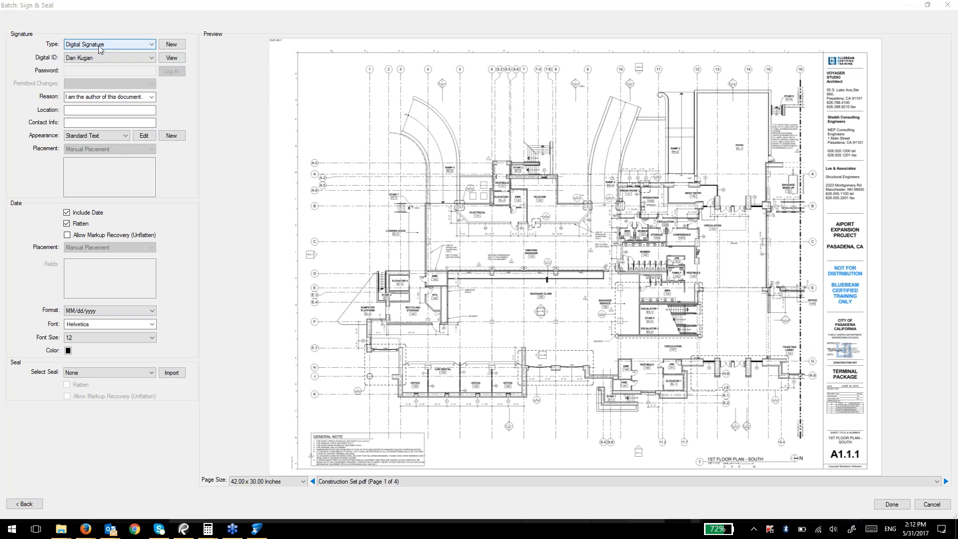
Step: Pick the signer's digital ID and view its certificate details
click(108, 58)
click(99, 67)
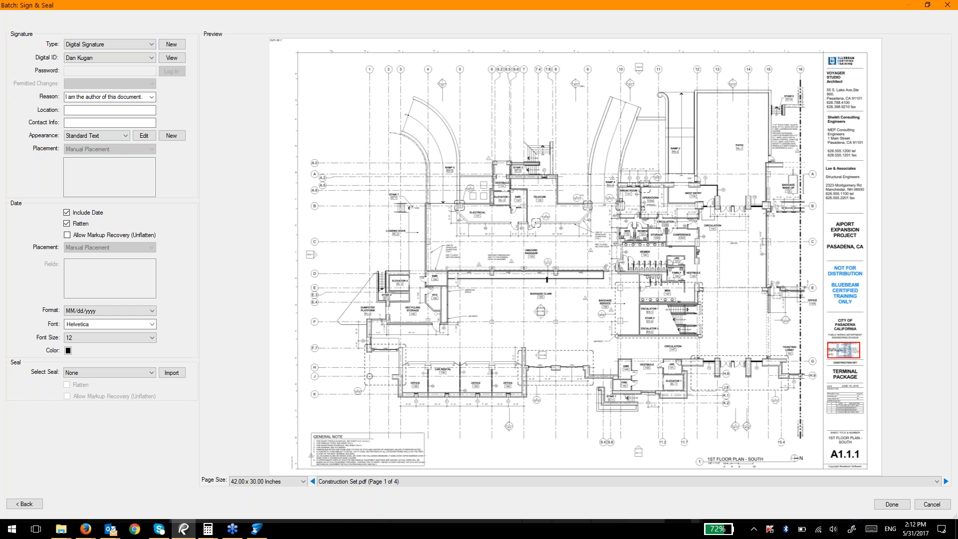
click(175, 57)
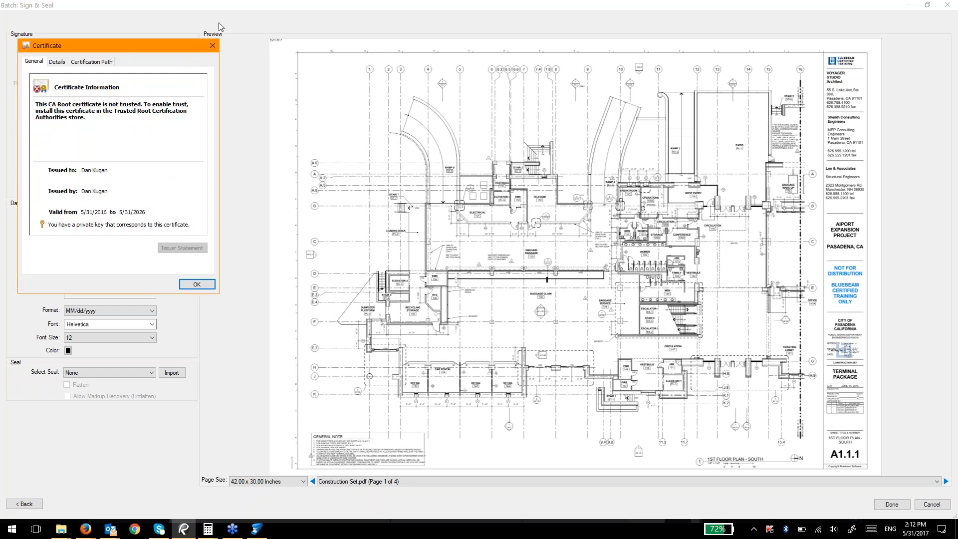
Step: Close the certificate, cancel creating a new digital ID, and select the signing reason
click(212, 45)
click(170, 45)
key(Escape)
click(147, 99)
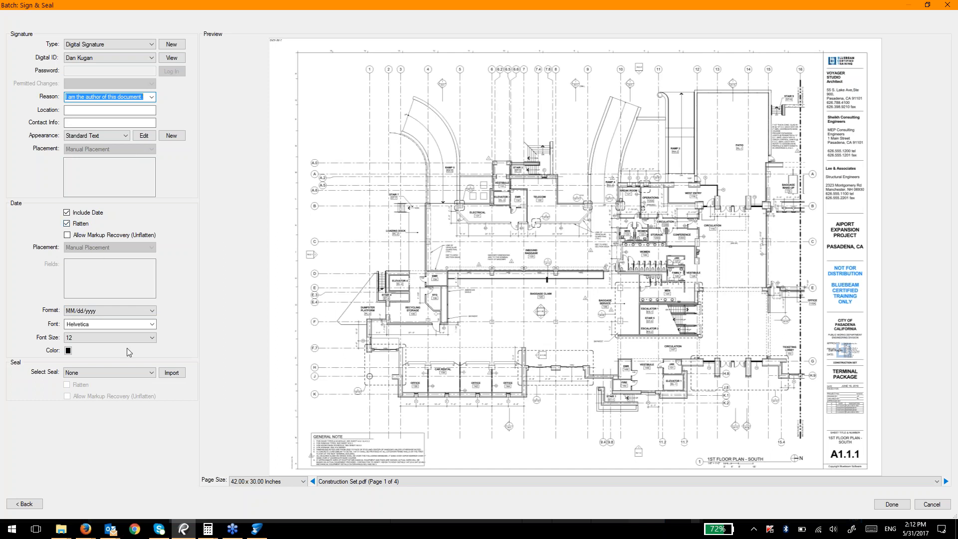
Step: Cancel importing the Bootcamp Stamp seal and run the batch signing on all sheets
click(131, 373)
click(172, 374)
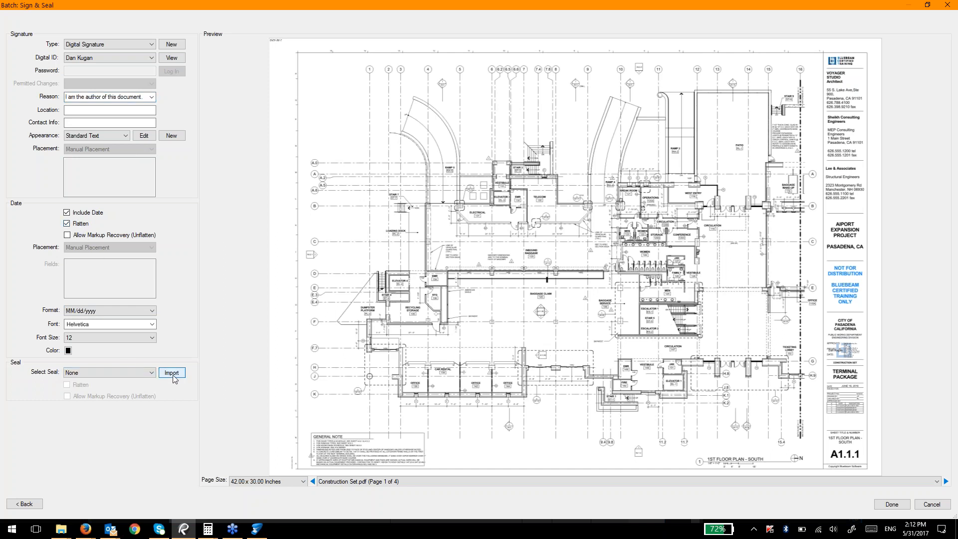
click(172, 373)
click(172, 224)
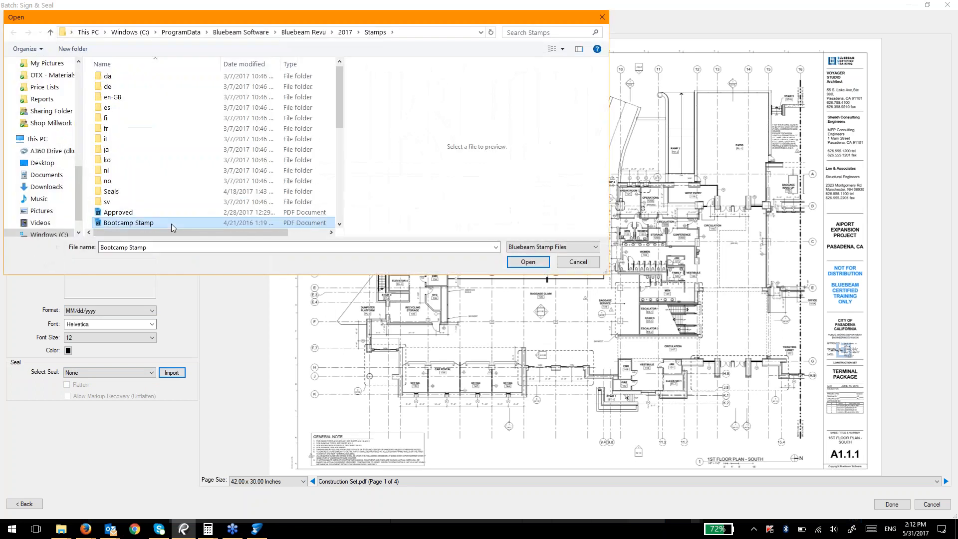
click(576, 263)
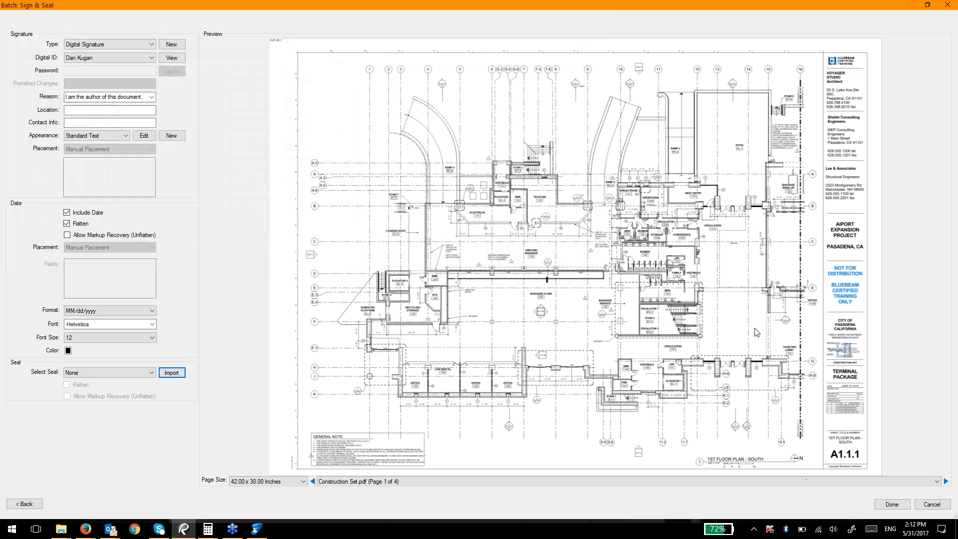
click(906, 503)
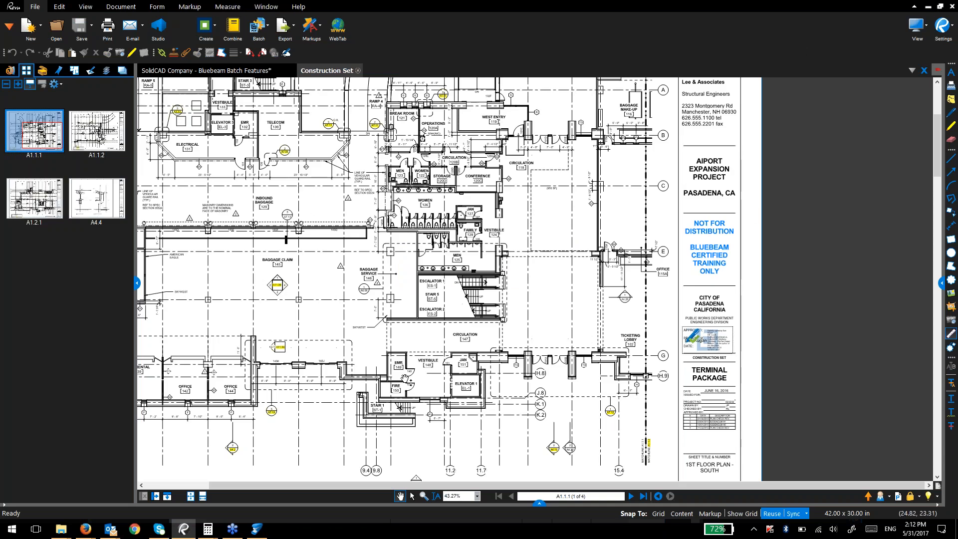
Step: Validate the title-block signature on sheet A1.1.2
click(97, 131)
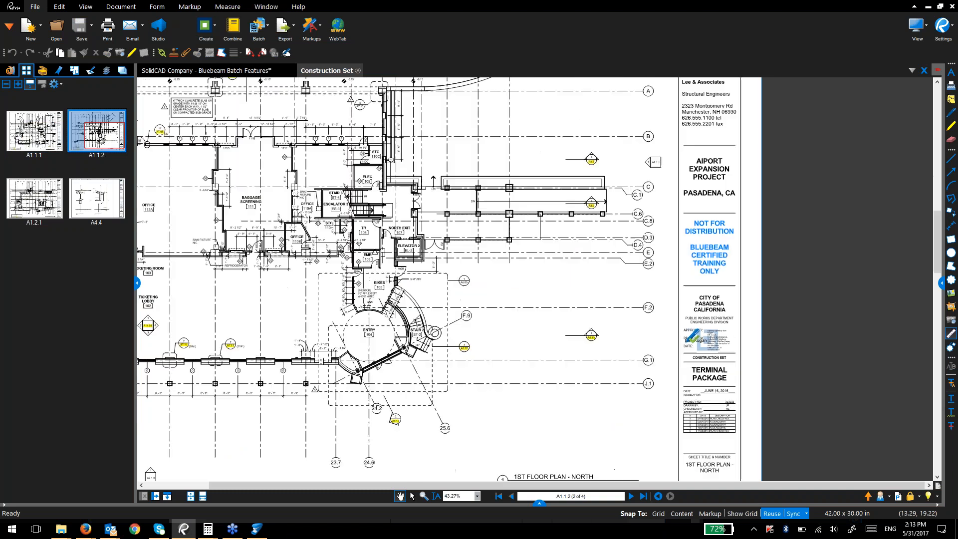
right_click(708, 339)
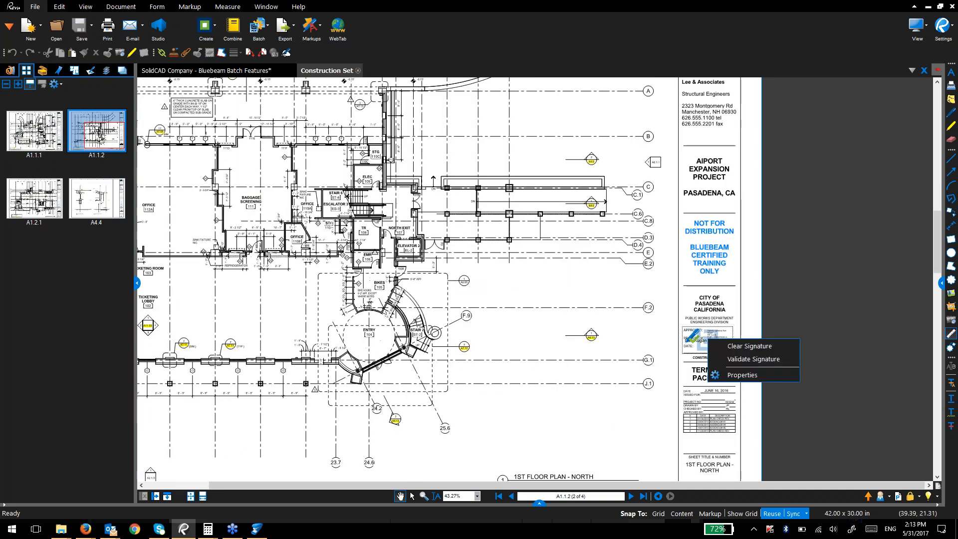
click(729, 360)
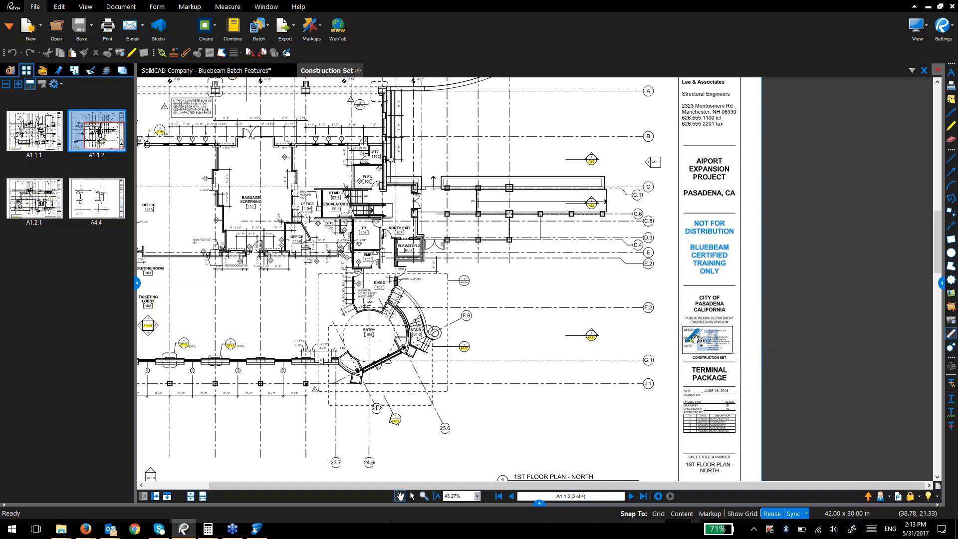
Step: Open the Signatures panel and step through all four signatures, including A4.4 and A1.1.2
drag(136, 78, 185, 75)
right_click(139, 67)
mouse_move(161, 76)
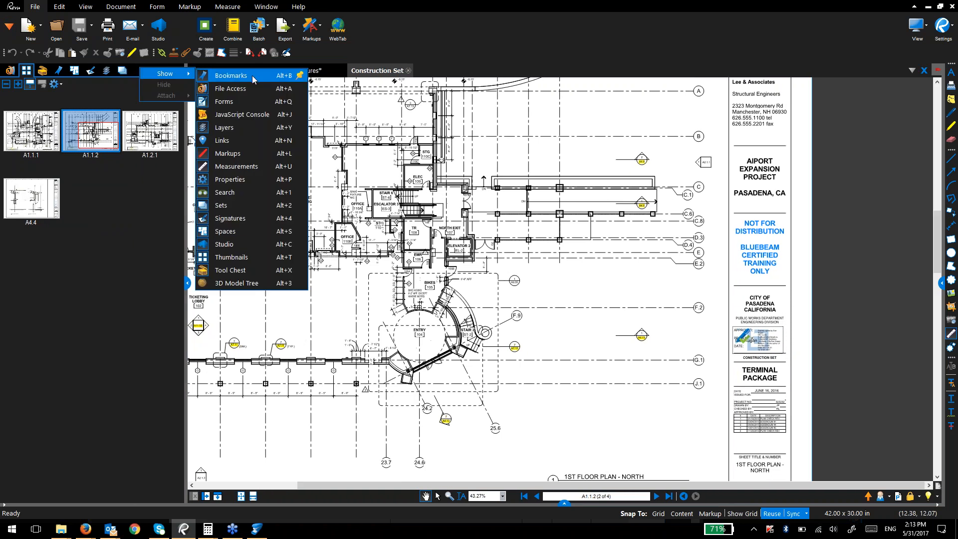
click(235, 218)
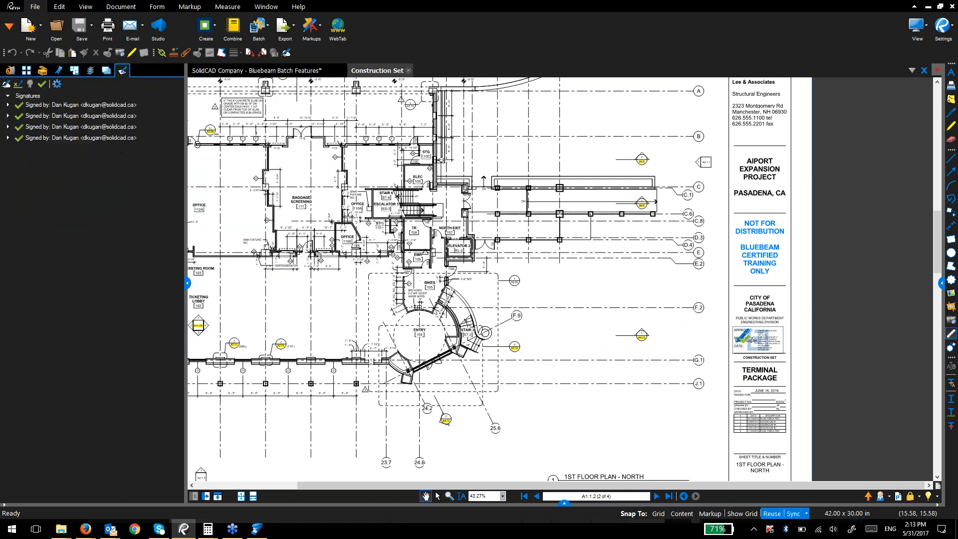
click(92, 105)
click(87, 126)
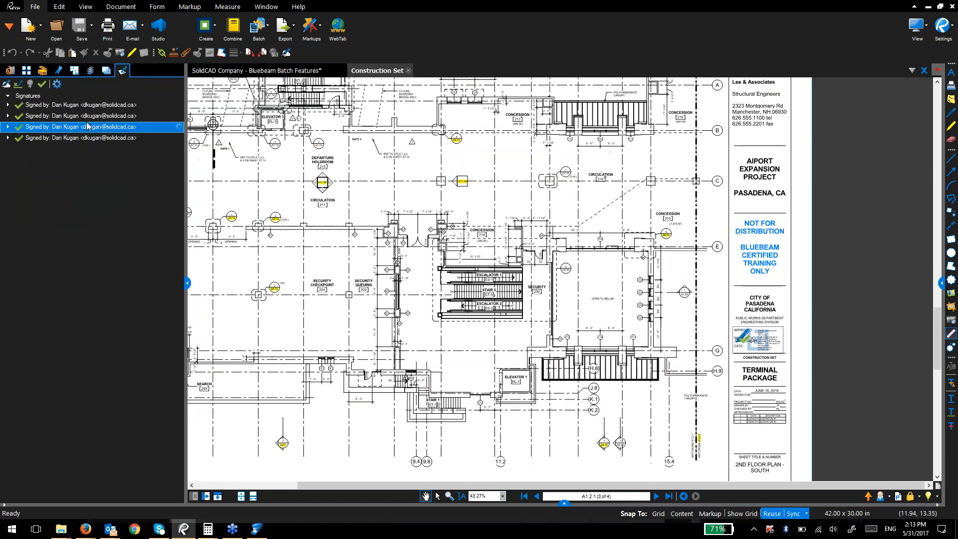
click(86, 138)
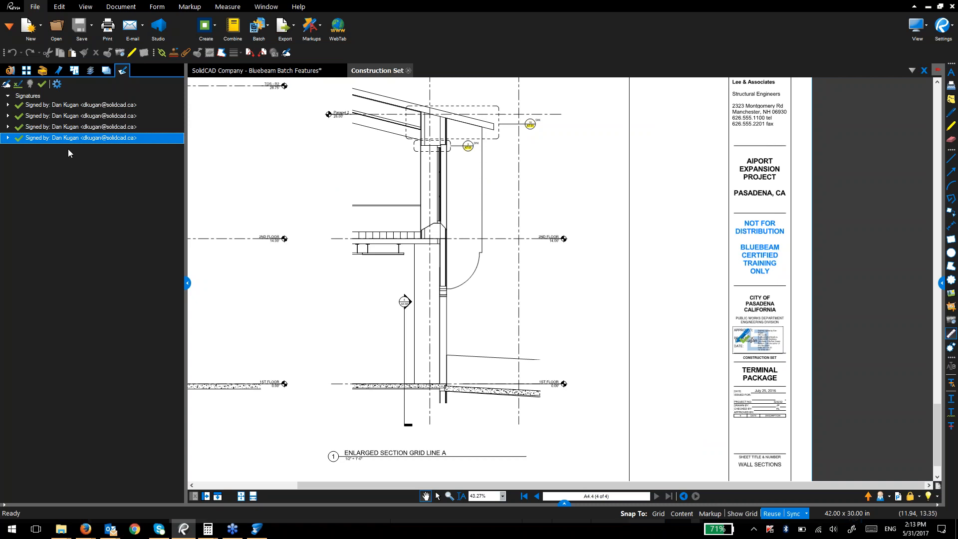
click(85, 116)
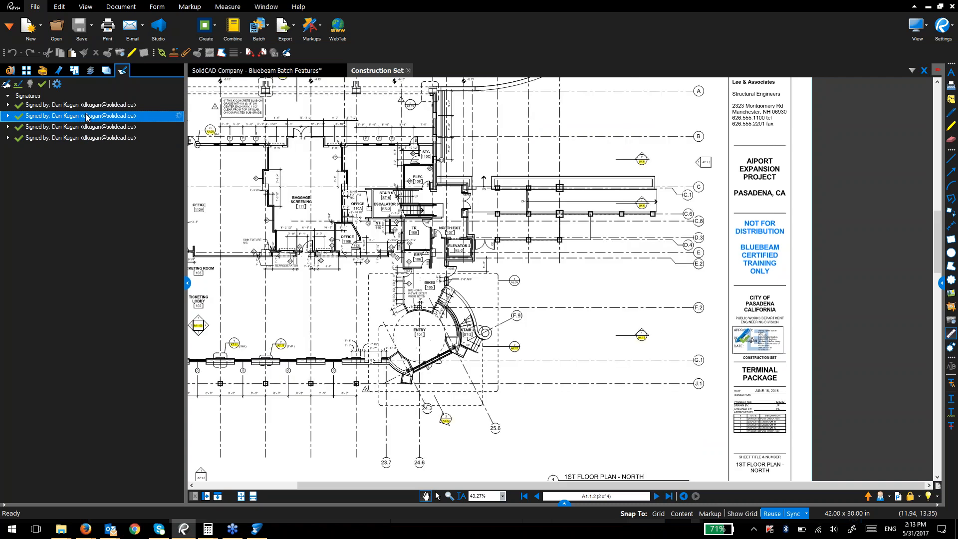
click(98, 106)
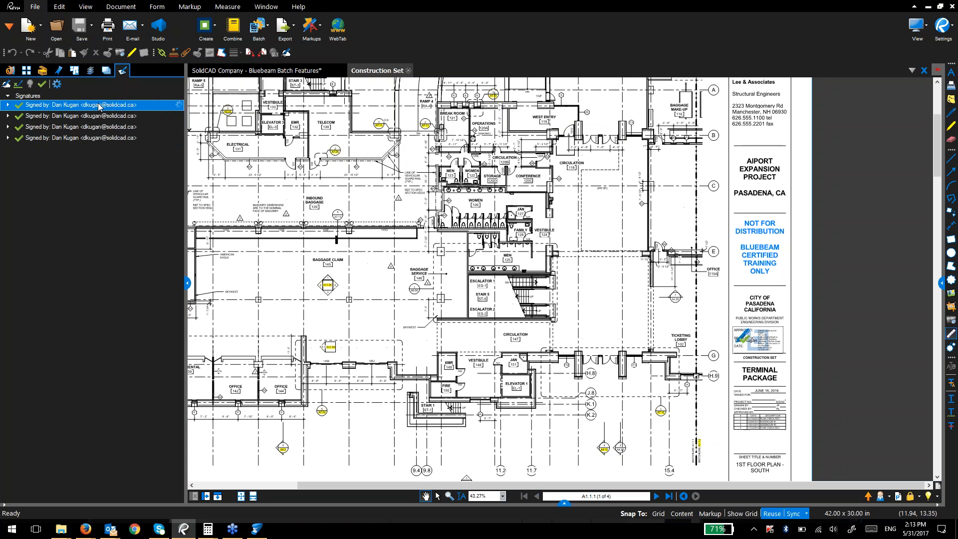
Step: View the A1.1.1 signature's certificate, then narrow the Signatures panel
click(179, 106)
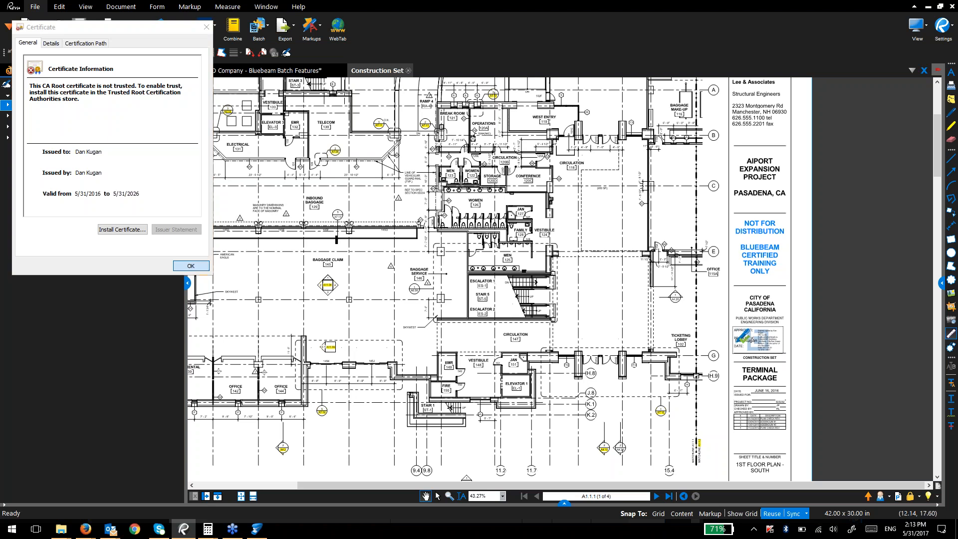
click(193, 266)
drag(184, 163, 85, 169)
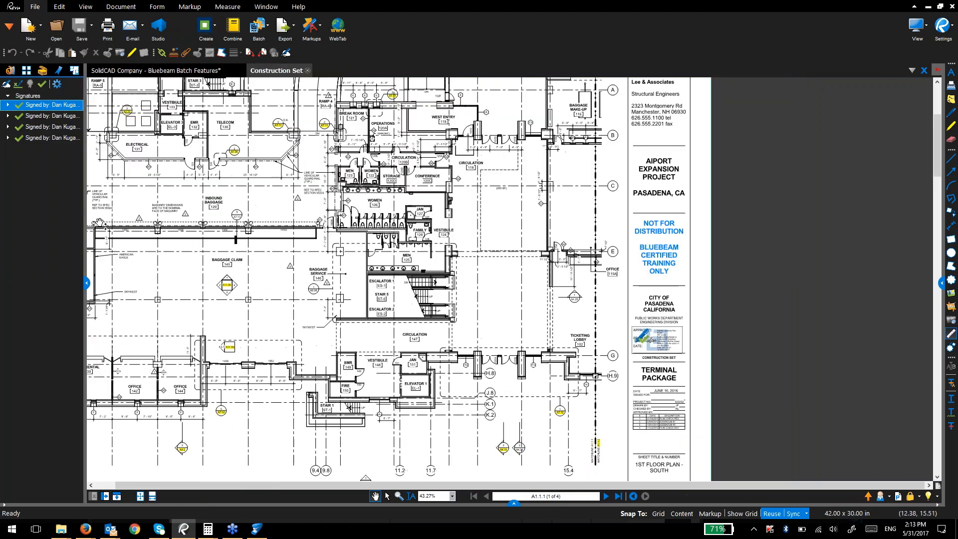
Step: Close the Stapler tool from the taskbar
click(233, 531)
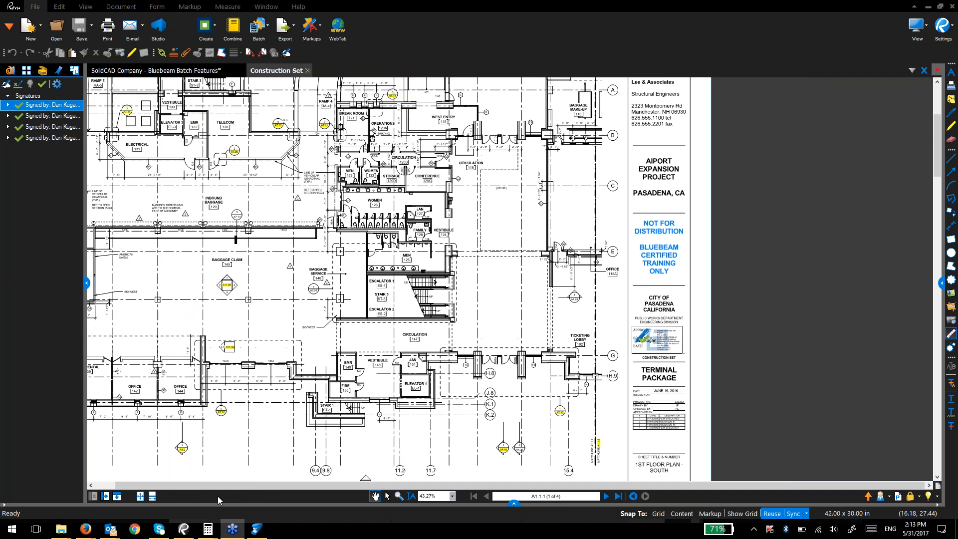
right_click(259, 533)
click(261, 508)
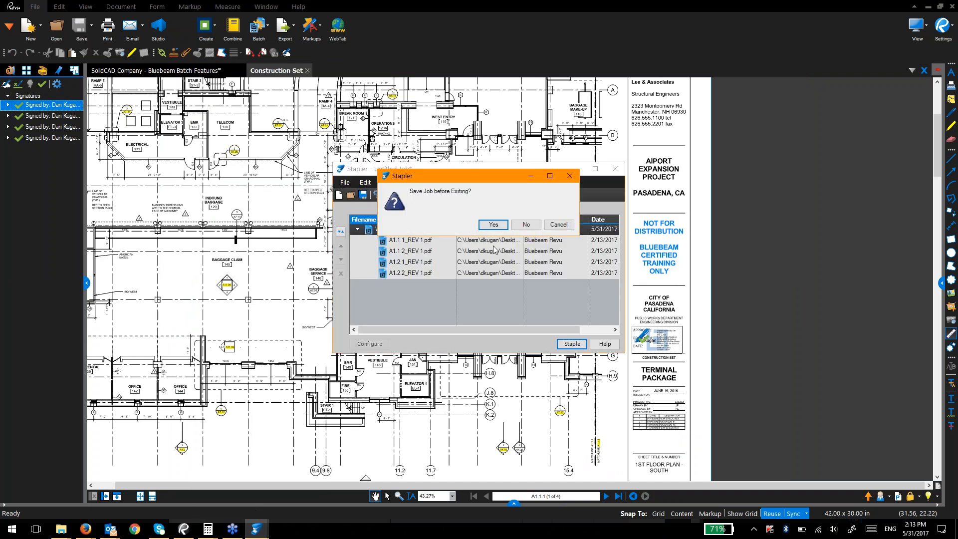
Step: Exit Stapler without saving, return to the slide deck, and close Construction Set
click(525, 226)
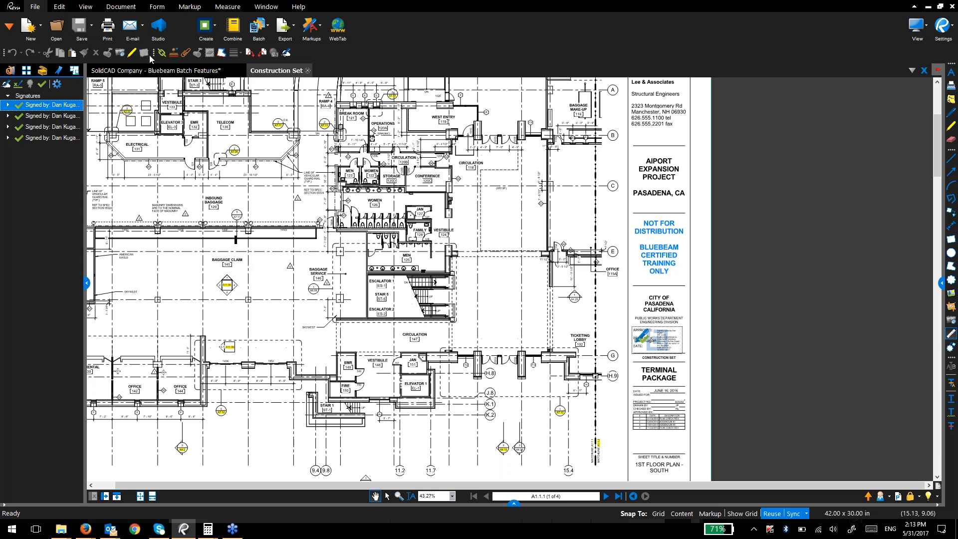
click(150, 71)
scroll(359, 390, down, 3)
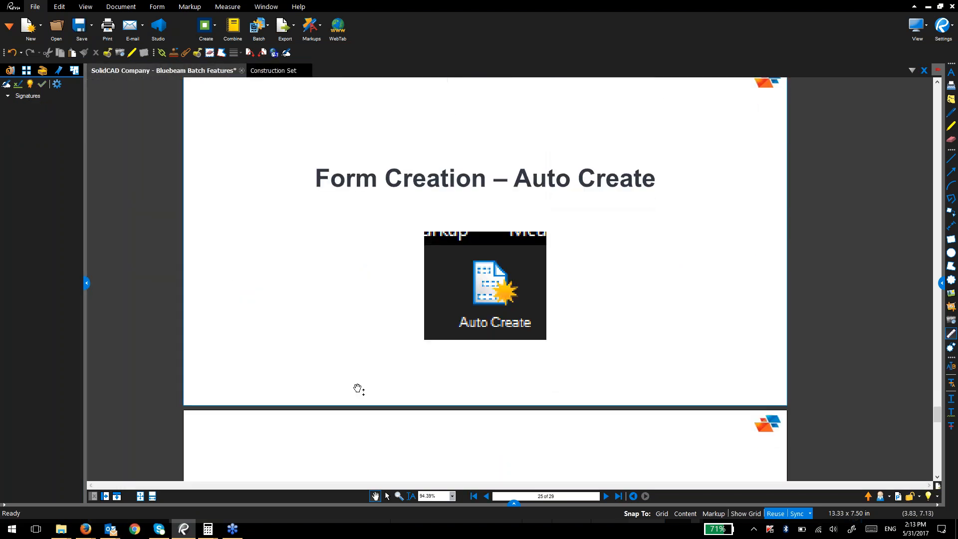
scroll(357, 413, up, 1)
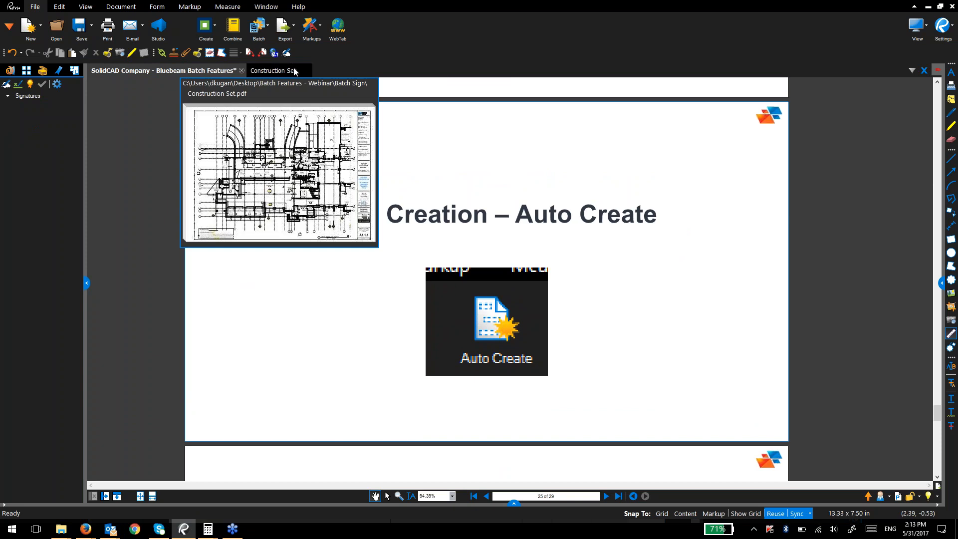
click(295, 71)
click(308, 70)
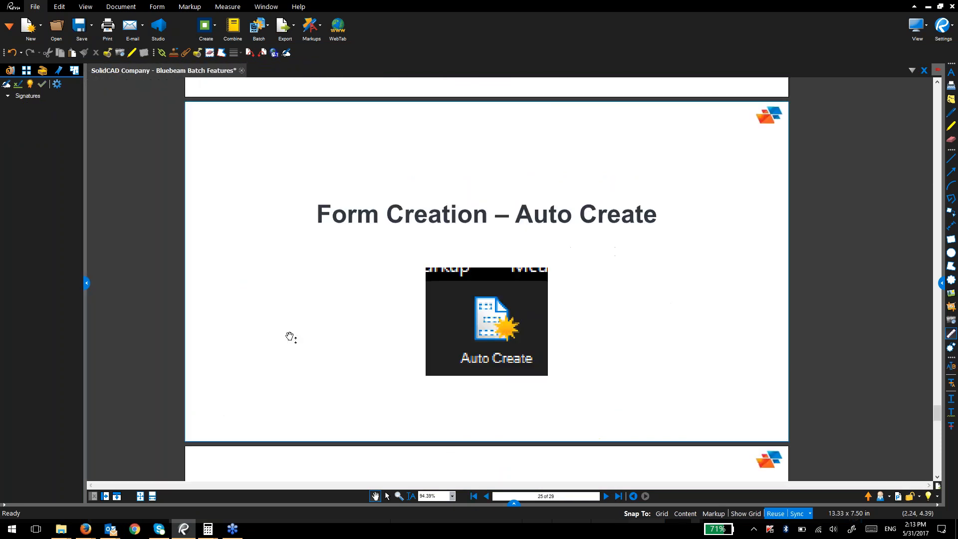
Step: Open the Absence request form - Forms Word document from the Batch Features - Webinar folder
mouse_move(61, 529)
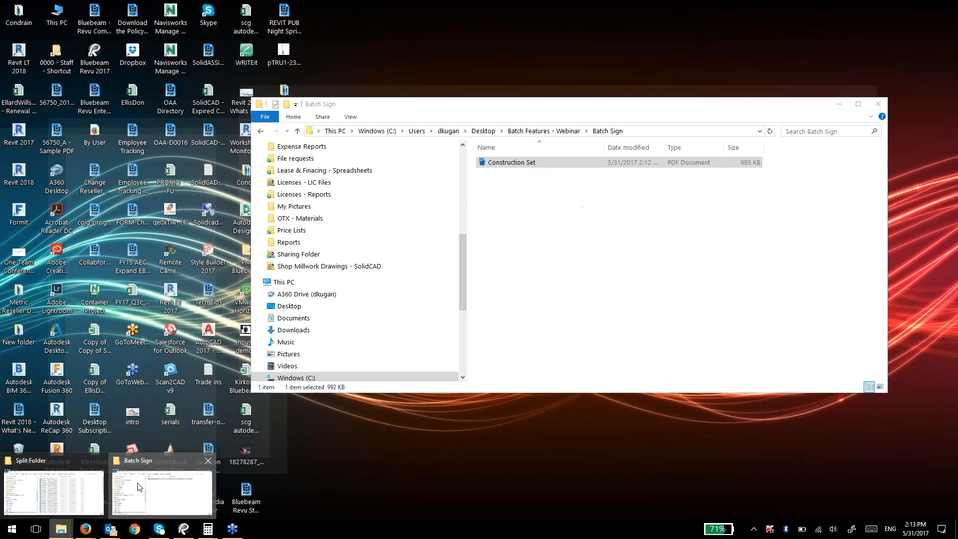
click(138, 487)
key(alt+Up)
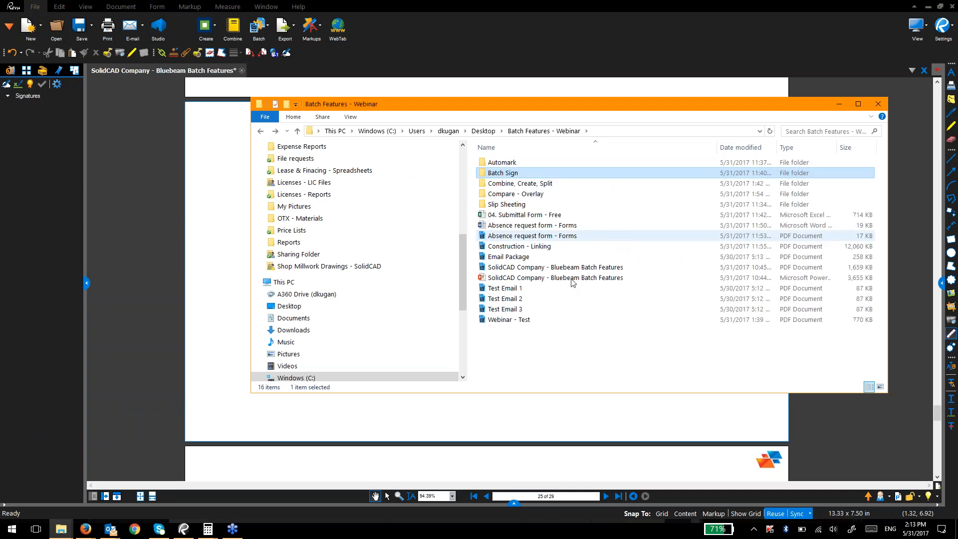
click(185, 163)
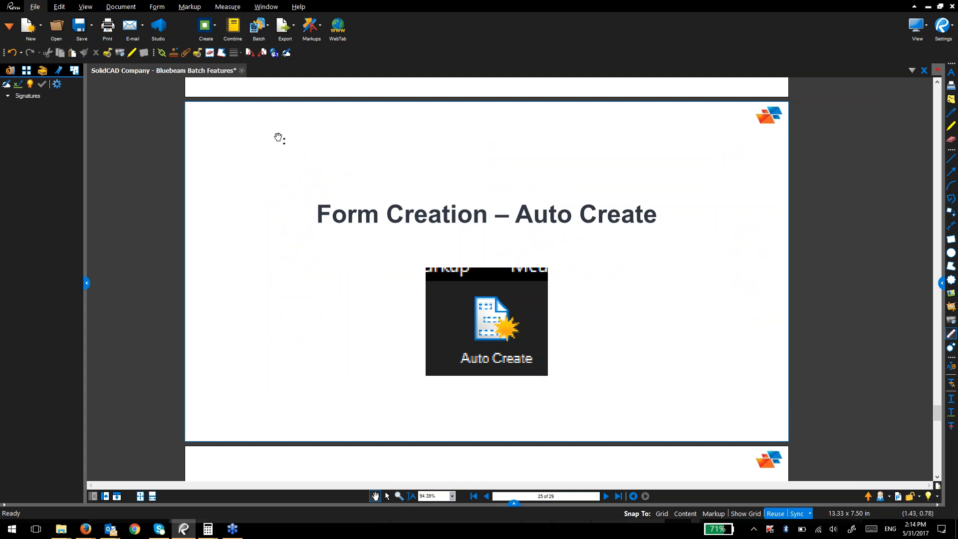
key(alt+Tab)
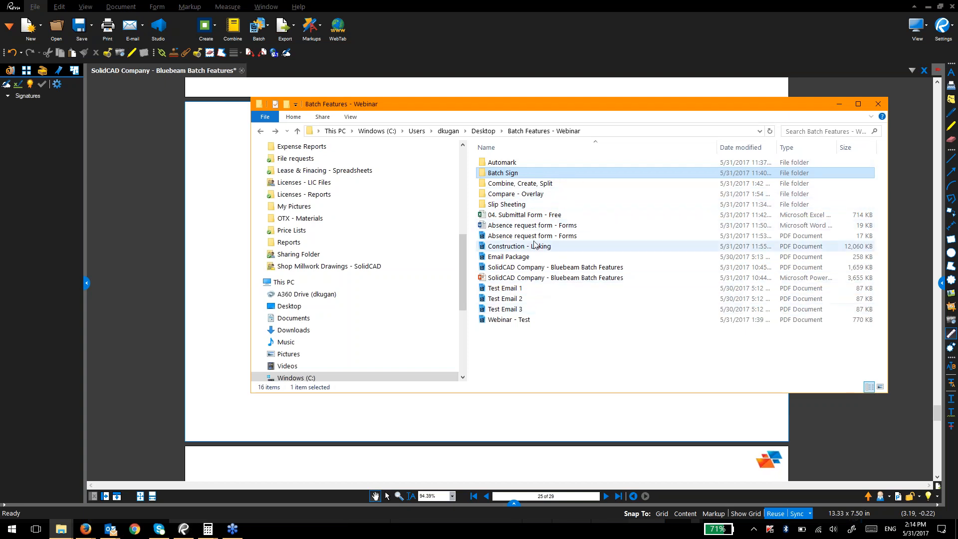
double_click(534, 225)
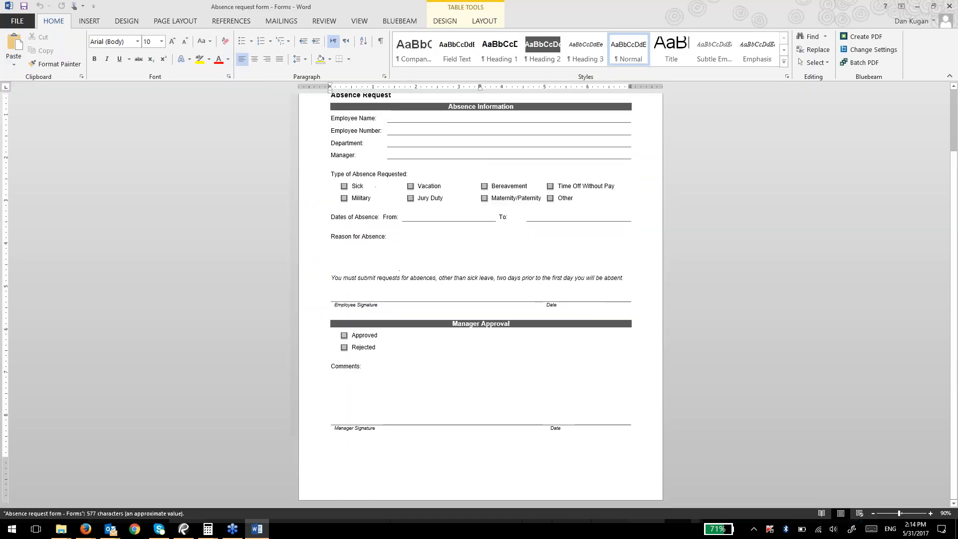
Step: Begin saving the Absence request form with PDF as the file type
click(18, 20)
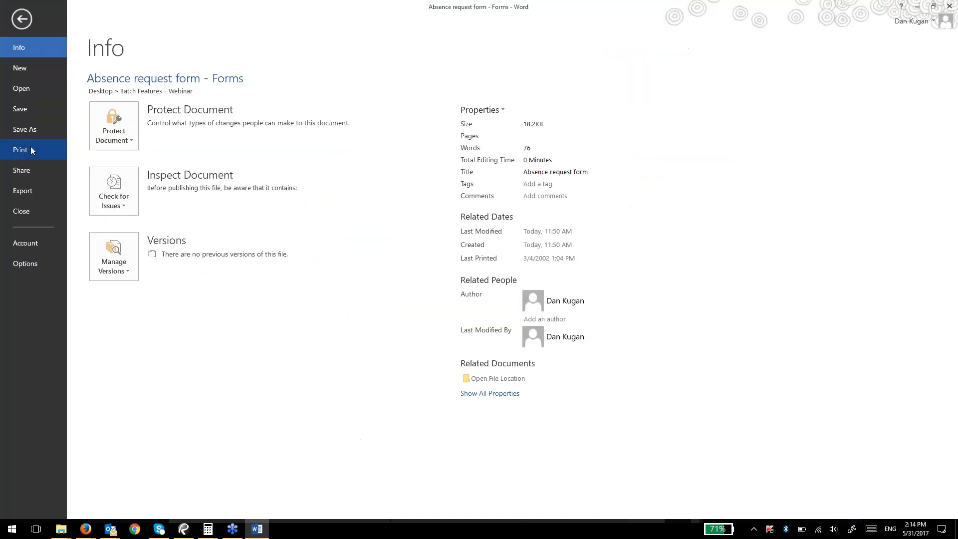
click(25, 129)
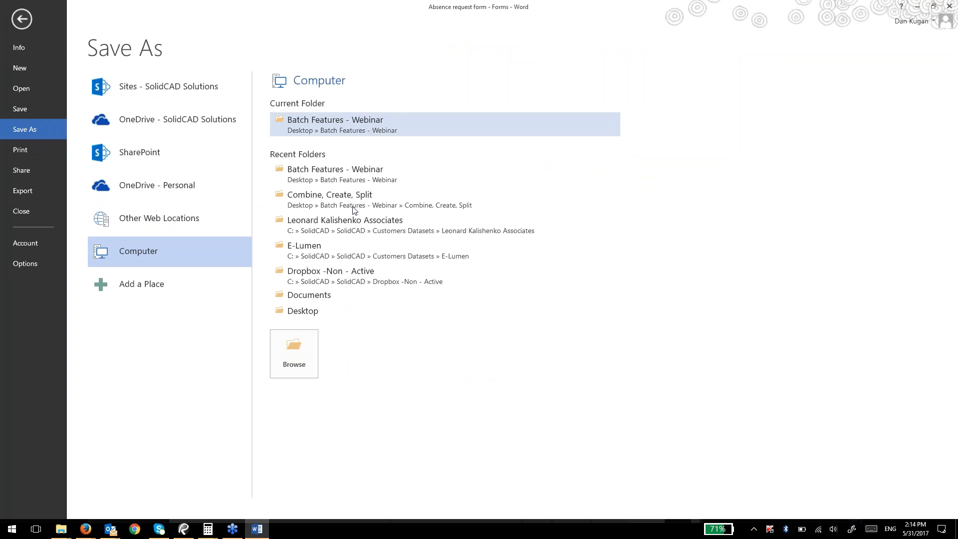
click(208, 406)
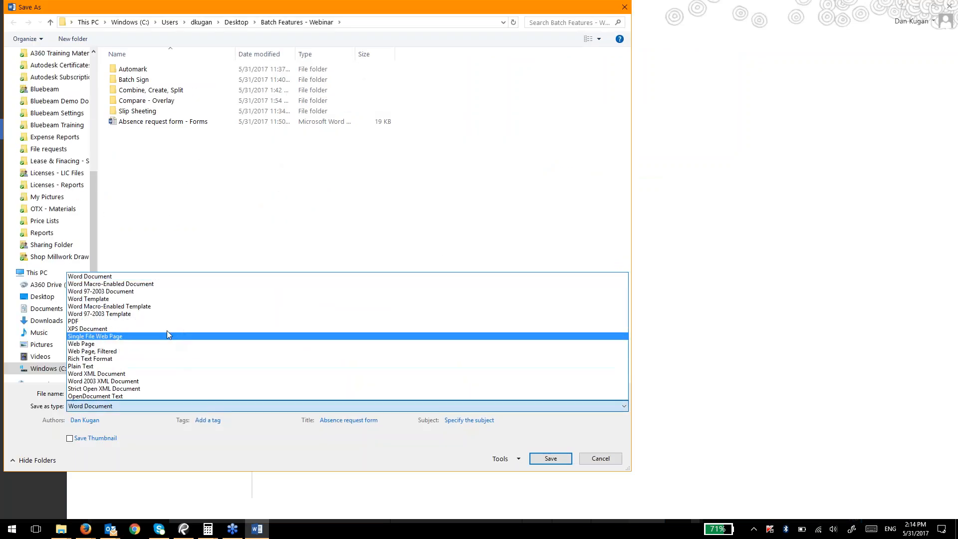
click(152, 322)
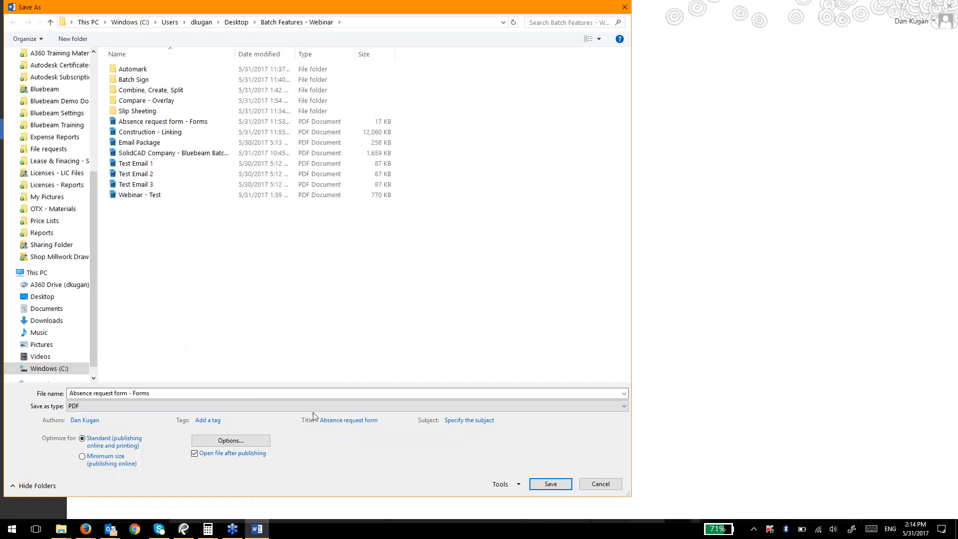
Step: Dismiss the save window and close Word
key(alt+Tab)
key(alt+Tab)
click(625, 7)
click(950, 7)
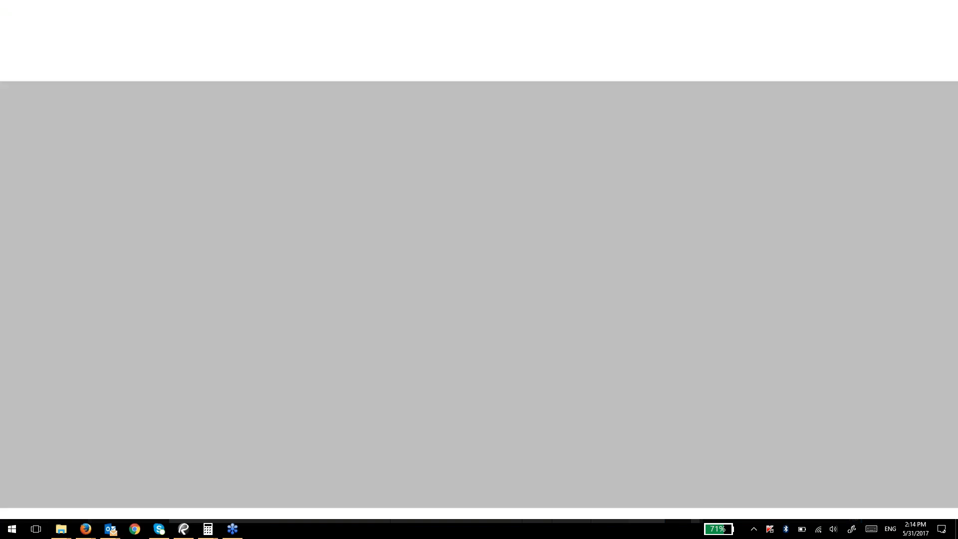
Step: Open the Absence request form - Forms PDF in Revu, skim it, and show the Form tools
double_click(510, 235)
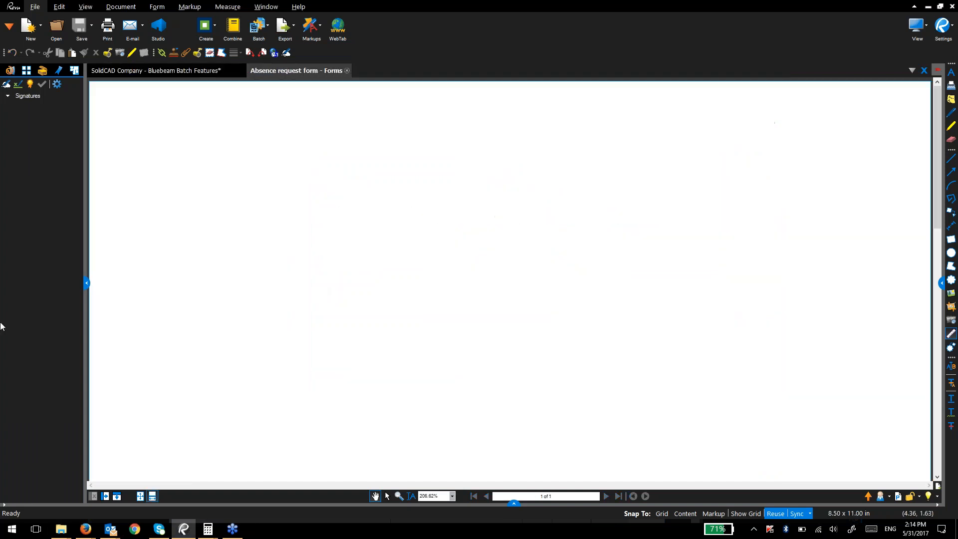
scroll(404, 228, down, 10)
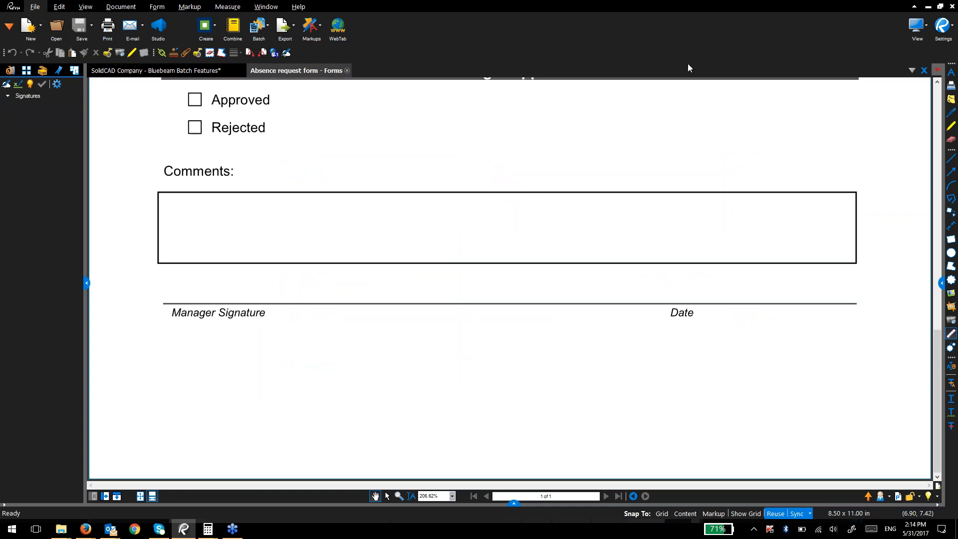
scroll(214, 288, up, 2)
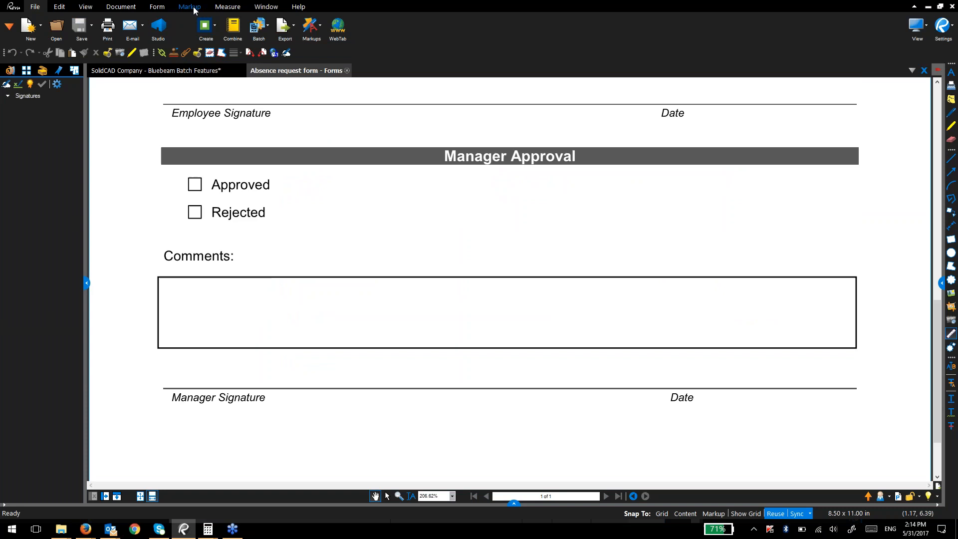
click(157, 6)
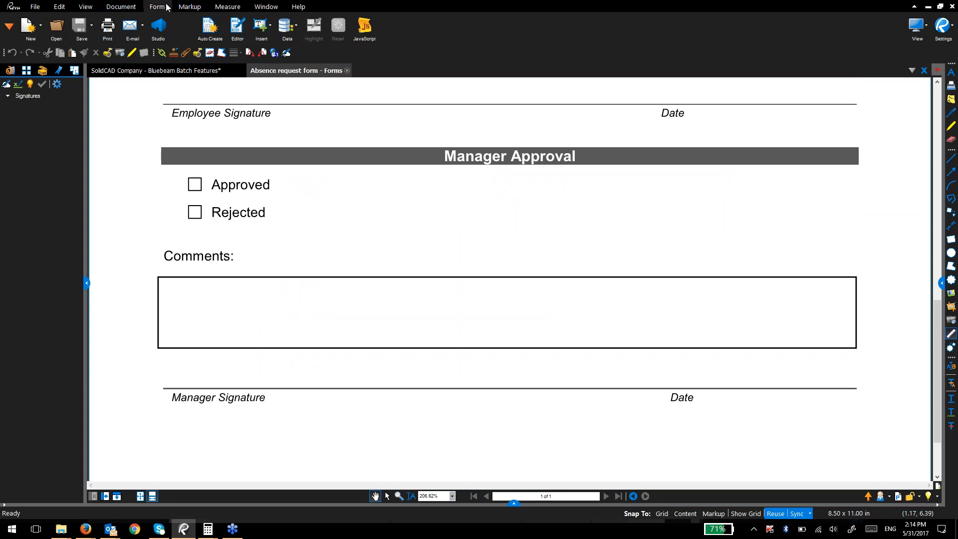
Step: Auto-create the absence request's form fields, then leave the Form Editor
click(210, 28)
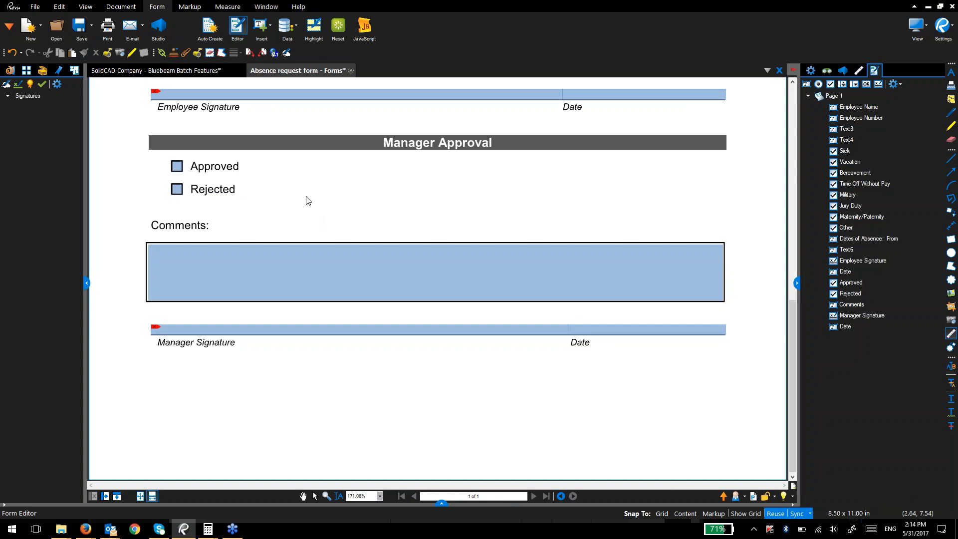
scroll(309, 214, up, 10)
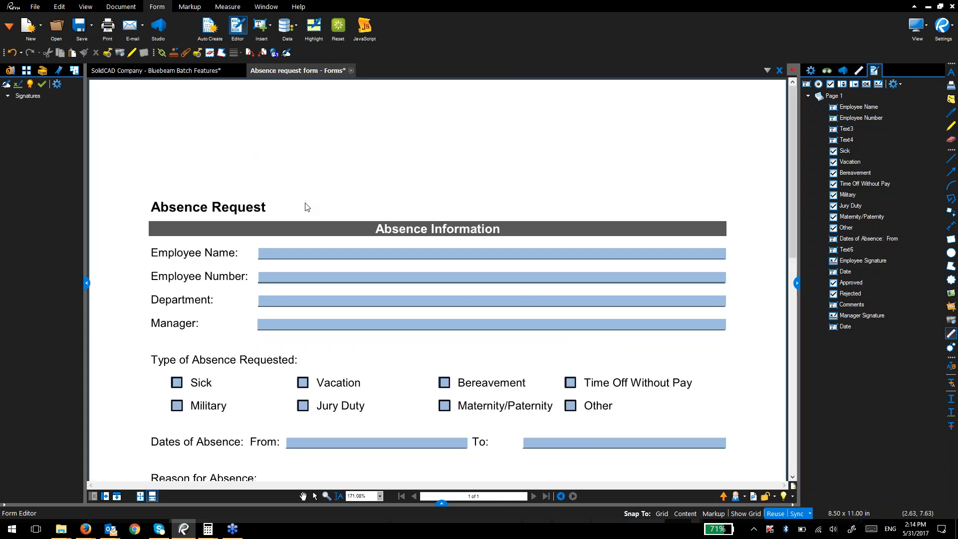
drag(306, 203, 323, 234)
key(Escape)
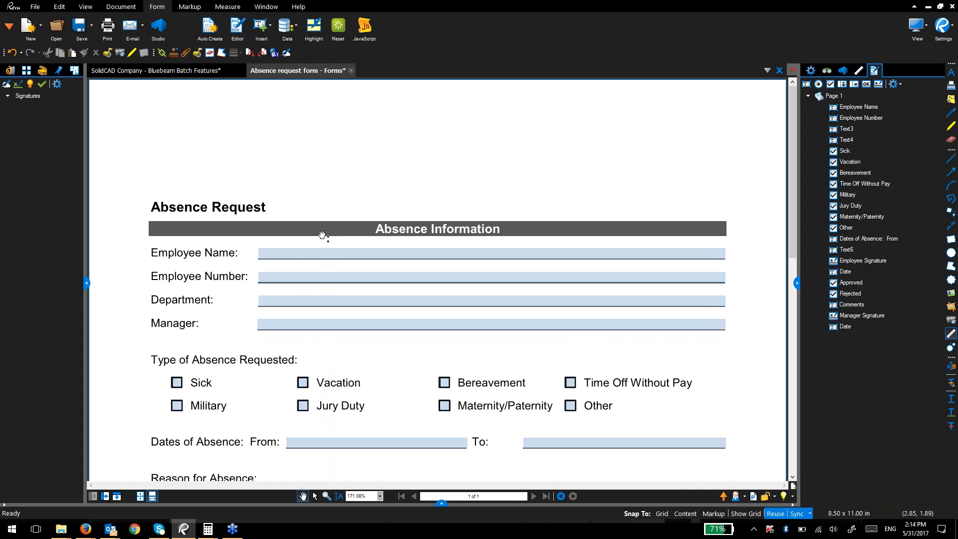
Step: Fill in the employee's name and employee number fields
click(311, 253)
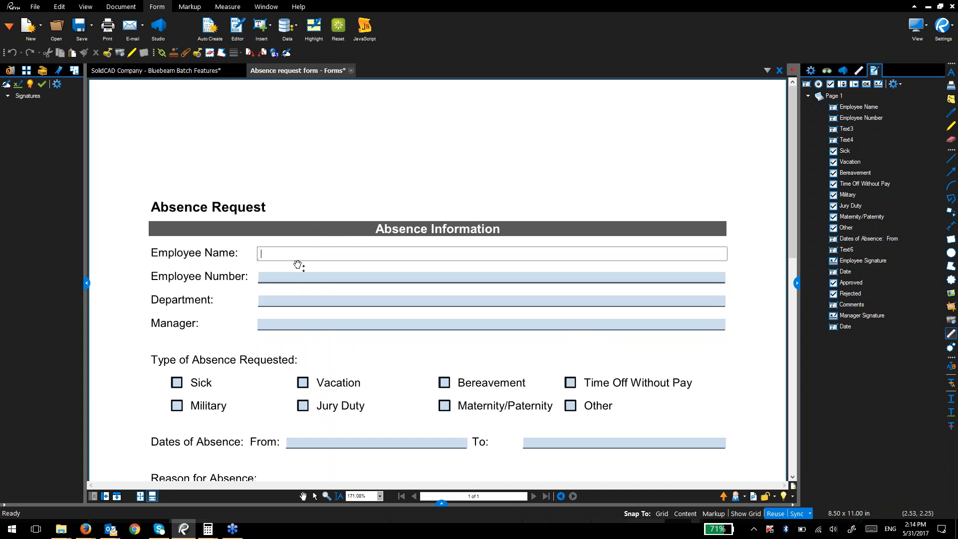
click(303, 283)
text(0009)
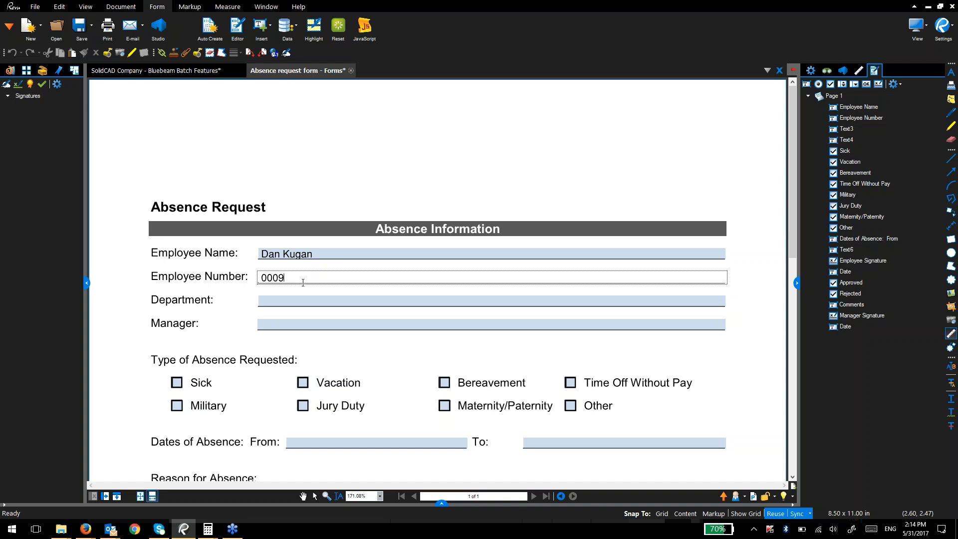
Step: Try the Employee Signature field without signing, tick Approved, and place the caret in Comments
scroll(307, 314, down, 6)
click(183, 235)
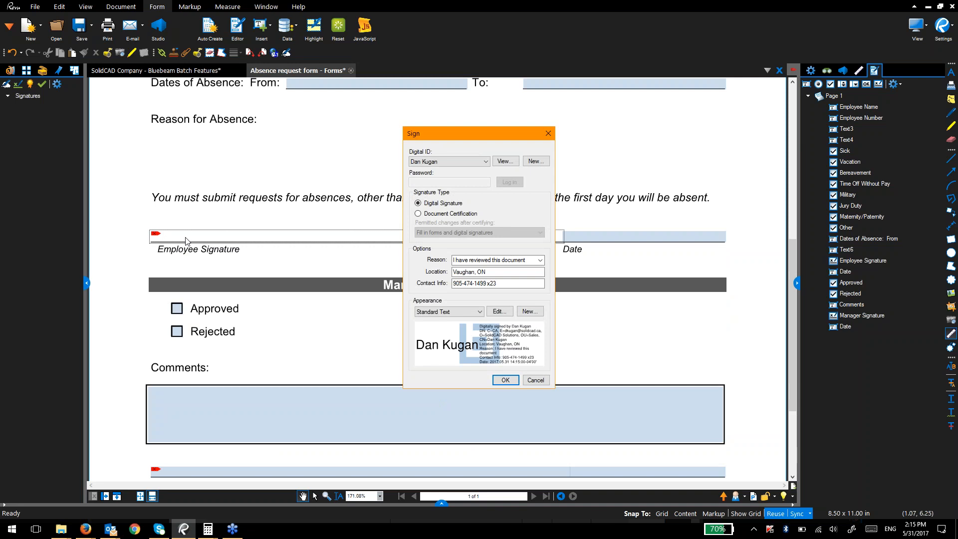
key(Escape)
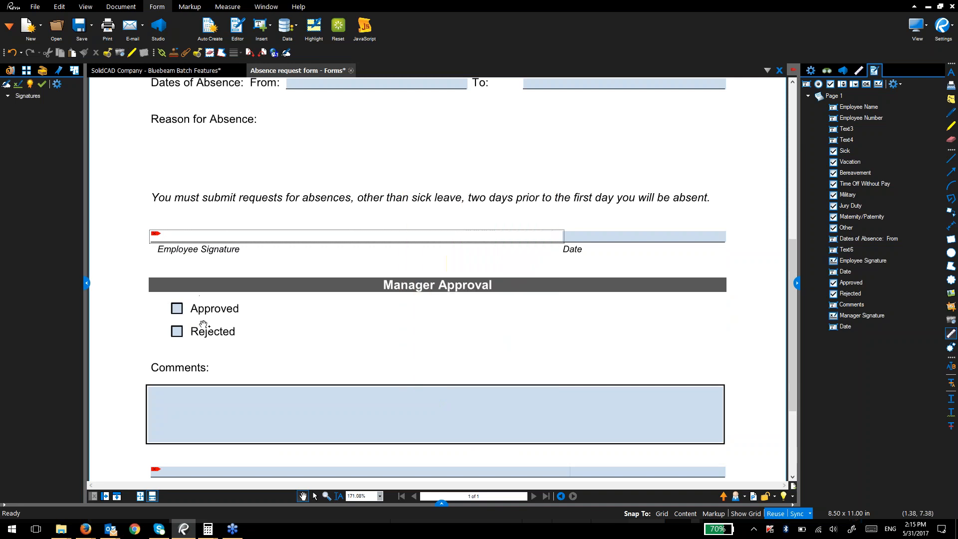
click(177, 310)
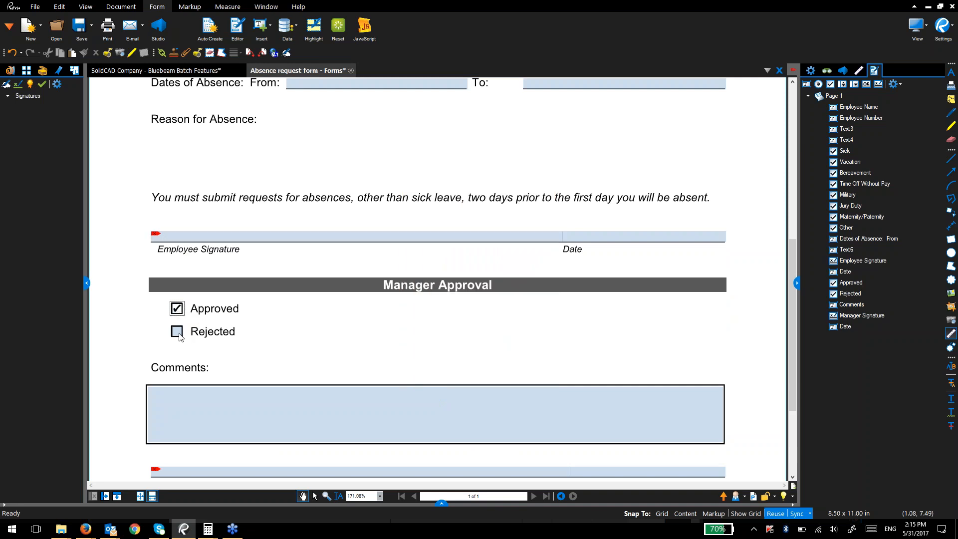
mouse_move(61, 529)
scroll(250, 202, up, 6)
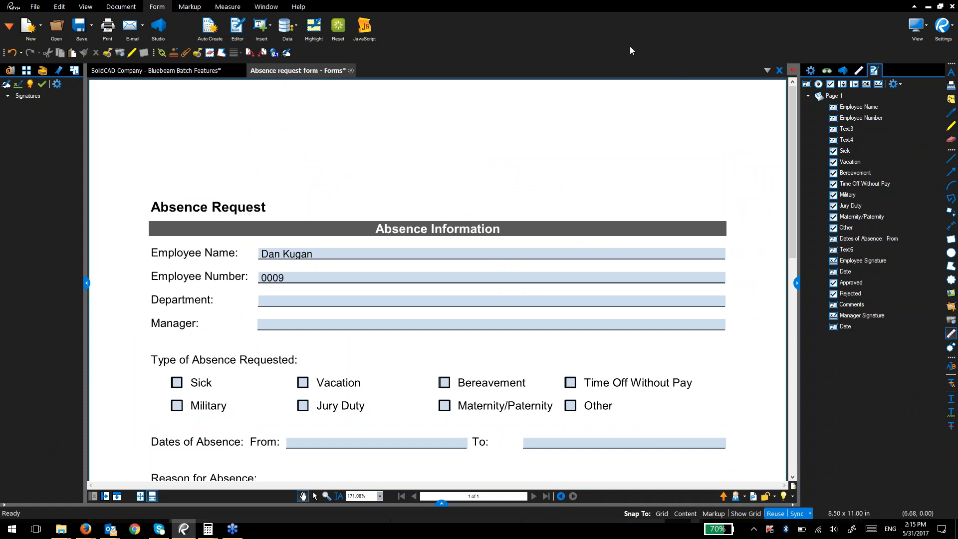
click(891, 34)
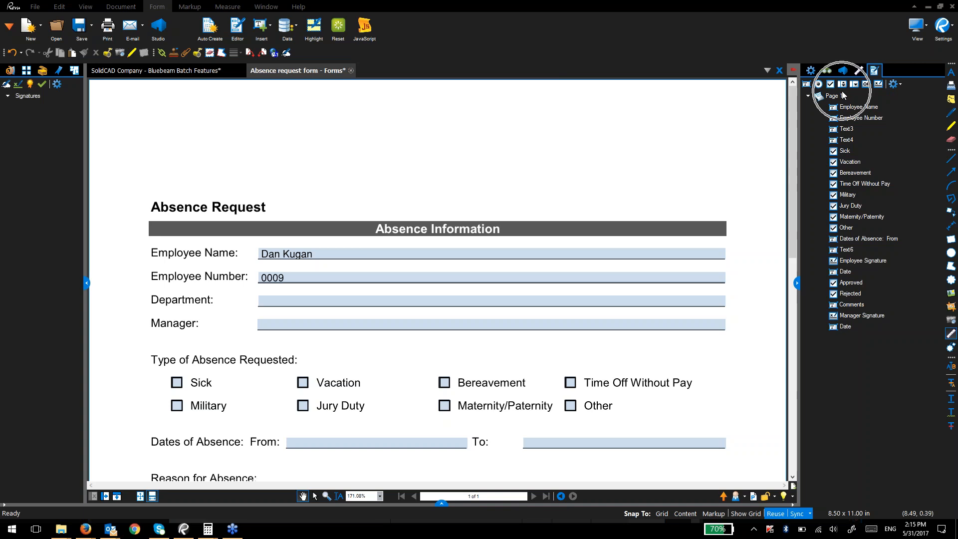
scroll(340, 244, down, 8)
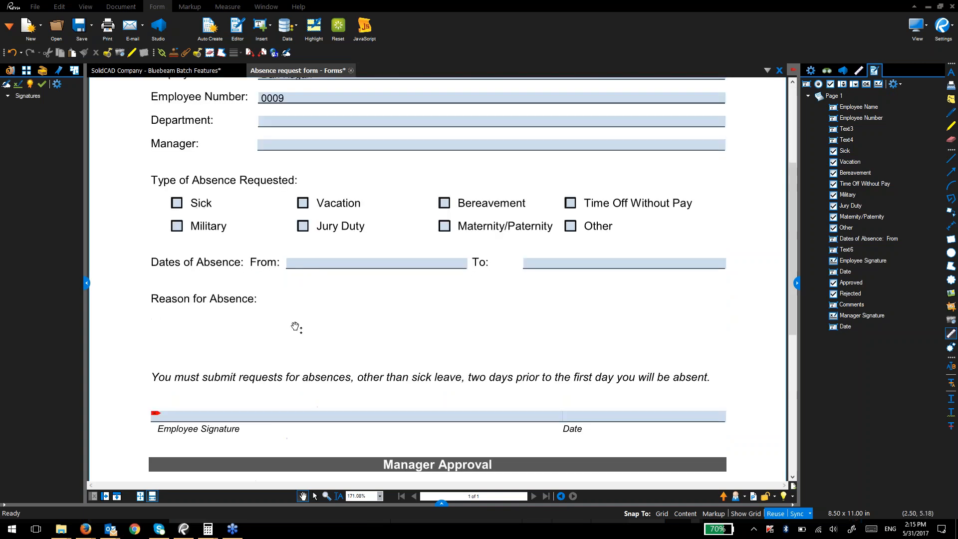
click(227, 275)
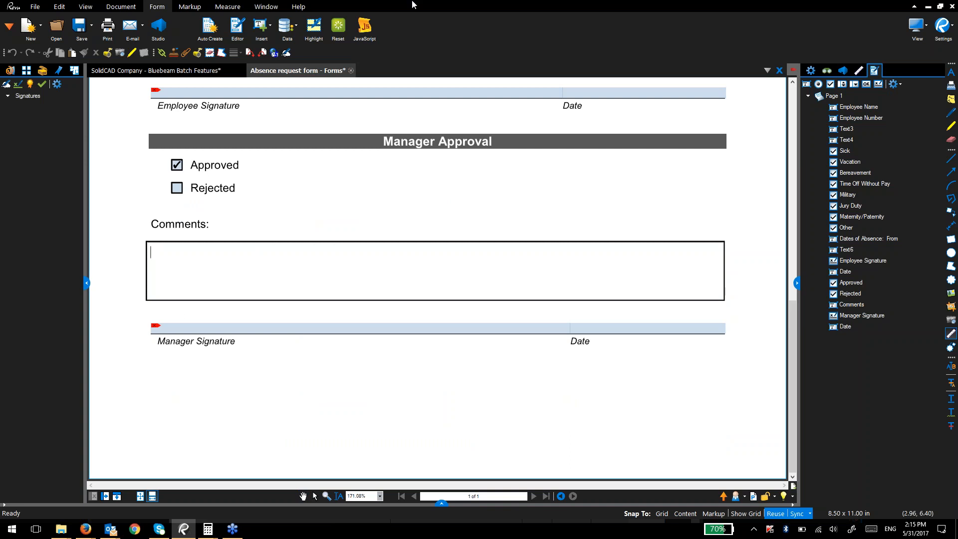
Step: Close the Absence request form without saving its changes
click(351, 70)
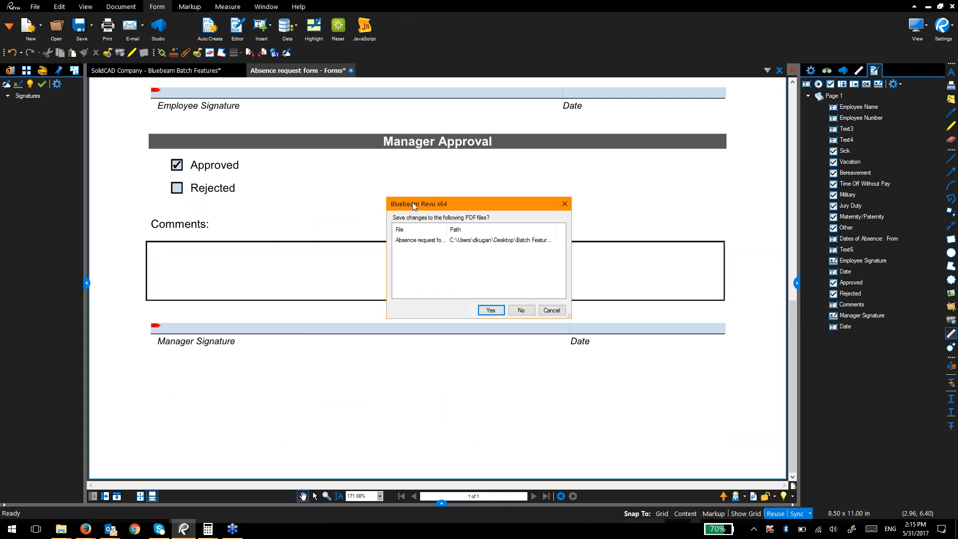
click(531, 311)
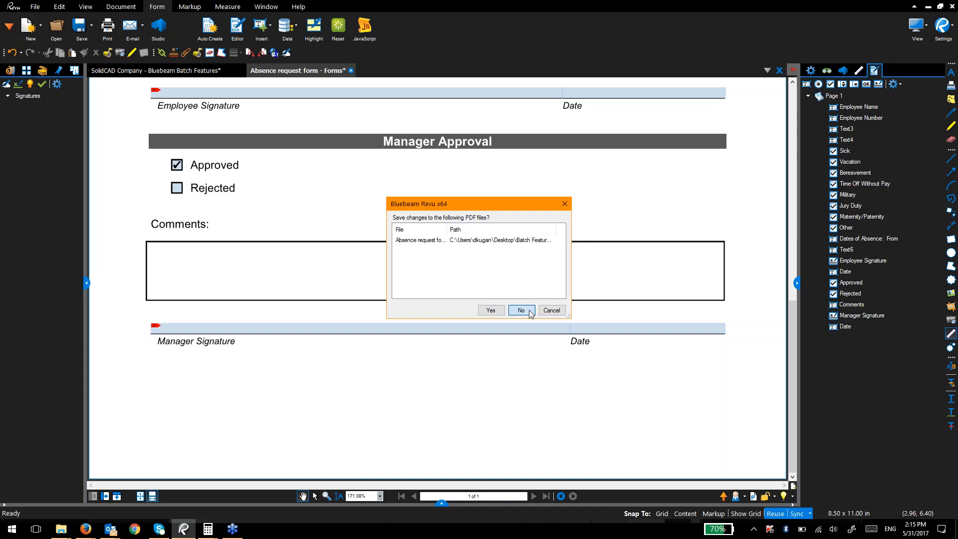
click(530, 312)
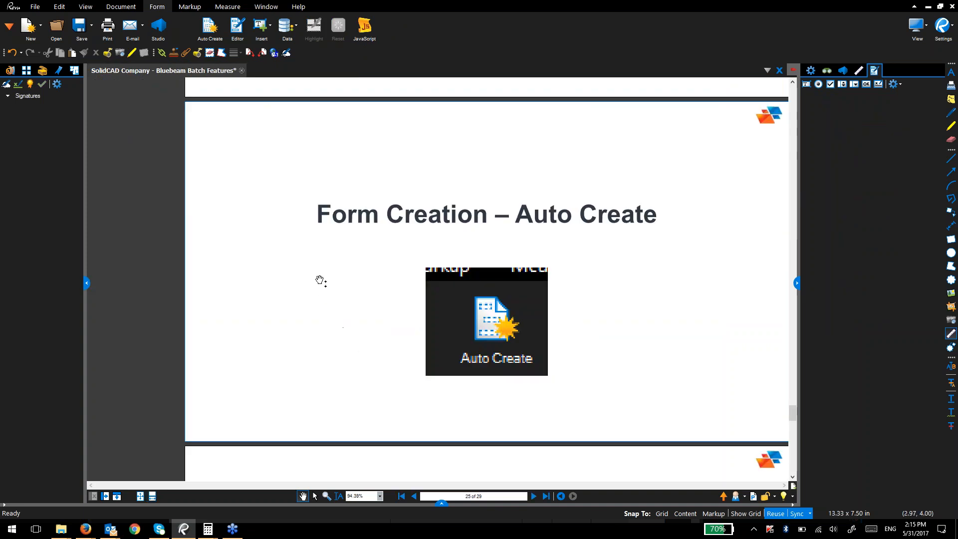
Step: Scroll to the Linking slide and switch to the Batch Features - Webinar folder
scroll(355, 334, down, 3)
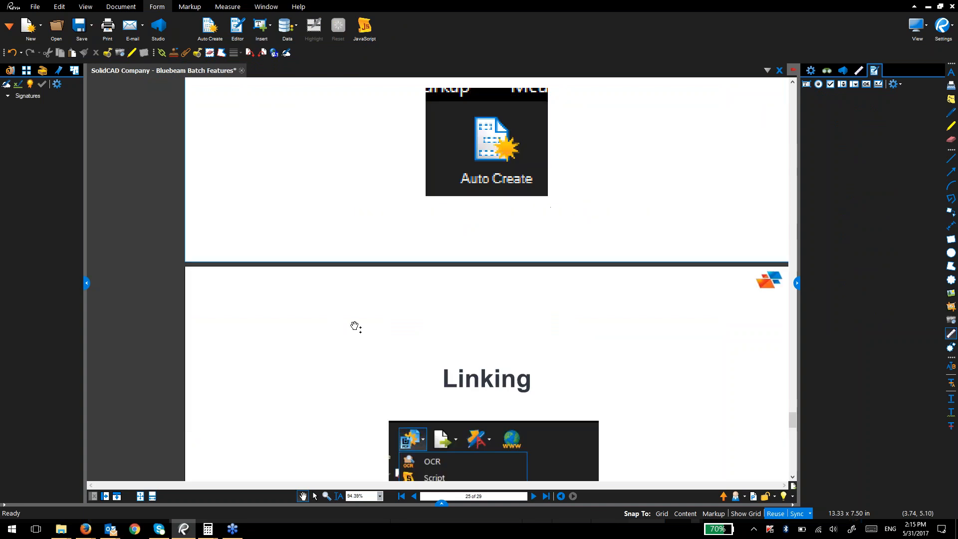
scroll(355, 335, down, 1)
drag(352, 257, 305, 201)
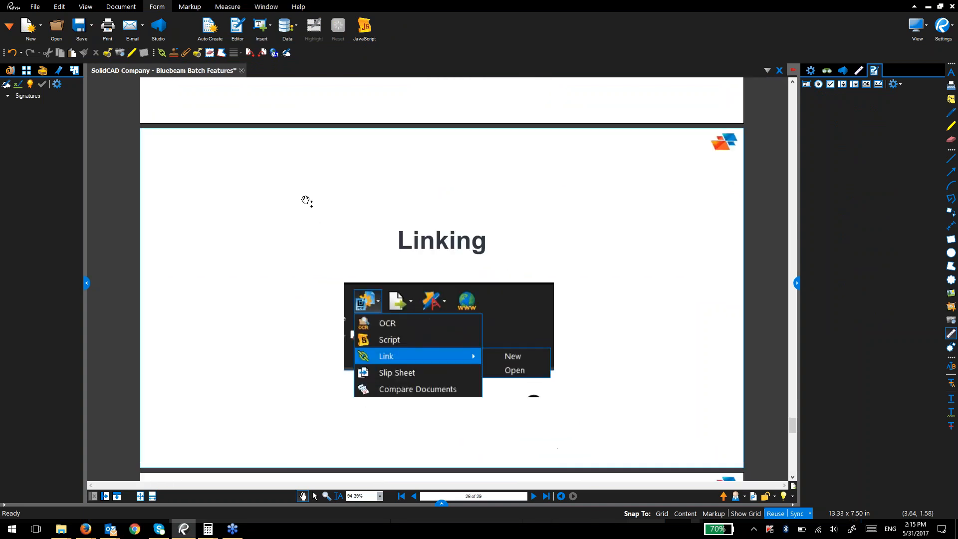
key(alt+Tab)
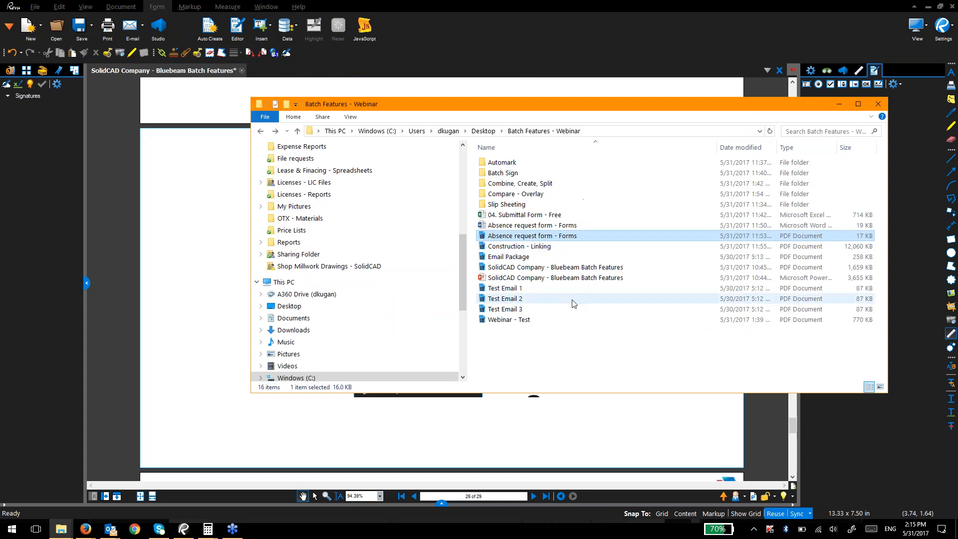
Step: Open Construction - Linking.pdf from Explorer and pan around the floor plan
click(533, 247)
double_click(533, 247)
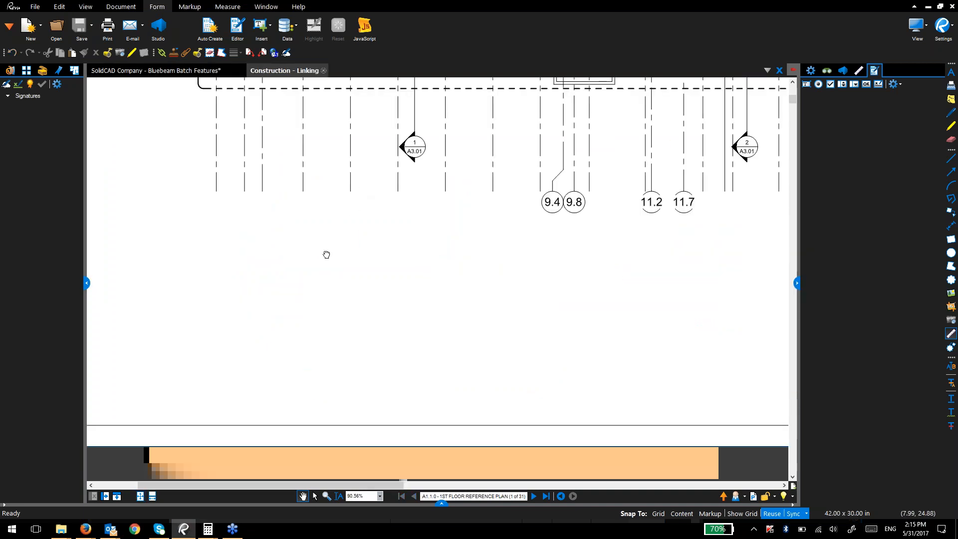
scroll(394, 230, down, 2)
drag(394, 230, 321, 383)
scroll(419, 263, down, 1)
scroll(516, 253, down, 2)
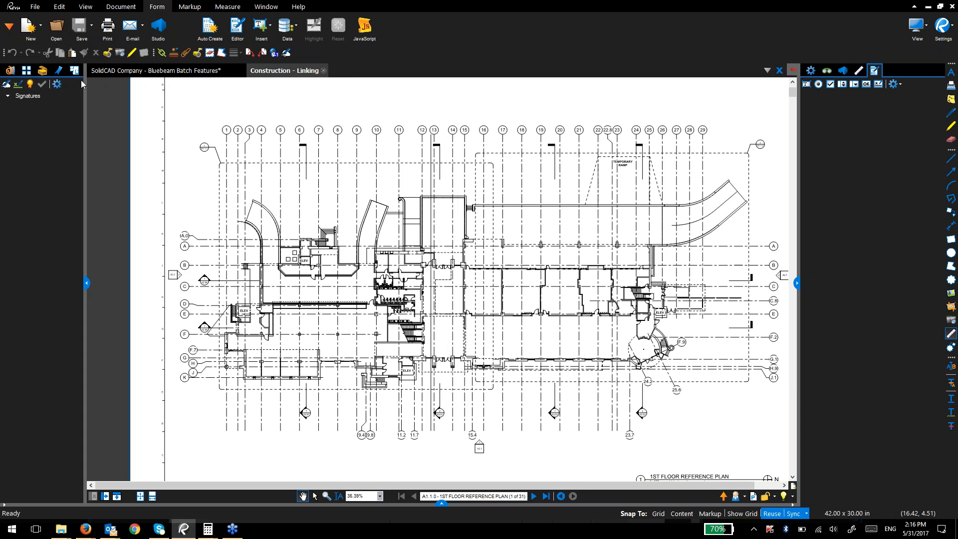
Step: Widen the left panel and follow a hyperlink to the marked-up A1.1.1 1st Floor Plan - South
drag(87, 81, 108, 80)
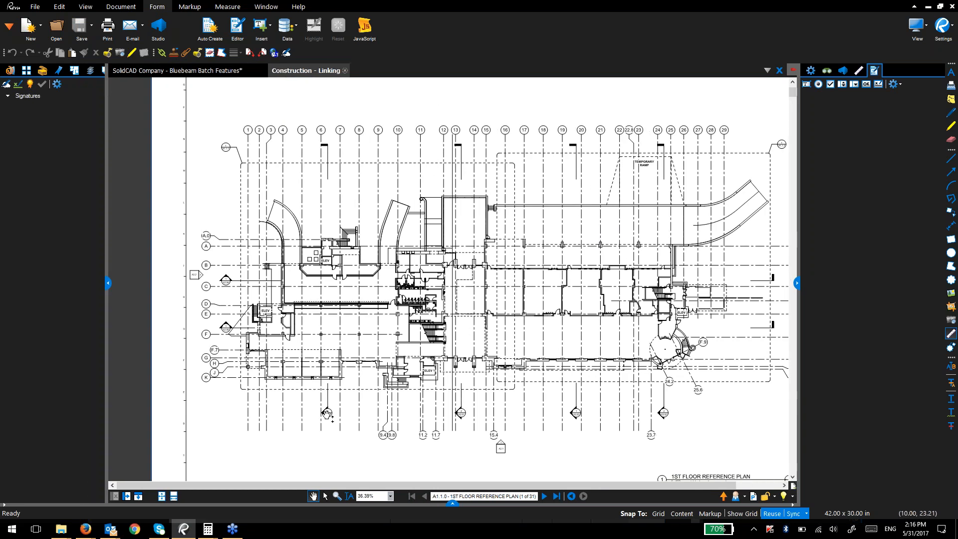
scroll(326, 418, up, 10)
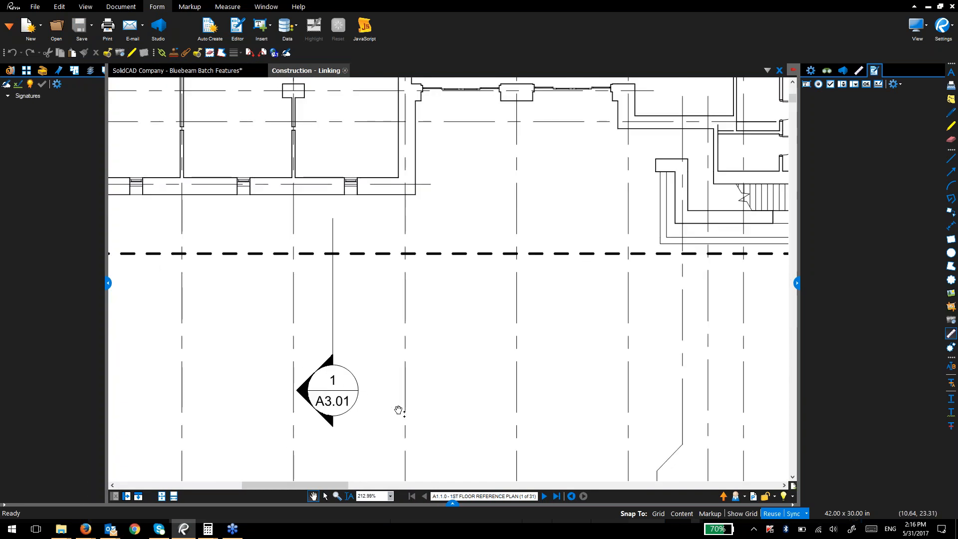
scroll(373, 379, down, 10)
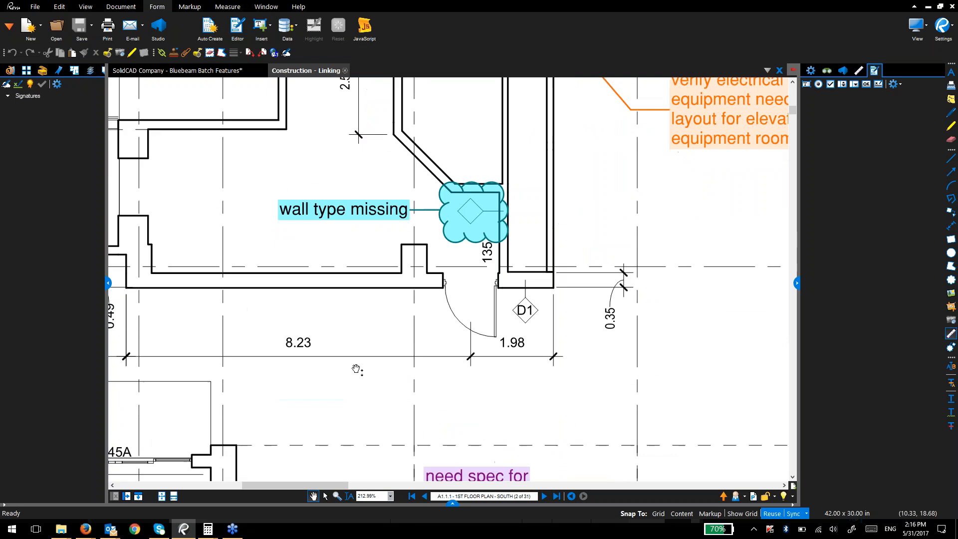
scroll(357, 370, down, 6)
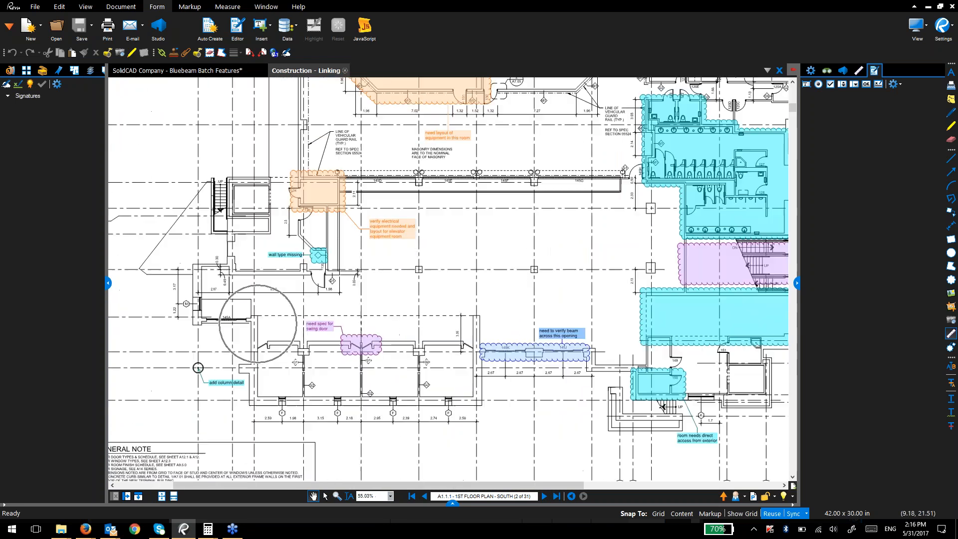
scroll(285, 174, up, 5)
click(286, 174)
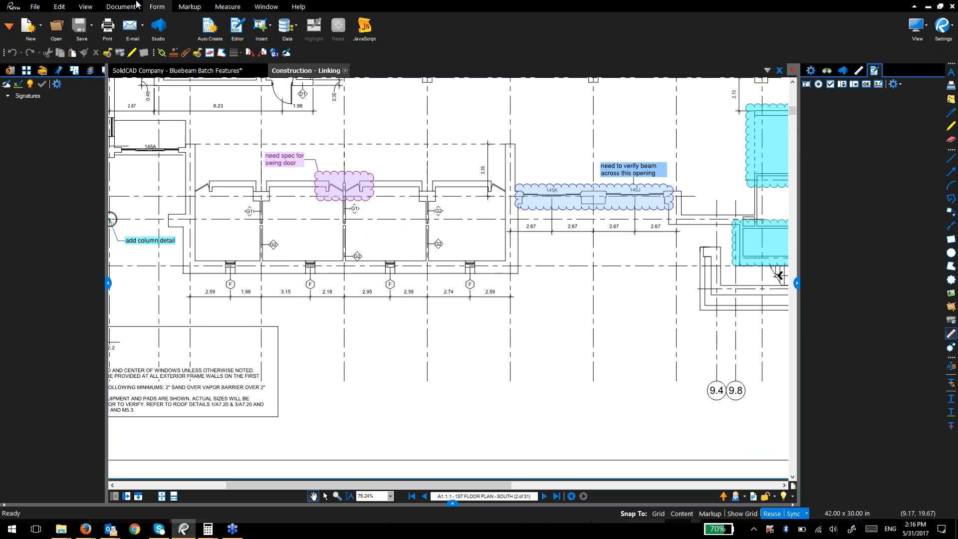
mouse_move(46, 7)
click(260, 26)
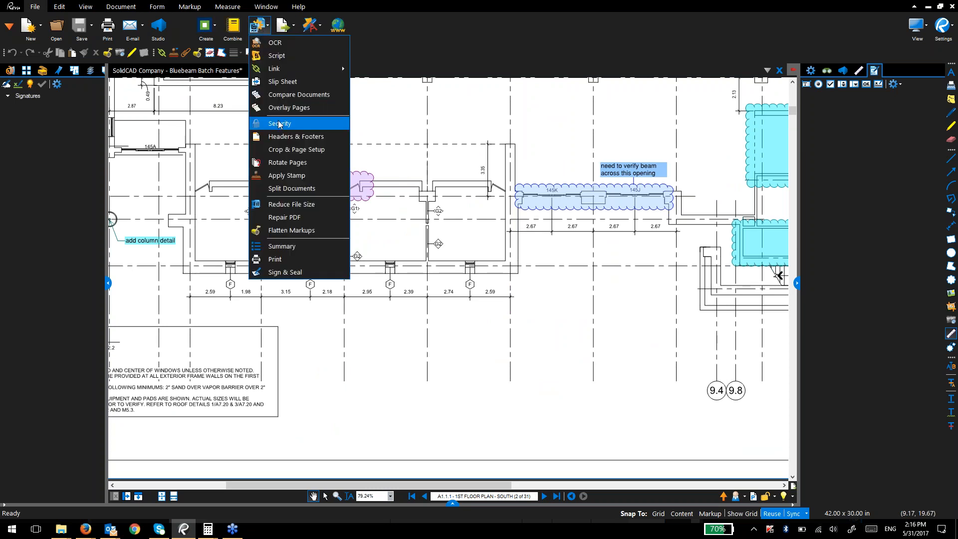
Step: Start a new Batch Link, add the open Construction - Linking PDF, and advance to Generate Search Terms
mouse_move(282, 72)
click(371, 71)
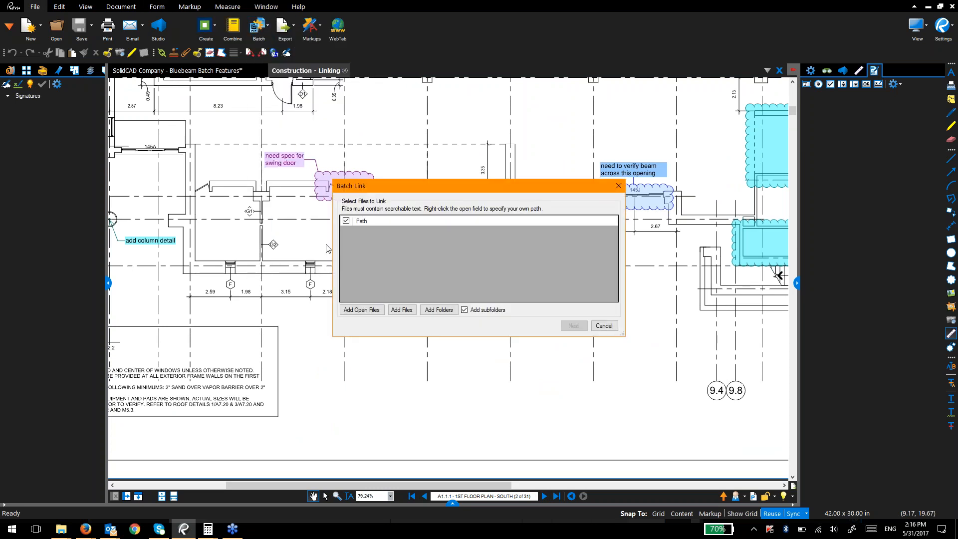
click(373, 311)
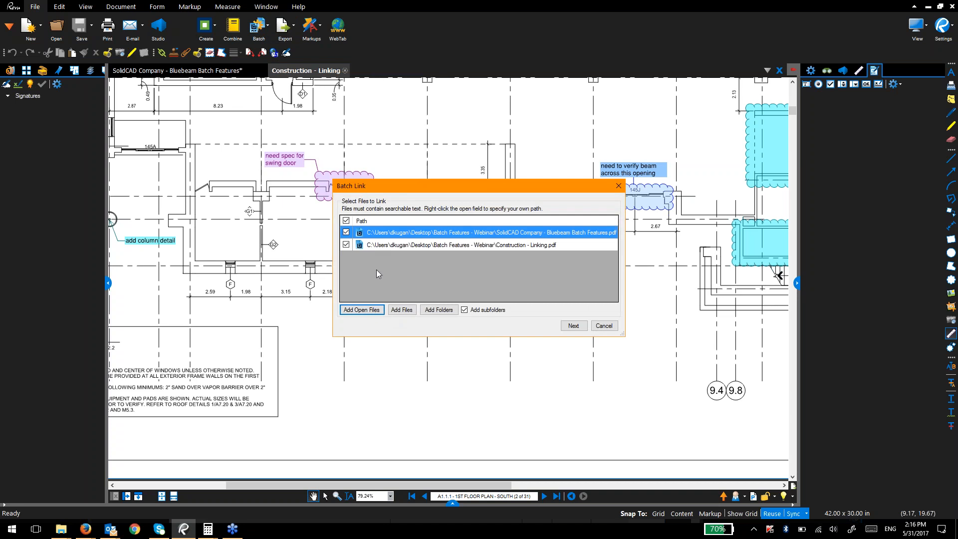
click(573, 325)
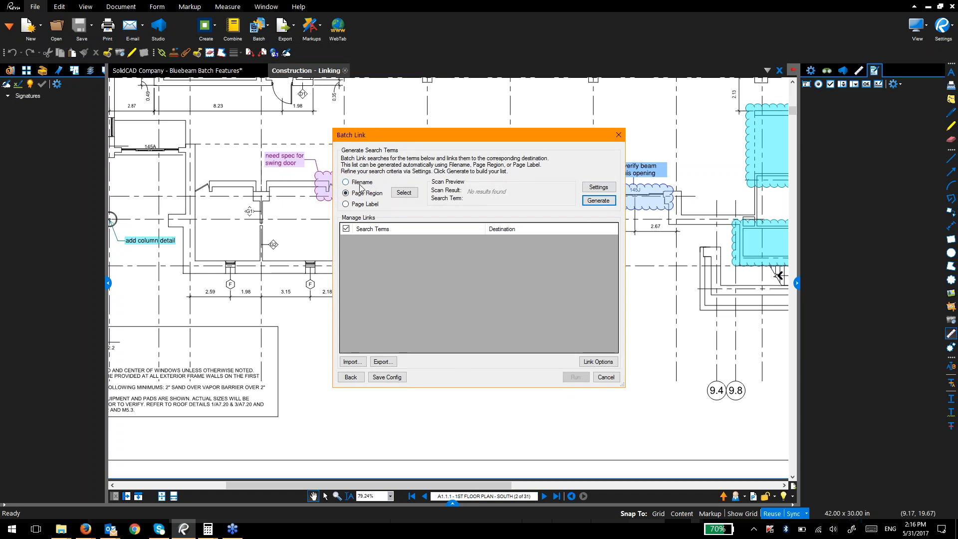
Step: Select the title-block region around sheet number A1.2.0 as the search-term Page Region
click(404, 193)
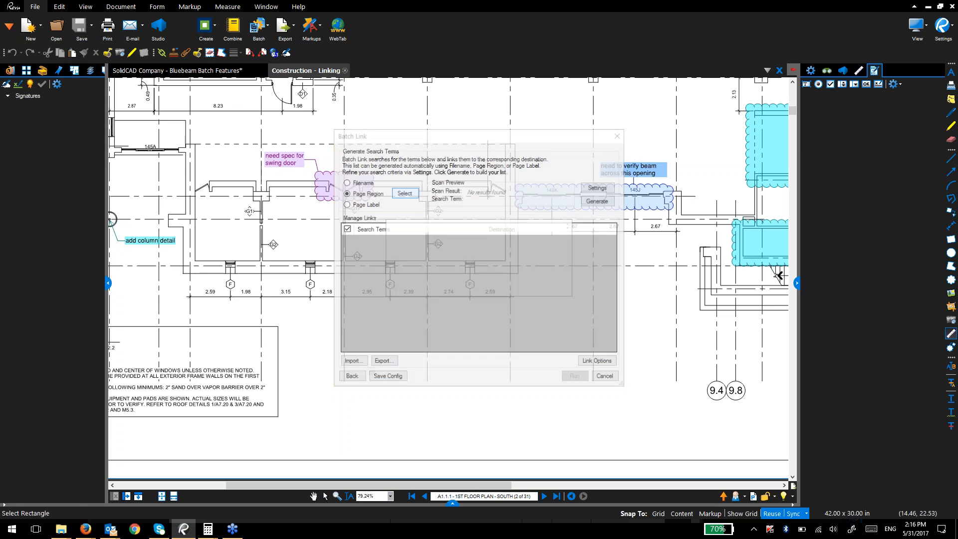
mouse_move(462, 349)
mouse_down()
mouse_move(475, 310)
mouse_move(531, 304)
mouse_up()
drag(401, 312, 600, 309)
key(Page_Down)
scroll(504, 220, down, 4)
mouse_move(618, 340)
mouse_down()
mouse_move(425, 250)
mouse_move(479, 214)
mouse_up()
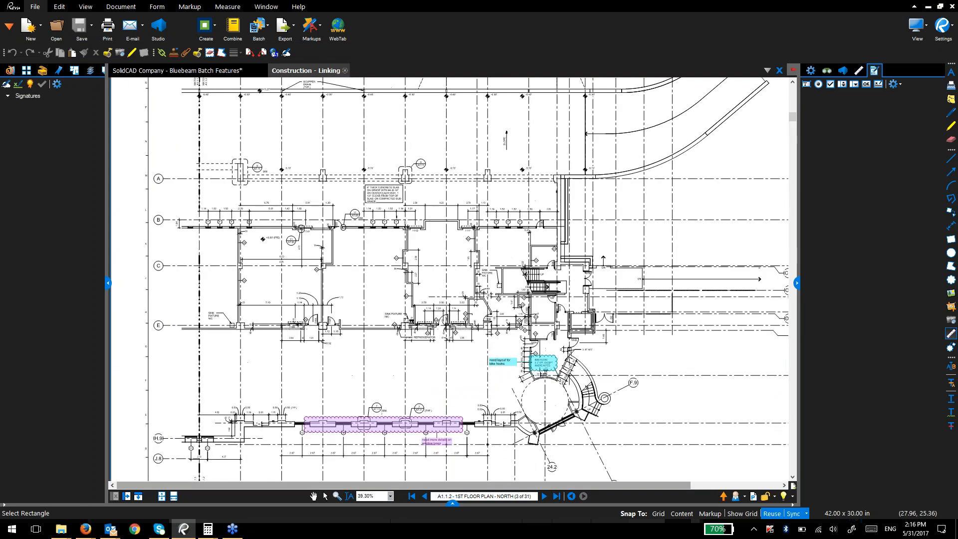
scroll(713, 448, right, 3)
scroll(727, 444, down, 10)
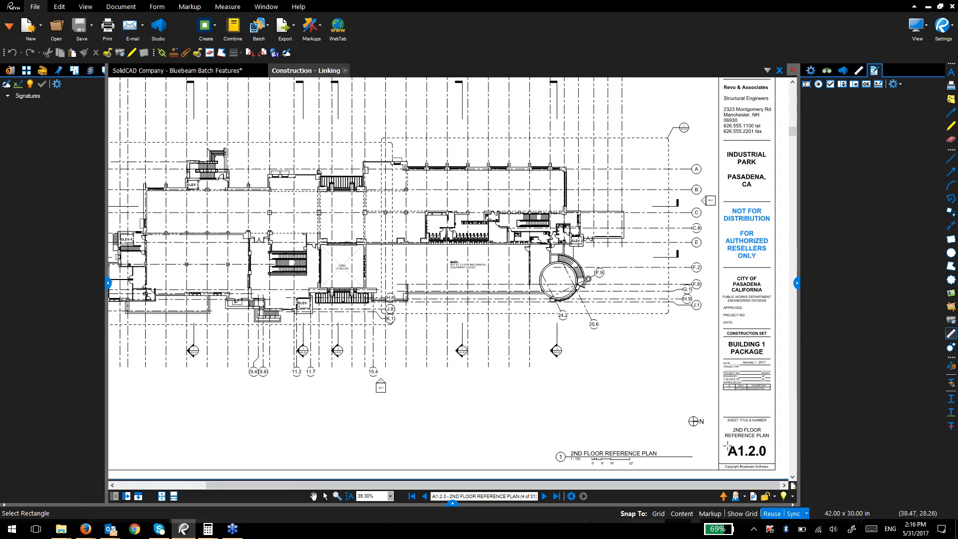
drag(722, 445, 772, 462)
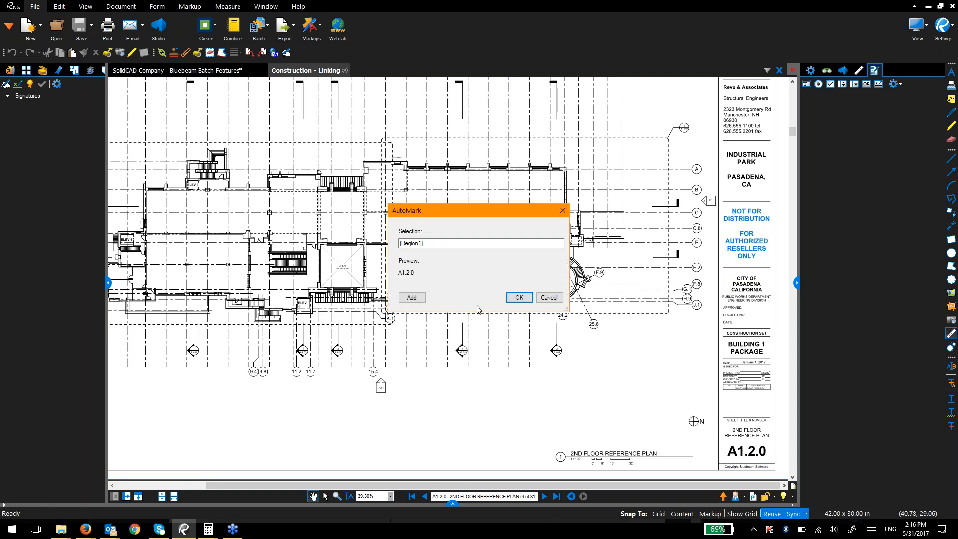
click(511, 301)
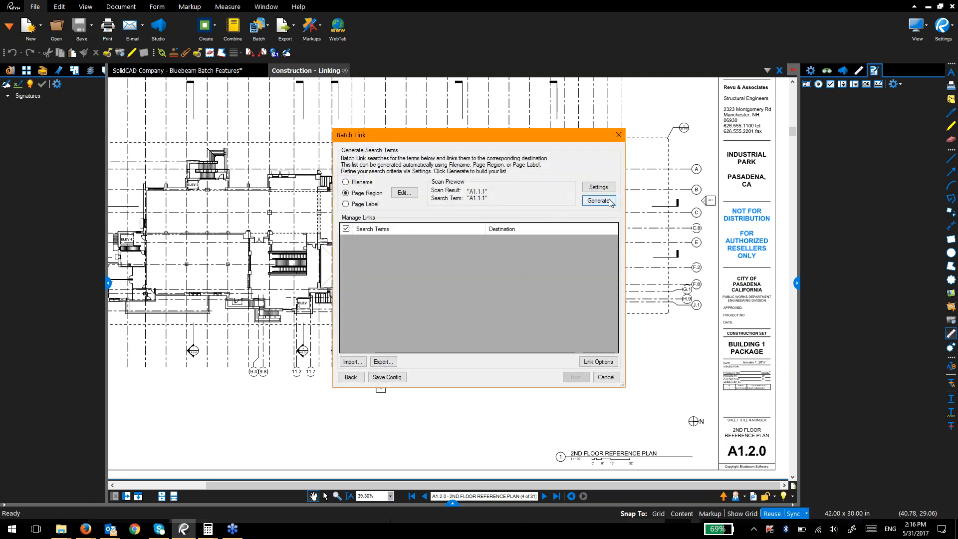
Step: Style the links as yellow highlights and generate the search terms A1.1.0 through A12.1
click(598, 187)
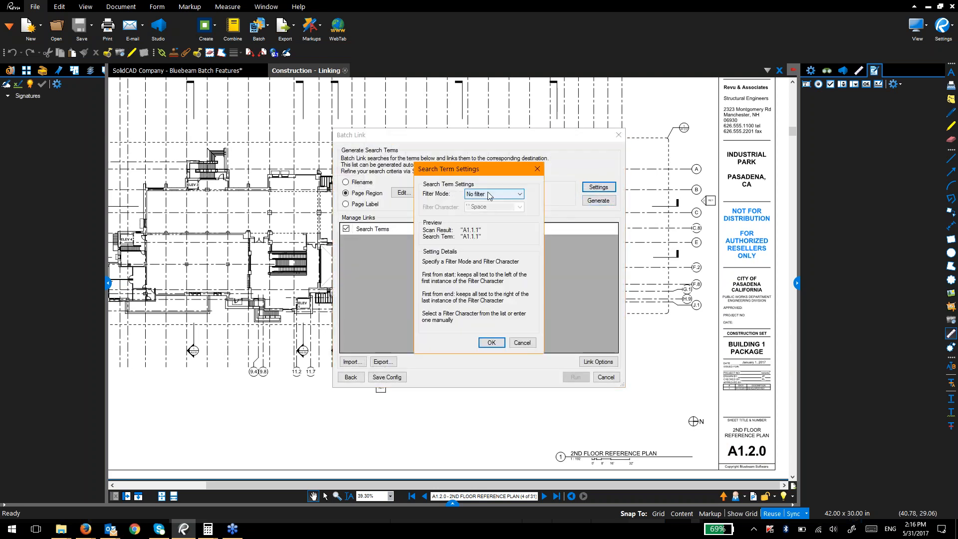
click(482, 196)
key(Escape)
key(Escape)
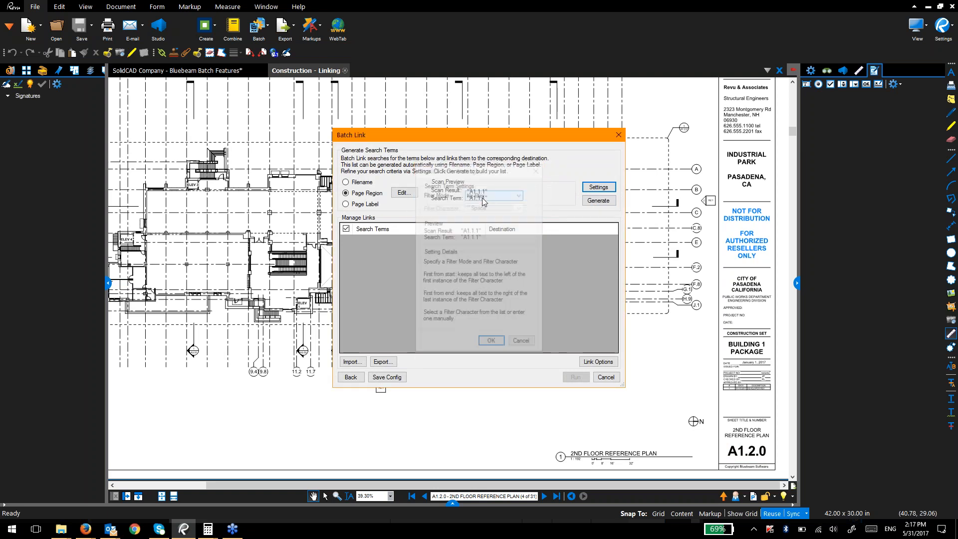
click(601, 363)
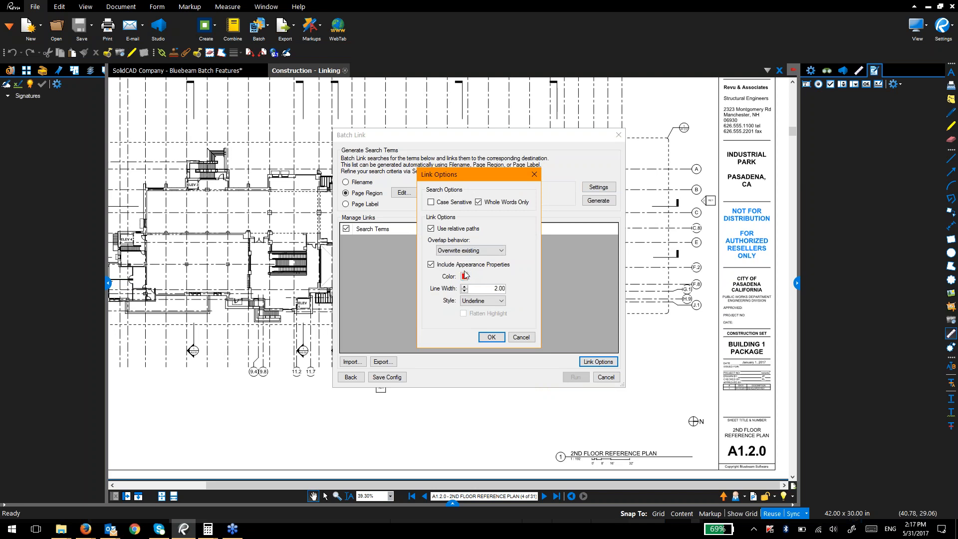
click(494, 300)
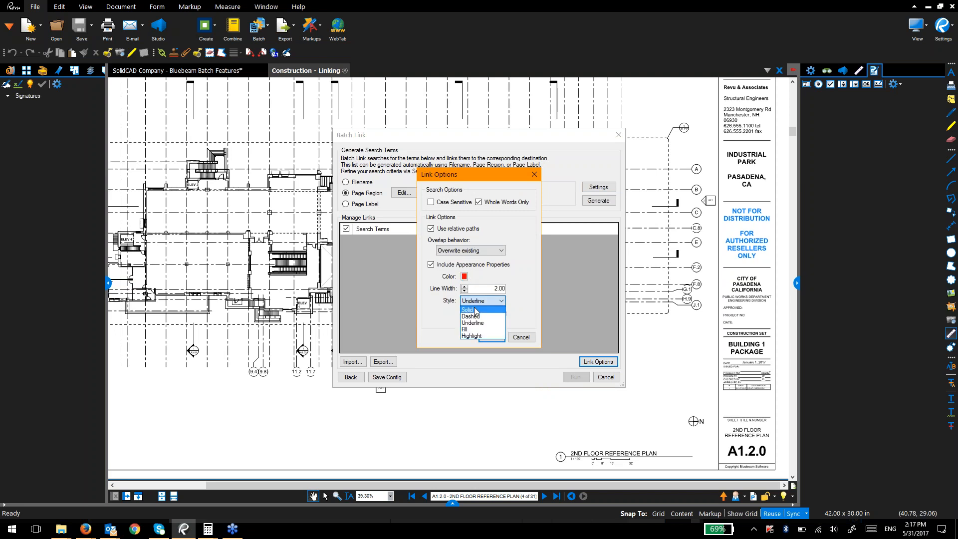
click(494, 335)
click(464, 276)
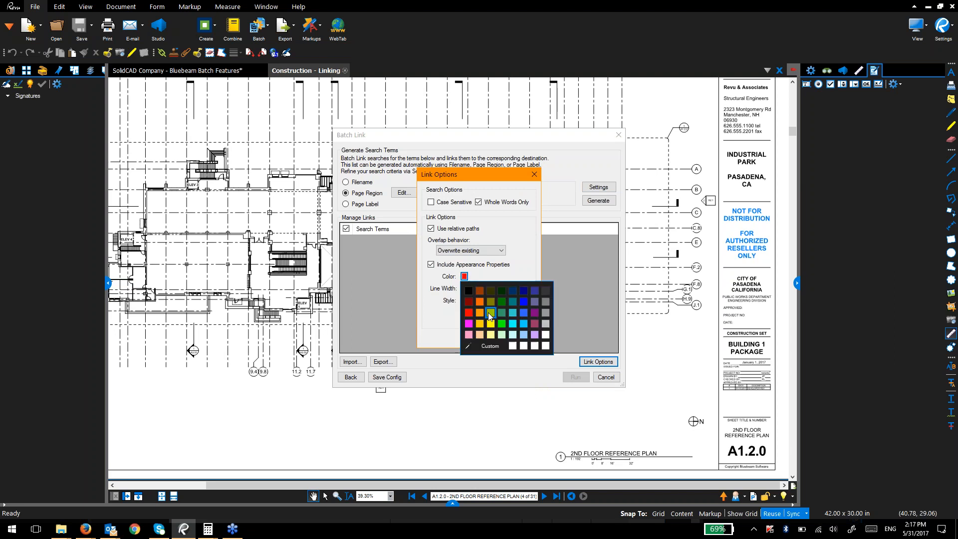
click(488, 324)
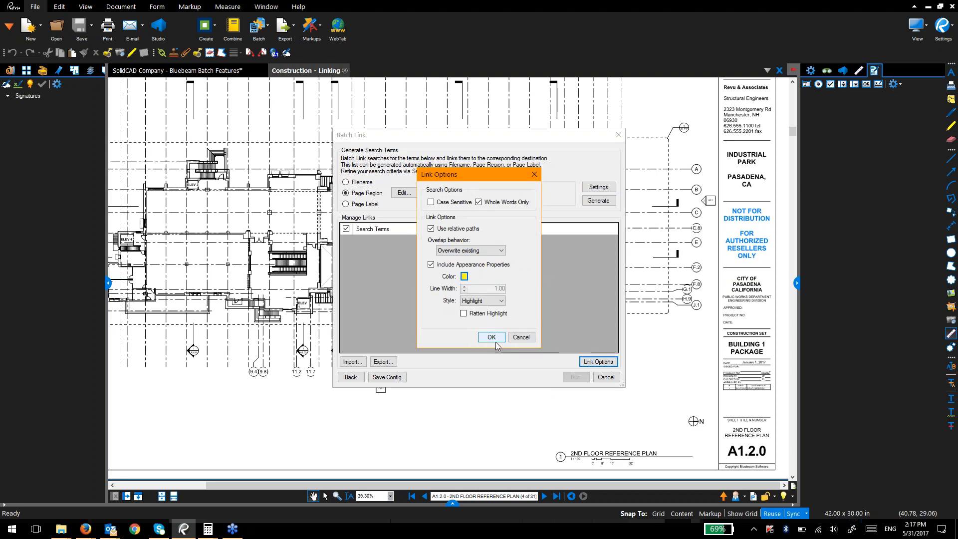
click(493, 338)
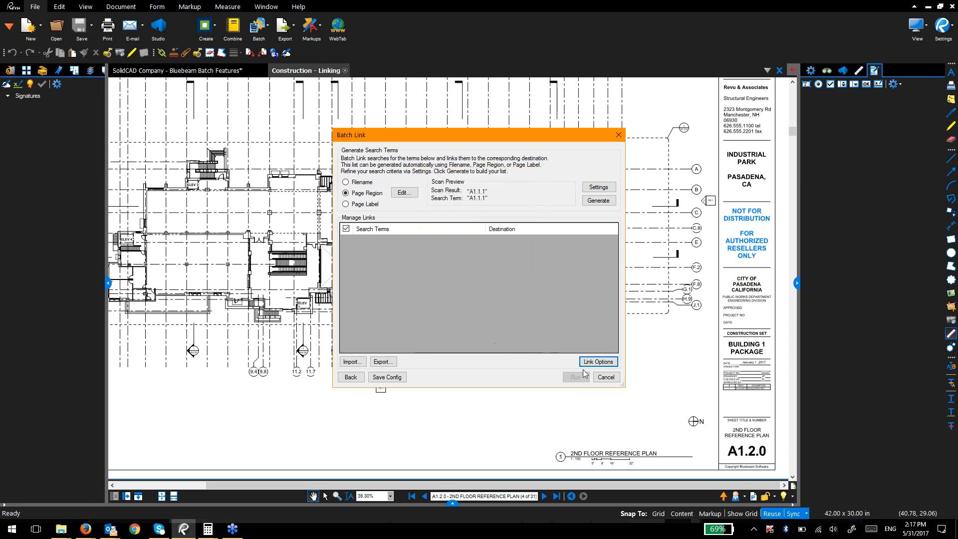
click(601, 202)
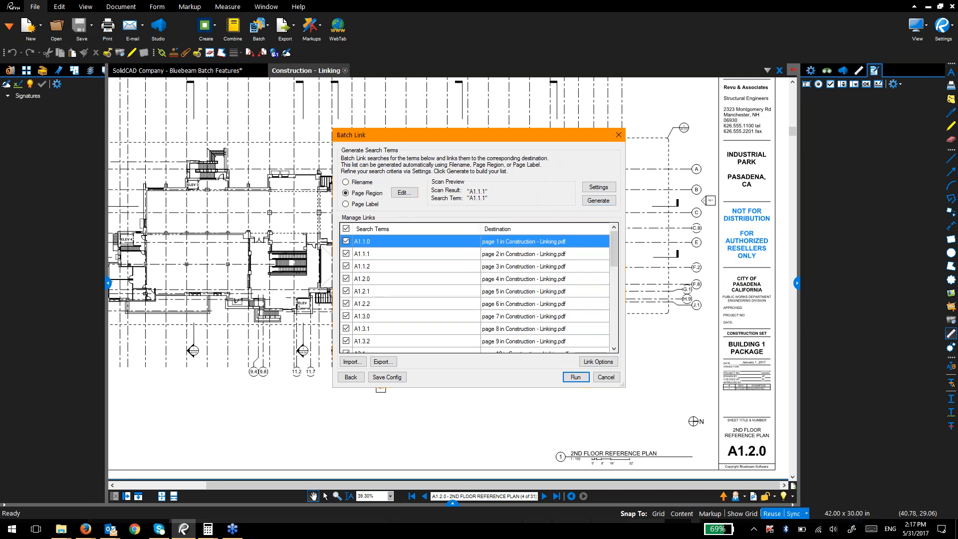
scroll(478, 279, down, 7)
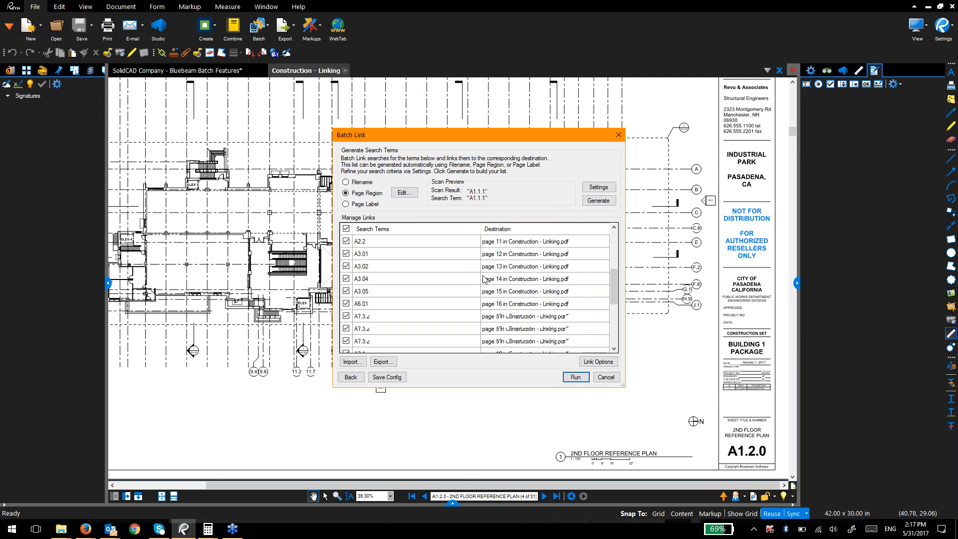
Step: Run the batch link to create 73 hyperlinks, then follow the A3.02 callout to its sheet
click(584, 375)
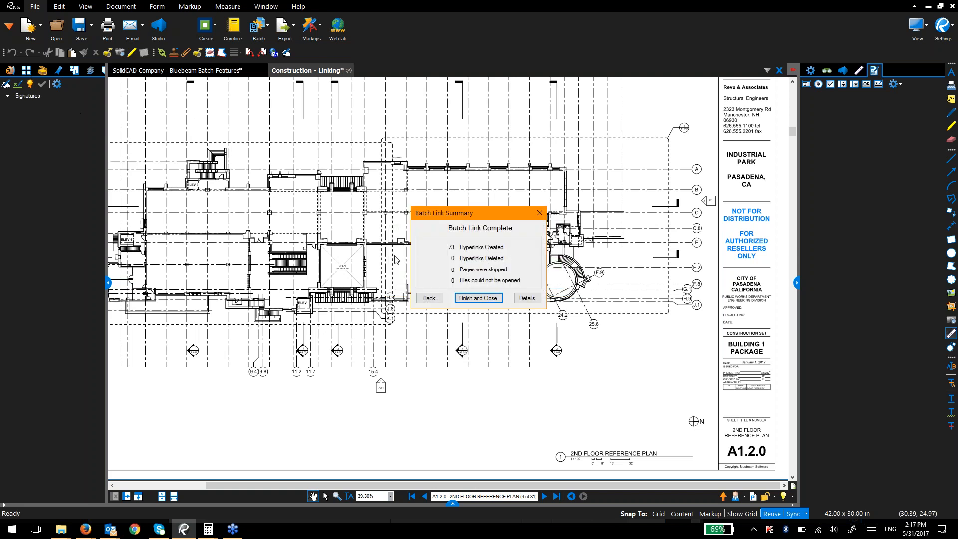
click(478, 298)
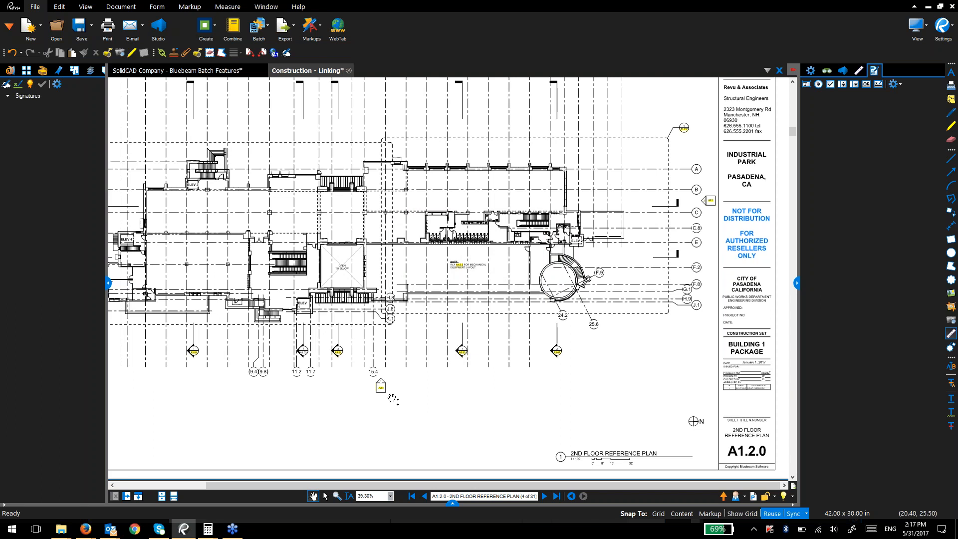
scroll(344, 351, up, 1)
scroll(422, 352, up, 3)
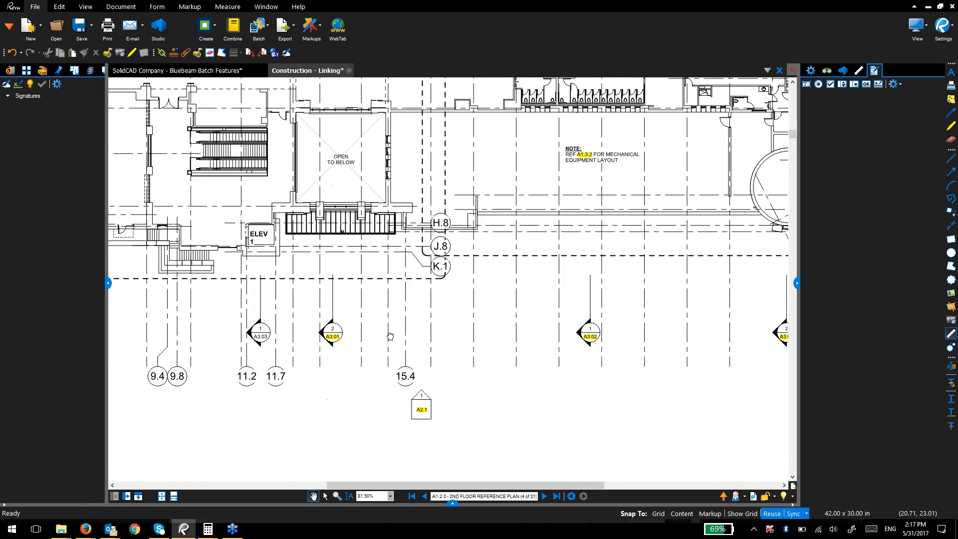
click(532, 346)
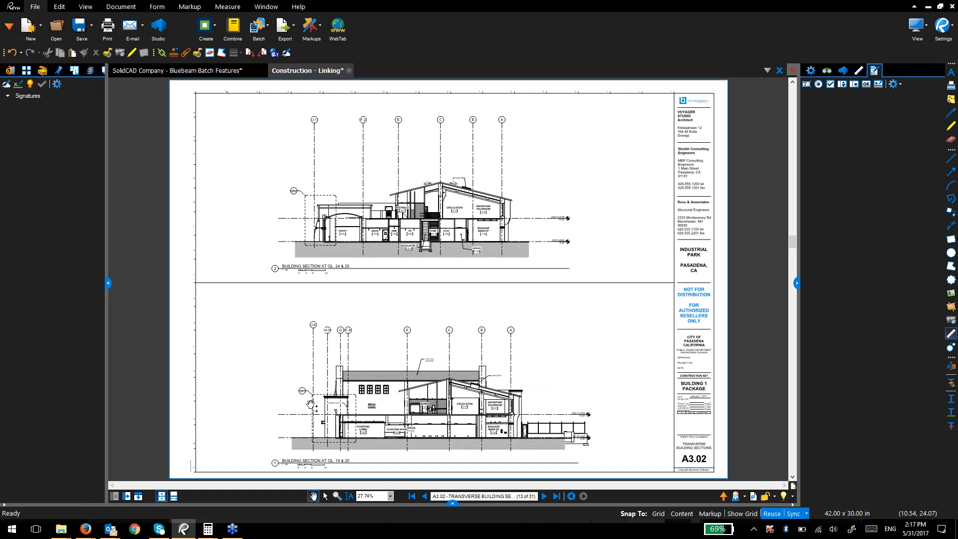
Step: From the Thumbnails, go to sheet A1.1.0 and follow its A3.02 section marker link
click(27, 71)
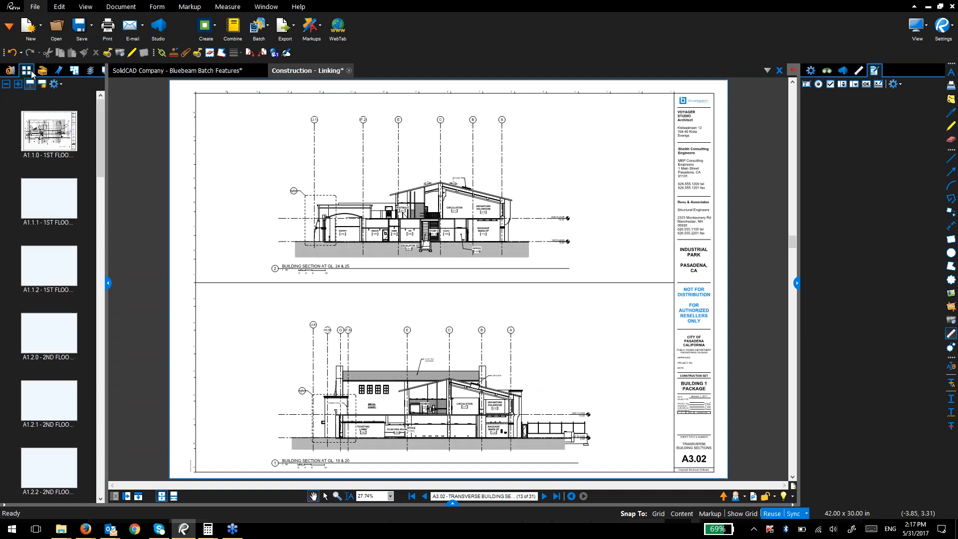
click(50, 131)
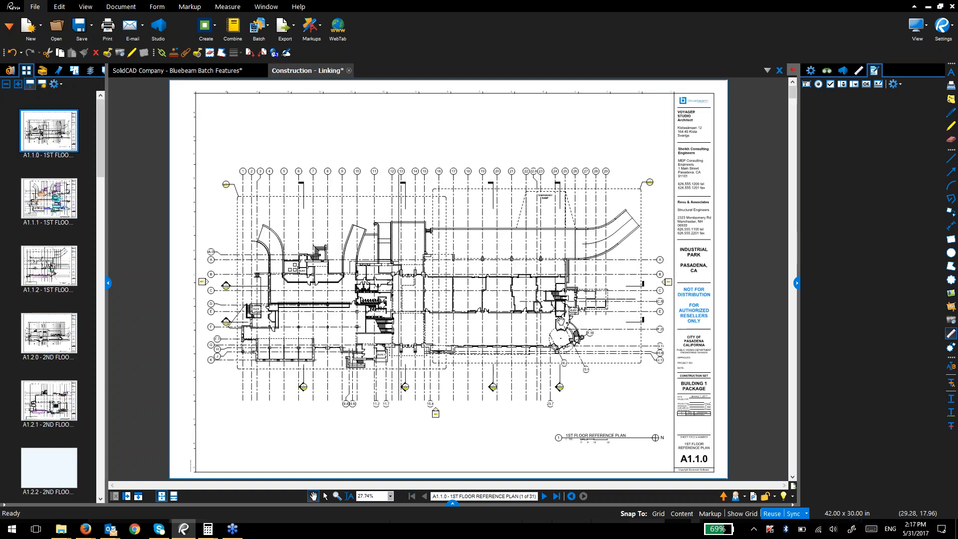
scroll(493, 404, up, 5)
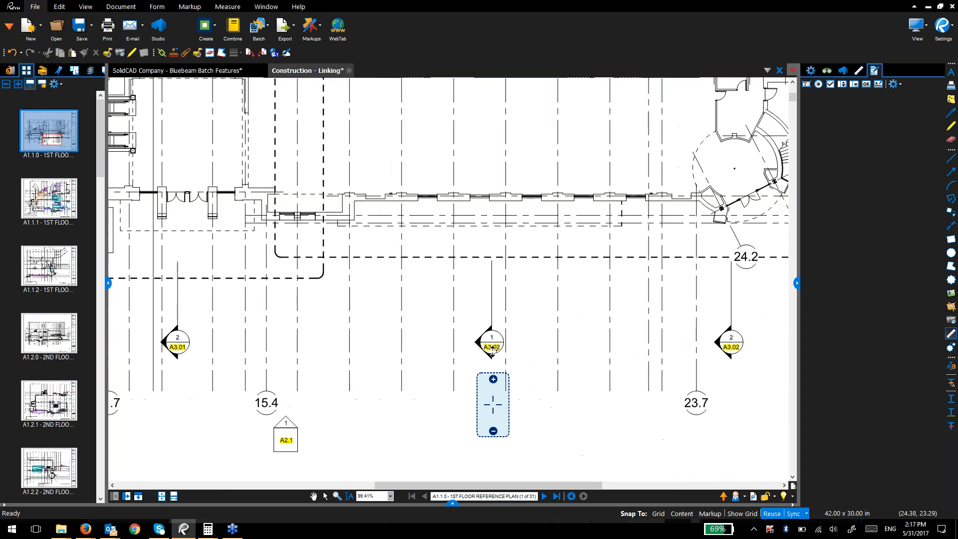
click(492, 350)
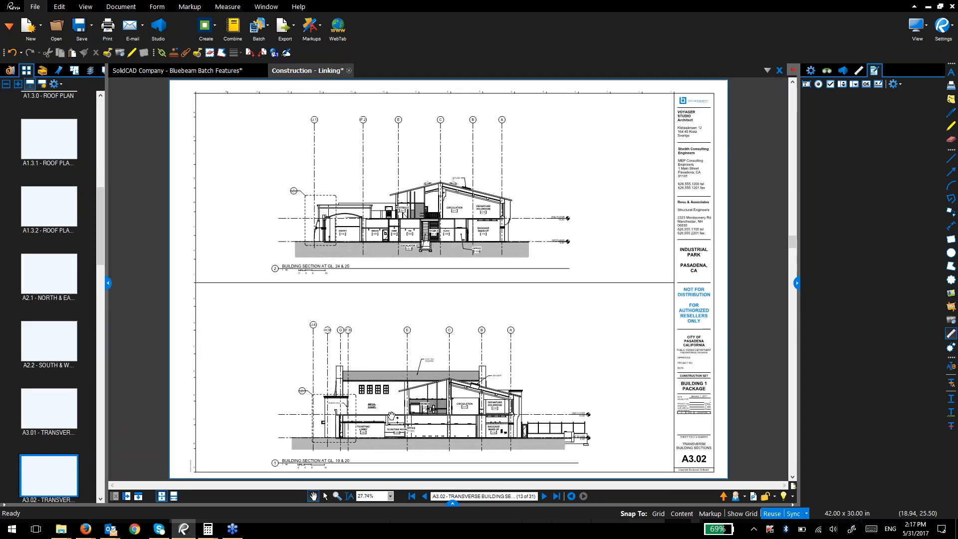
Step: Widen the side panel and add the Links panel via the tab bar's Show menu
drag(106, 113, 176, 112)
right_click(155, 70)
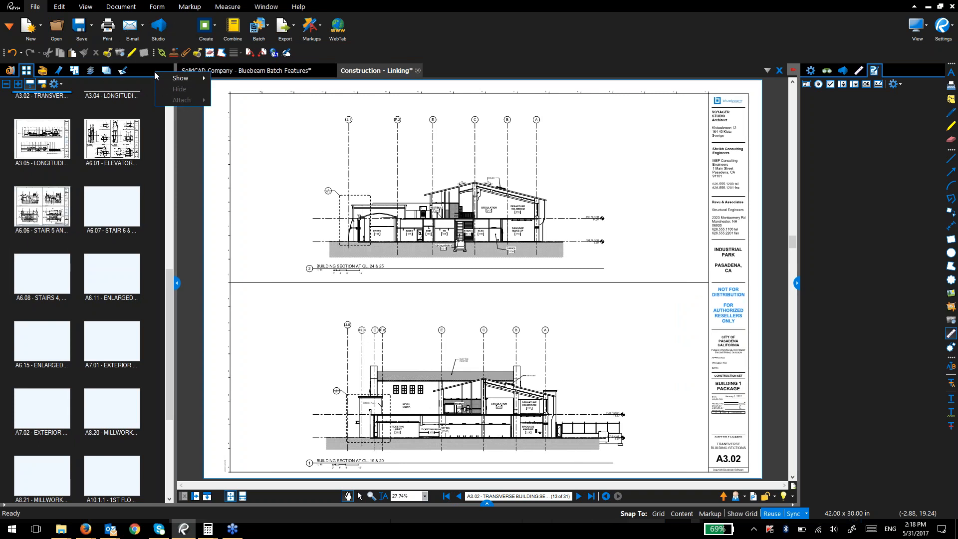
mouse_move(164, 79)
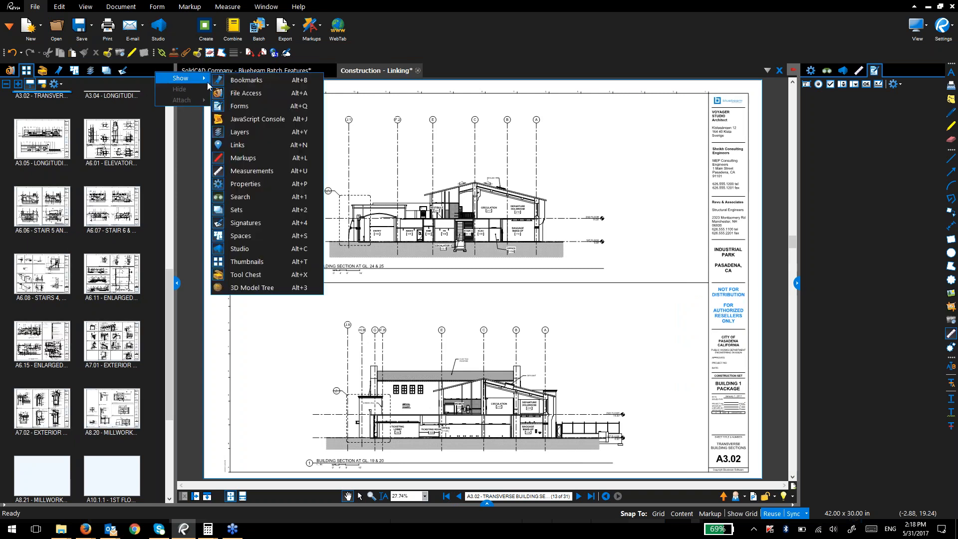
click(230, 144)
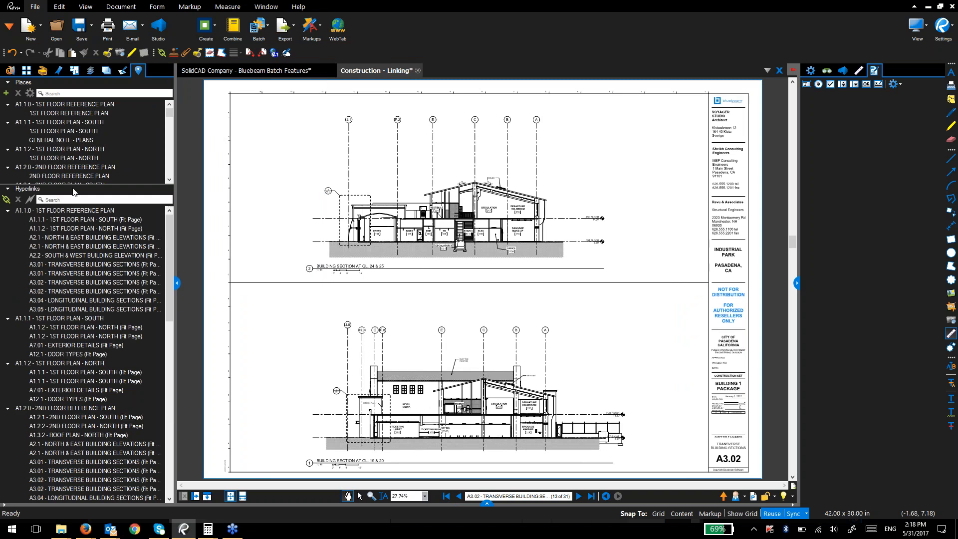
Step: Jump to the 2ND FLOOR PLAN - NORTH and 2ND FLOOR REFERENCE PLAN places
drag(72, 185, 69, 291)
click(50, 213)
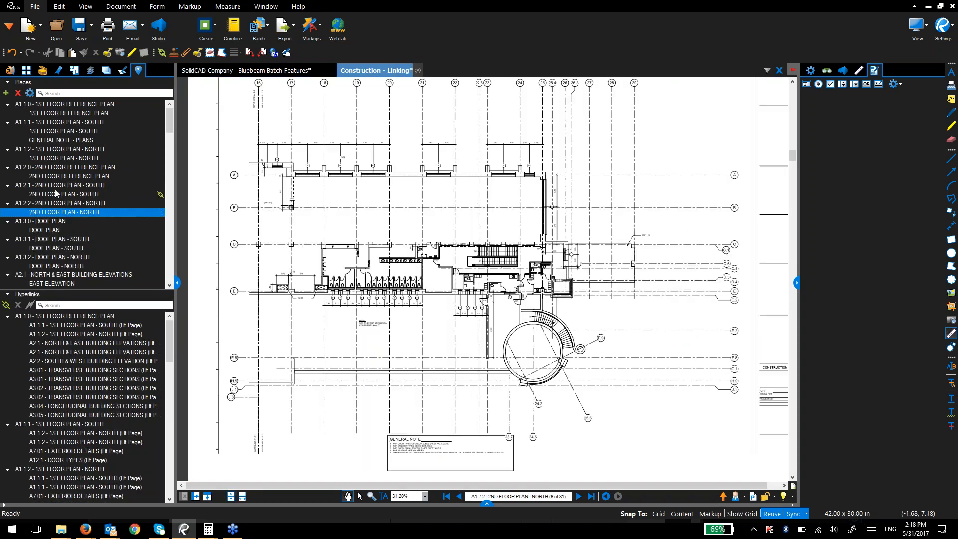
click(60, 175)
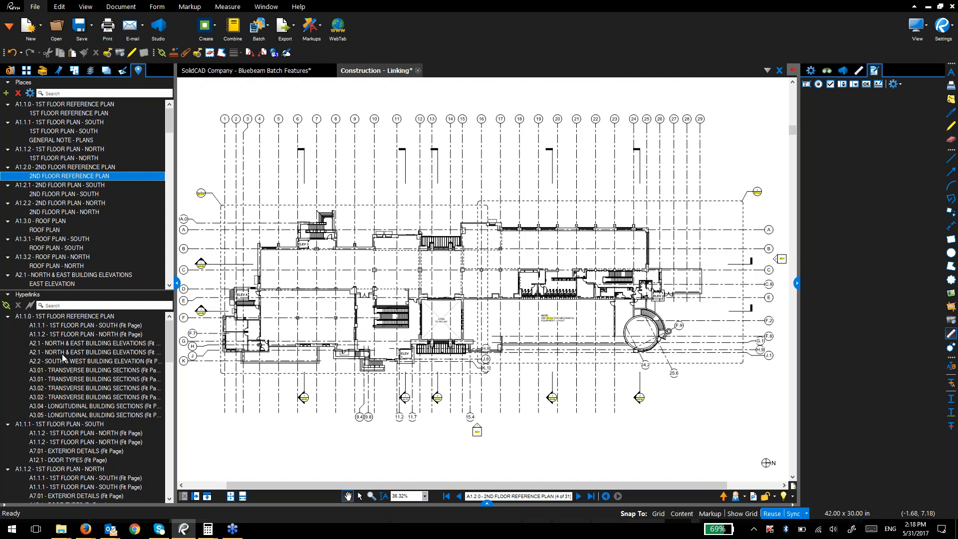
Step: Inspect the cover sheet's A3.02, A1.2.1 and A1.1.1 link actions, then close Construction - Linking
scroll(59, 416, down, 5)
click(59, 418)
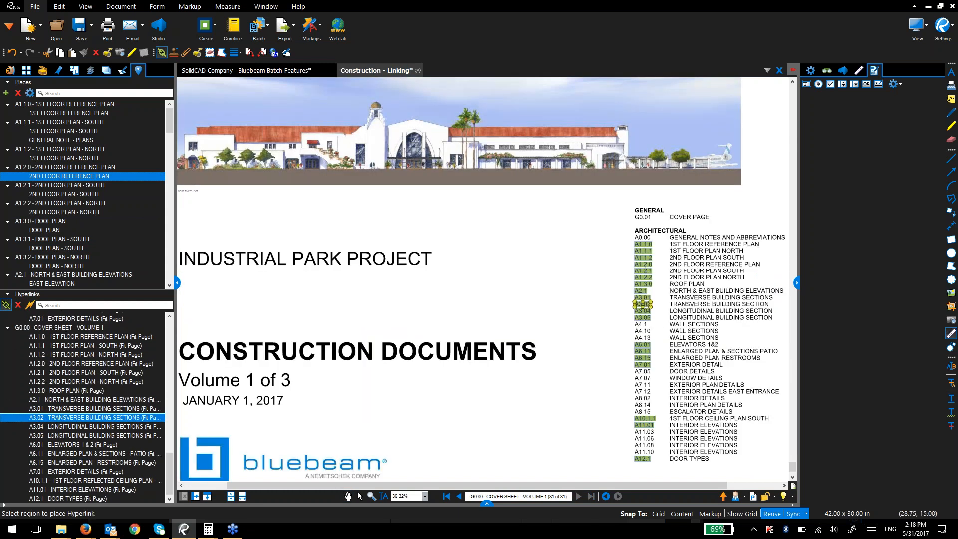
click(59, 373)
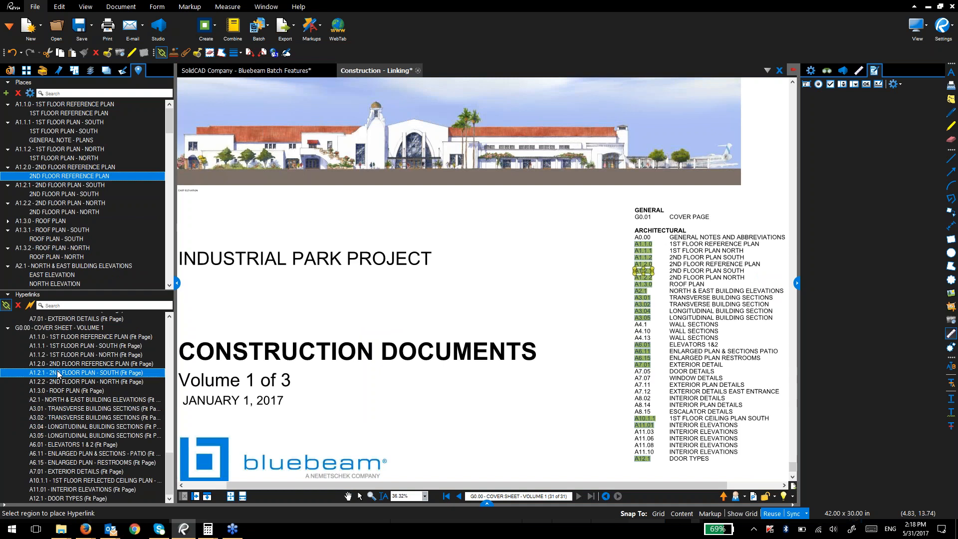
click(53, 350)
key(Escape)
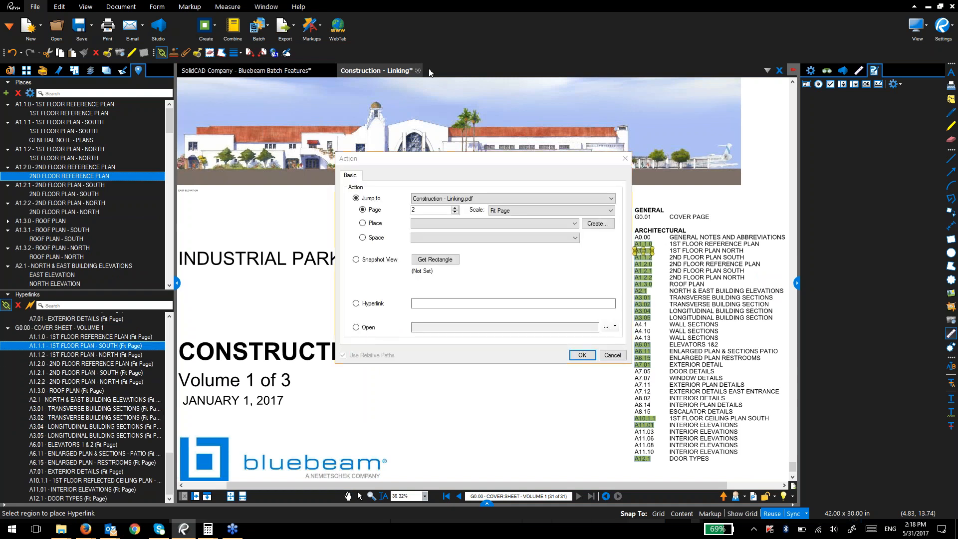
click(417, 71)
Step: Scroll to the Bonus! Using Scripts slide, hide the Places/Hyperlinks panel, and show the Form tools
key(n)
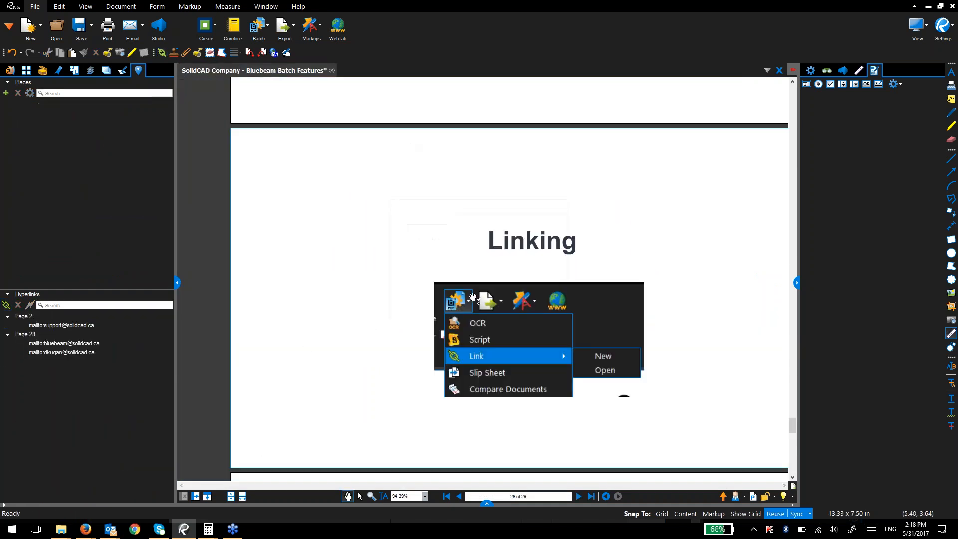
scroll(310, 347, down, 3)
scroll(298, 286, down, 3)
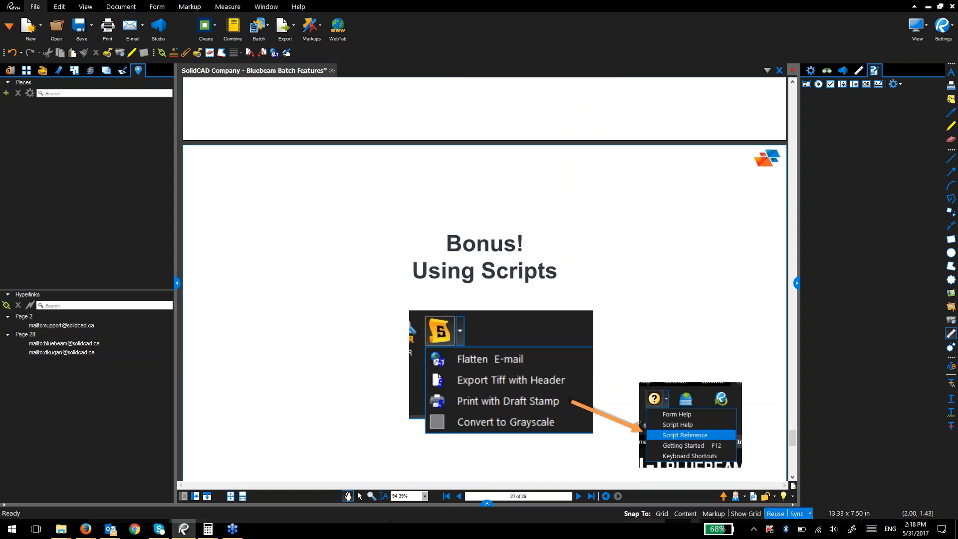
click(177, 284)
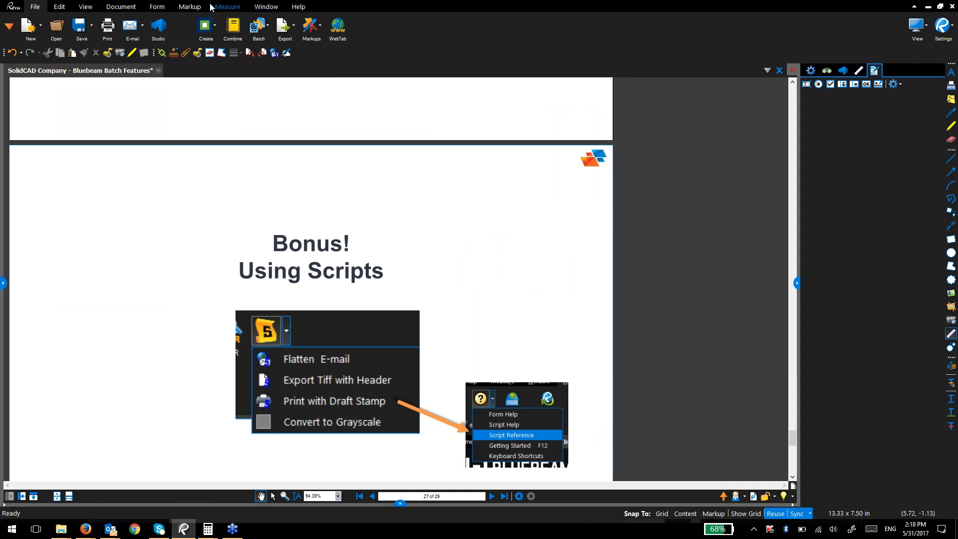
click(158, 7)
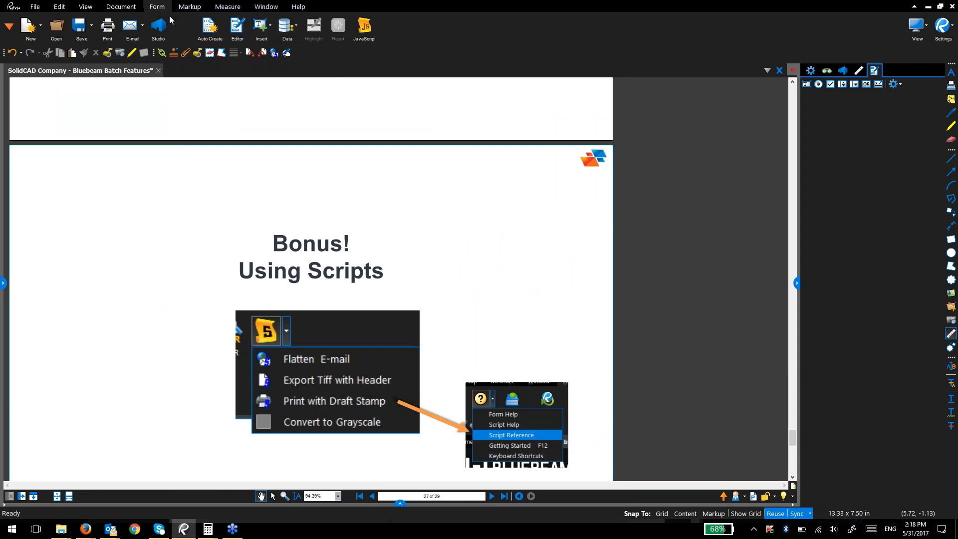
Step: Check the empty Form > JavaScript global list, cancelling the new-script editor without adding one
click(360, 31)
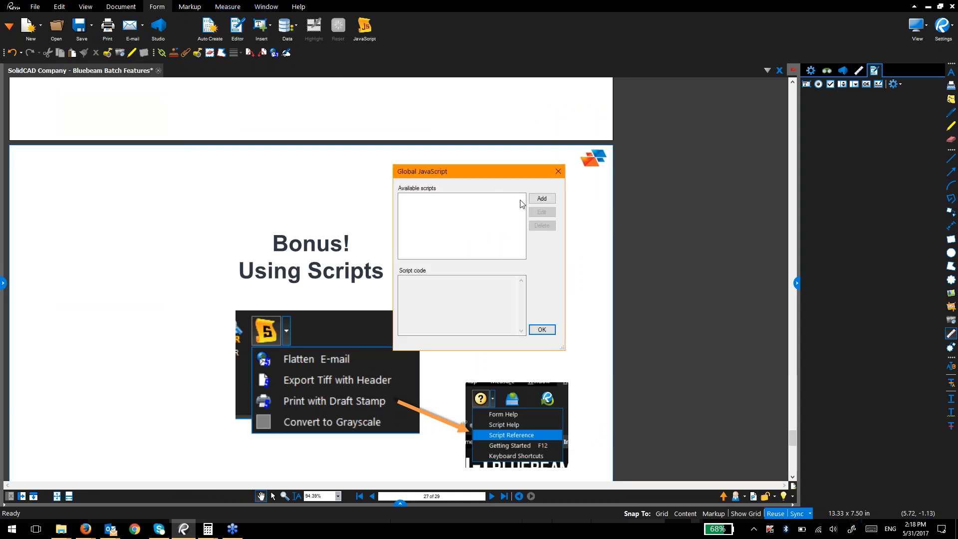
click(541, 199)
key(Escape)
click(558, 172)
Step: Cycle through the Edit, Markup and Edit toolbar tabs
click(50, 7)
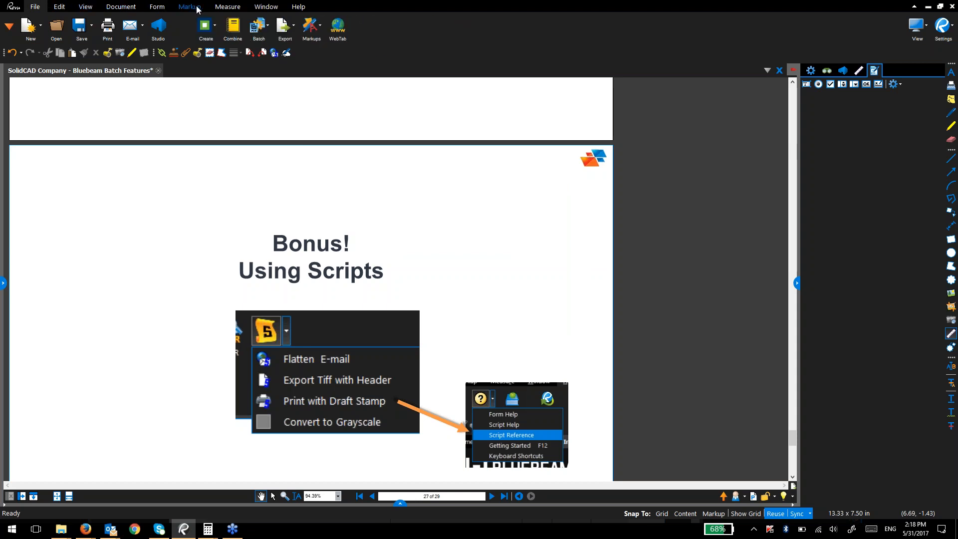
click(190, 6)
click(67, 7)
Step: Go to the Document tools and look over the Script list
click(85, 7)
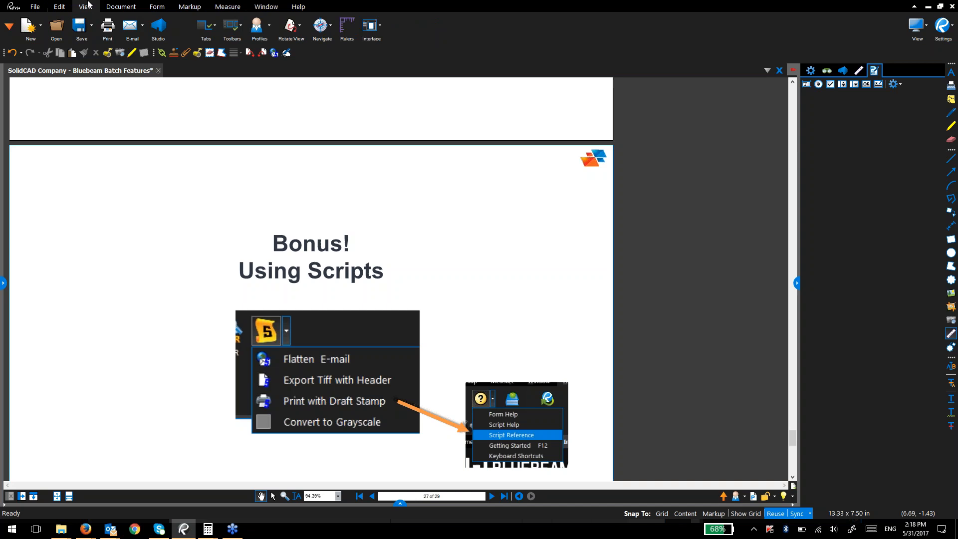
click(121, 6)
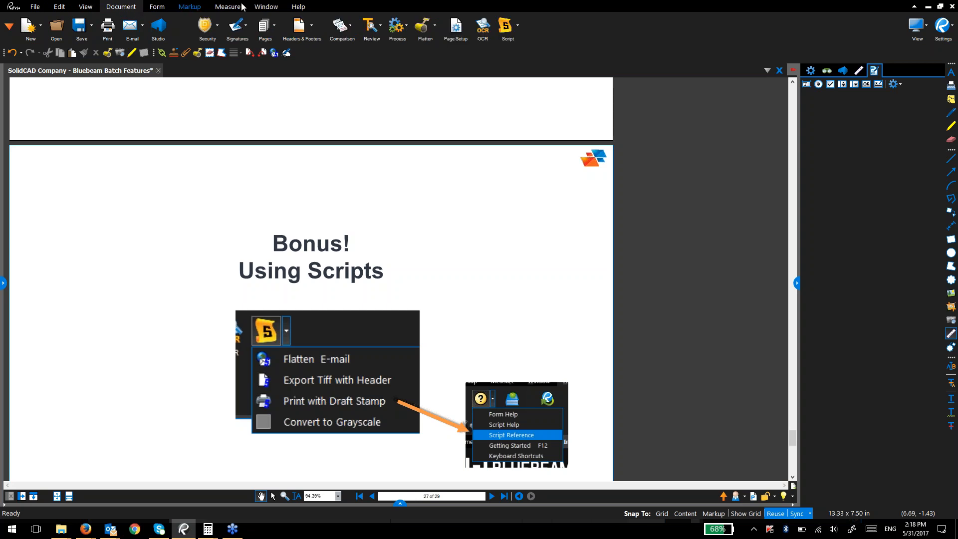
click(519, 26)
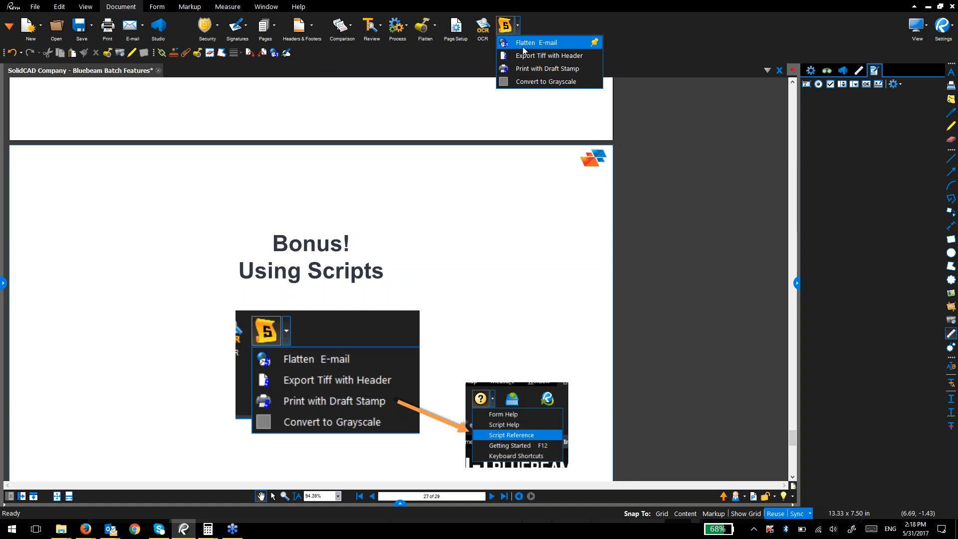
Step: Cloud the Scripts slide's title and screenshots, then run the Flatten E-mail script
drag(186, 196, 223, 172)
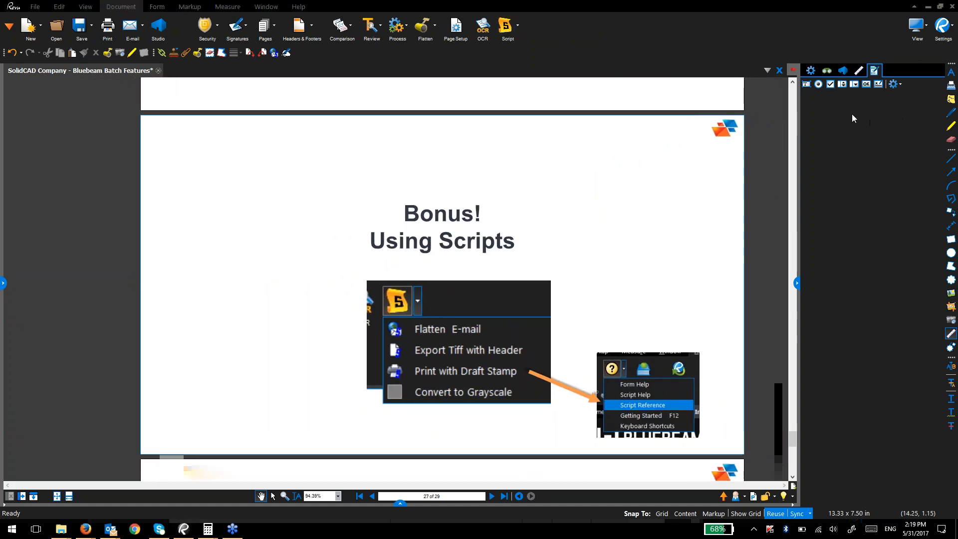
click(951, 277)
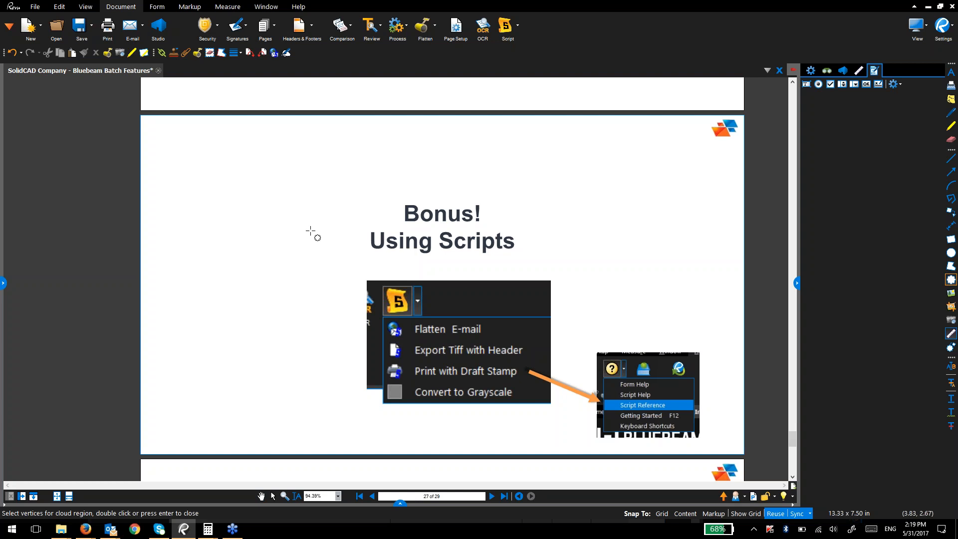
drag(302, 202, 715, 444)
click(518, 26)
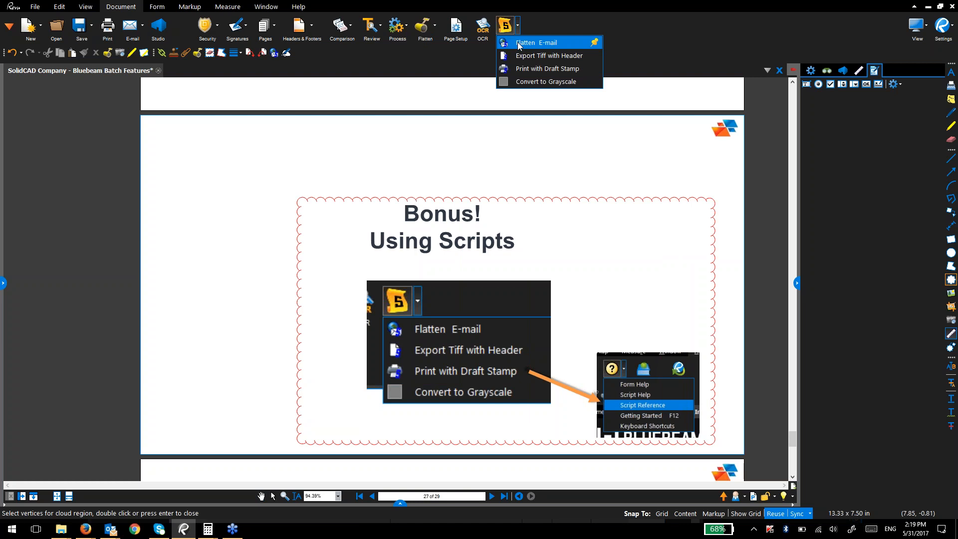
click(519, 43)
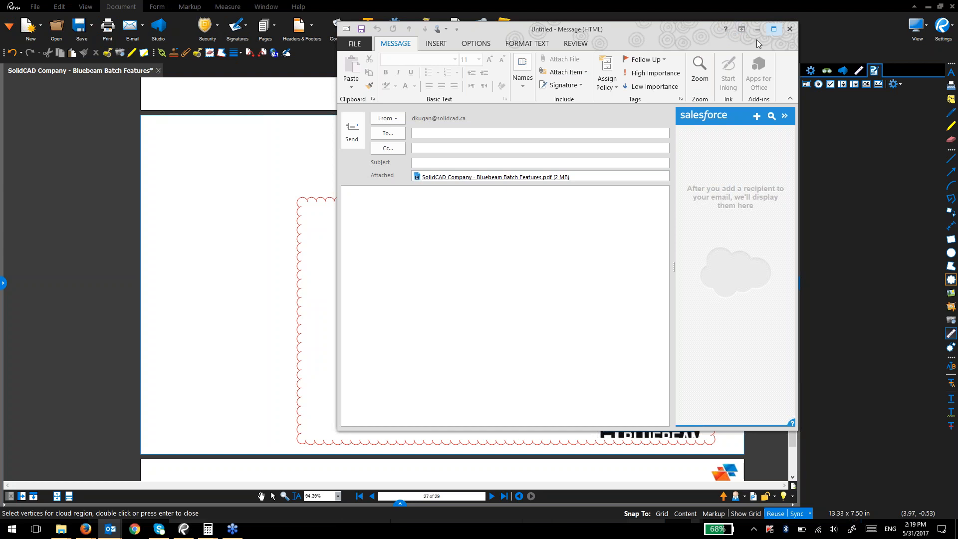
Step: Close the Outlook message with the Batch Features PDF attached, without sending it
click(795, 28)
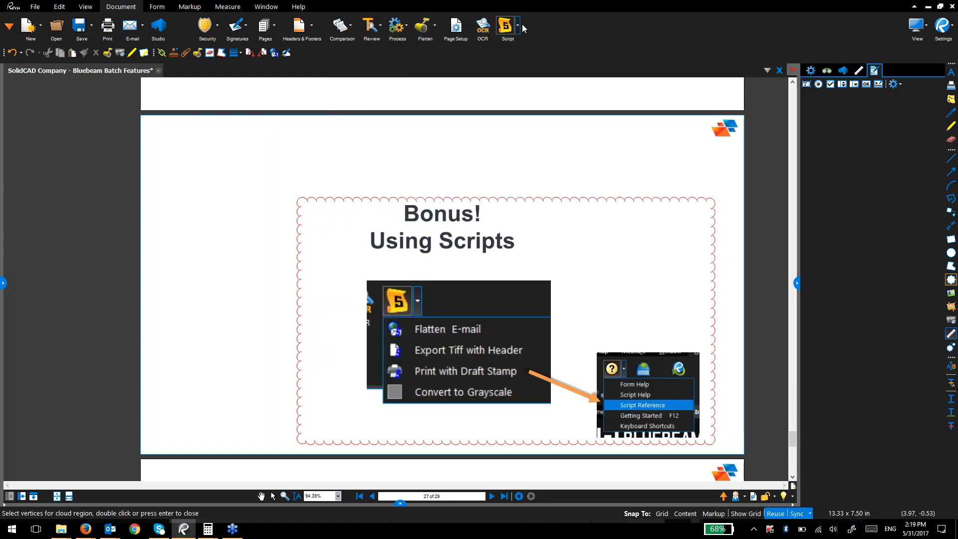
Step: Open the Bluebeam Revu eXtreme Script Reference from the Help menu
click(517, 26)
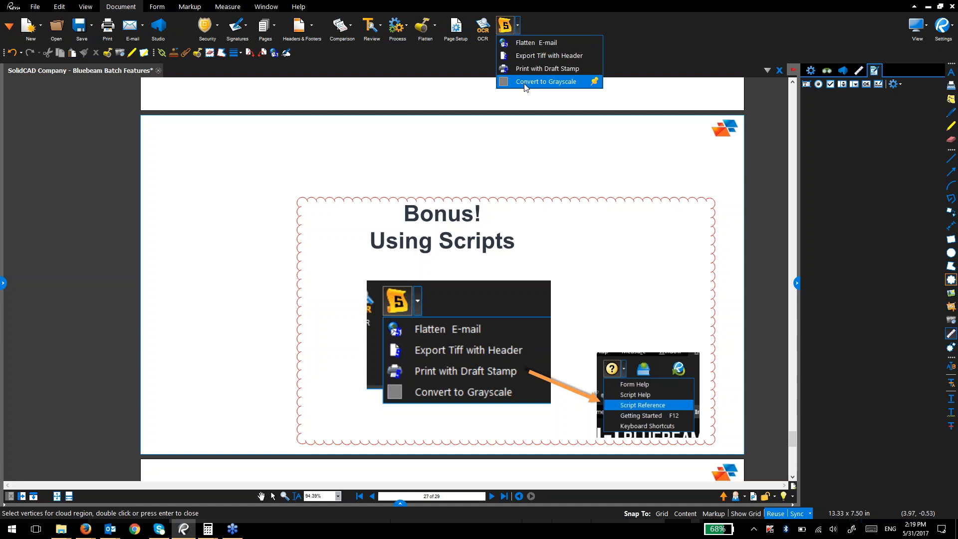
click(308, 10)
click(218, 28)
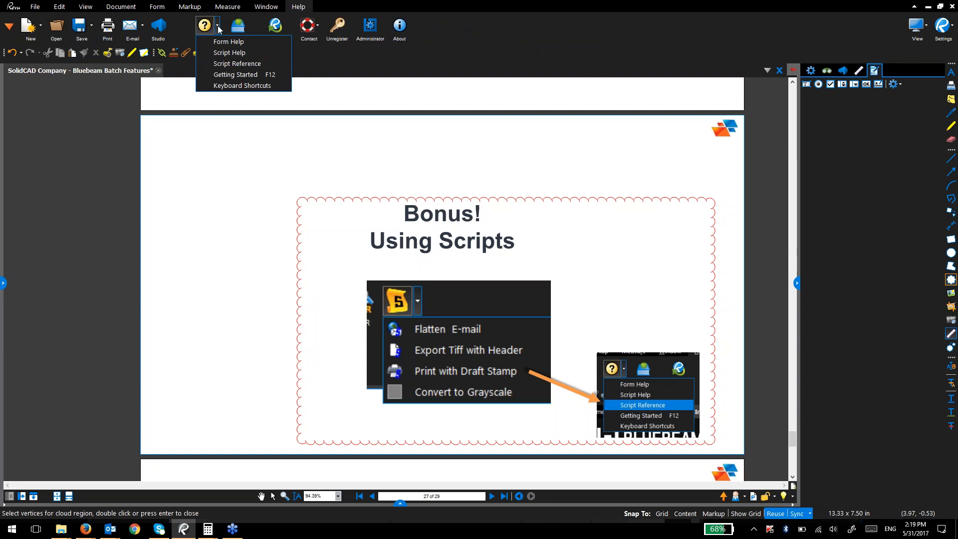
click(232, 63)
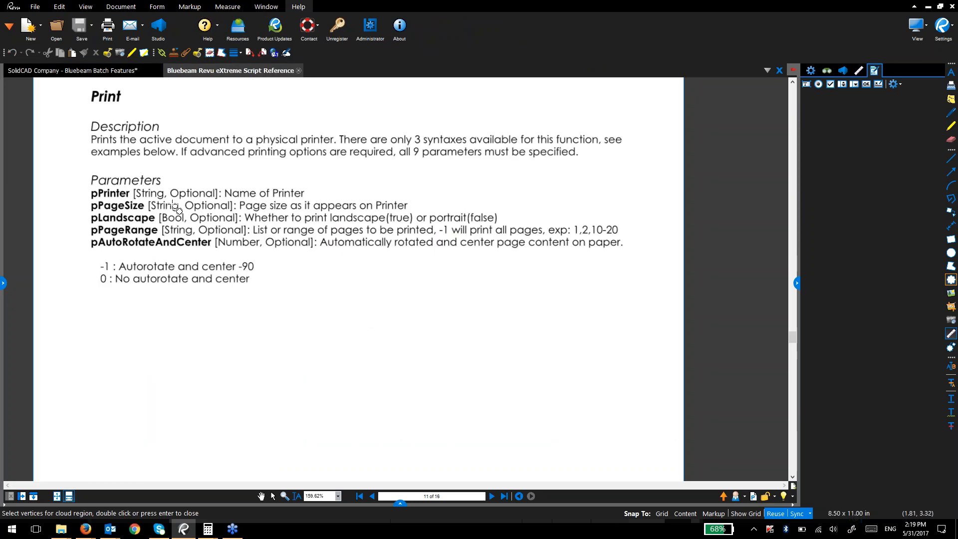
Step: Scroll through the Script Reference's table of contents and command list
scroll(173, 205, down, 2)
scroll(130, 190, down, 1)
scroll(131, 190, up, 3)
scroll(130, 188, up, 20)
scroll(143, 188, up, 8)
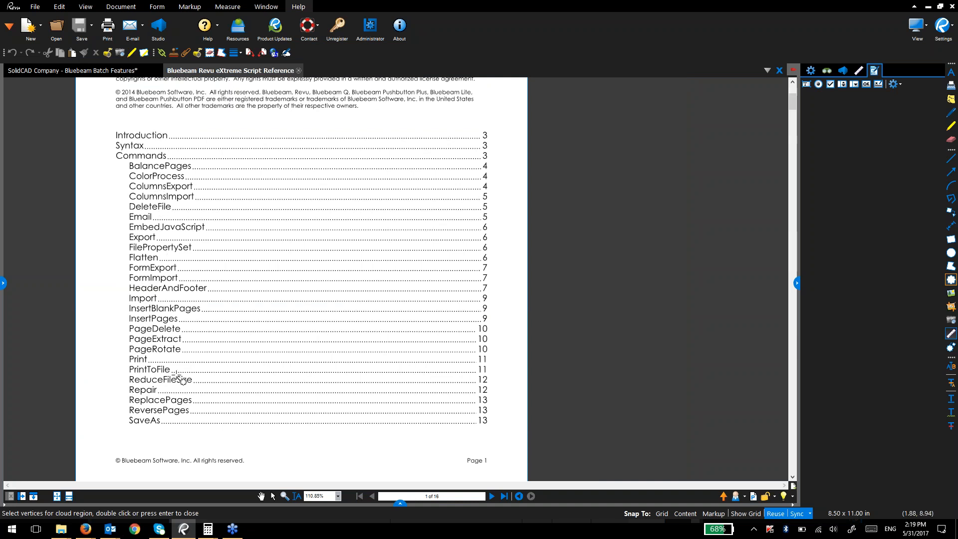
scroll(181, 393, down, 3)
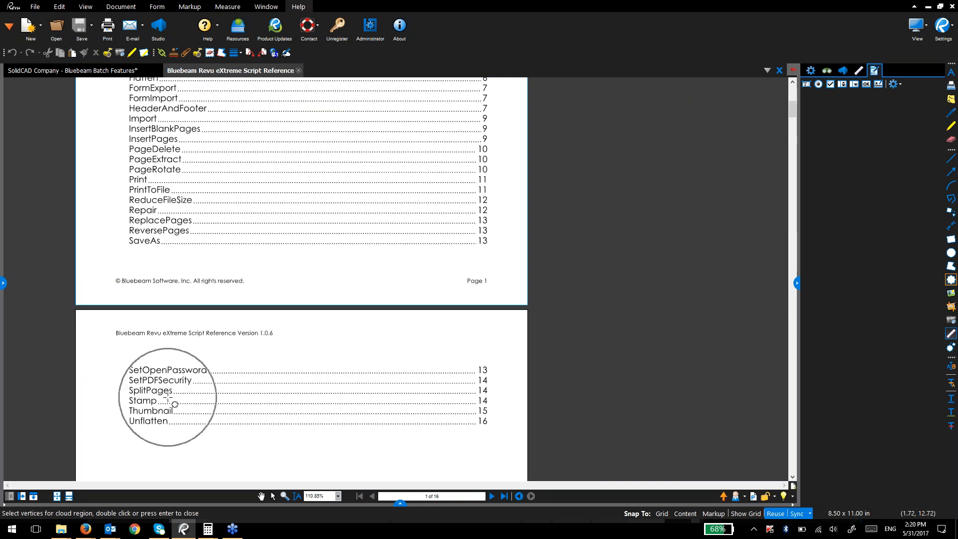
scroll(167, 399, down, 3)
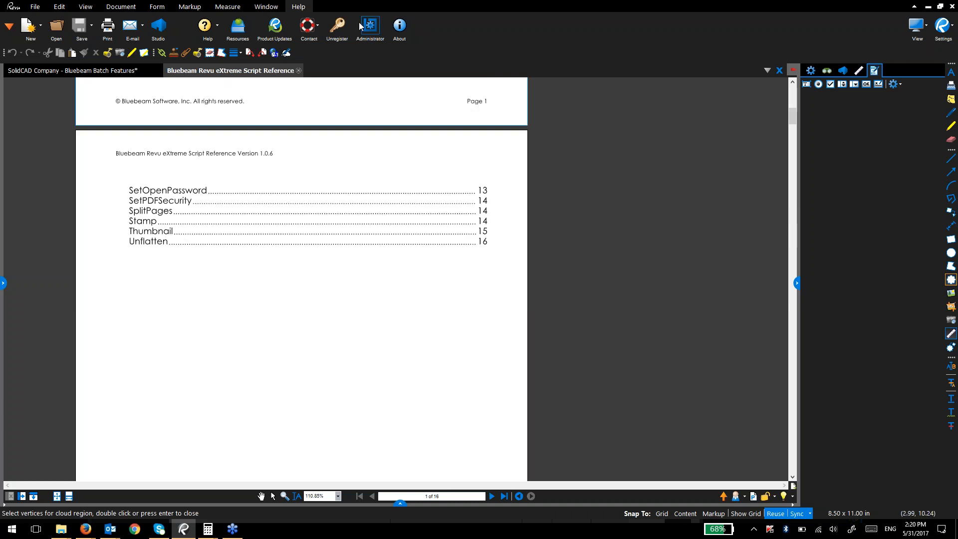
Step: Revisit the Help Script Reference entry and the Script list, then return to Batch Features
click(220, 31)
click(243, 64)
key(ctrl)
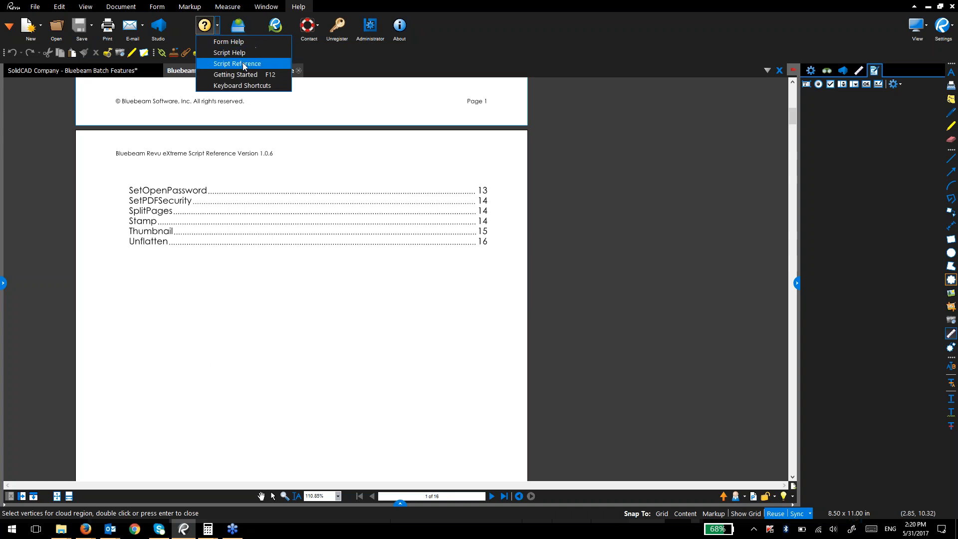
click(107, 8)
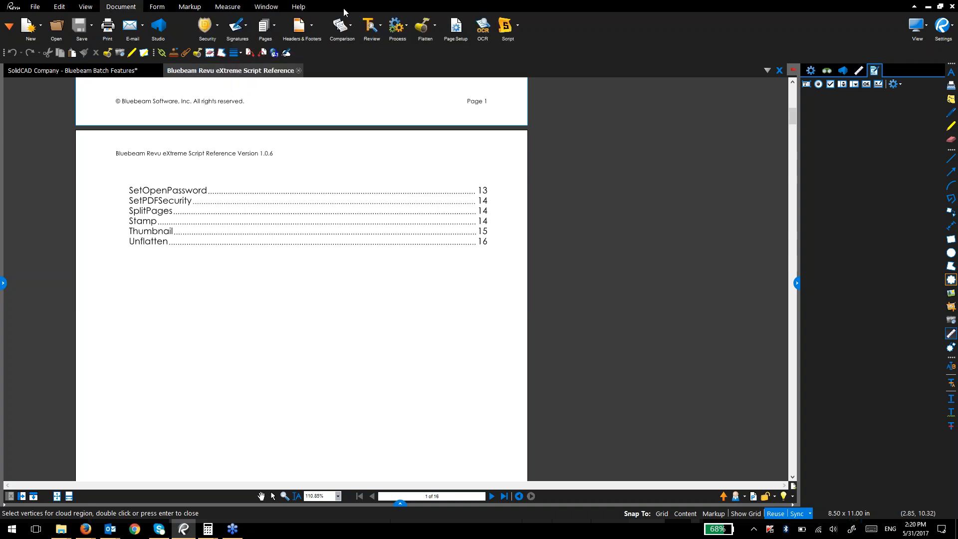
click(518, 34)
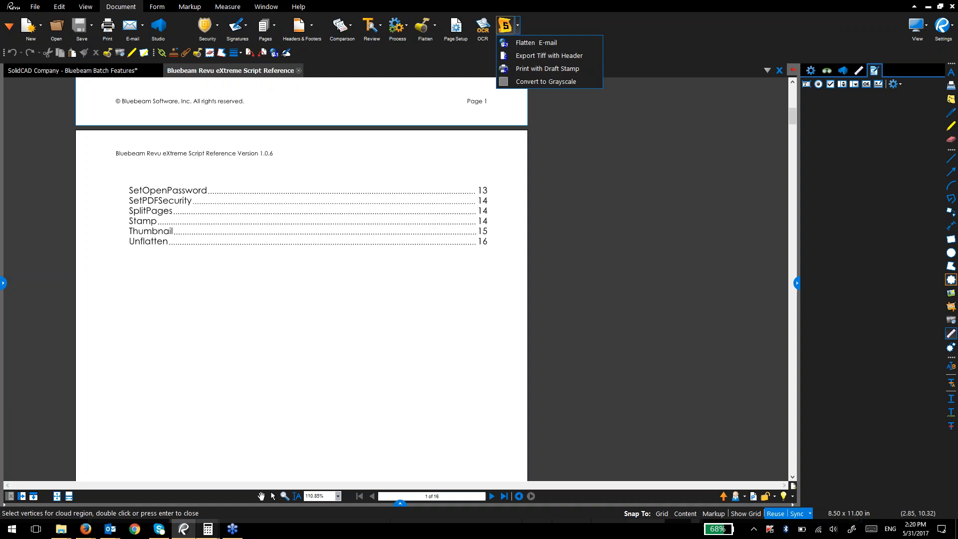
click(115, 70)
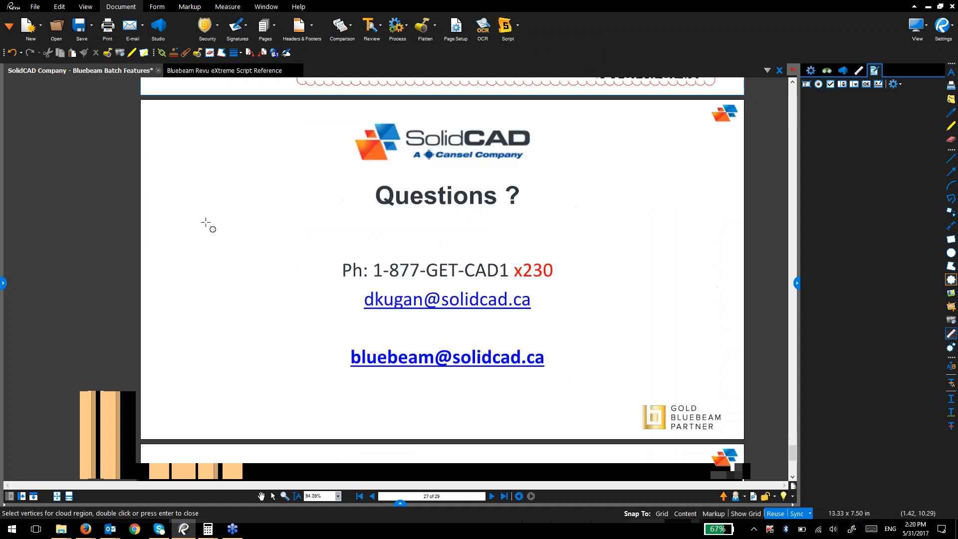